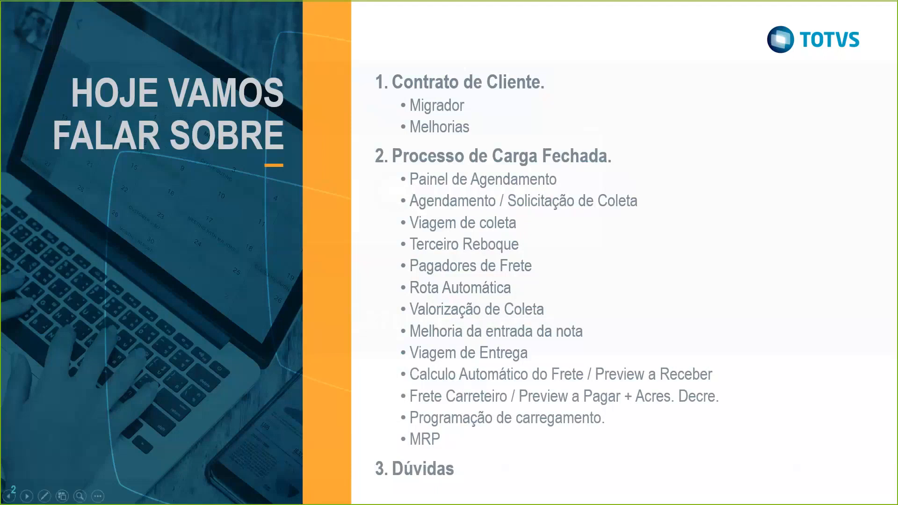
Switch to TOTVS Série T Serviços, open the Contrato Cliente routine with the default currency rates, and select the second contract
key(alt+Tab)
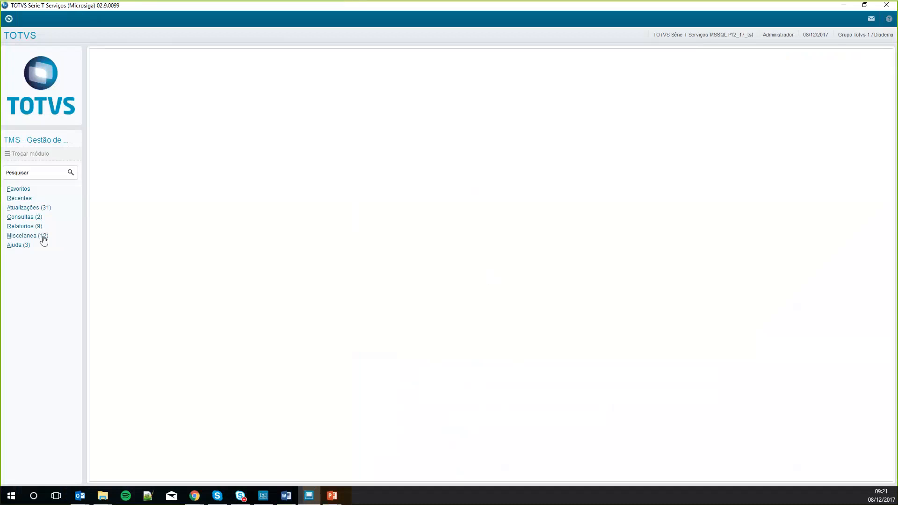
click(21, 208)
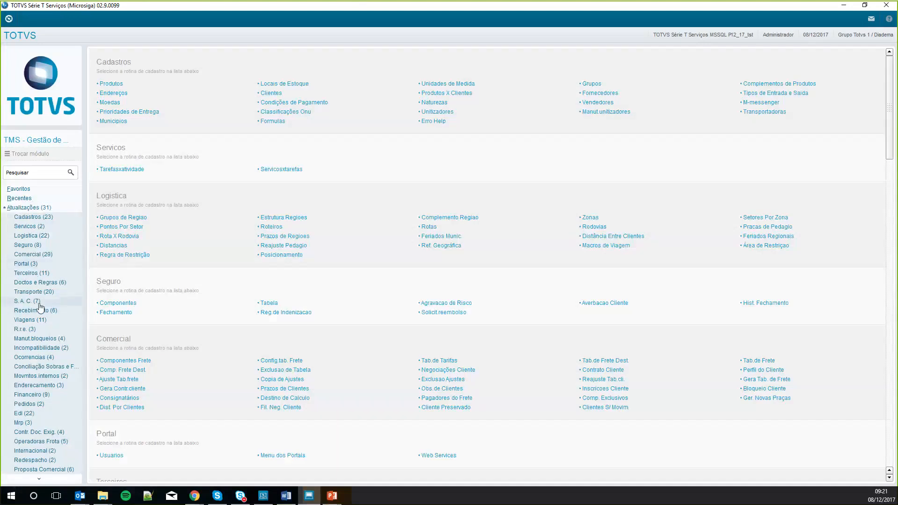
click(35, 257)
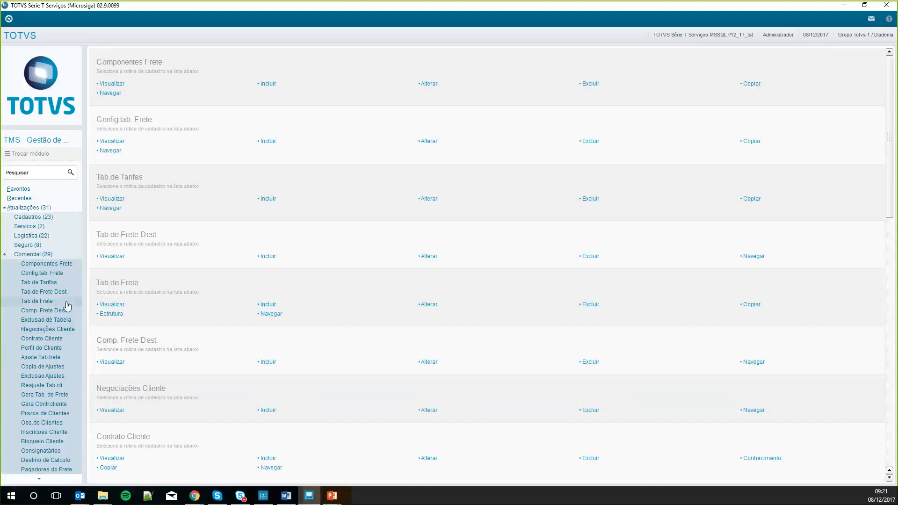
click(49, 339)
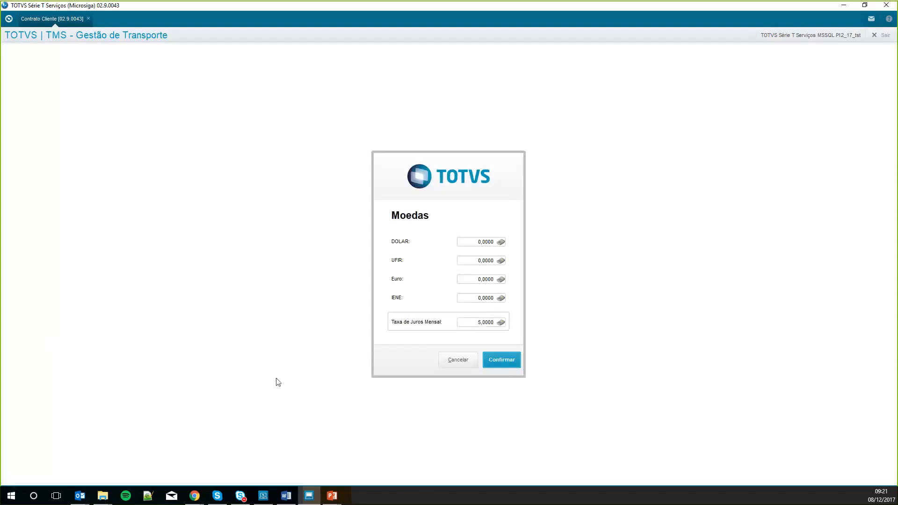
click(507, 359)
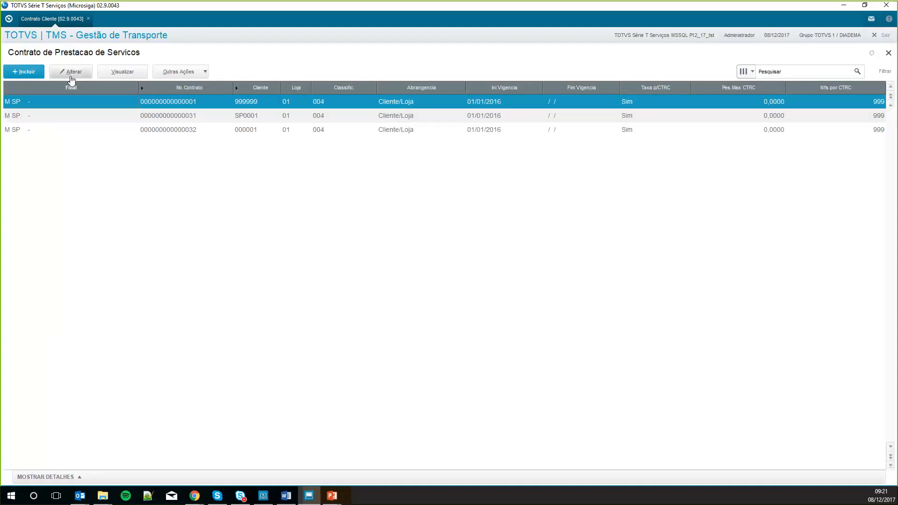
click(80, 110)
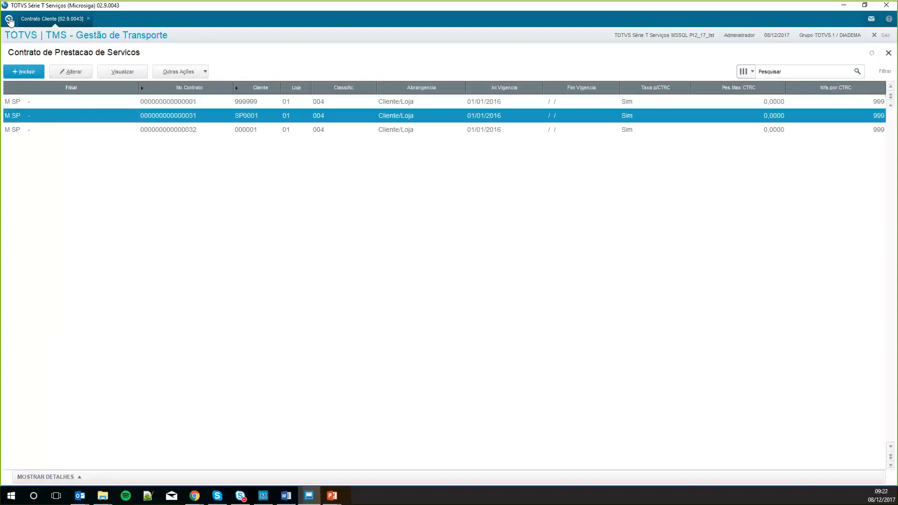
Open the Negociações Cliente routine, look at the MILKRUN record and the blank negotiation entry form, and close the form without saving
click(10, 20)
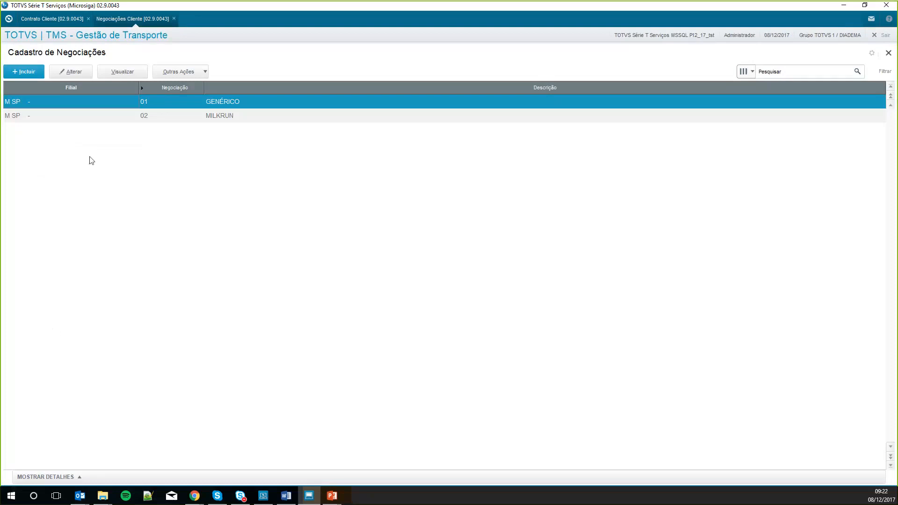
click(111, 121)
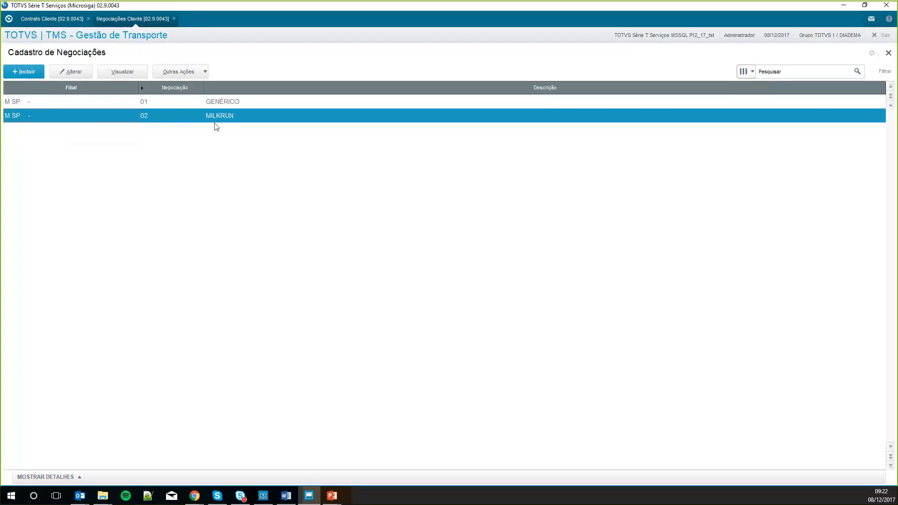
click(69, 71)
click(286, 348)
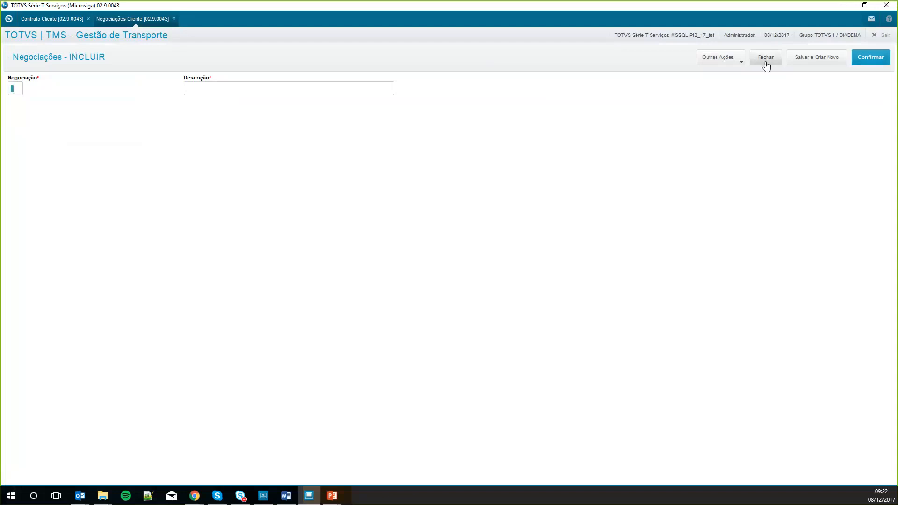
click(766, 58)
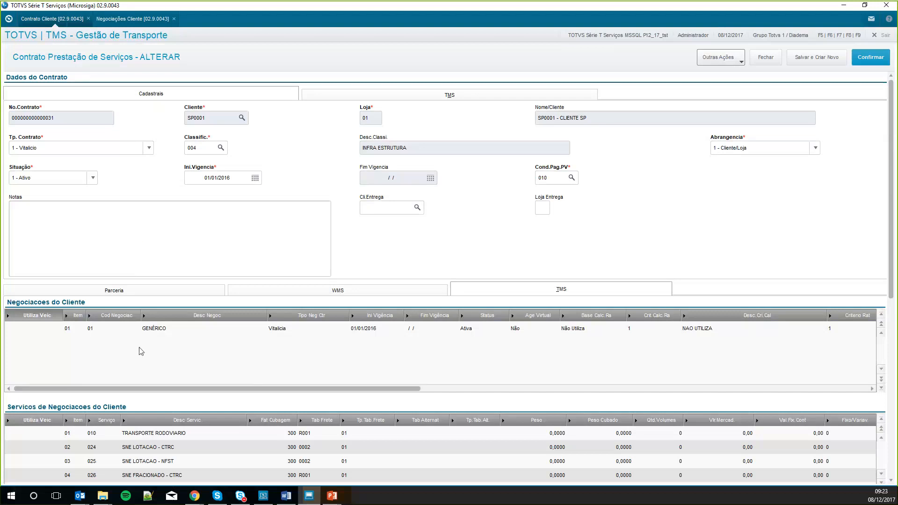
Examine the contract's GENÉRICO negotiation and its services, including the calculation base, calculation criterion and apportionment criterion columns
scroll(94, 429, down, 2)
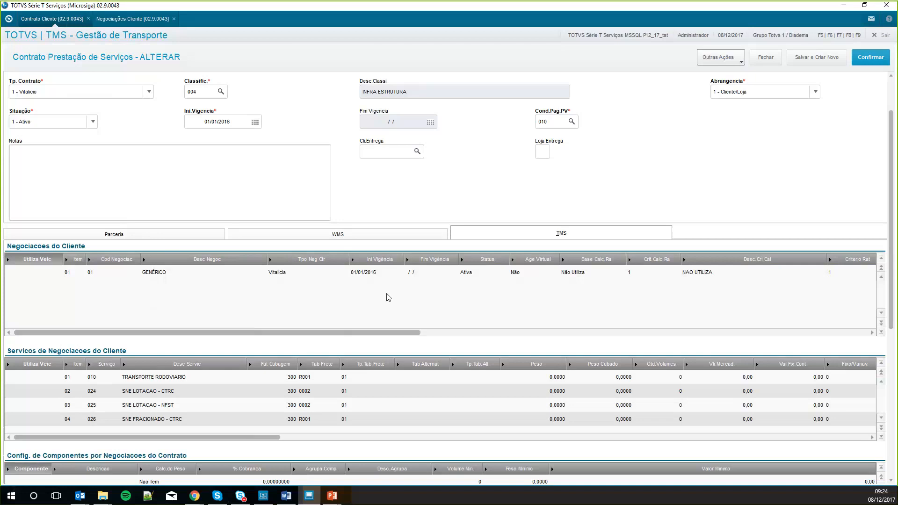
scroll(385, 299, down, 1)
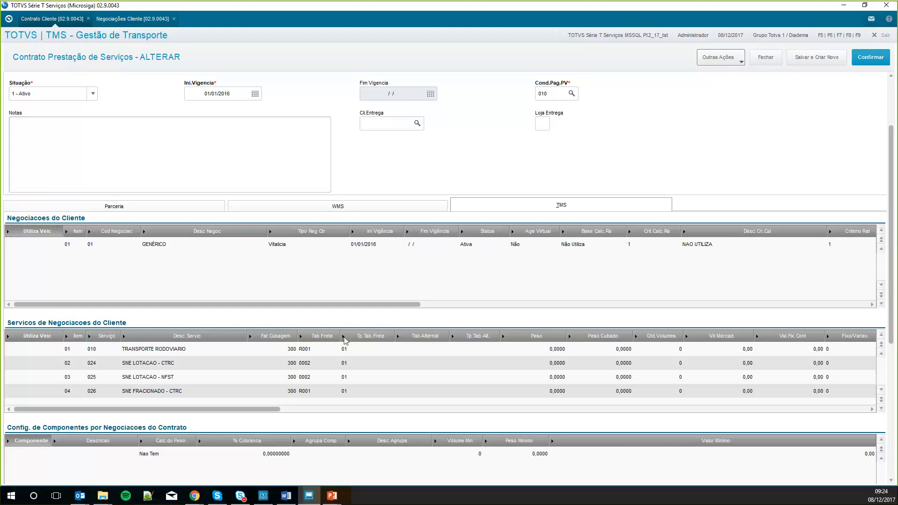
scroll(331, 345, down, 2)
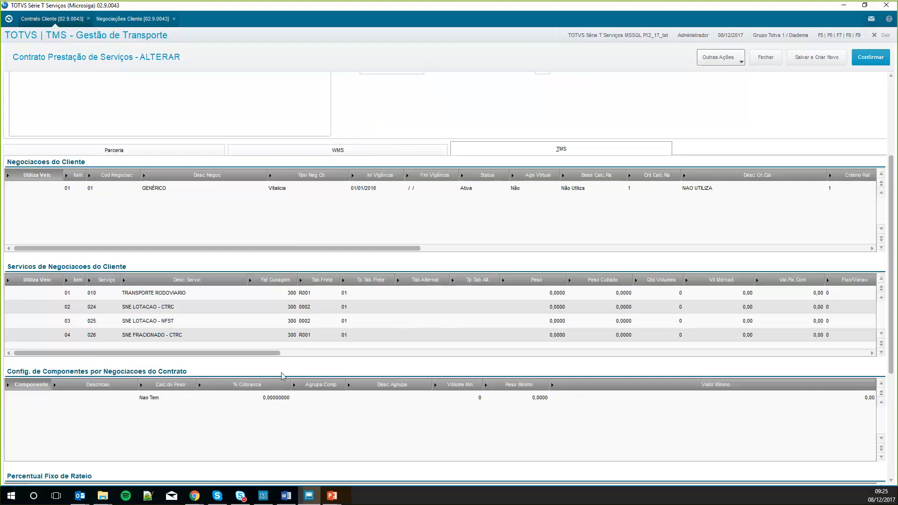
drag(269, 354, 424, 355)
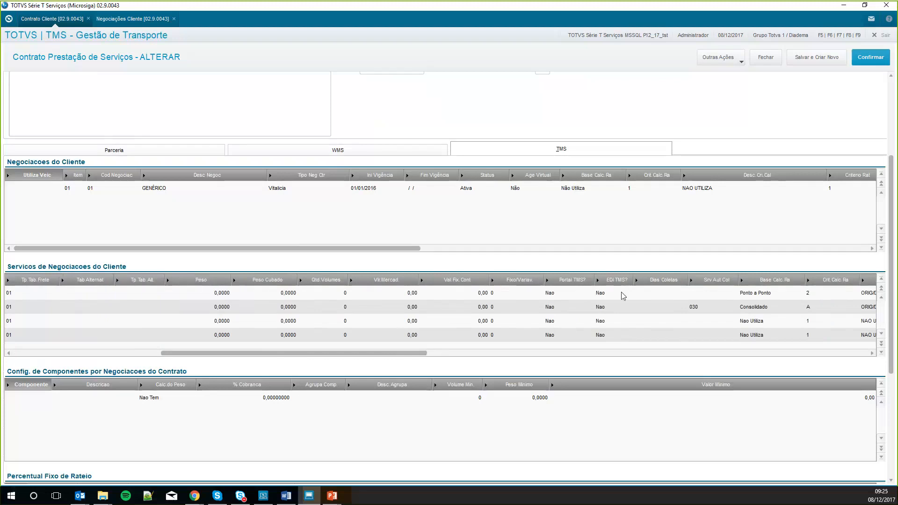
drag(339, 356, 466, 353)
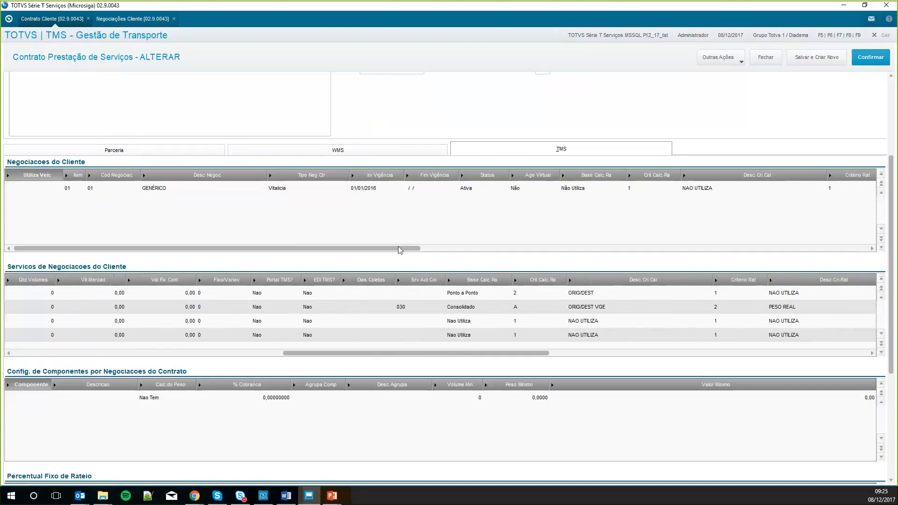
drag(399, 248, 510, 248)
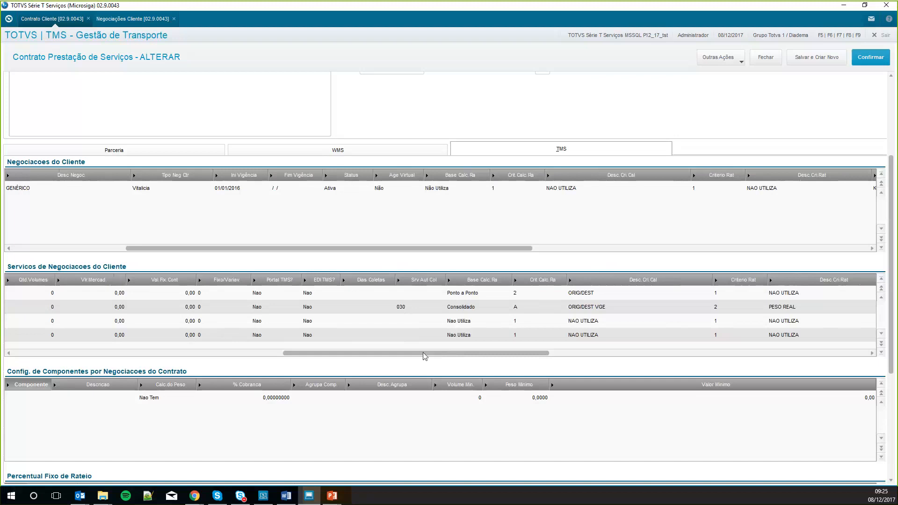
drag(426, 354, 169, 381)
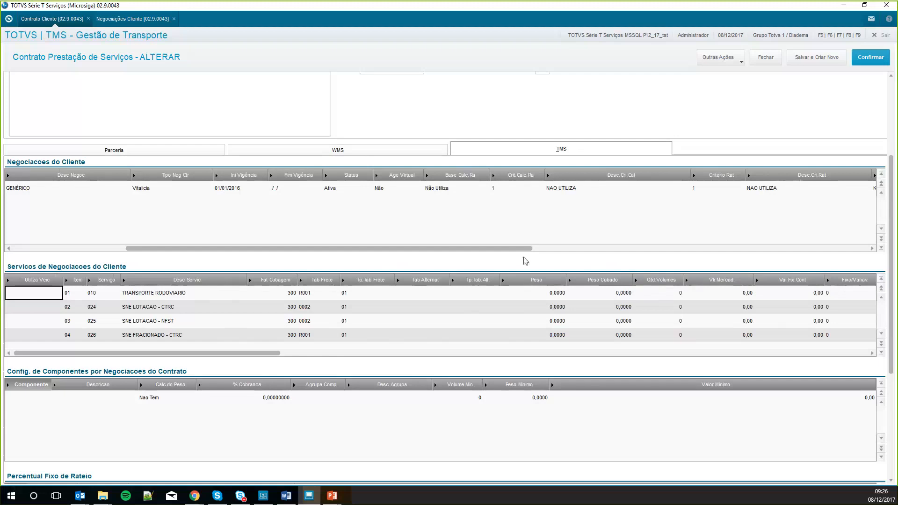
Examine the negotiation's Srv.Coleta field and the services' Srv Aut Col and Age Virtual fields
drag(411, 246, 802, 252)
click(783, 193)
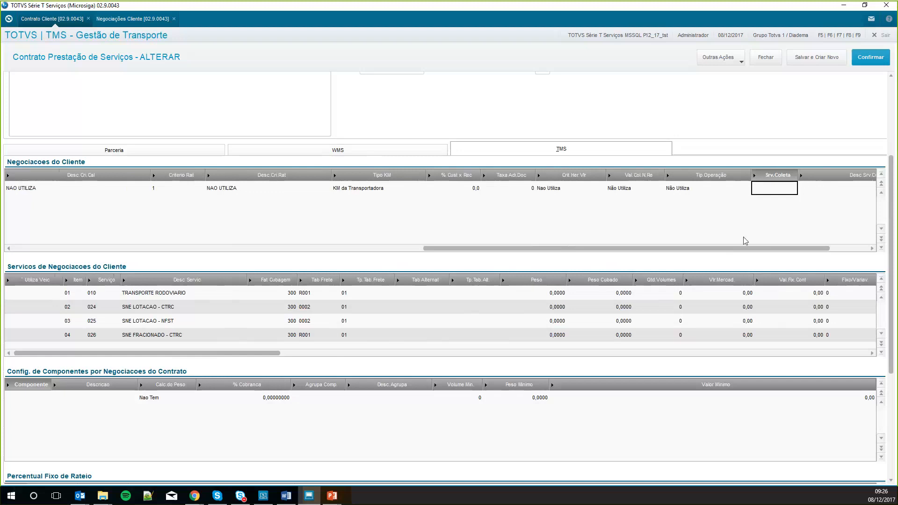
drag(768, 250, 238, 201)
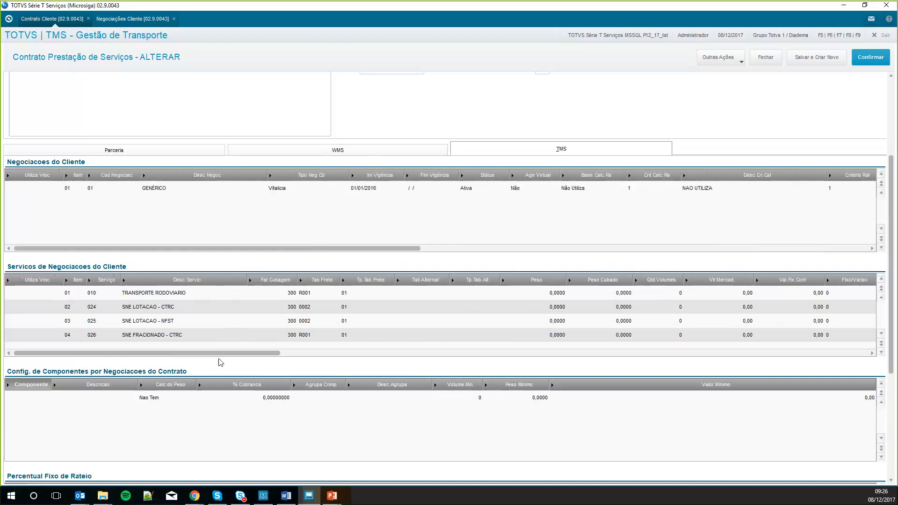
drag(222, 354, 482, 345)
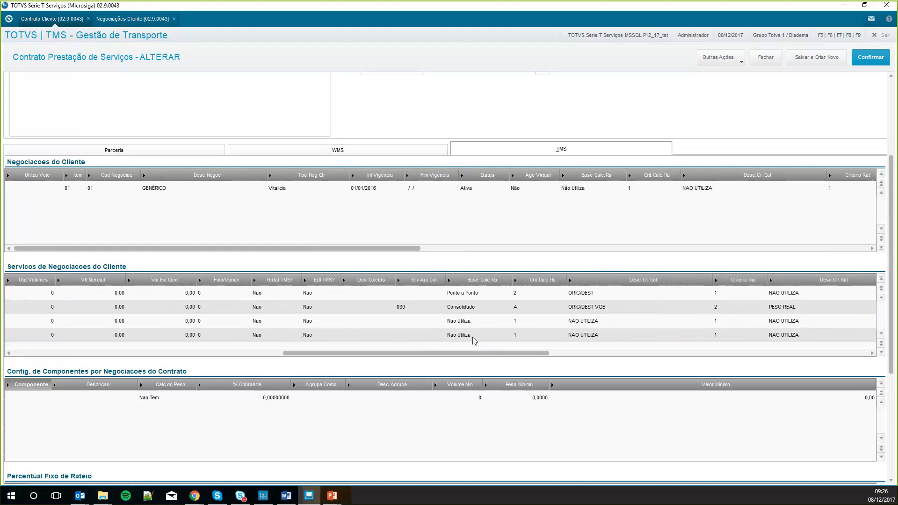
click(414, 306)
drag(527, 353, 627, 360)
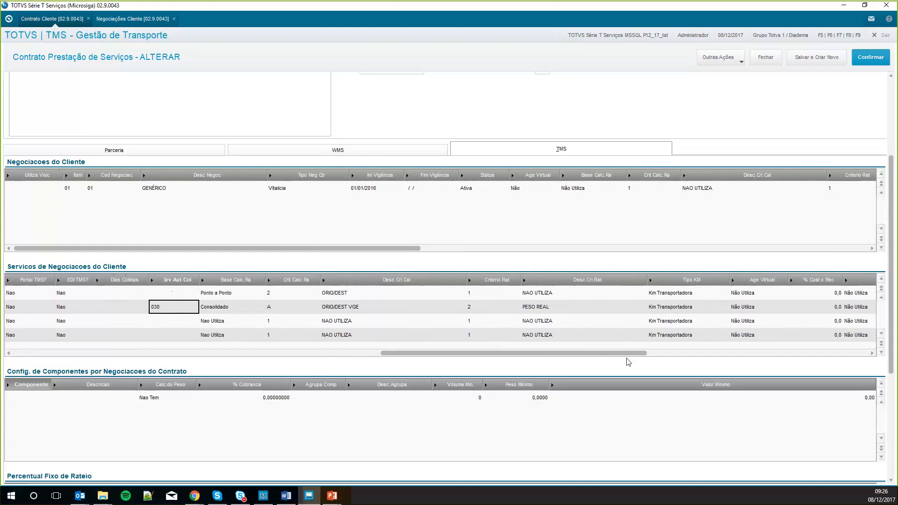
click(738, 323)
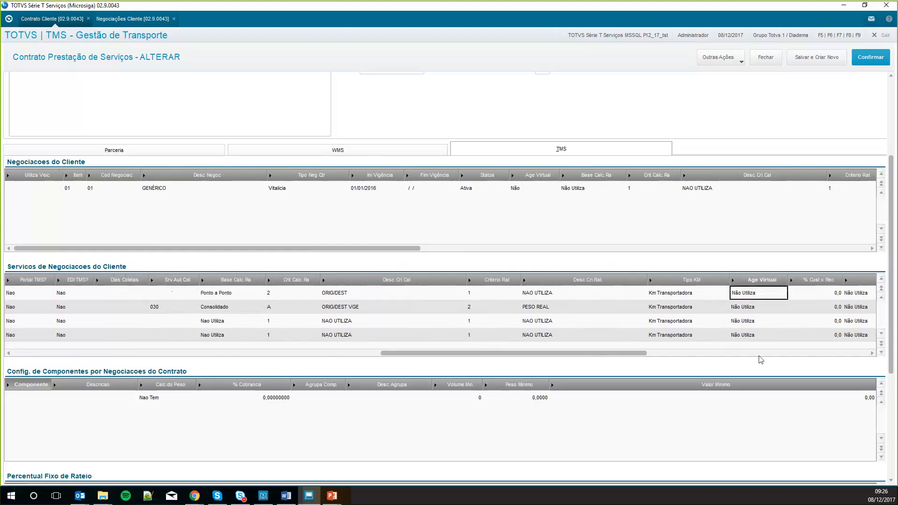
drag(643, 354, 527, 372)
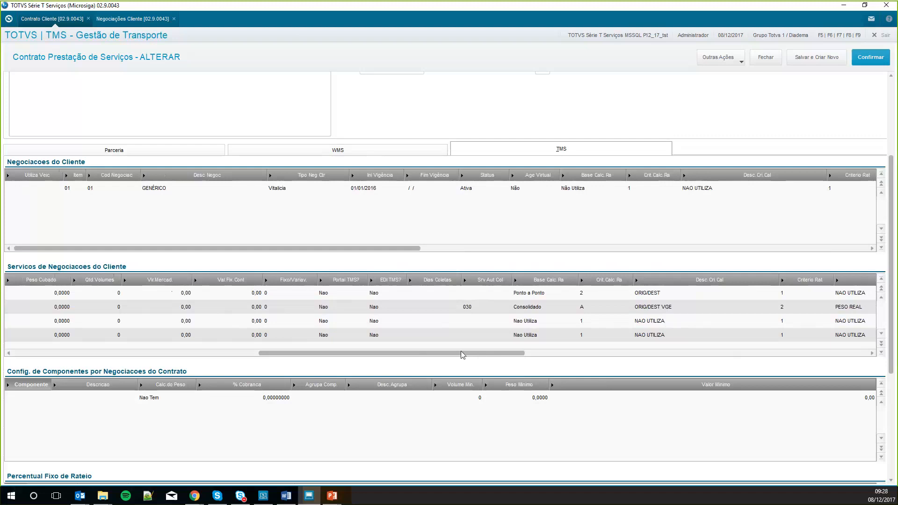
Review the contract's component configuration by negotiation and its Percentual Fixo de Rateio section
click(324, 395)
scroll(323, 389, down, 3)
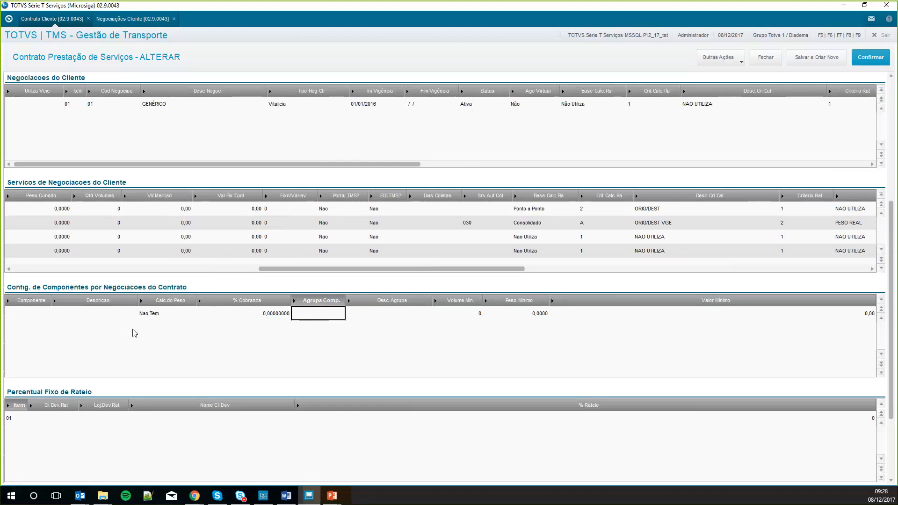
scroll(159, 312, down, 3)
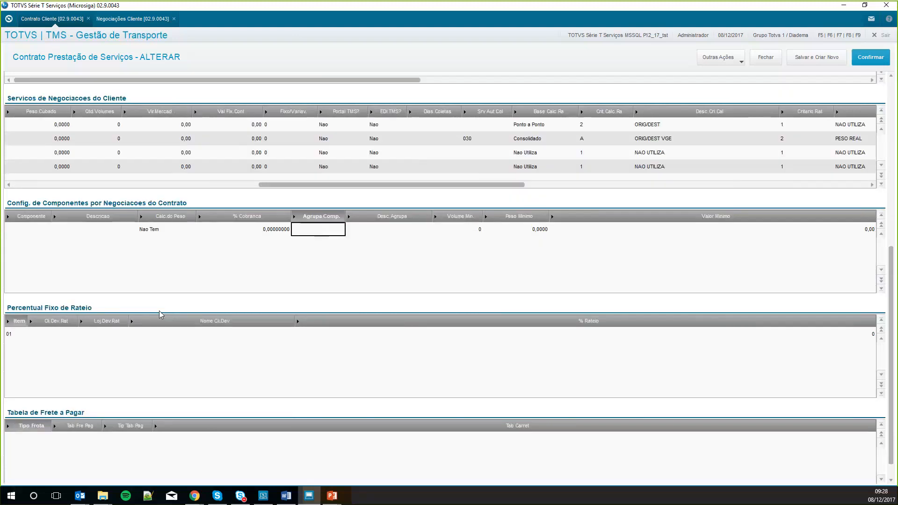
click(146, 352)
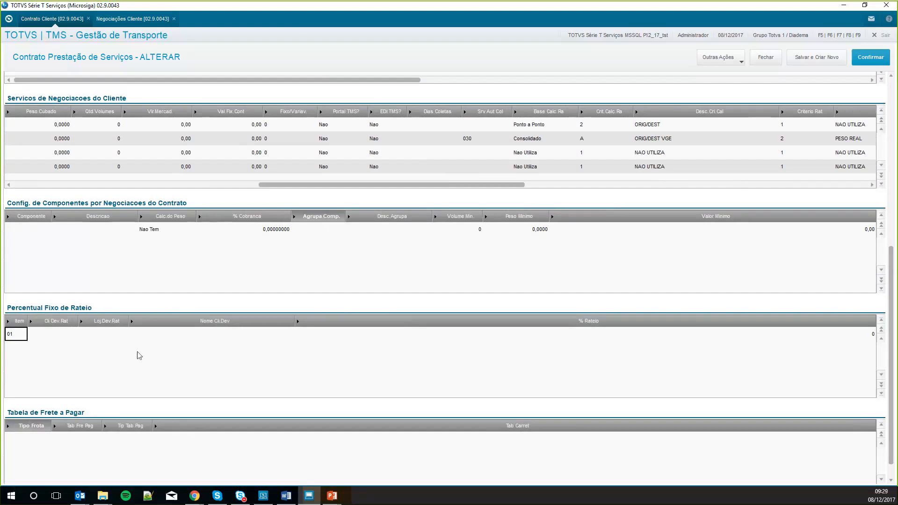
Set the contract's Abrangencia to 2 - Cliente in the registration data
scroll(325, 387, up, 3)
scroll(325, 386, up, 3)
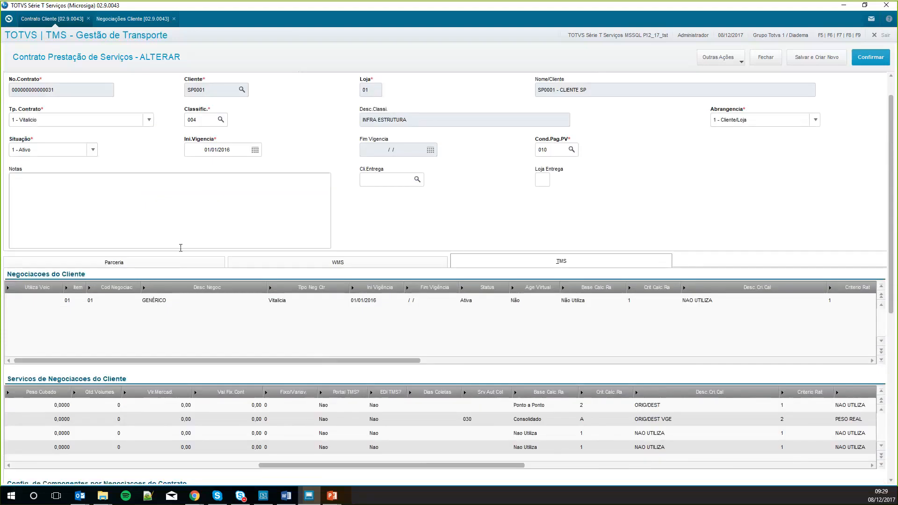
scroll(180, 247, up, 1)
click(174, 254)
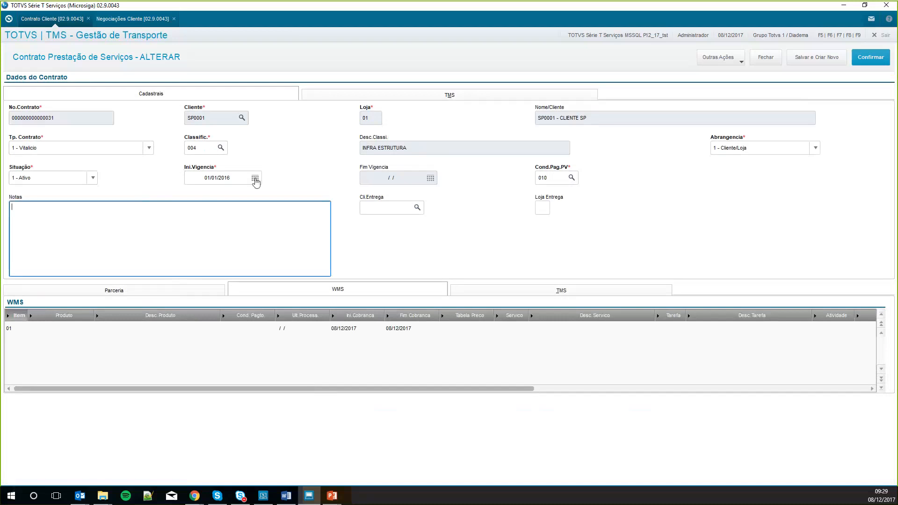
click(762, 148)
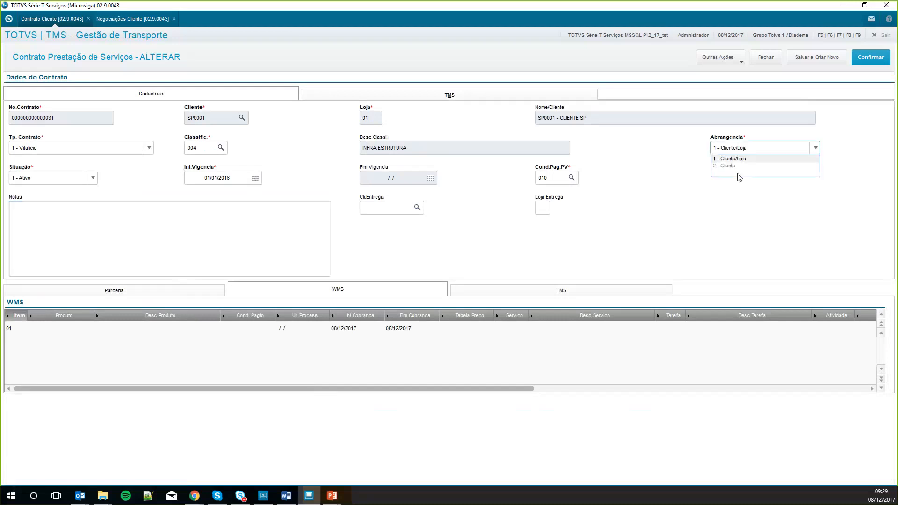
click(731, 166)
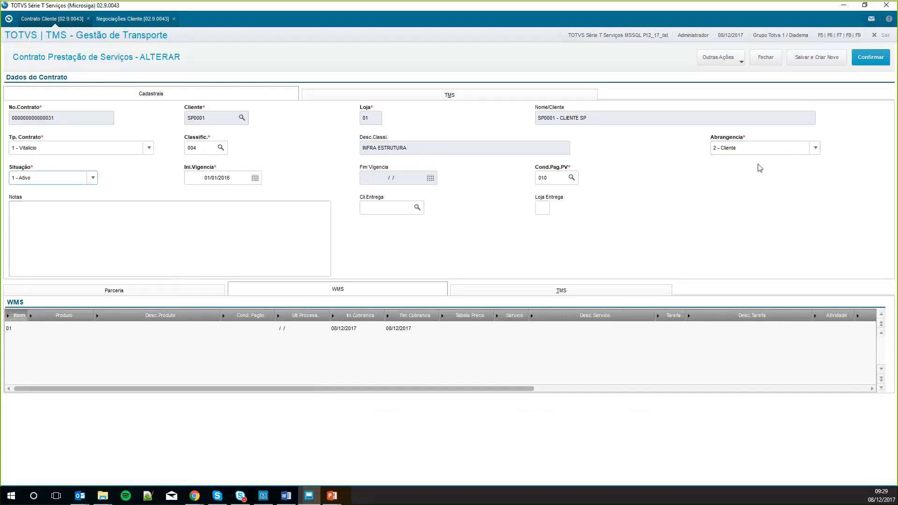
In the contract's TMS services, set the apportionment criterion (Criterio Rat) of SNE LOTACAO - CTRC to A - % Fixo
click(563, 291)
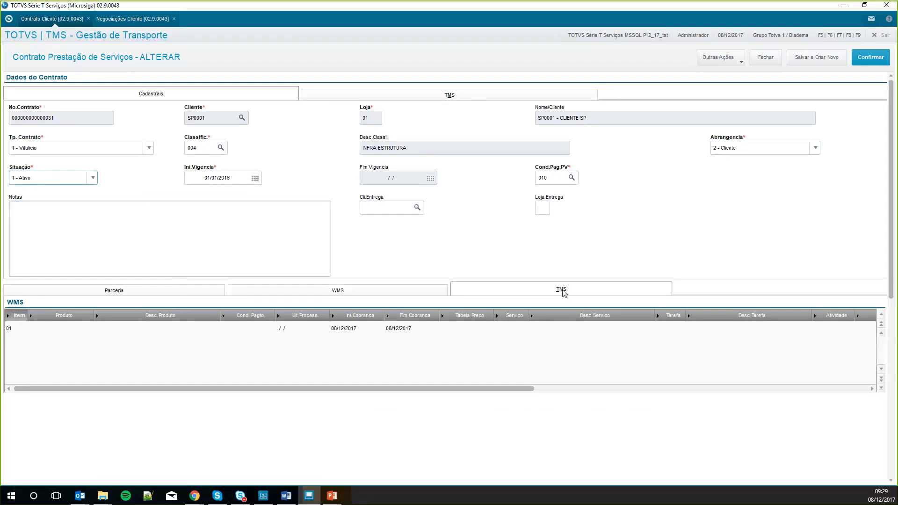
scroll(563, 327, down, 5)
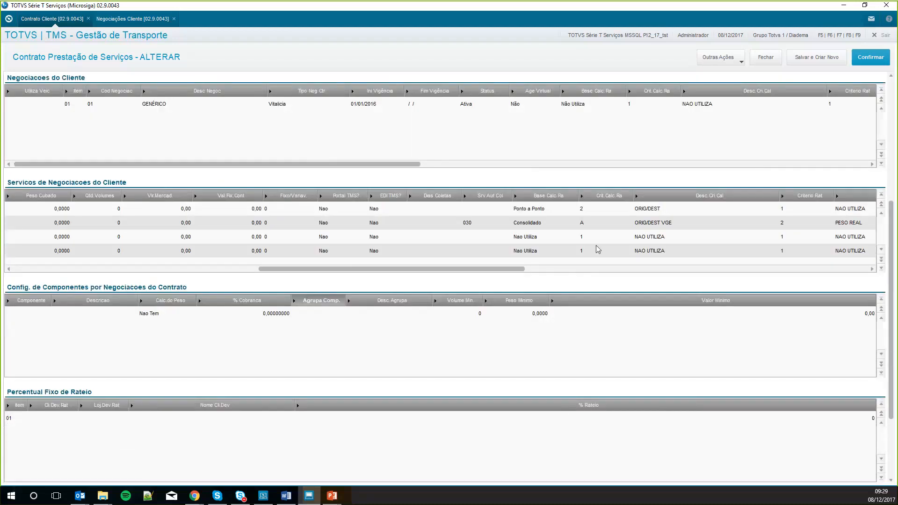
click(799, 211)
click(786, 225)
click(786, 225)
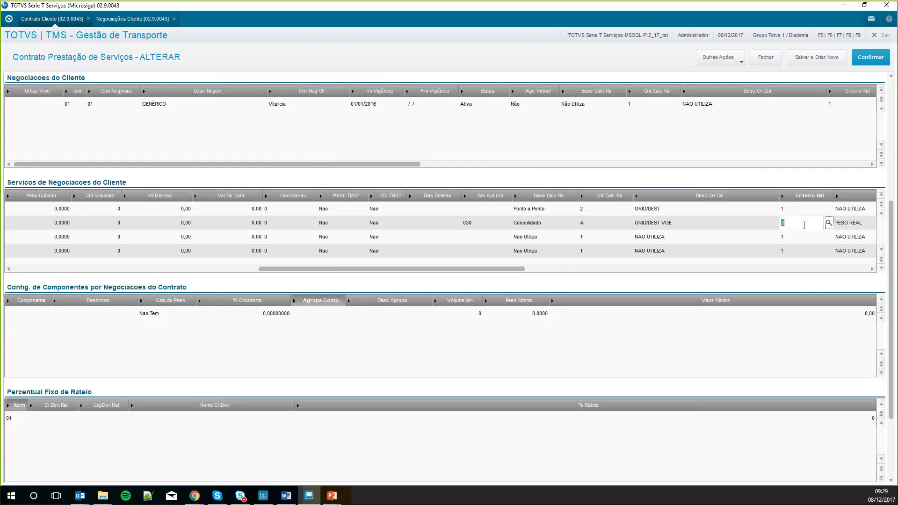
click(828, 223)
click(322, 290)
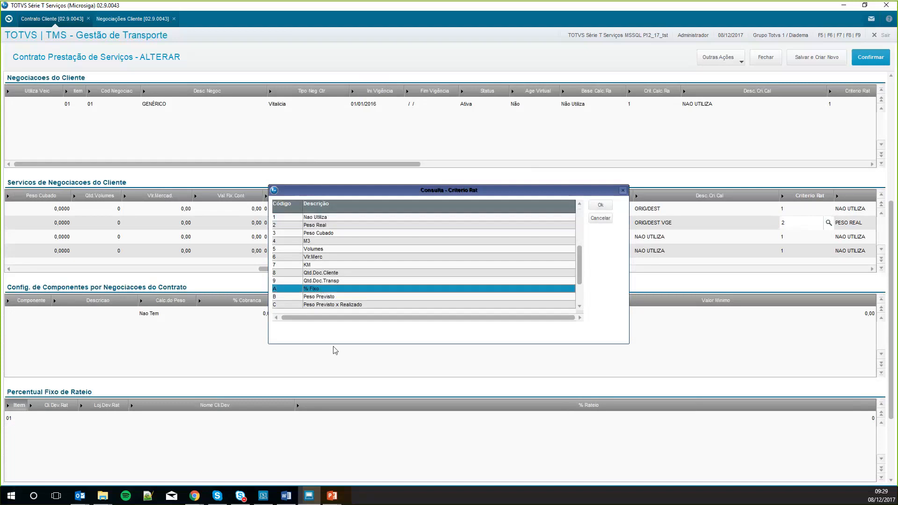
click(601, 205)
scroll(224, 392, down, 1)
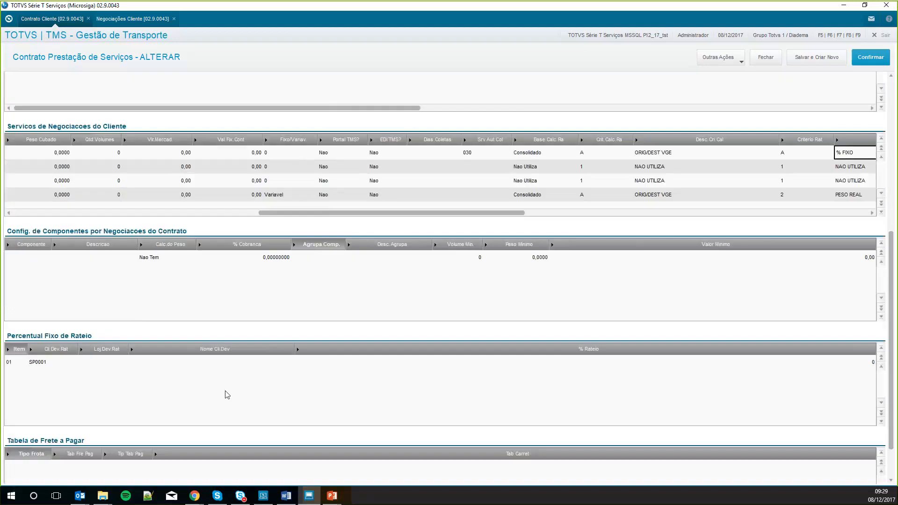
Try to enter client SP0001 as the apportionment debtor (Cli.Dev.Rat) in item 01 of Percentual Fixo de Rateio
click(102, 359)
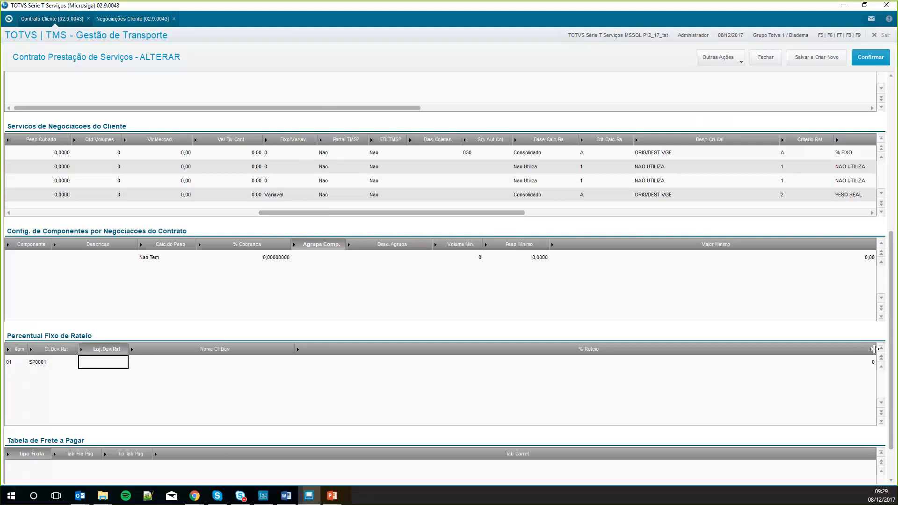
double_click(52, 365)
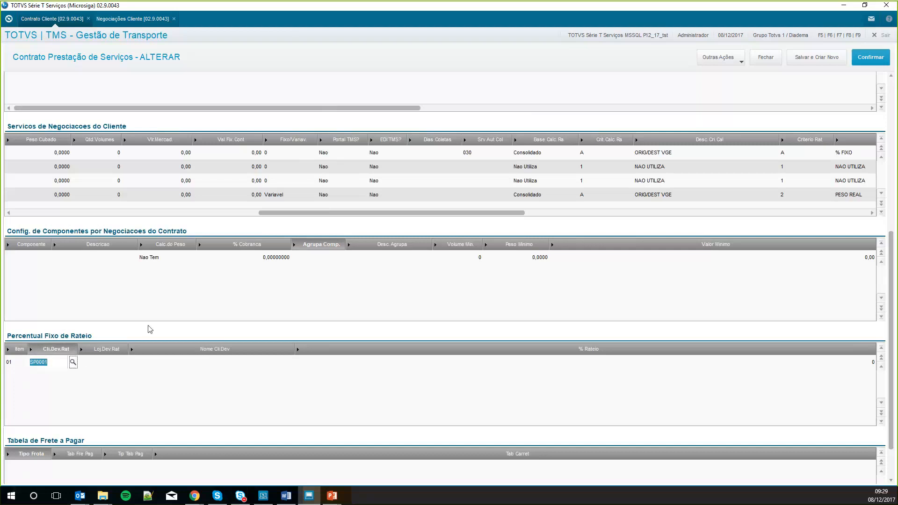
double_click(260, 239)
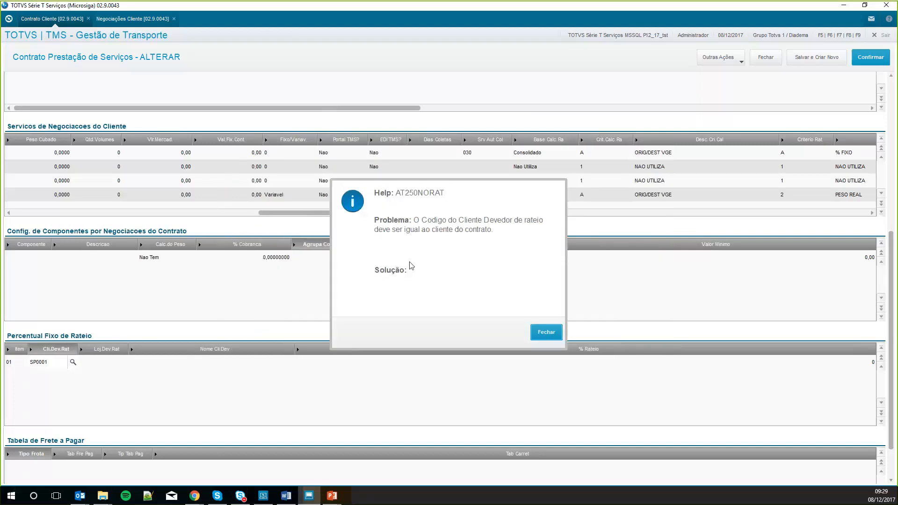
click(545, 333)
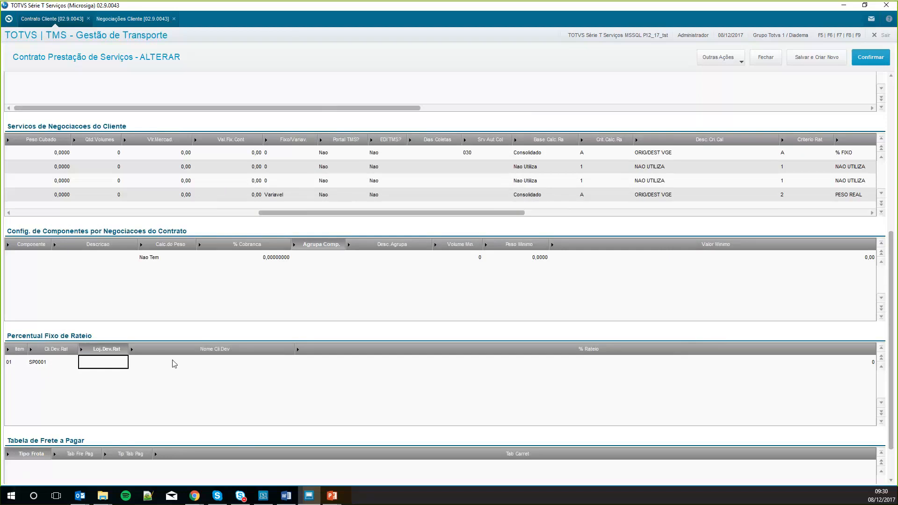
Set the contract's Abrangencia to 1 - Cliente/Loja in the registration data
scroll(208, 302, up, 5)
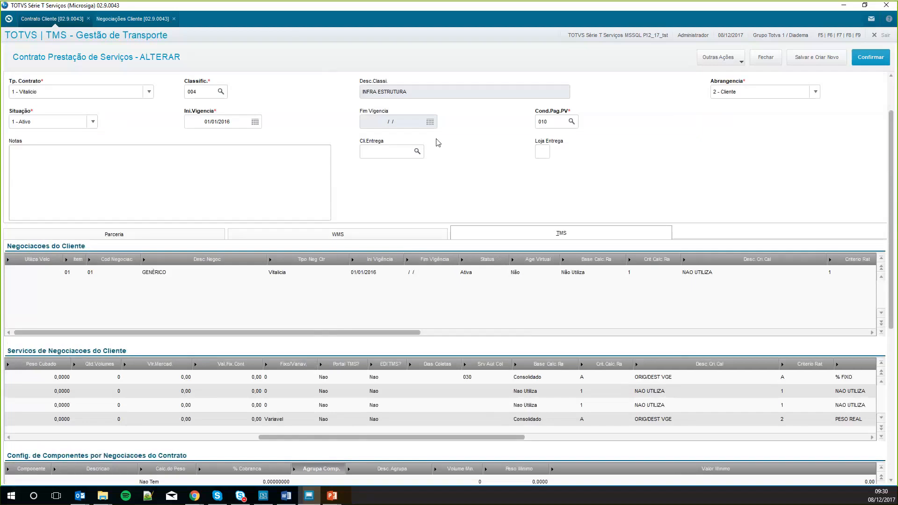
click(729, 92)
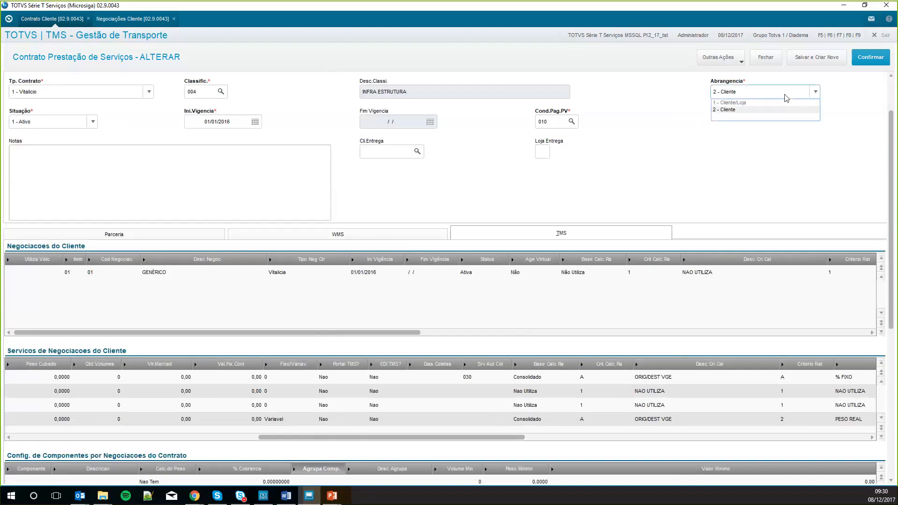
click(732, 102)
Set the apportionment criterion (Criterio Rat) of the service with Srv Aut Col 030 to 2 - Peso Real
scroll(713, 137, down, 5)
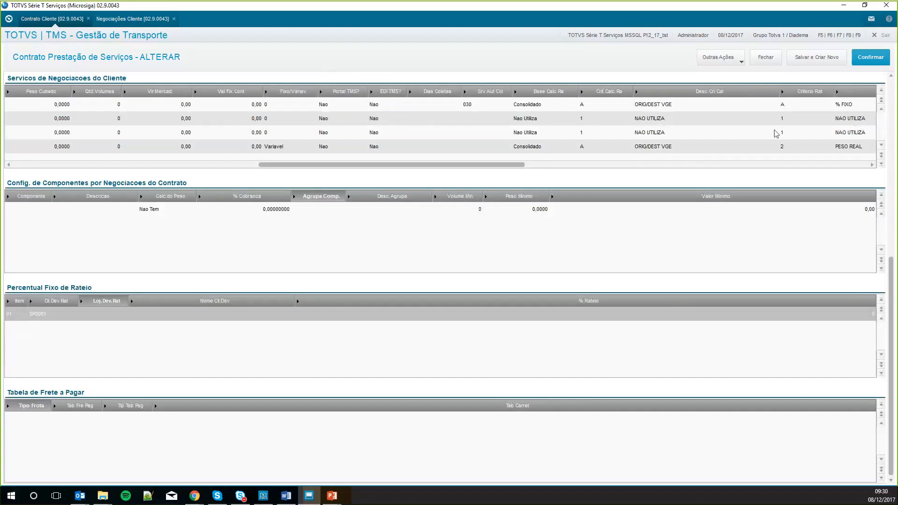
double_click(806, 104)
click(316, 227)
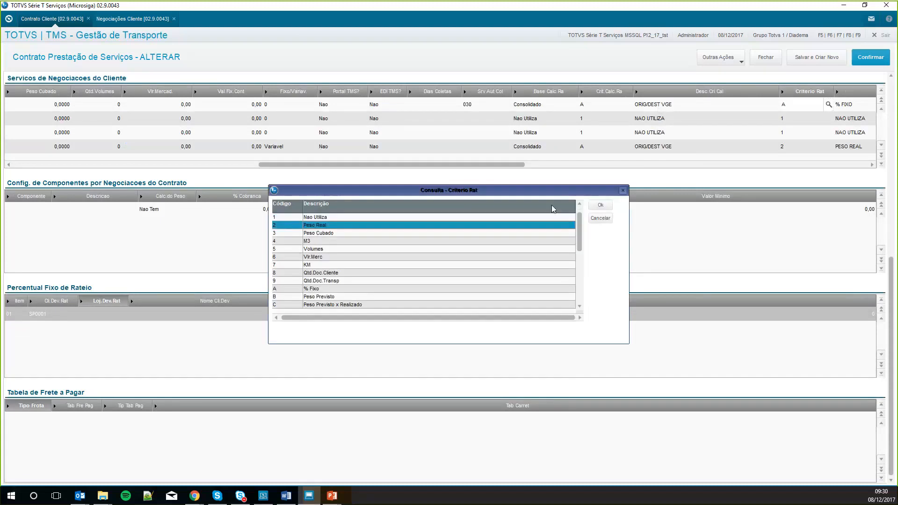
click(599, 205)
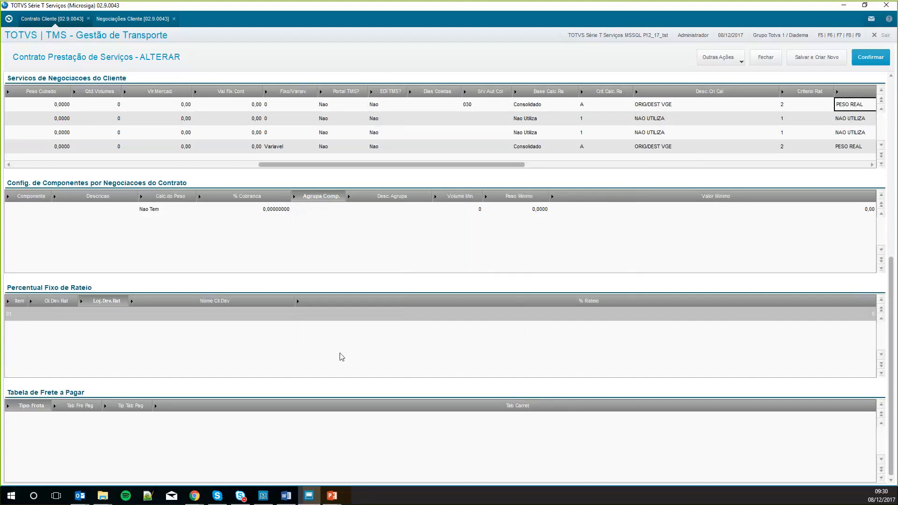
Examine the Tabela de Frete a Pagar section and the Crit.Calc.Ra field of the Ponto a Ponto service, including its field help
click(159, 448)
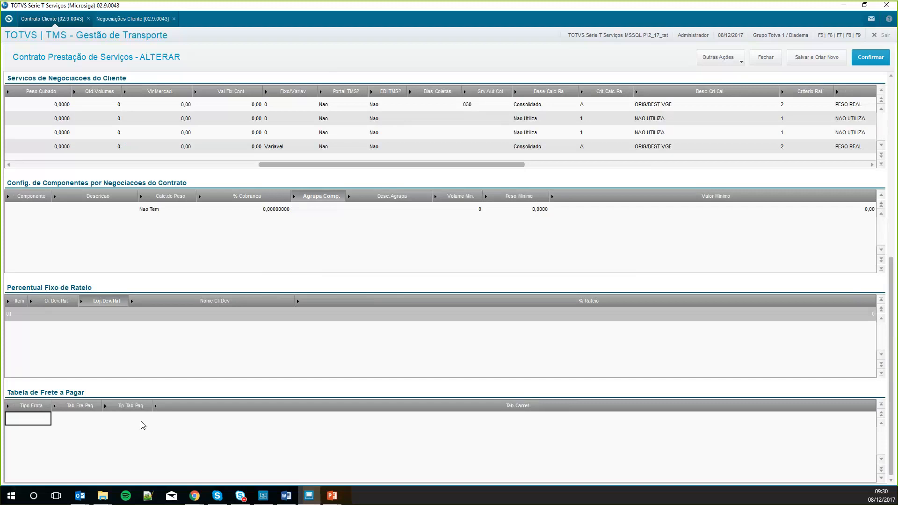
mouse_move(219, 495)
click(247, 119)
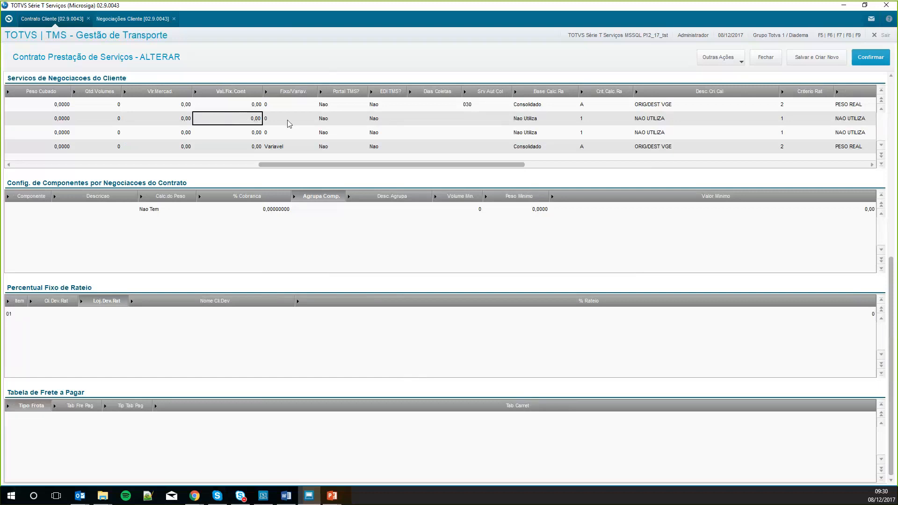
key(Up)
key(Up)
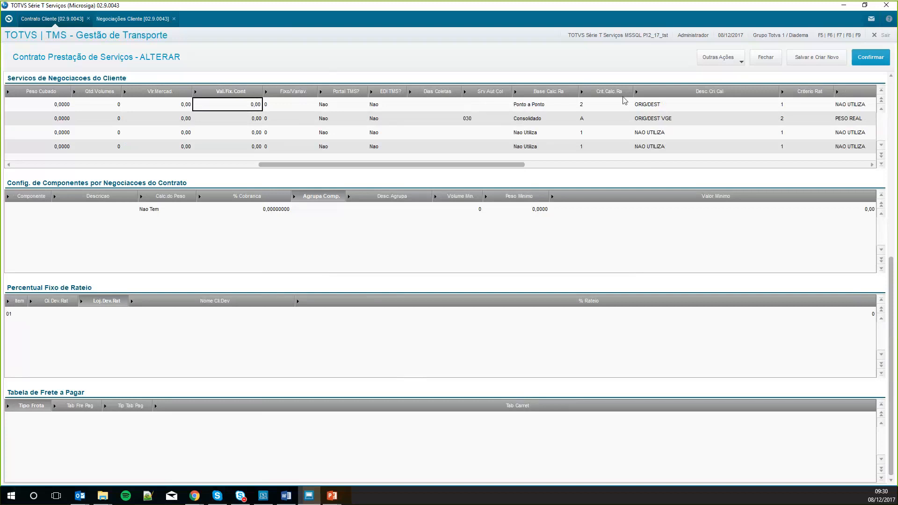
double_click(593, 105)
key(Return)
click(604, 106)
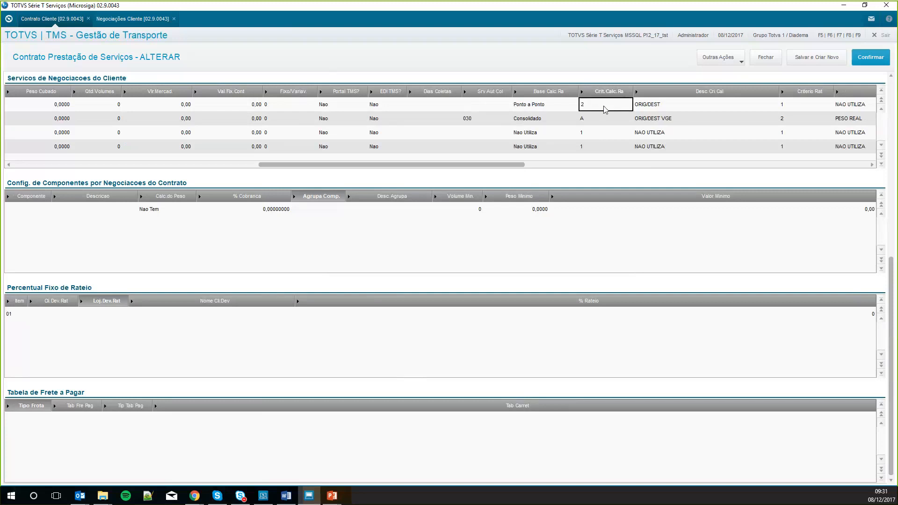
key(F1)
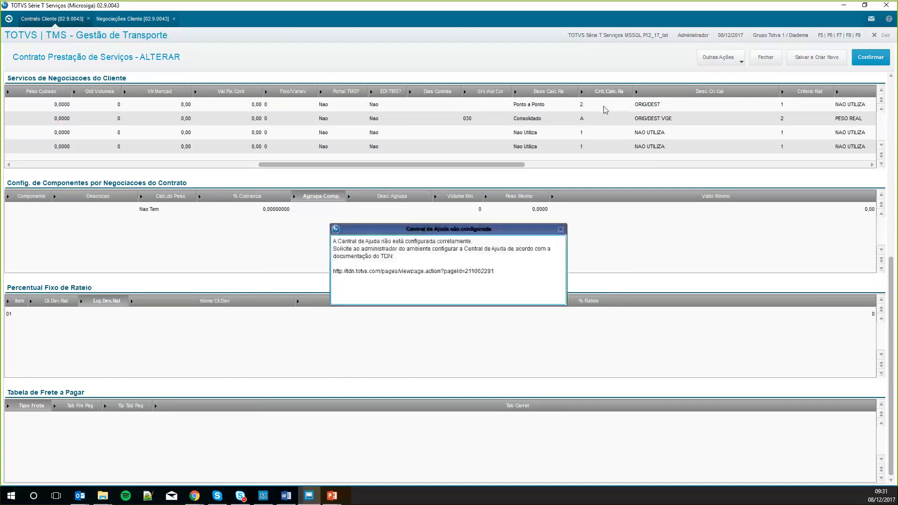
key(Escape)
double_click(603, 108)
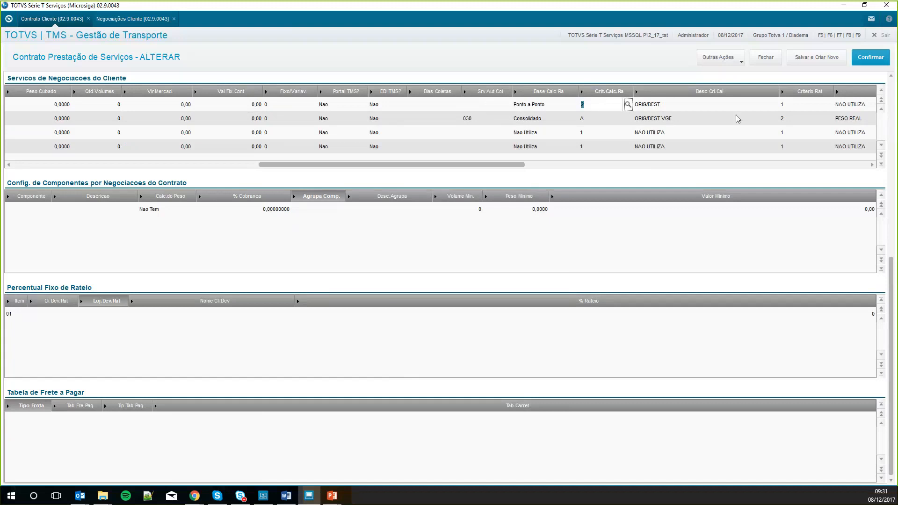
key(Return)
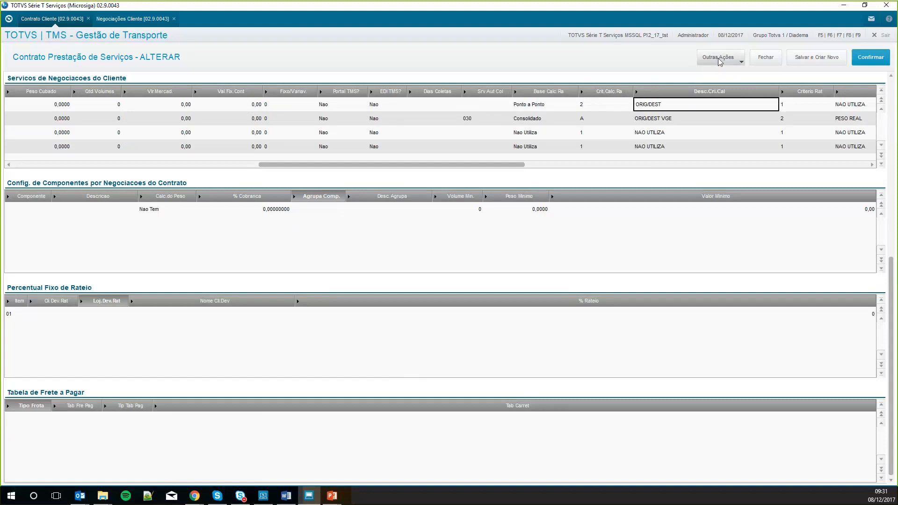
Examine the Criterio Rat field of the Consolidado service, then the contract's registration data and TMS negotiations
key(Right)
key(Right)
key(Down)
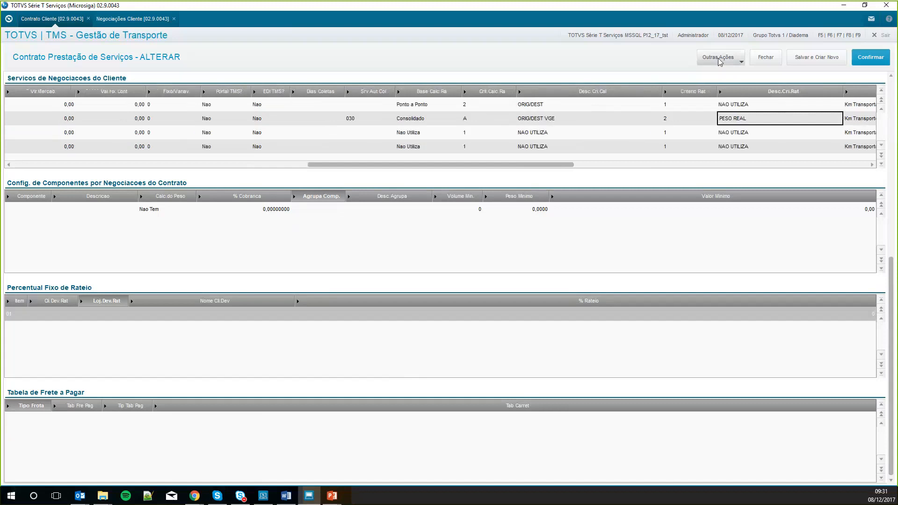
key(Left)
key(Return)
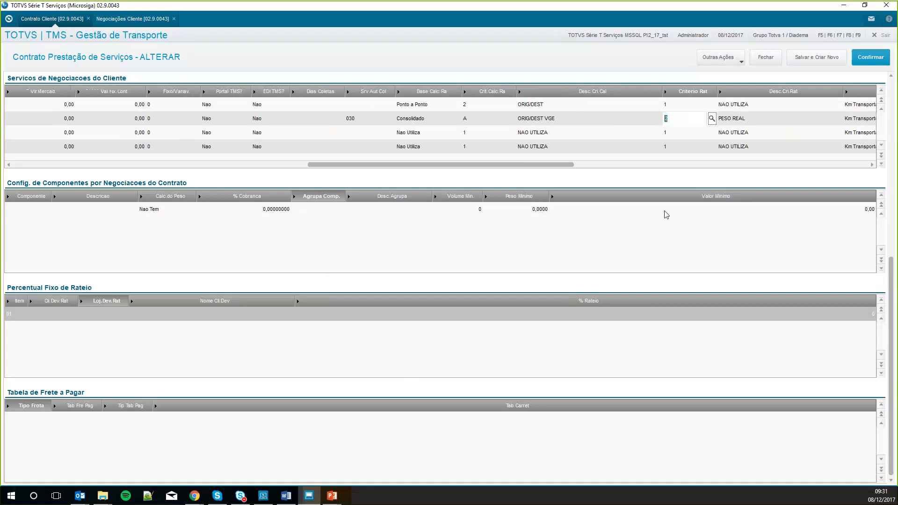
key(Return)
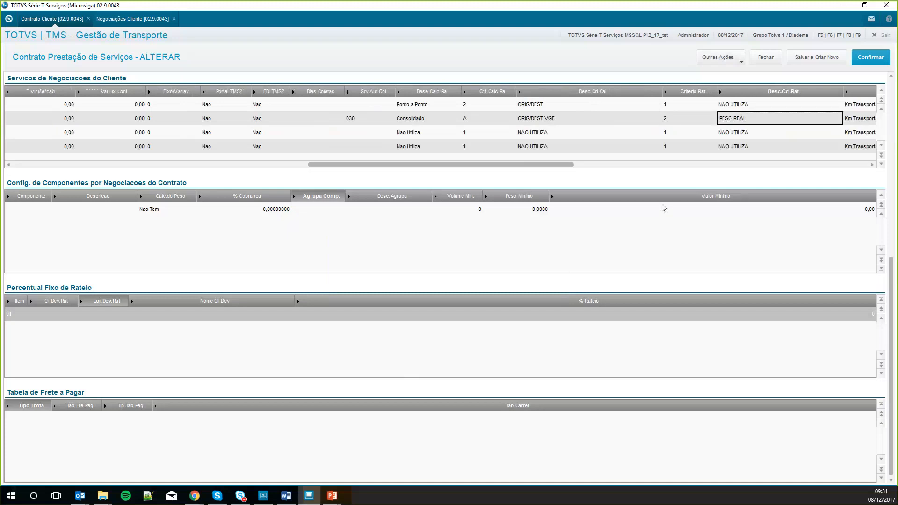
scroll(458, 210, up, 1)
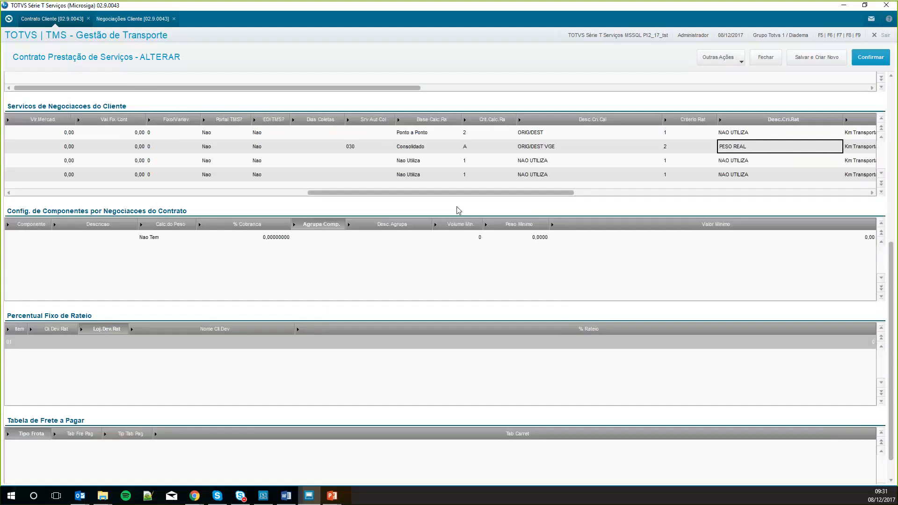
scroll(459, 210, up, 10)
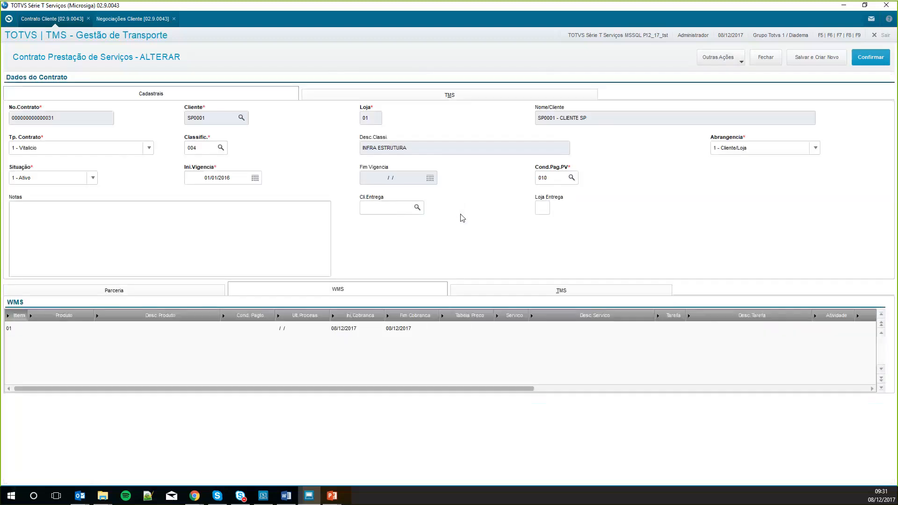
click(553, 290)
scroll(551, 315, down, 1)
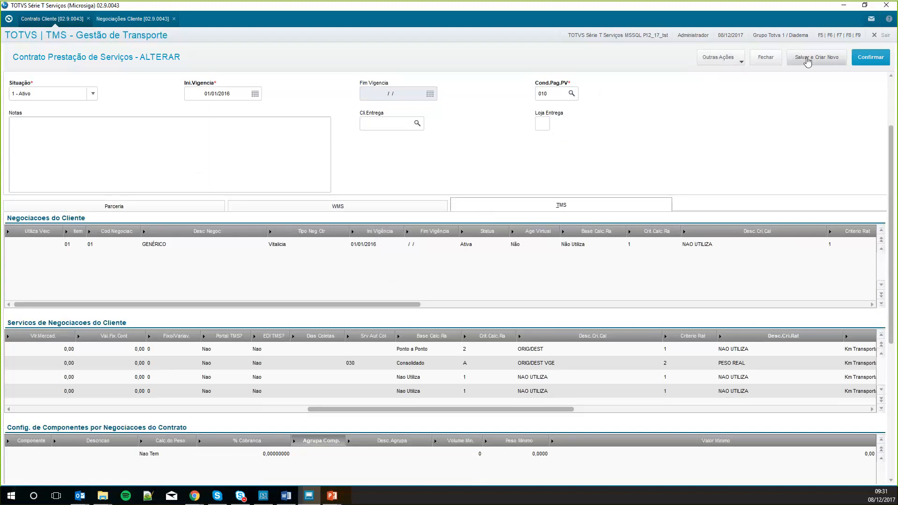
Leave the contract without saving its changes and close the Negociações Cliente and Contrato Cliente routines
click(770, 60)
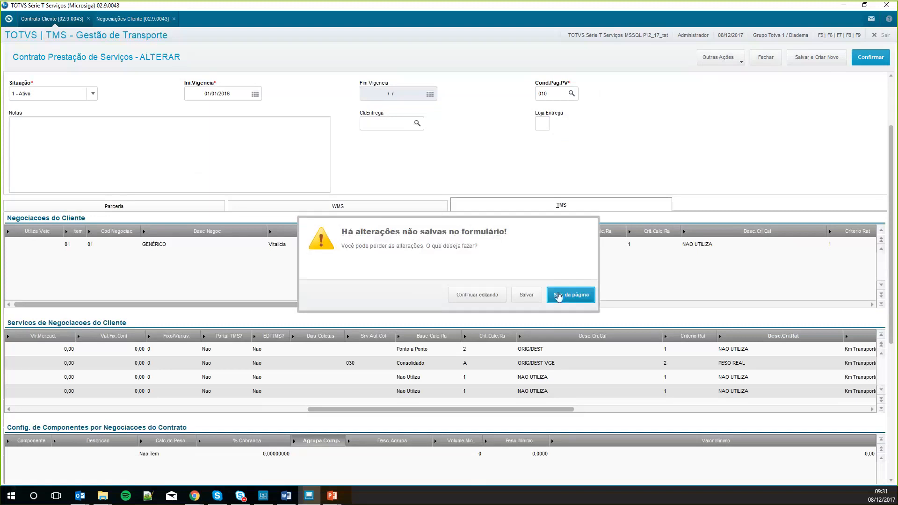
click(558, 294)
click(106, 22)
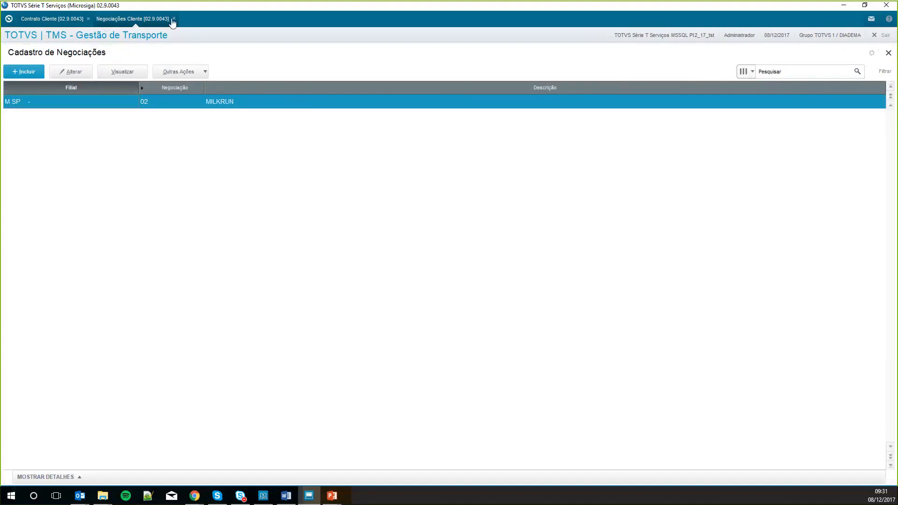
click(889, 53)
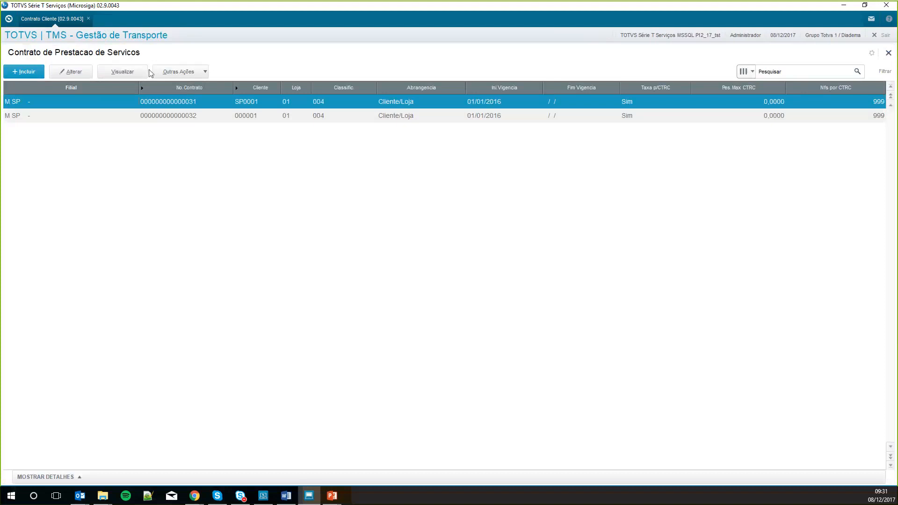
click(888, 53)
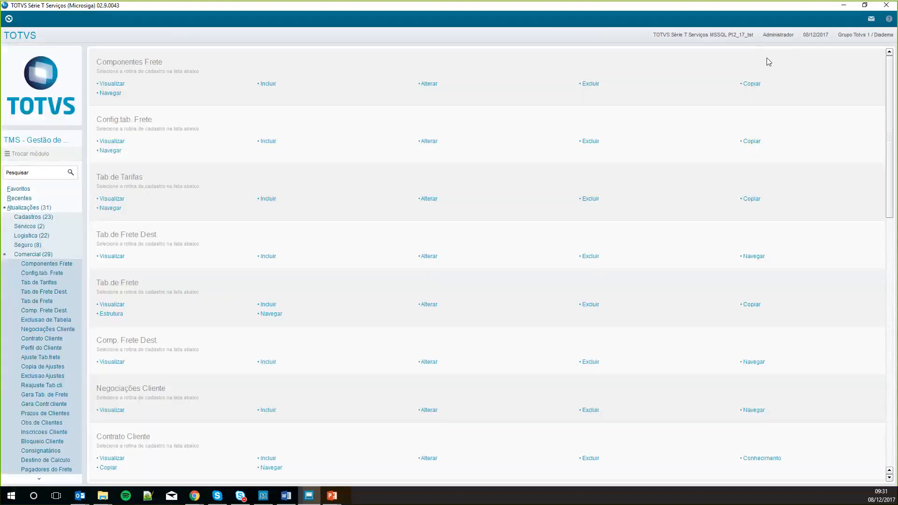
Open the Painel de Agendamento routine from the S.A.C. group
click(44, 255)
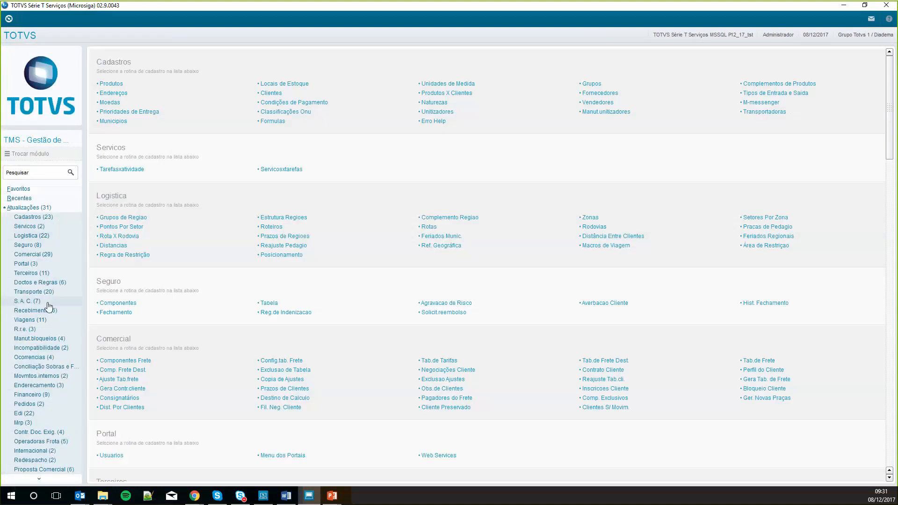
click(46, 302)
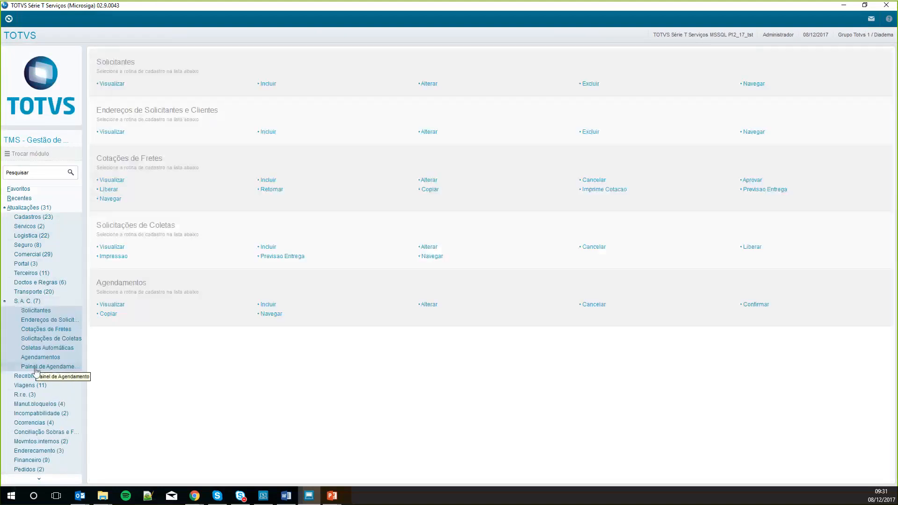
click(34, 368)
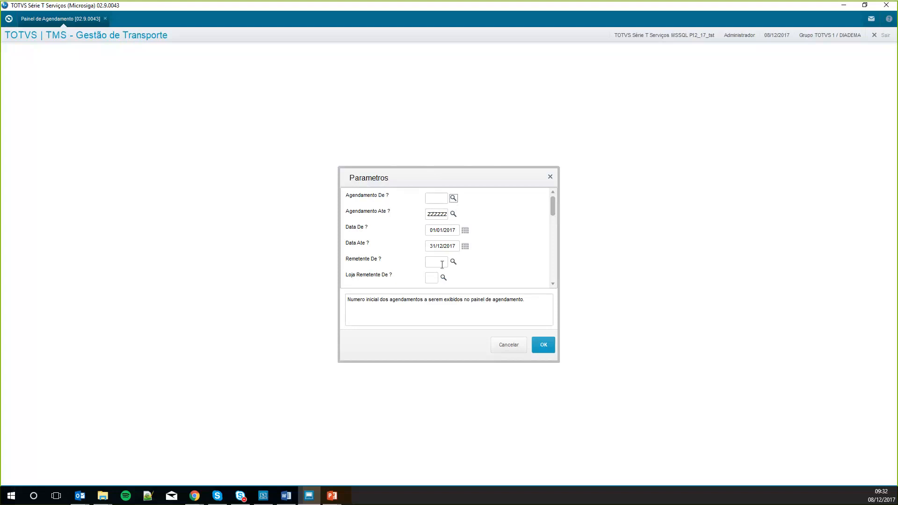
Review the scheduling panel's filter parameters, including the Status Agendamento field and the description of its status codes
scroll(428, 262, down, 1)
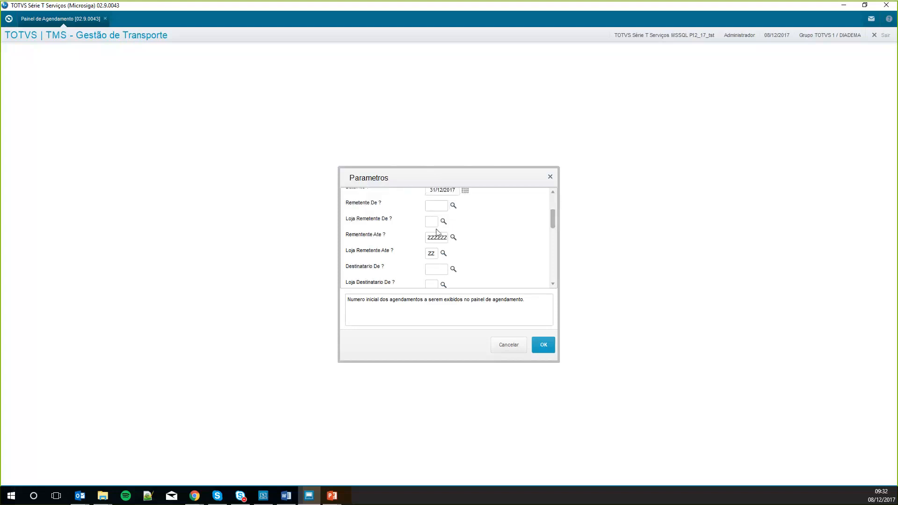
scroll(438, 243, down, 1)
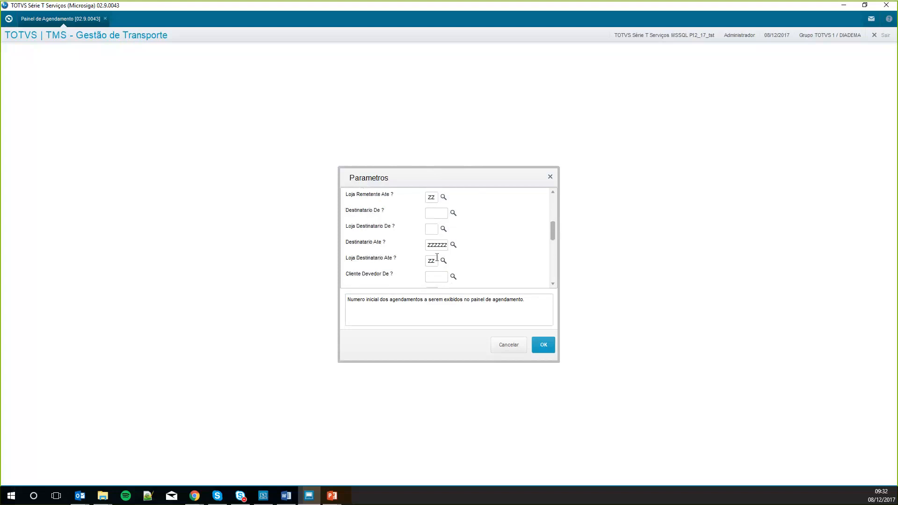
scroll(425, 261, down, 2)
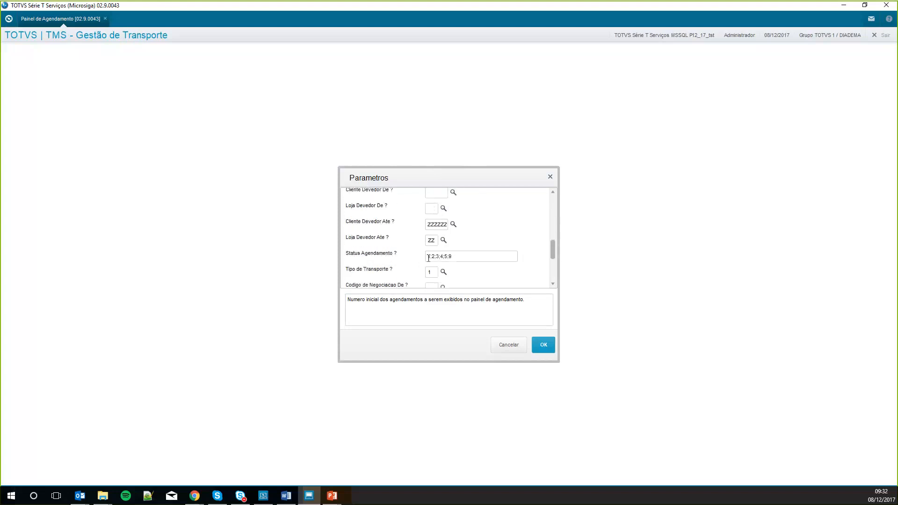
click(454, 255)
scroll(453, 261, down, 1)
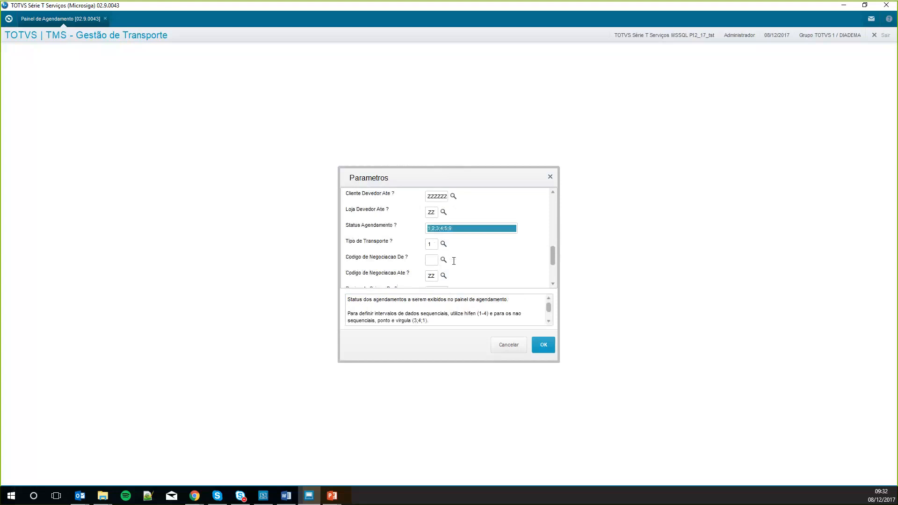
click(459, 321)
scroll(462, 313, down, 1)
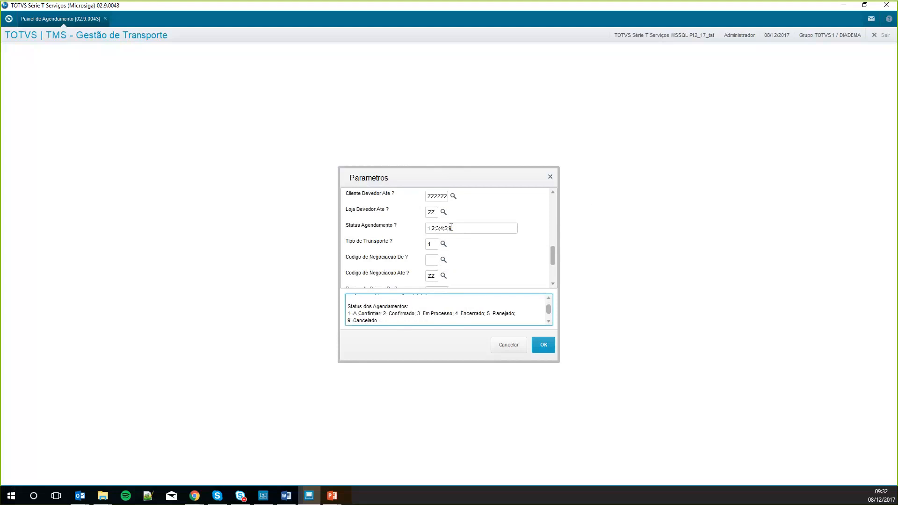
scroll(462, 312, up, 2)
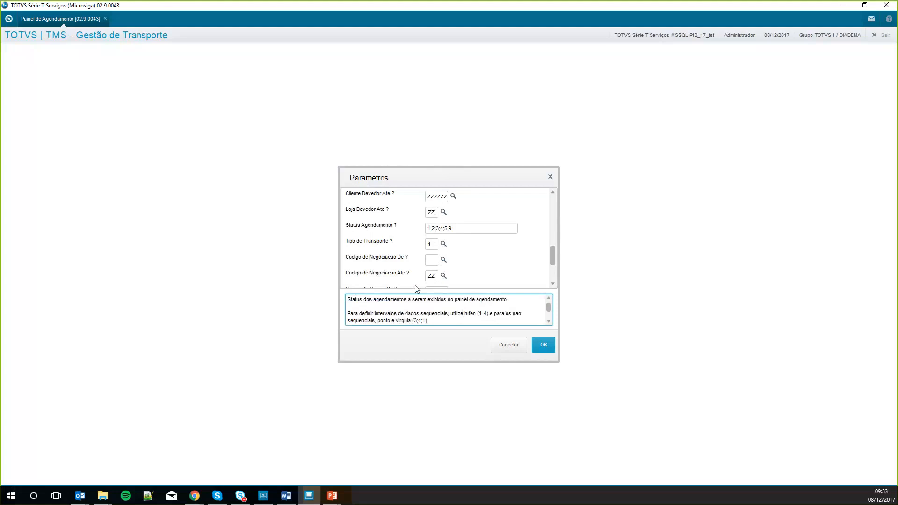
Review the remaining negotiation and region parameters, and accept them to load the scheduling panel
scroll(416, 280, down, 2)
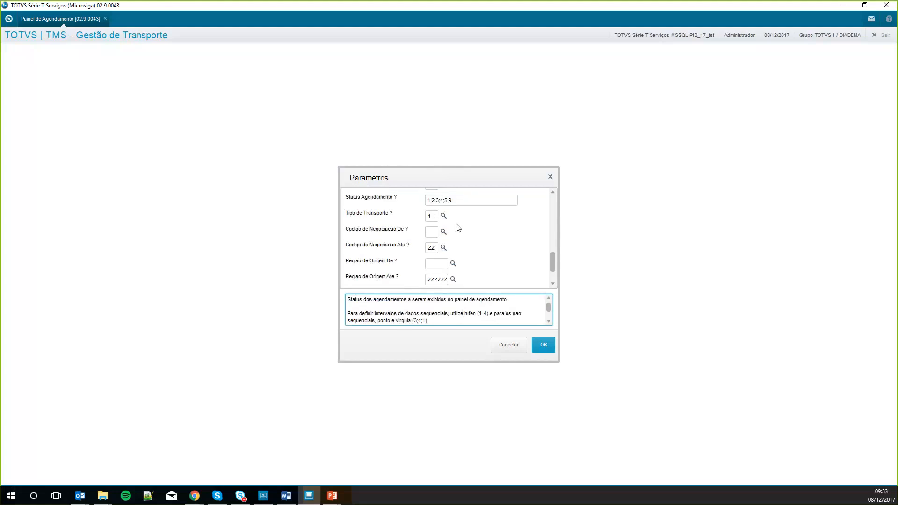
scroll(461, 234, down, 2)
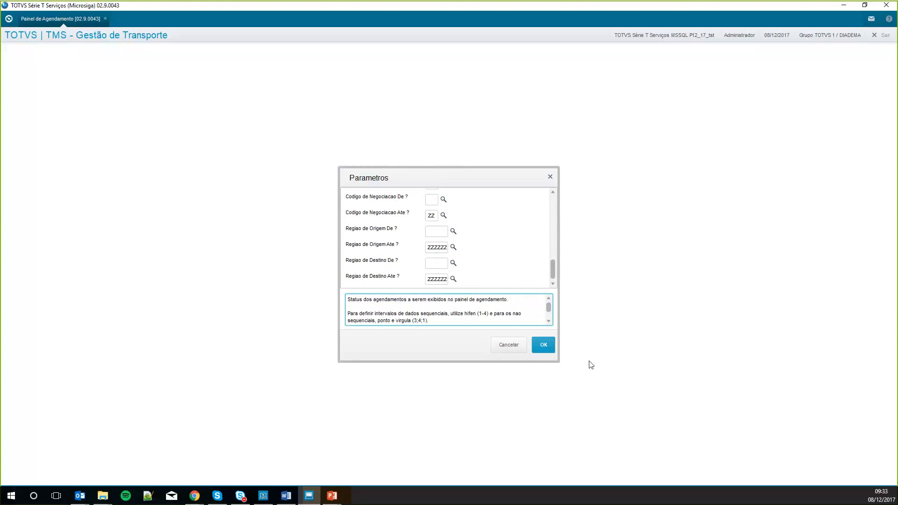
click(539, 350)
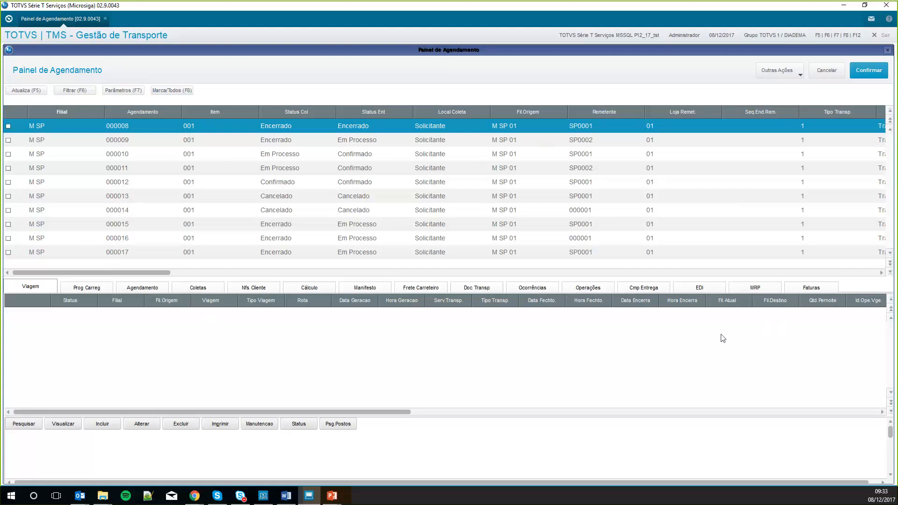
Look through the Prog Carreg, Agendamento, Coletas, Nfs Cliente and Cálculo views of the panel, and return to Viagem
click(73, 286)
click(162, 289)
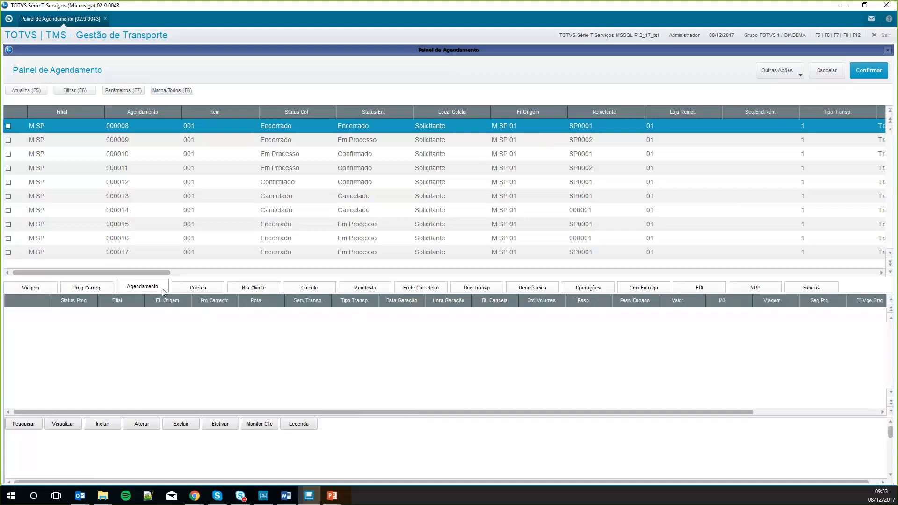
click(198, 288)
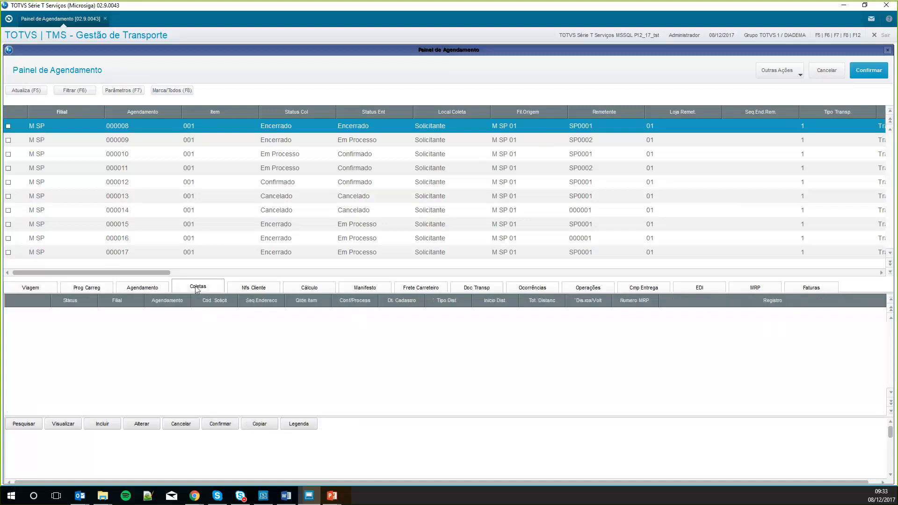
click(259, 288)
click(307, 289)
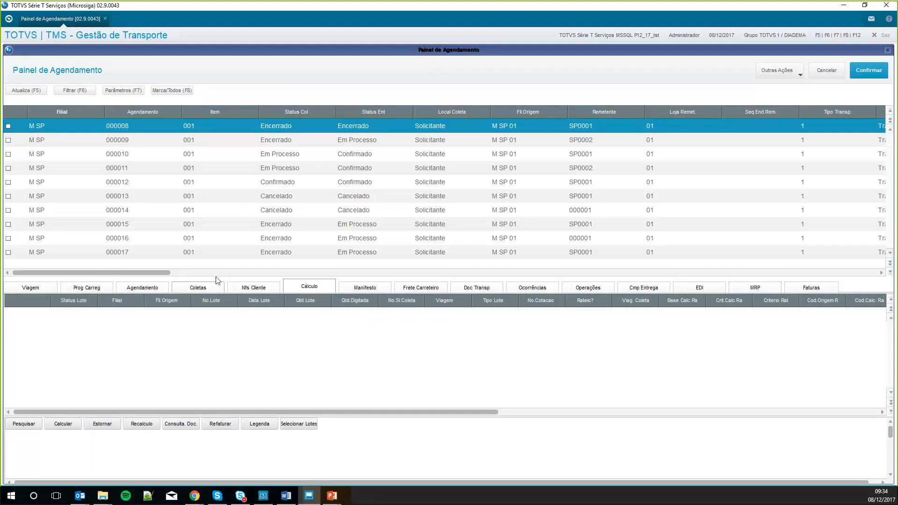
click(208, 286)
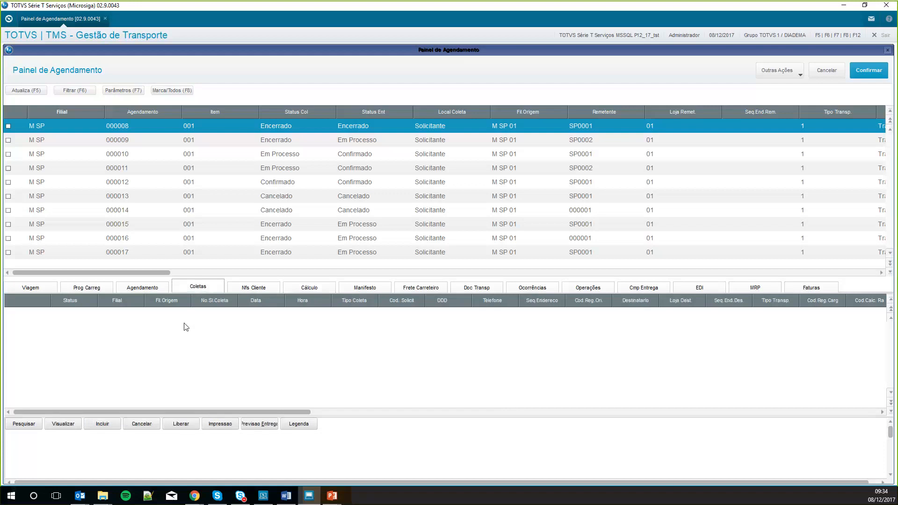
click(229, 287)
click(28, 288)
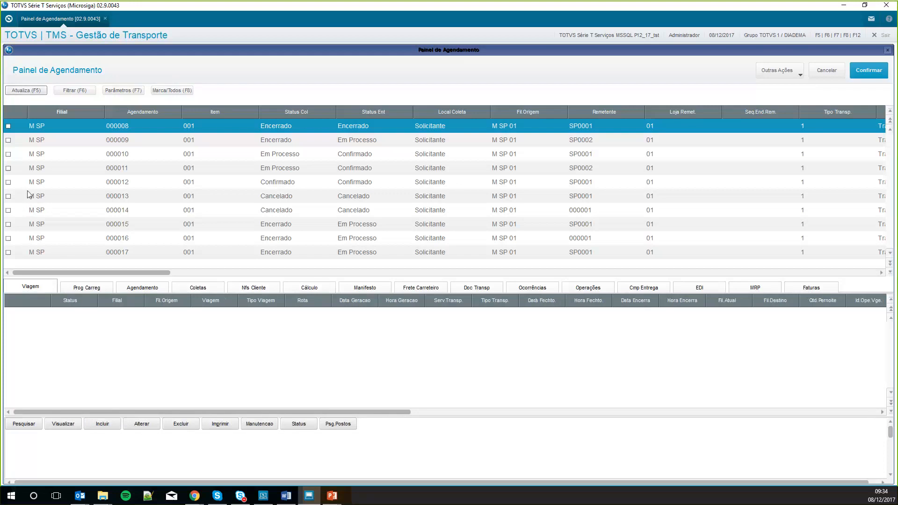
Mark scheduling 000024 in the list and refresh the panel to load its trips
click(19, 242)
key(Down)
key(Down)
key(Down)
key(Down)
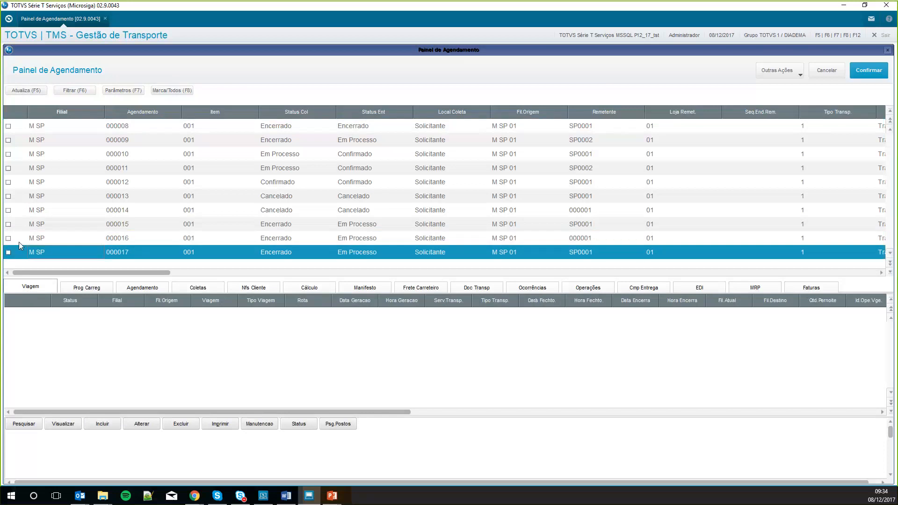
key(Down)
key(Down)
key(Down)
key(Down)
key(Down)
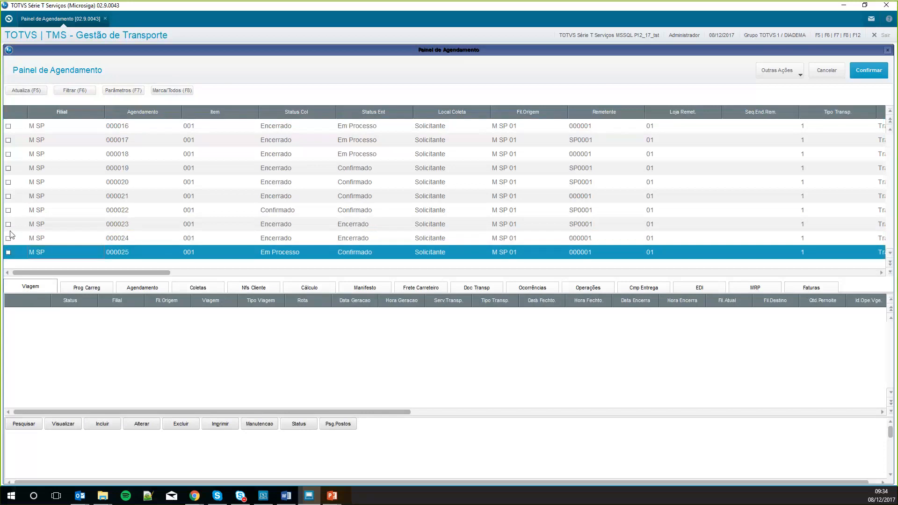
click(9, 240)
click(9, 240)
click(31, 90)
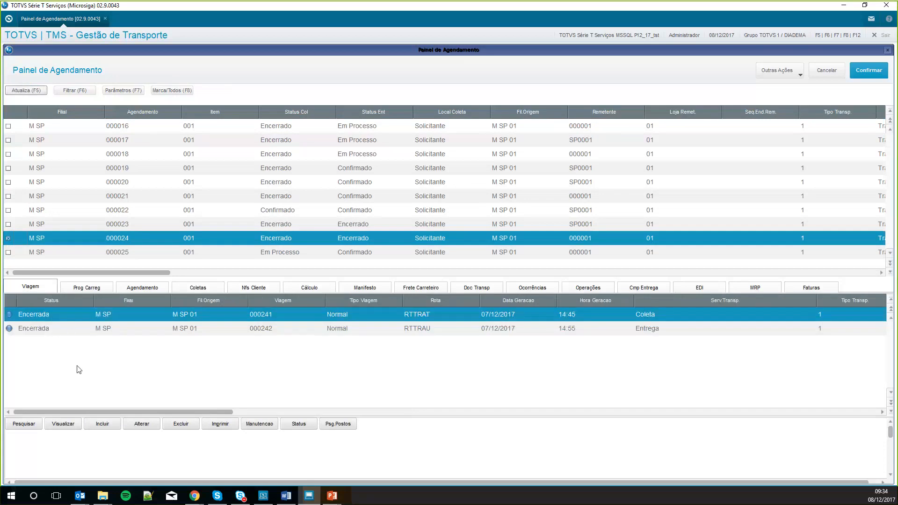
View the Agendamento and Coletas records of scheduling 000024, return to Viagem and unmark the scheduling
click(100, 290)
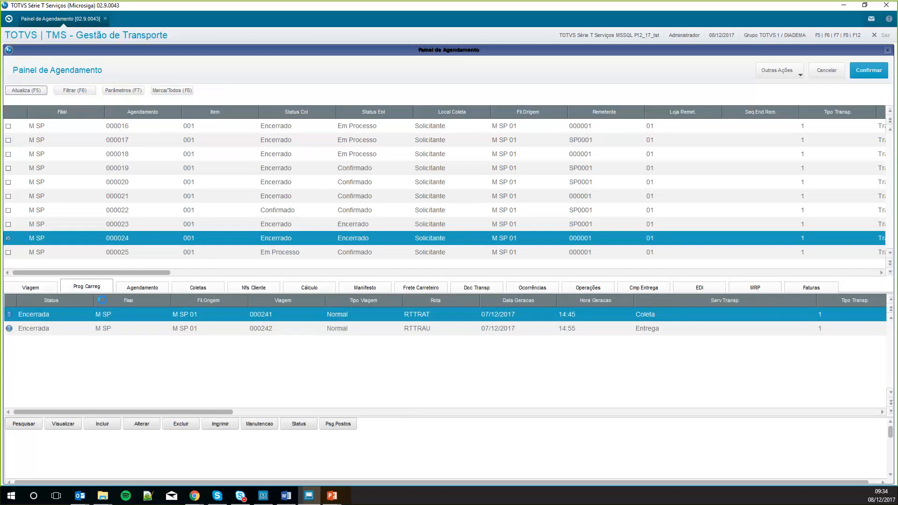
click(145, 291)
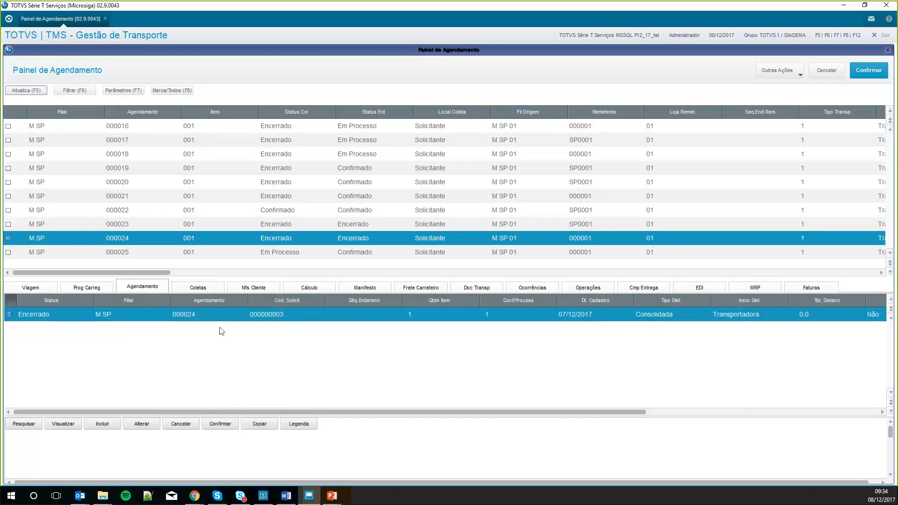
click(197, 287)
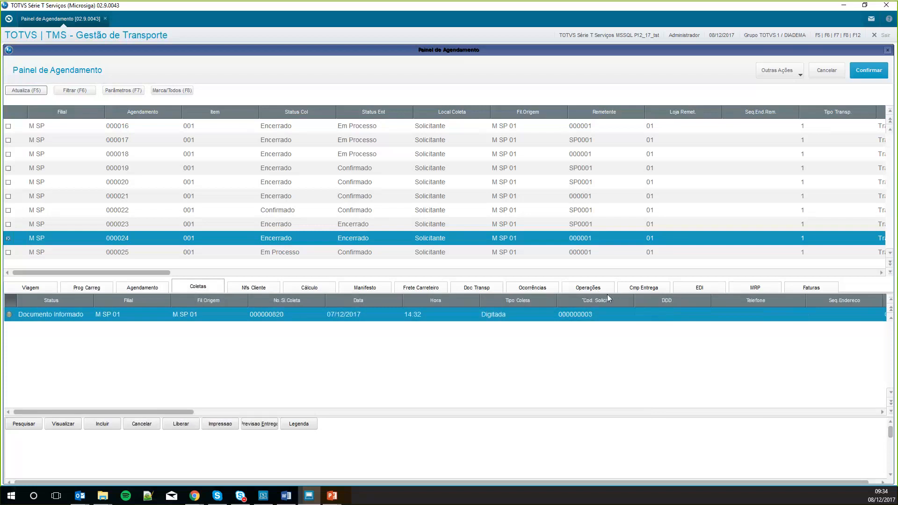
click(39, 290)
click(26, 241)
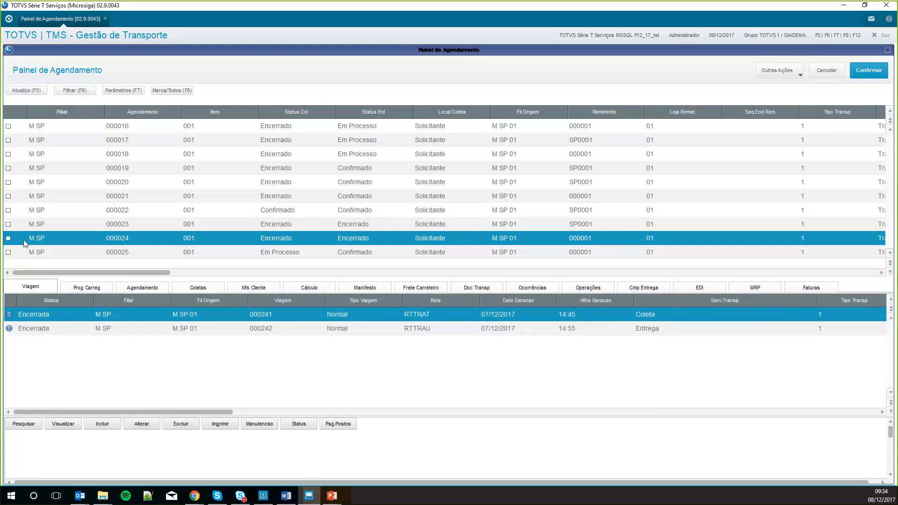
Open the panel's filters, view the filter expression editor for Solicitação de Coleta and close it without adding a filter
click(82, 94)
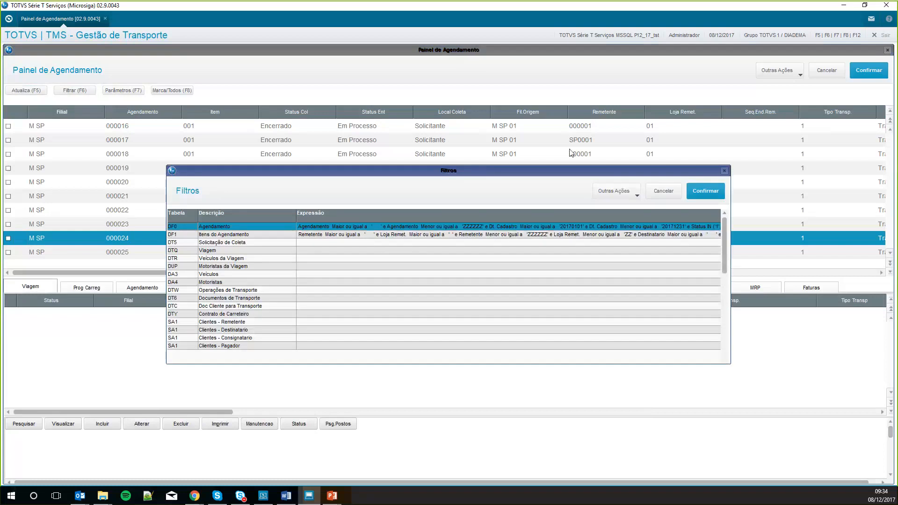
drag(555, 175, 554, 112)
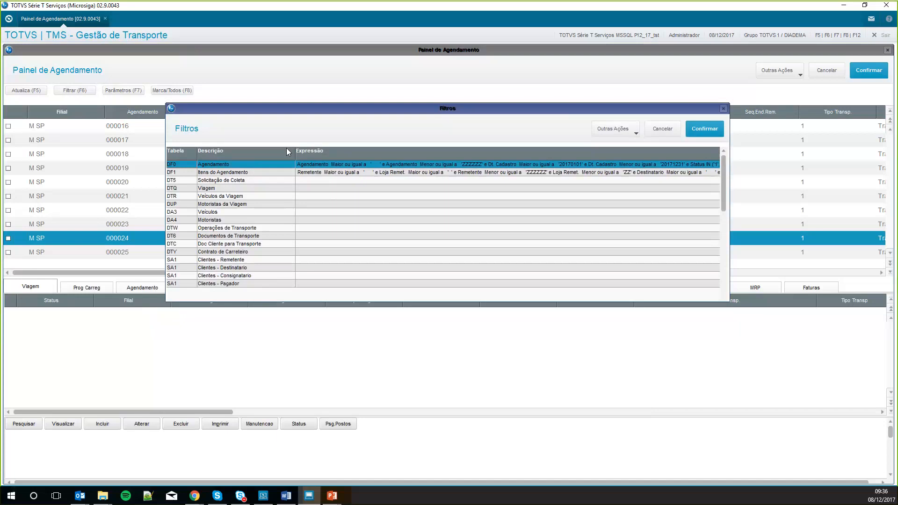
double_click(268, 180)
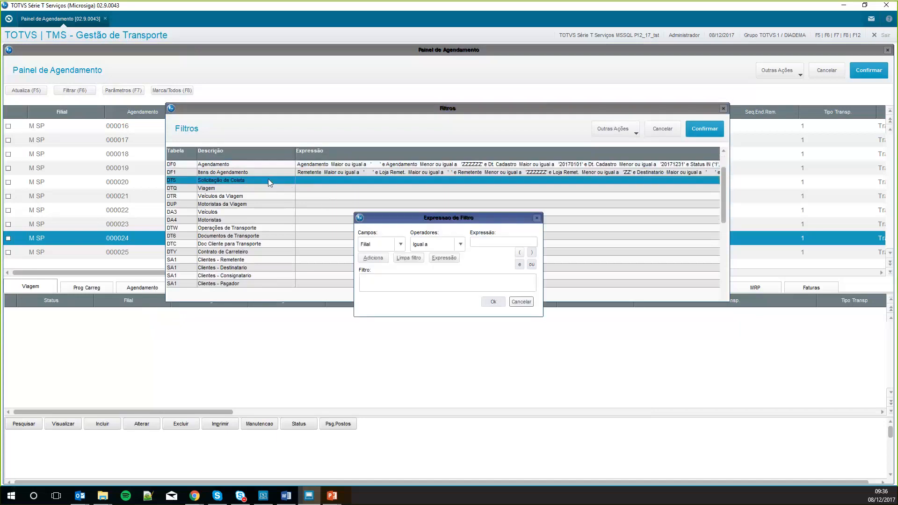
click(535, 218)
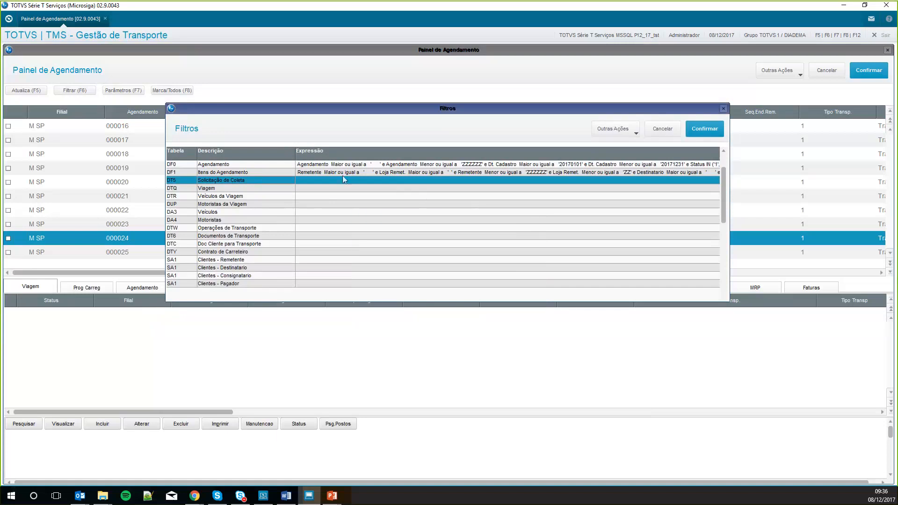
Examine the fields available for filtering the Viagem table, and cancel both the expression and the filters
click(205, 189)
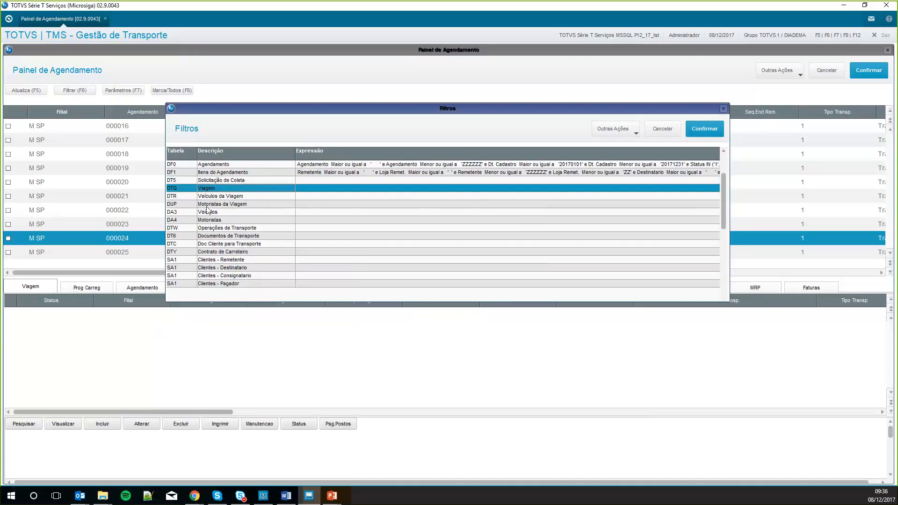
double_click(225, 188)
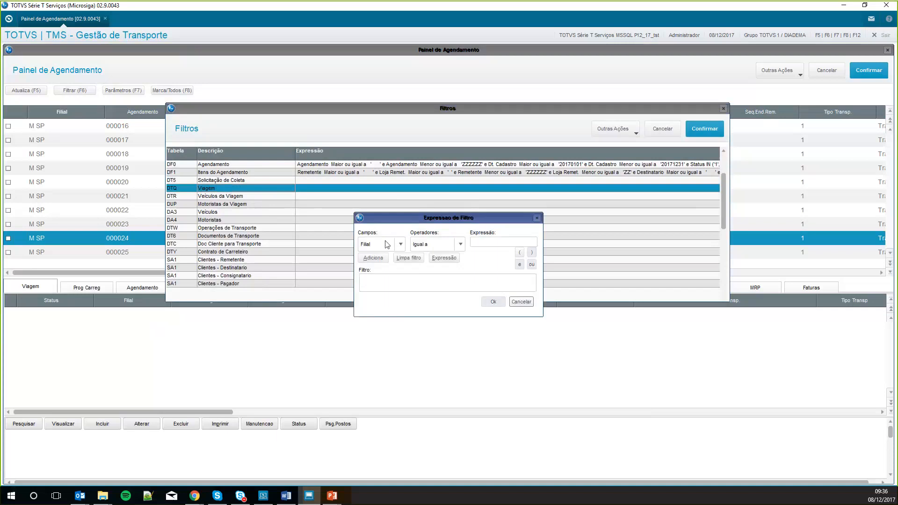
click(387, 244)
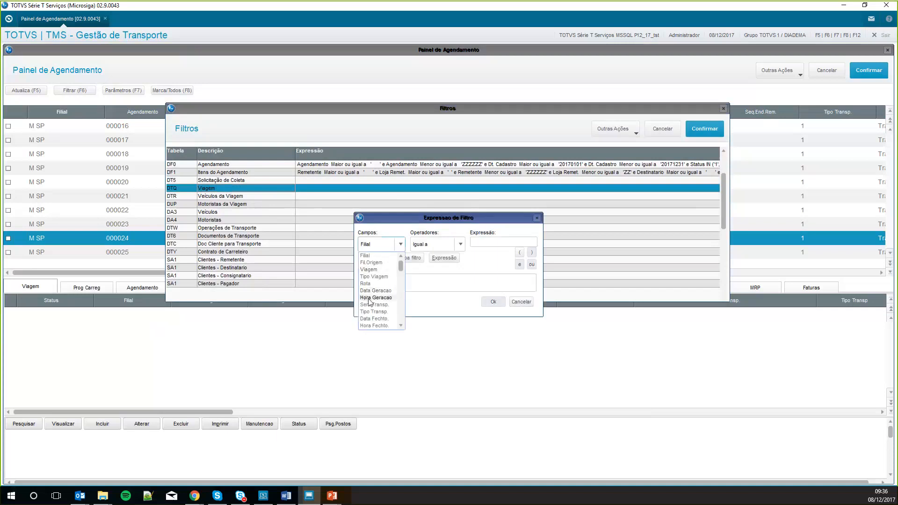
click(521, 301)
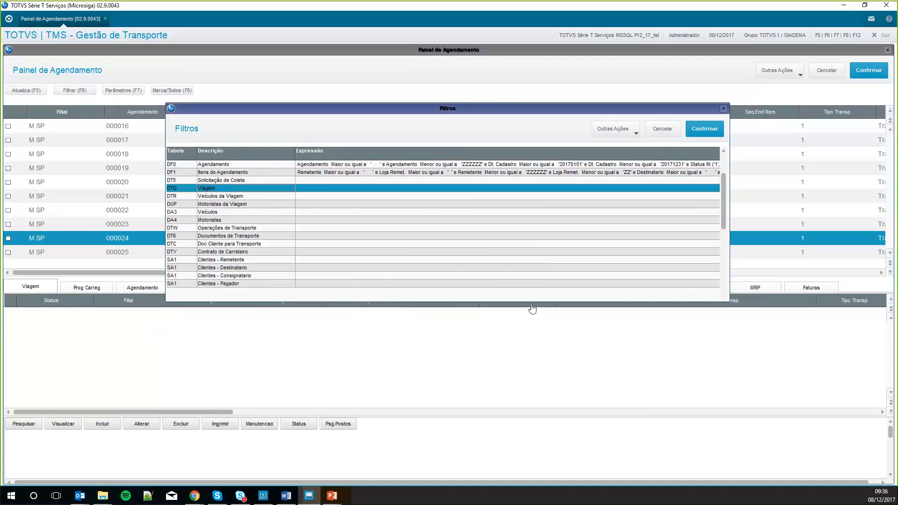
click(667, 135)
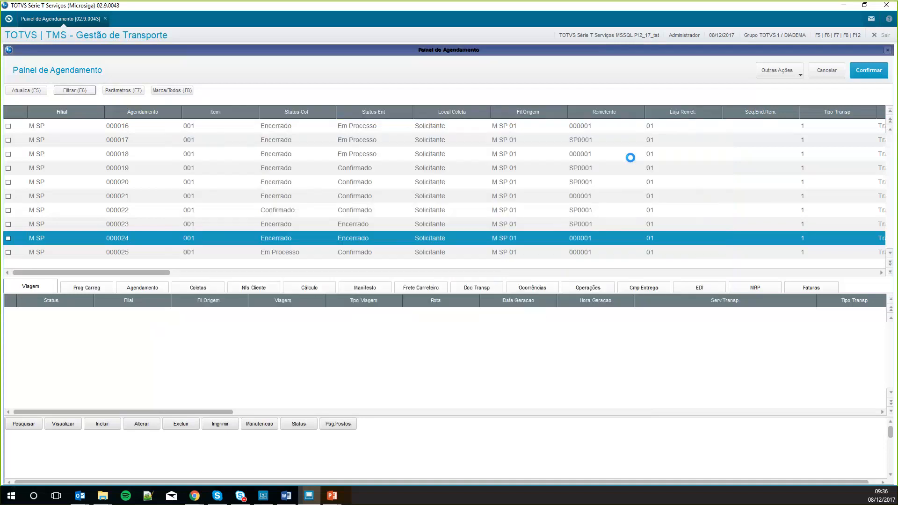
Reopen the scheduling panel's parameters and dismiss them without changes
click(123, 90)
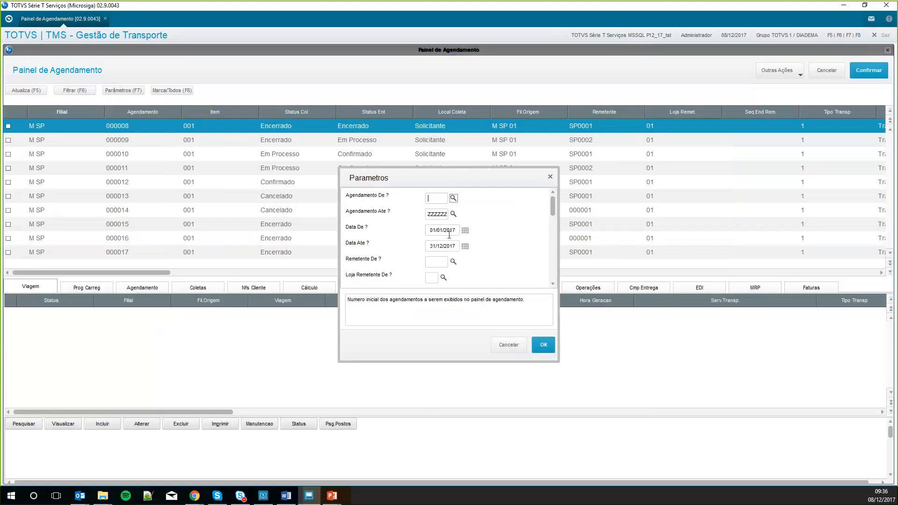
click(550, 177)
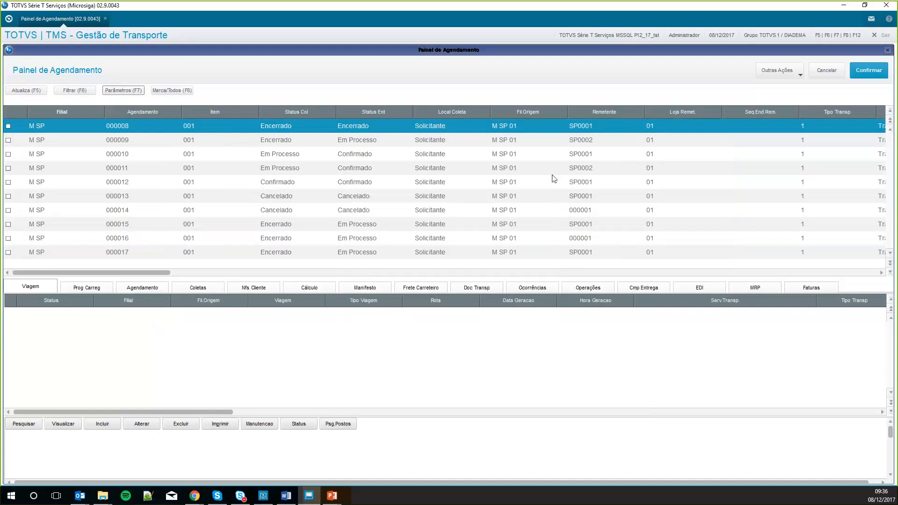
Mark scheduling 000022 in the scheduling list
click(24, 238)
key(Down)
key(Down)
key(Down)
key(Down)
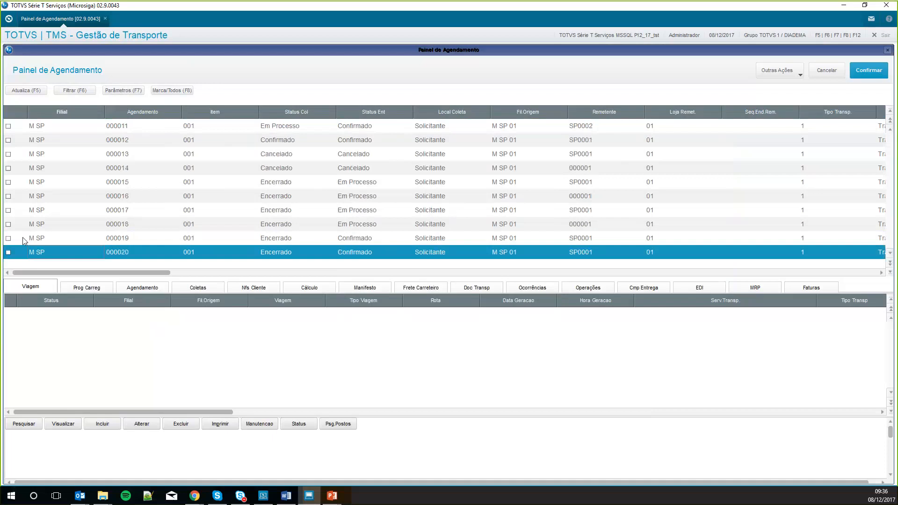
scroll(23, 237, down, 1)
double_click(22, 237)
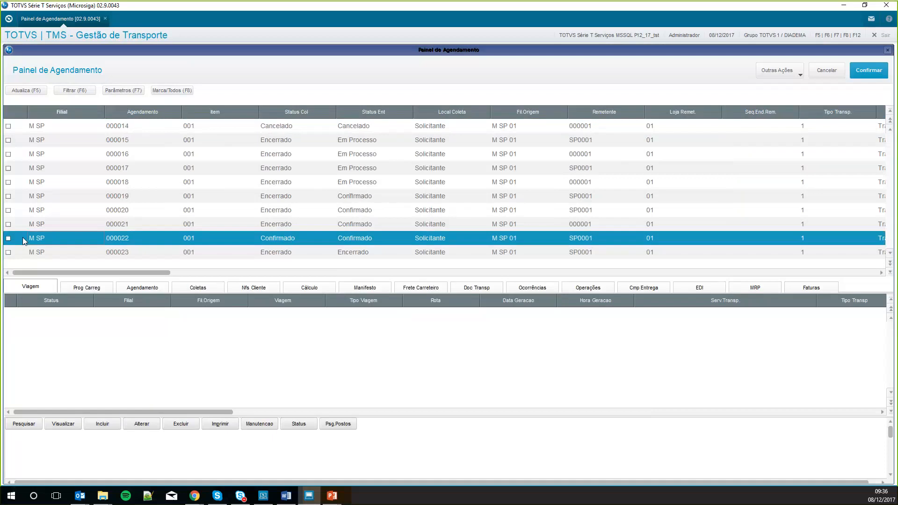
Invert the marks on all schedulings, check the list down to 000022, and invert the marks back
click(173, 92)
click(52, 210)
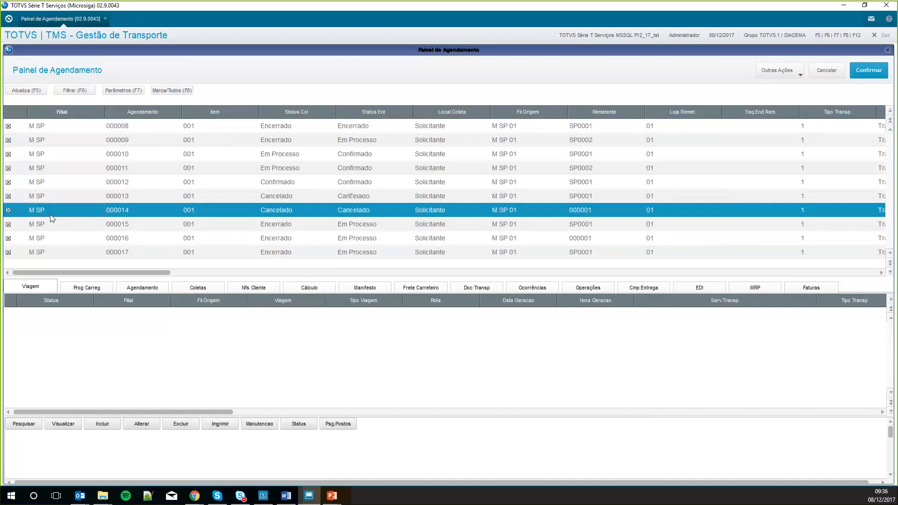
key(Down)
key(Down)
key(Down)
key(Down)
key(Down)
key(Down)
key(Down)
key(Down)
key(Down)
key(Down)
key(Down)
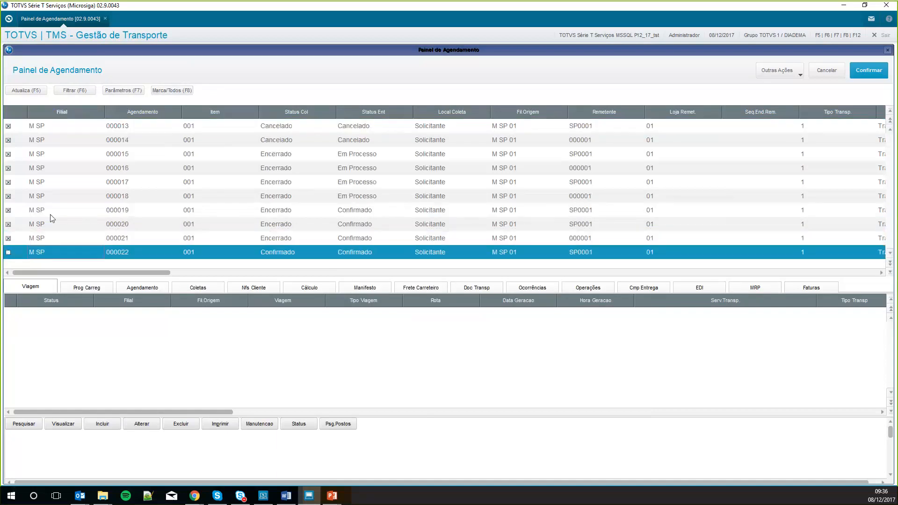
click(176, 89)
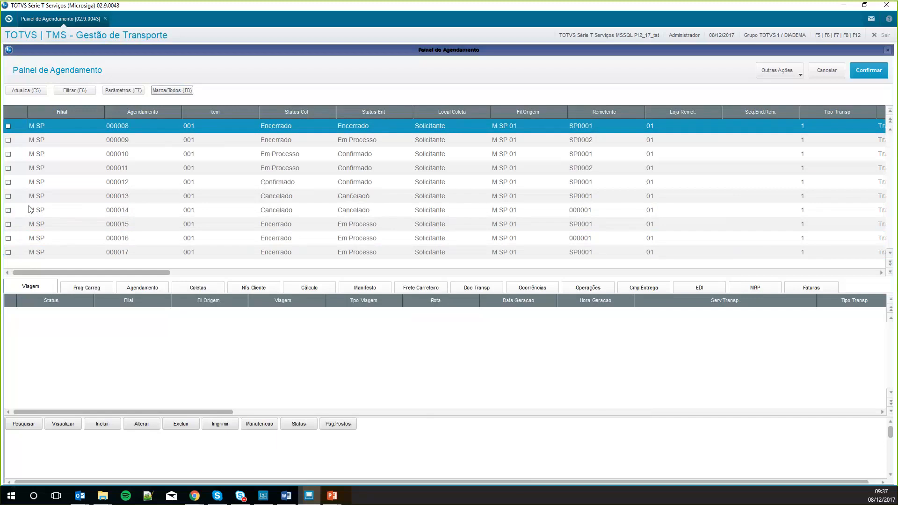
View the Agendamento record of the marked scheduling, and unmark scheduling 000022 in the list
click(142, 287)
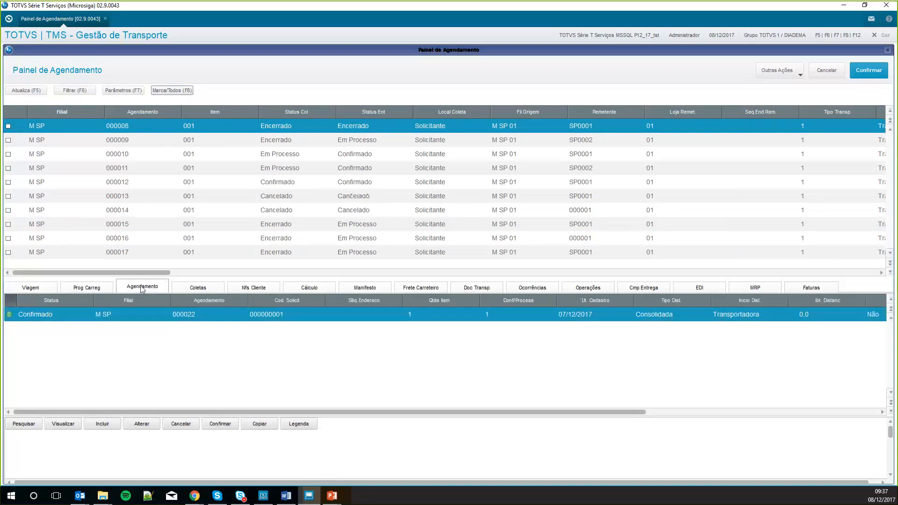
click(66, 198)
key(Down)
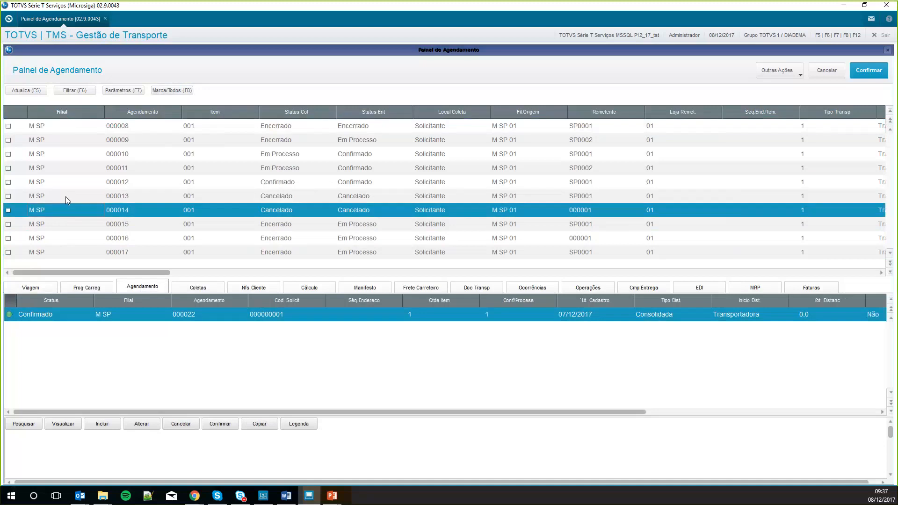
scroll(66, 198, down, 11)
click(66, 198)
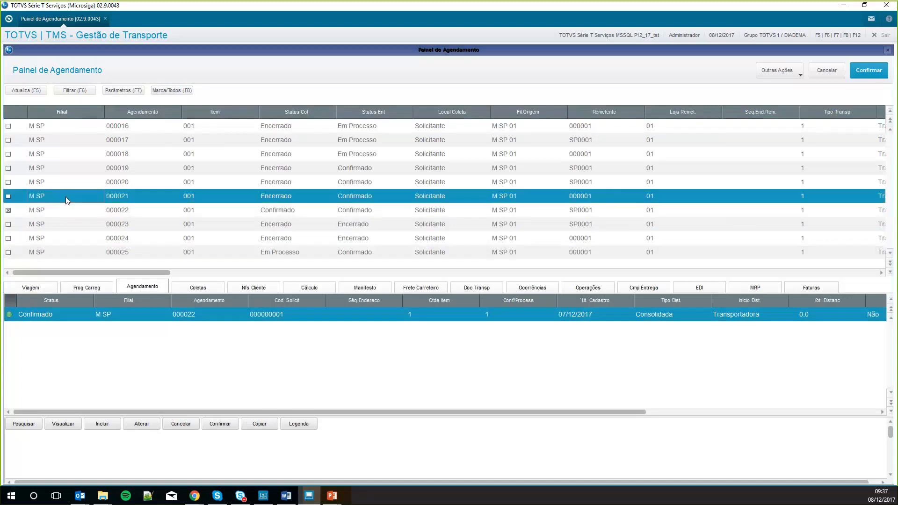
key(Down)
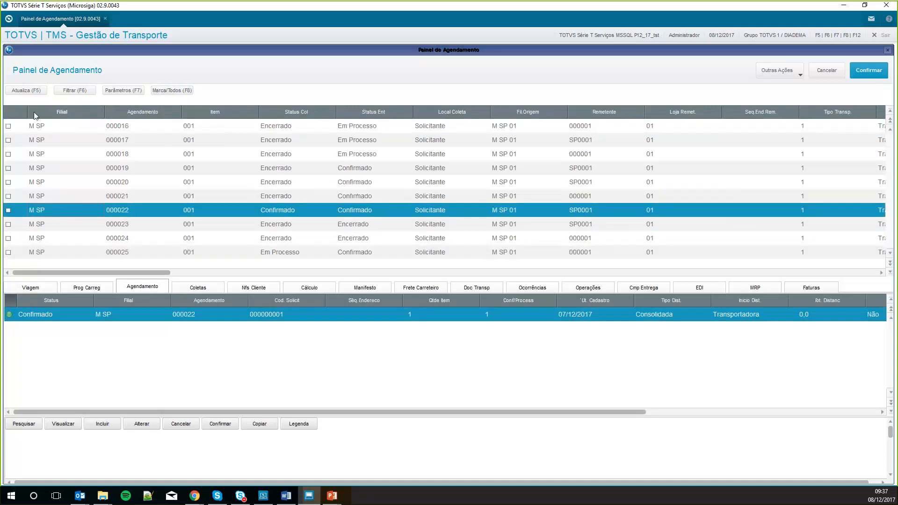
Refresh the scheduling panel, start a new scheduling, and choose CLIENTE SP as its requester
click(27, 90)
click(104, 423)
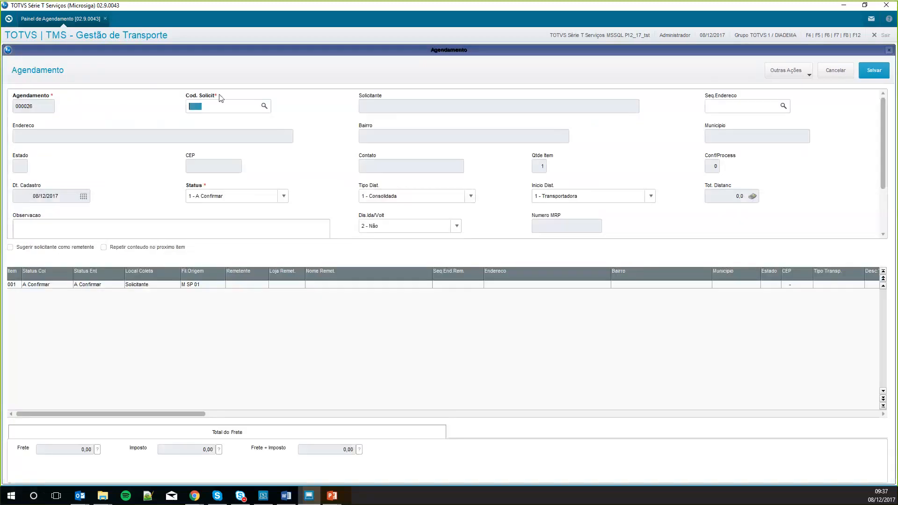
click(263, 107)
double_click(343, 227)
key(Tab)
scroll(279, 174, down, 1)
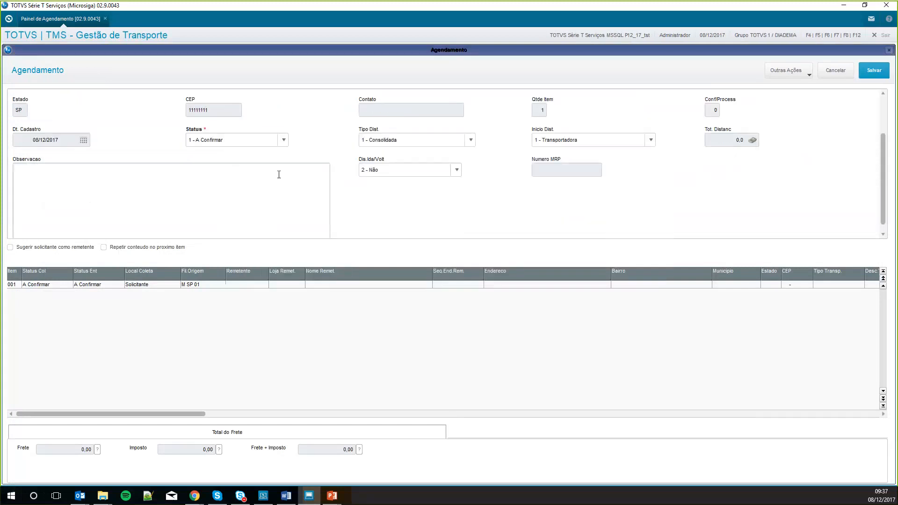
scroll(297, 224, up, 1)
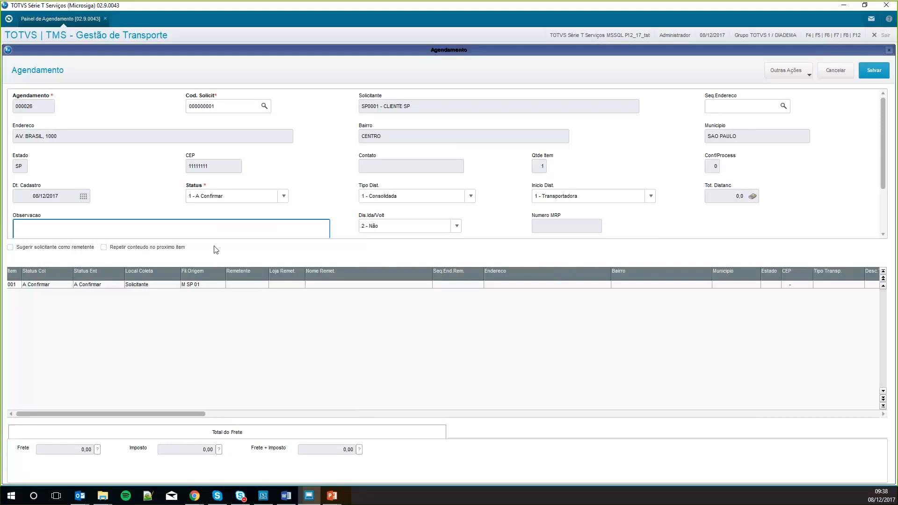
Suggest the requester as the sender and set item 001's transport type to 1 (Rodoviário)
click(81, 248)
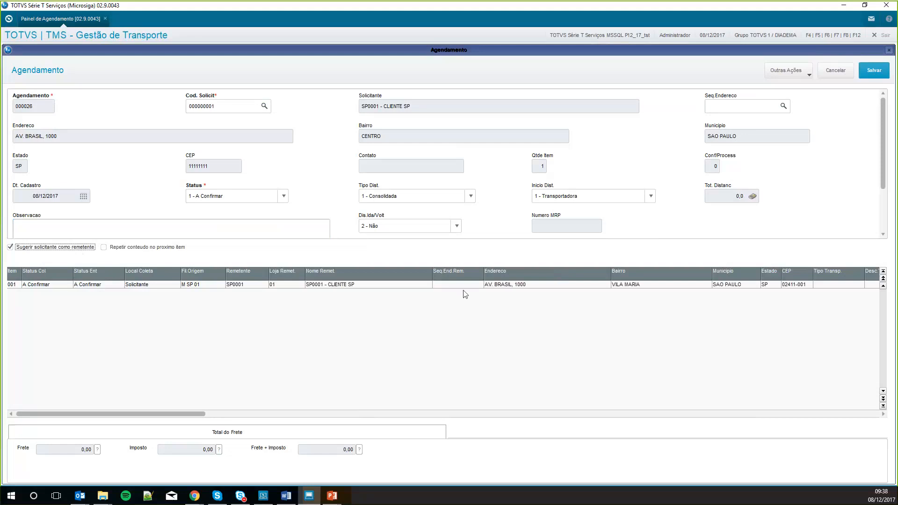
click(476, 284)
key(Right)
key(Right)
key(Right)
key(Right)
key(Right)
key(Right)
text(1)
Enter a volume quantity of 10, real weight of 100 and goods value of 1.000,00 in item 001's products, and save them
key(Right)
key(Right)
key(Right)
key(Right)
key(Right)
key(Right)
key(Right)
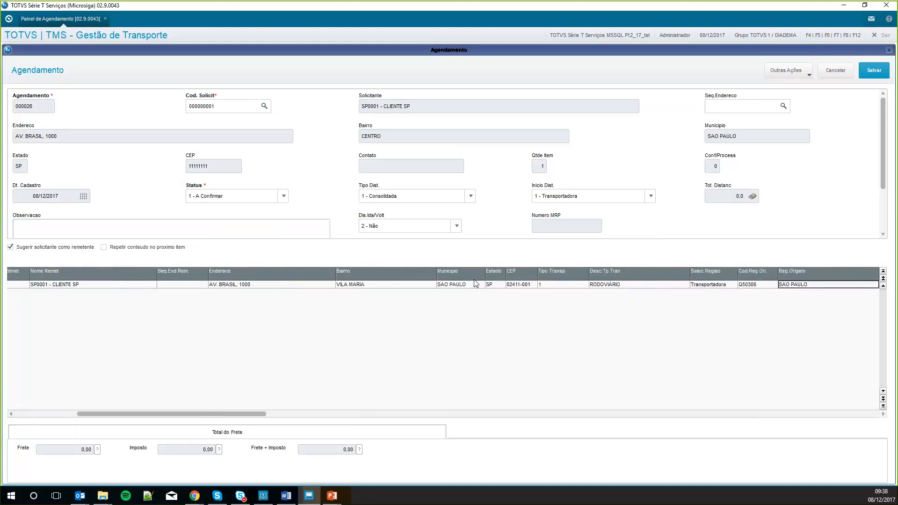
key(Right)
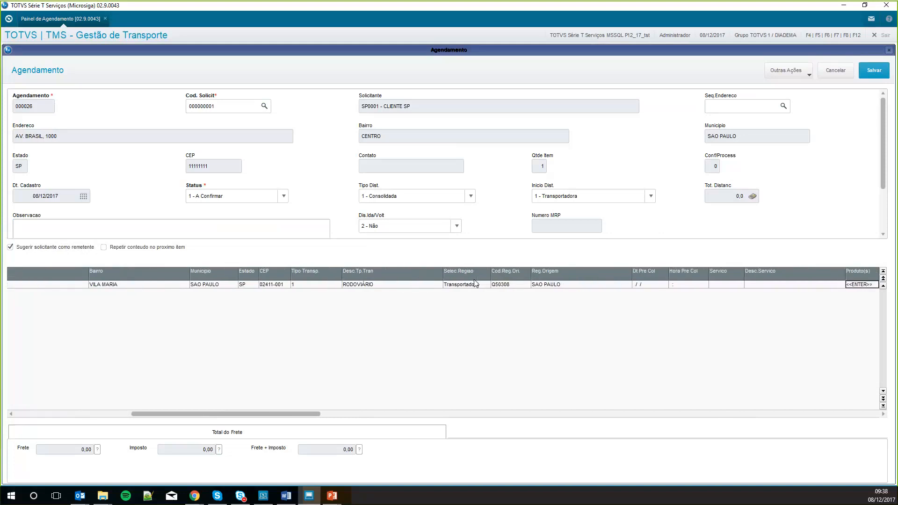
key(Left)
key(Left)
key(Right)
key(Right)
key(Return)
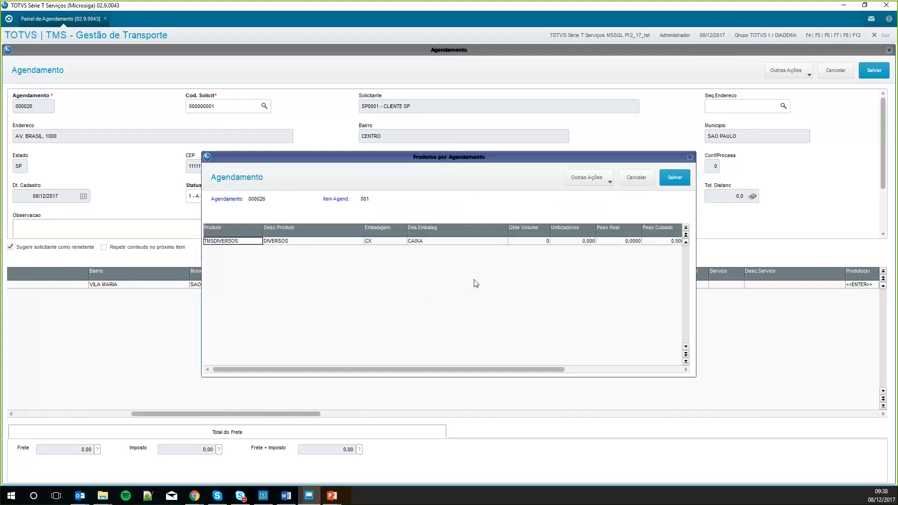
double_click(547, 242)
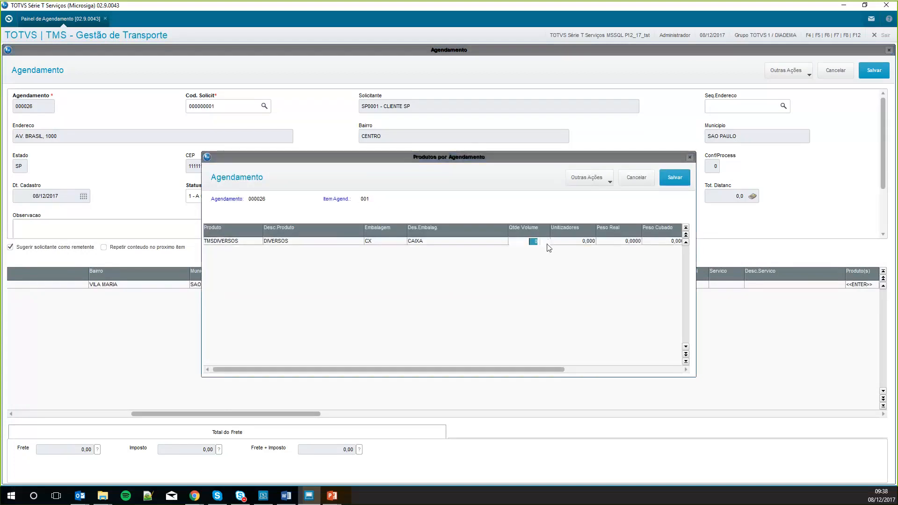
key(BackSpace)
key(Return)
text(100)
key(Return)
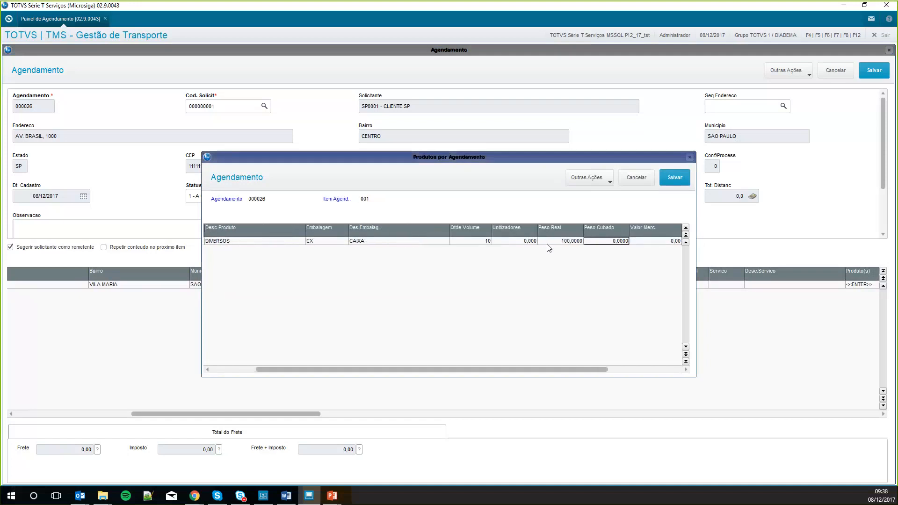
key(Return)
text(1000)
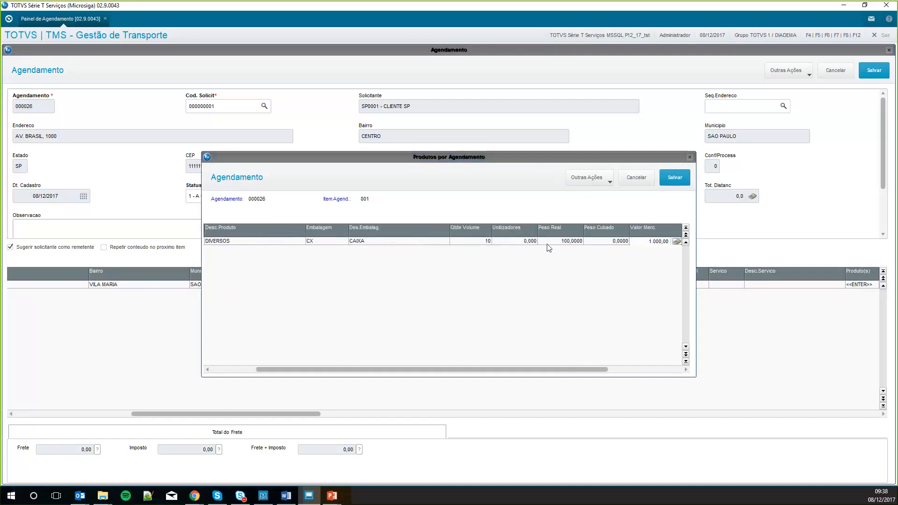
key(Return)
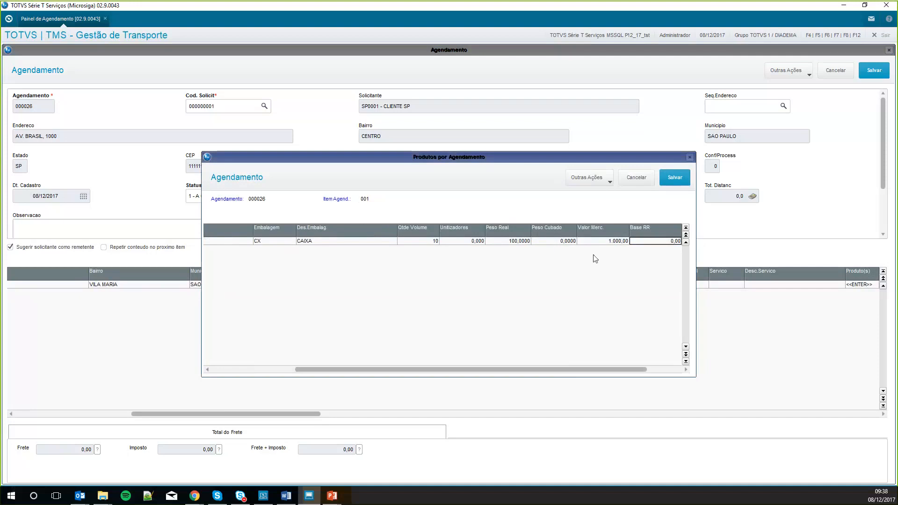
click(675, 178)
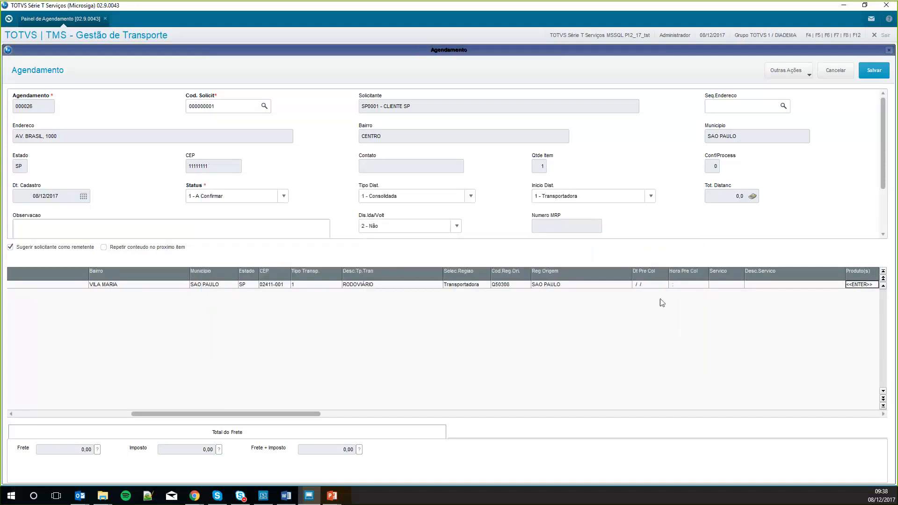
Choose SP0002 - CLIENTE SP2 from the customer lookup as the recipient of item 001
key(Right)
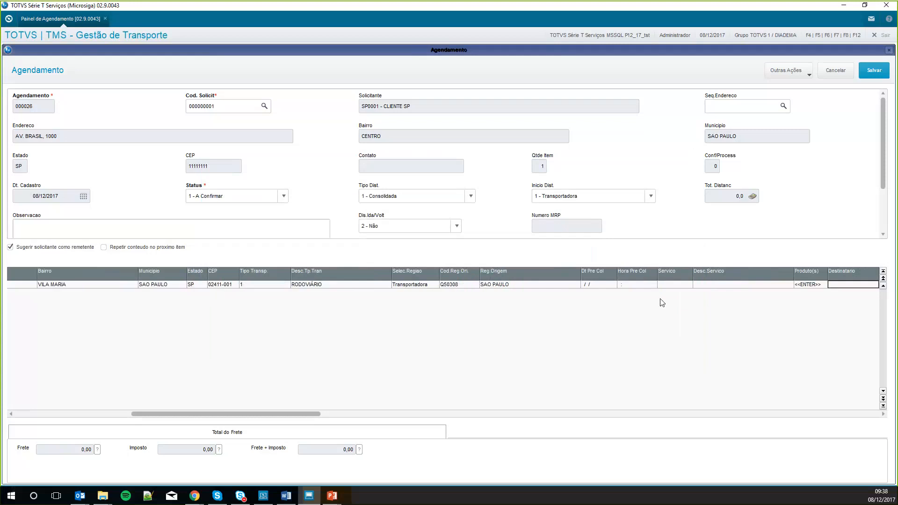
key(Return)
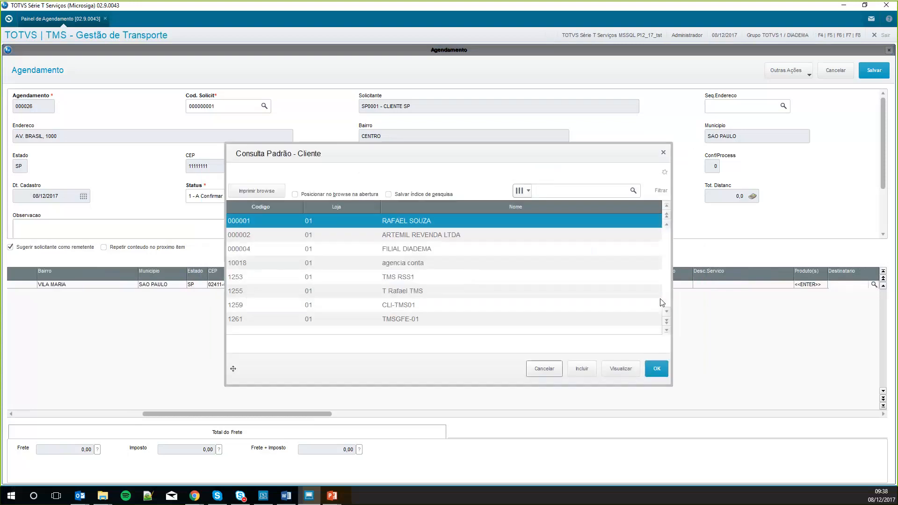
click(585, 271)
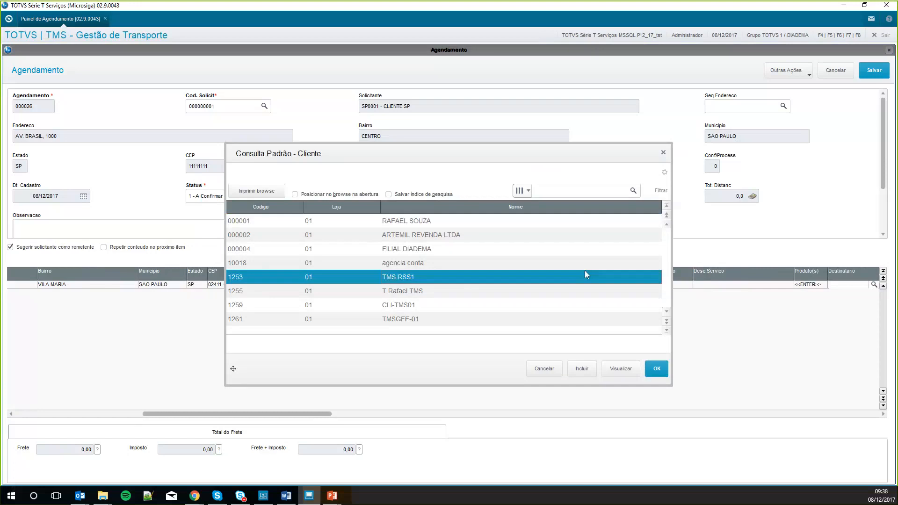
scroll(585, 271, down, 4)
scroll(585, 271, up, 1)
scroll(586, 274, down, 3)
scroll(586, 275, up, 2)
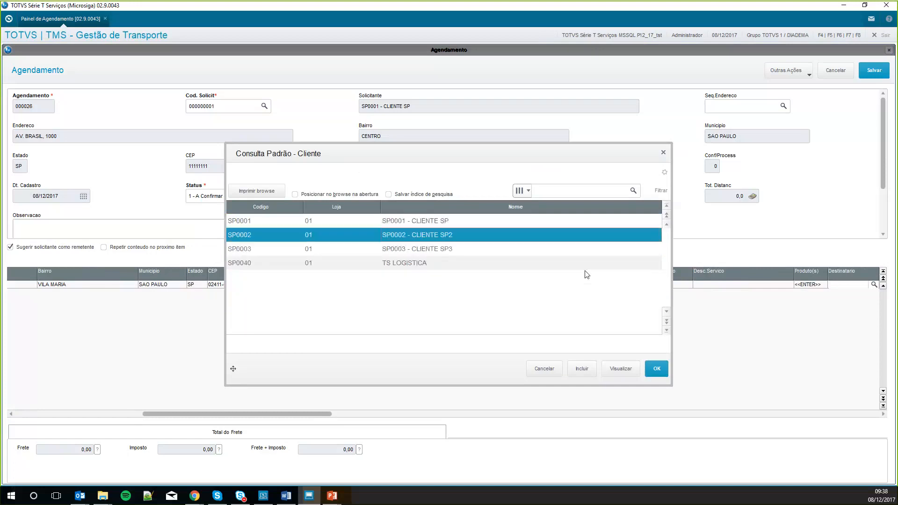
key(Return)
Set the freight type of item 001 to CIF
key(Right)
key(Right)
key(Right)
key(Right)
key(Right)
key(Right)
key(Right)
key(Right)
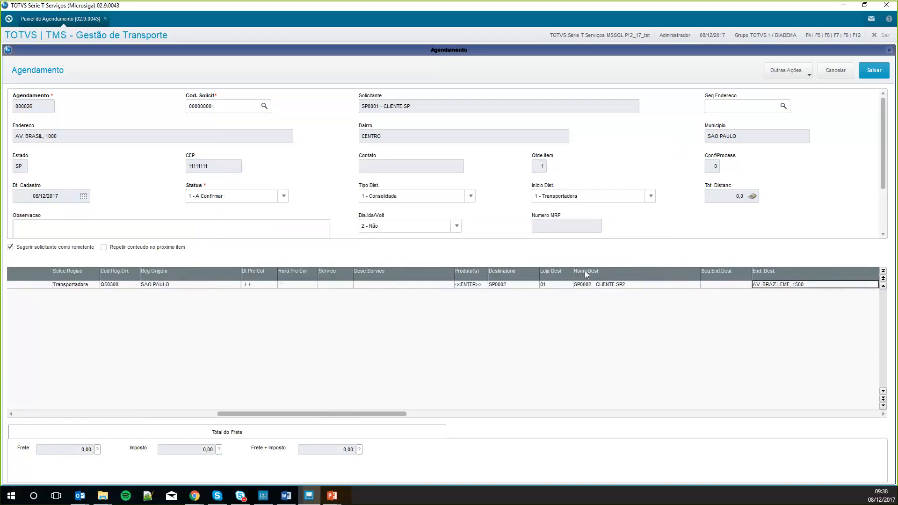
key(Right)
key(Right)
key(Right)
key(Right)
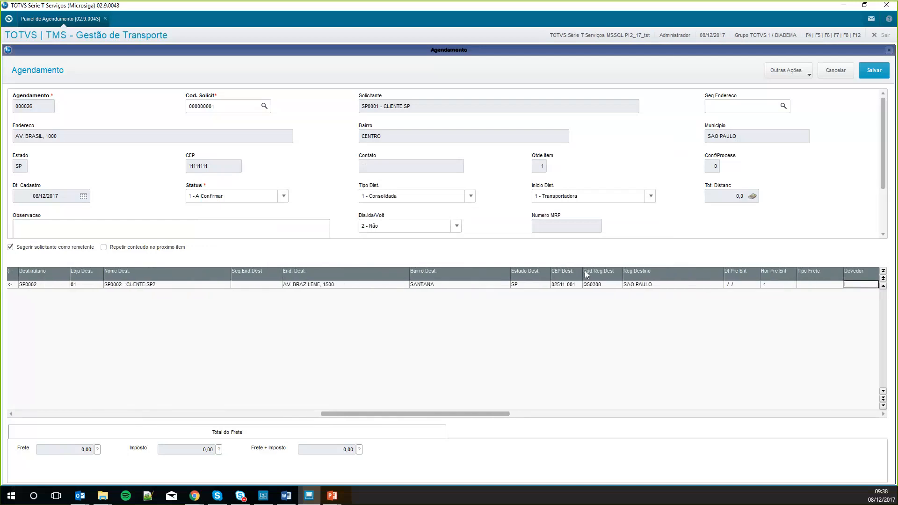
key(Left)
key(Return)
key(Return)
key(Return)
key(Return)
key(Return)
key(Return)
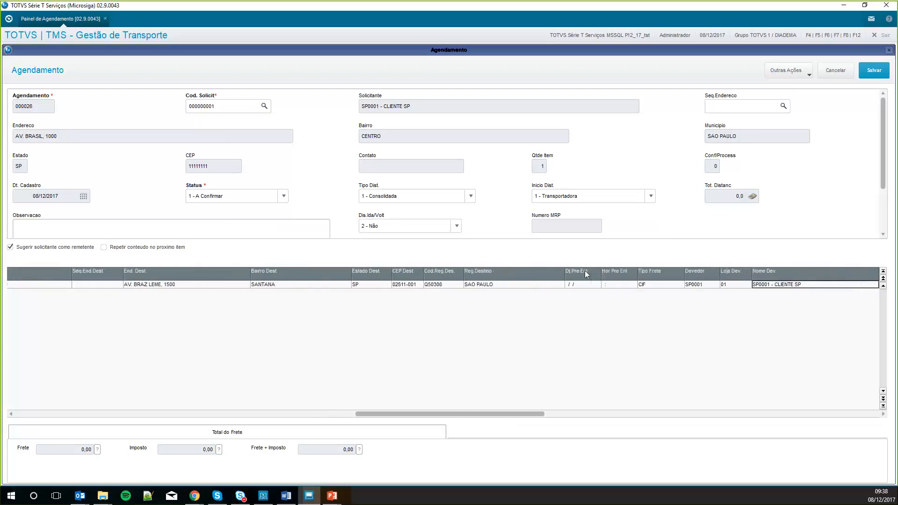
Set the negotiation code of item 001 to 01 (GENÉRICO) from the customer's negotiations
key(Return)
key(Return)
key(Return)
key(Return)
key(Return)
key(Return)
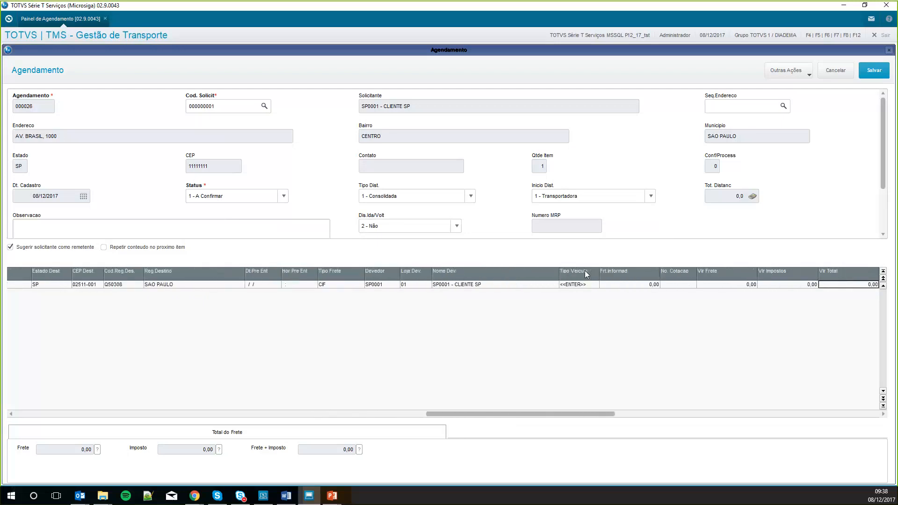
key(Return)
key(Return)
key(Return)
key(Return)
key(Return)
key(Return)
key(Return)
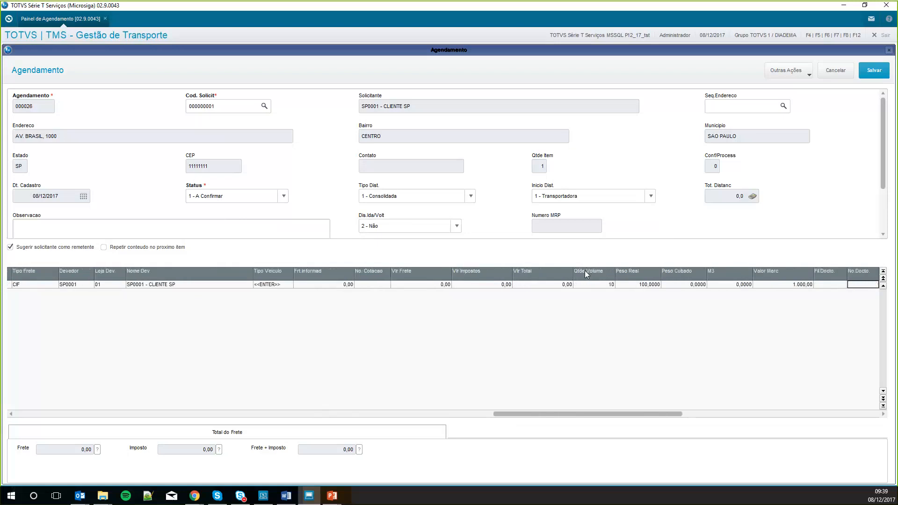
key(Return)
key(Return)
key(Return)
key(Return)
key(Return)
key(Return)
key(Return)
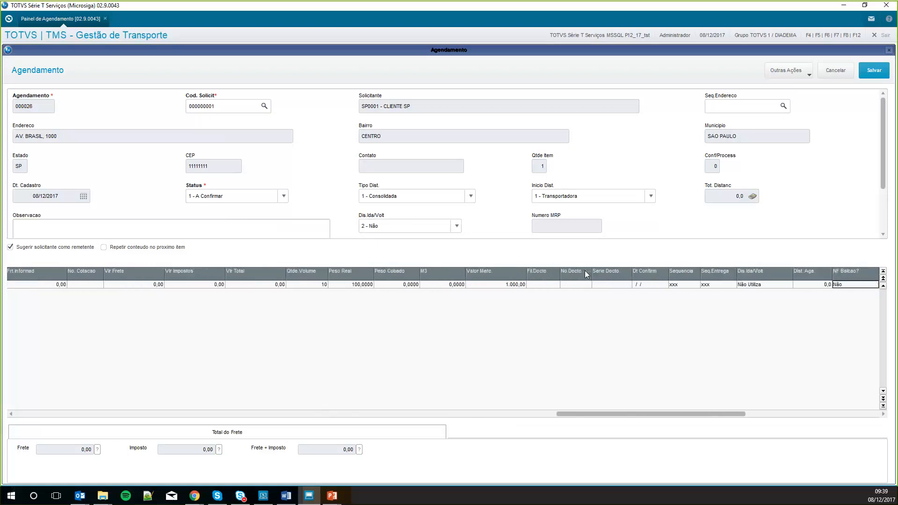
key(Return)
key(Return)
key(Return)
key(Return)
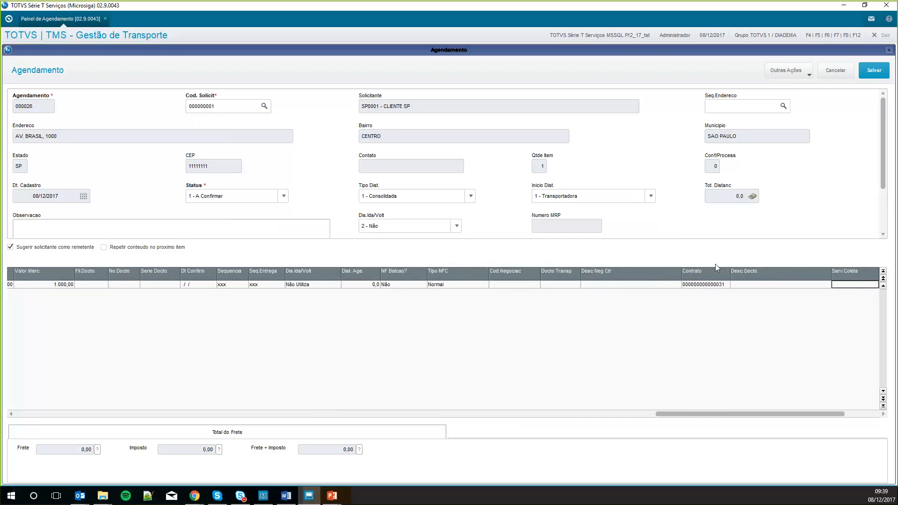
click(515, 284)
click(514, 287)
click(537, 286)
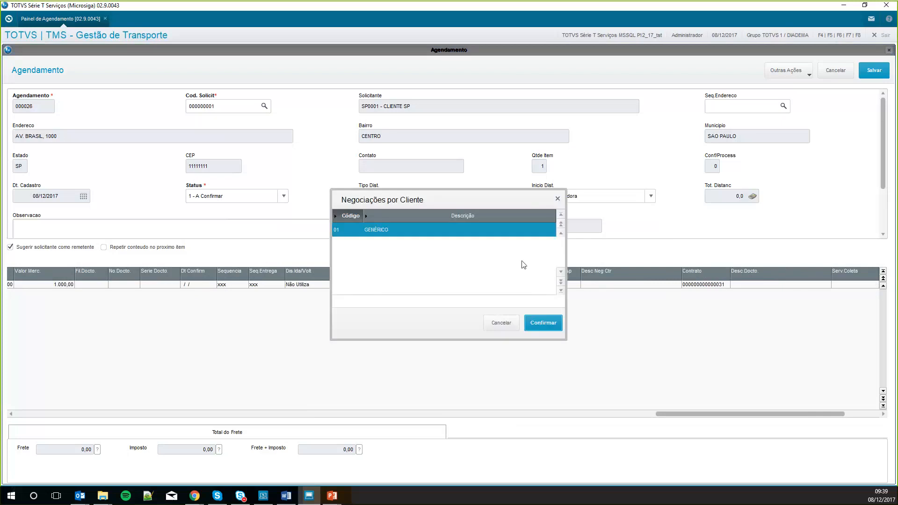
click(544, 323)
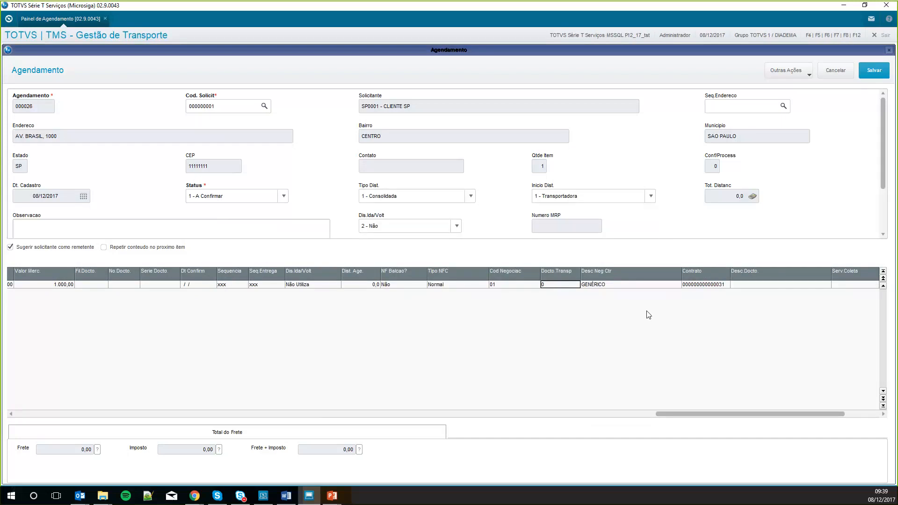
Set the collection service of item 001 to 030 (SNE - VALORIZA COLETA)
key(Return)
key(Left)
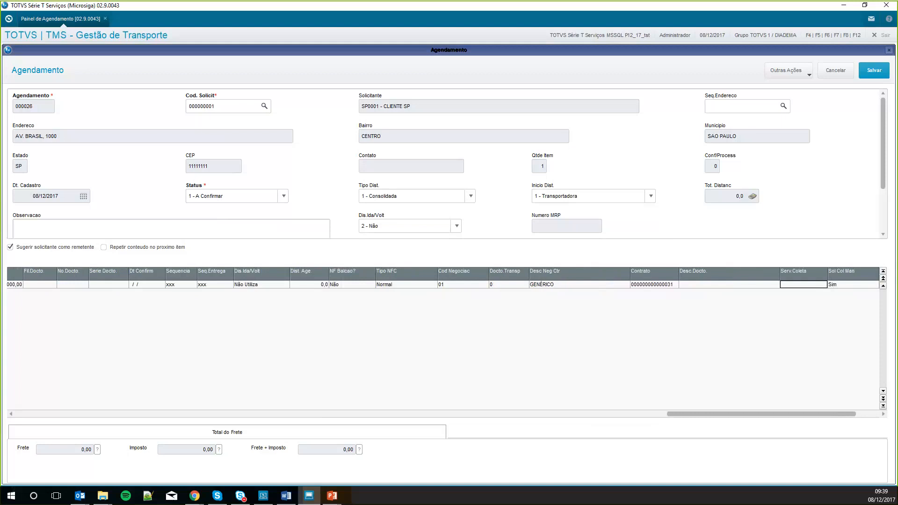
double_click(802, 285)
click(822, 285)
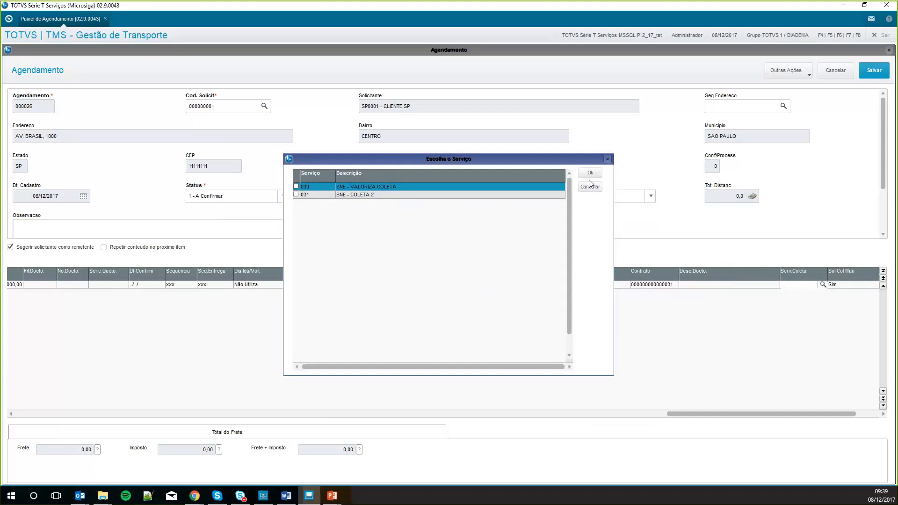
double_click(419, 189)
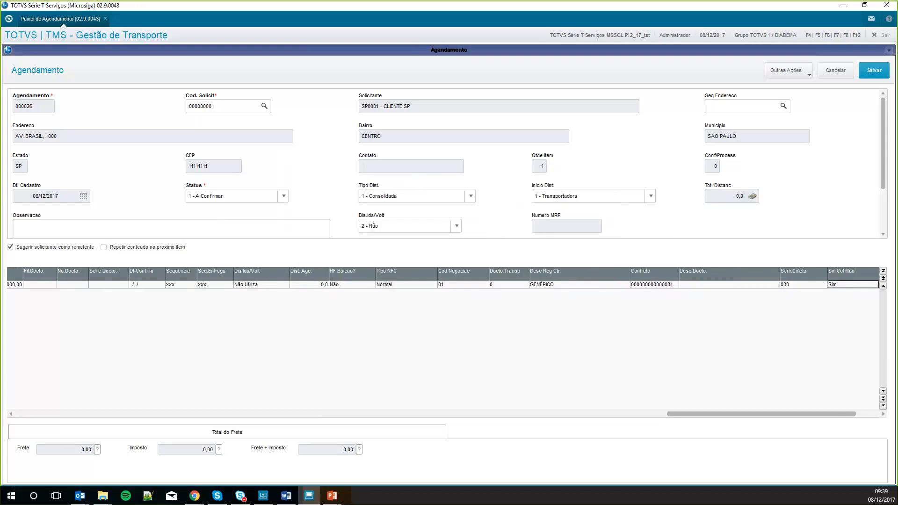
Set the transport service of item 001 to 025 (SNE LOTACAO - NFST) from the service lookup
key(Left)
key(Left)
key(Left)
key(Left)
key(Left)
key(Left)
key(Left)
key(Left)
key(Left)
key(Left)
key(Left)
key(Left)
key(Left)
key(Left)
key(Left)
key(Left)
key(Left)
key(Left)
key(Left)
key(Left)
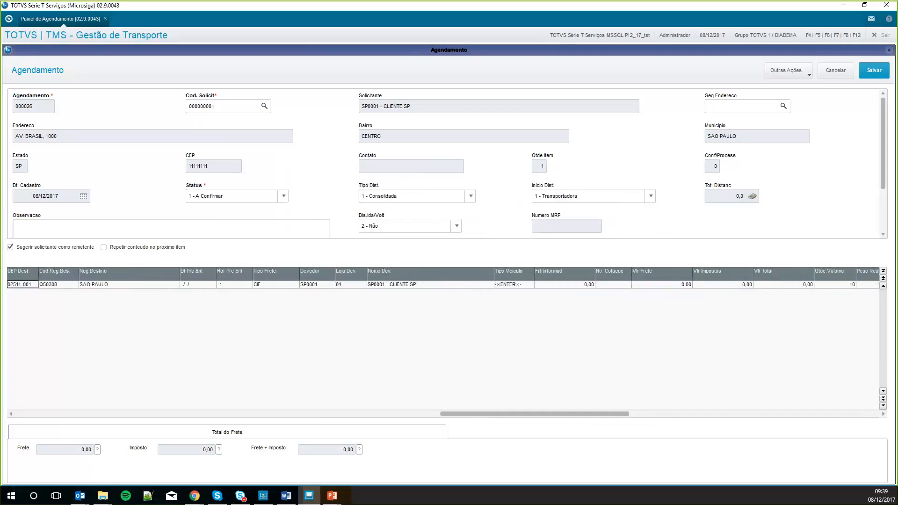
key(Left)
key(Left)
key(Left)
key(Left)
key(Left)
key(Left)
key(Left)
key(Left)
key(Left)
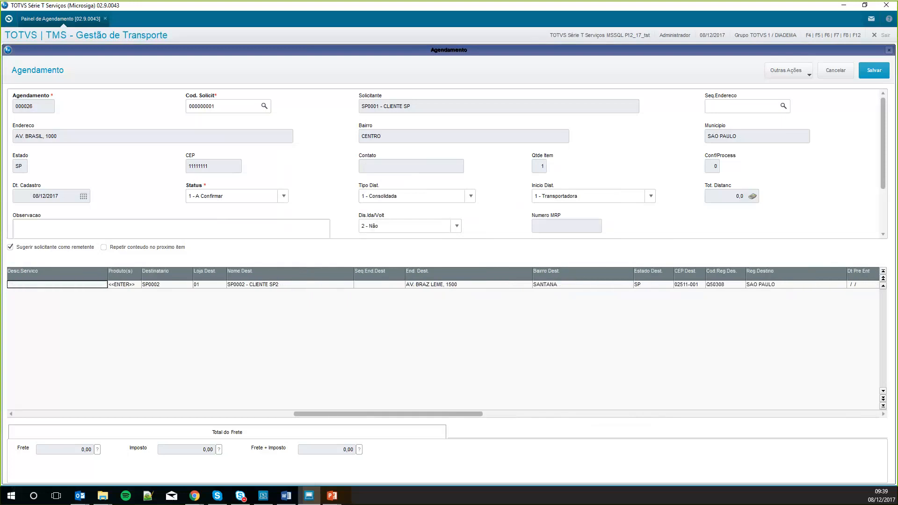
key(Left)
key(Left)
key(Left)
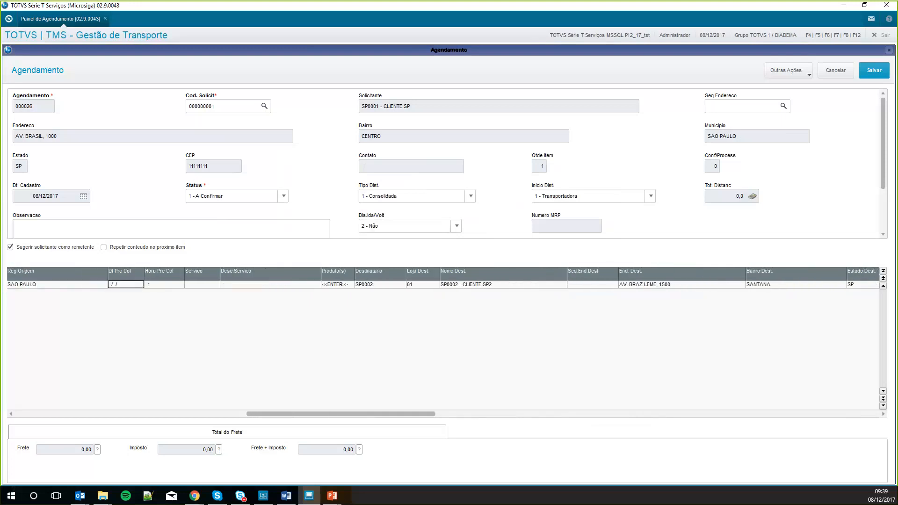
key(Right)
key(Right)
click(210, 287)
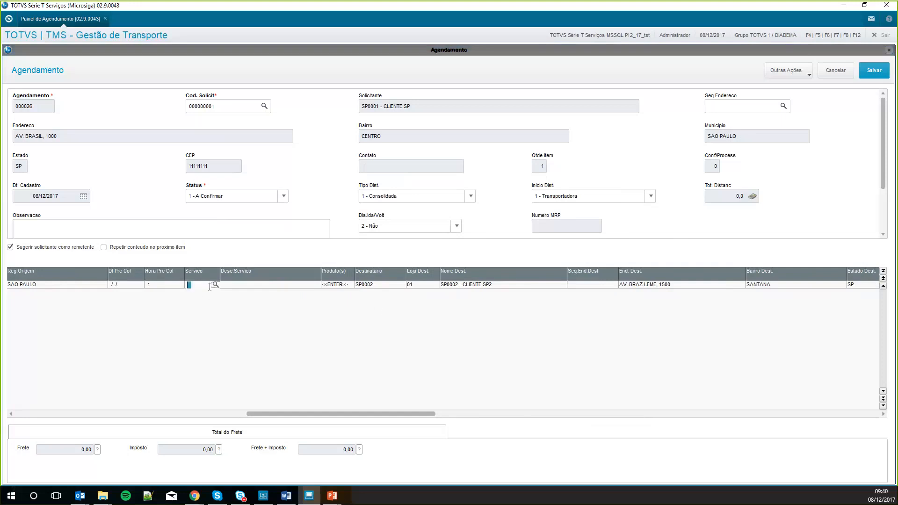
click(215, 284)
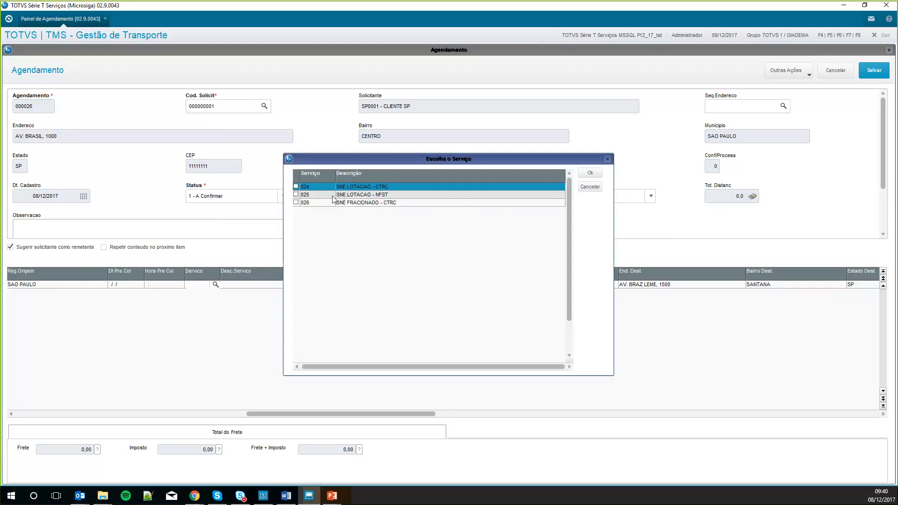
click(331, 193)
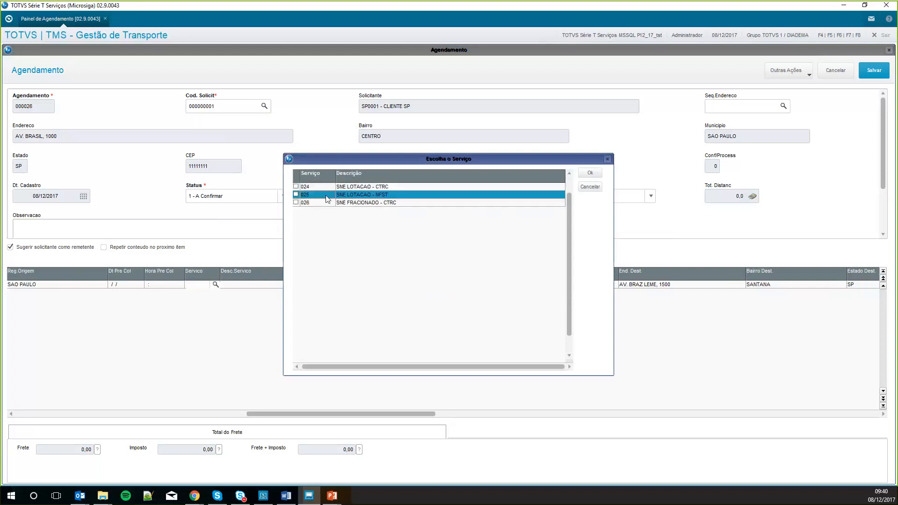
click(590, 173)
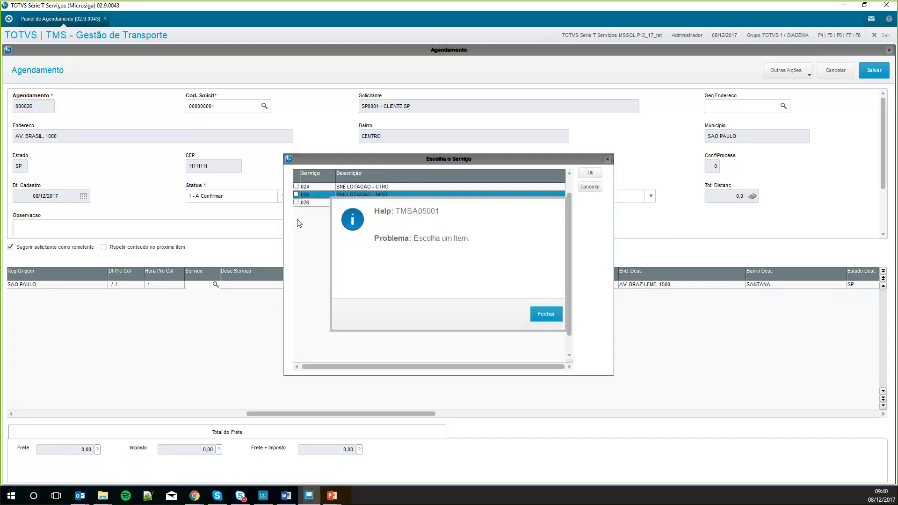
click(527, 313)
double_click(311, 196)
click(590, 173)
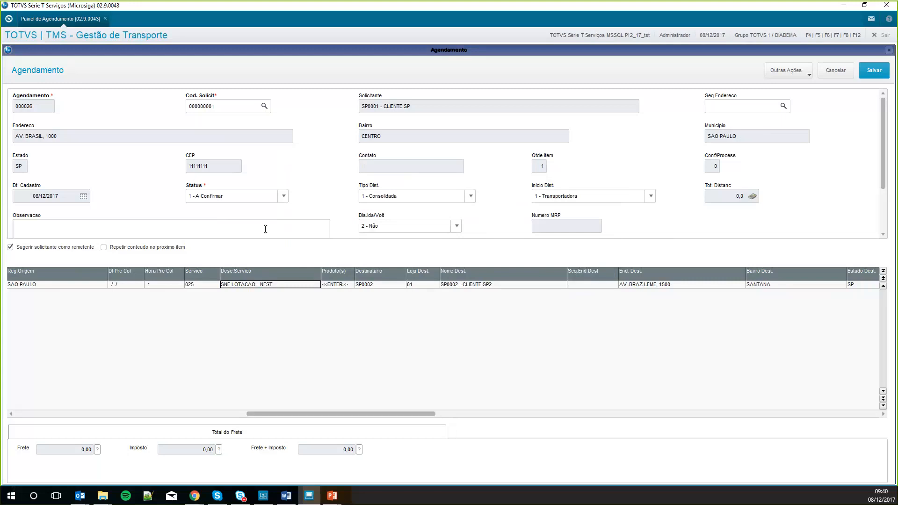
Save the scheduling with status 2 - Confirmado and close the cargo collection order report without printing
click(255, 199)
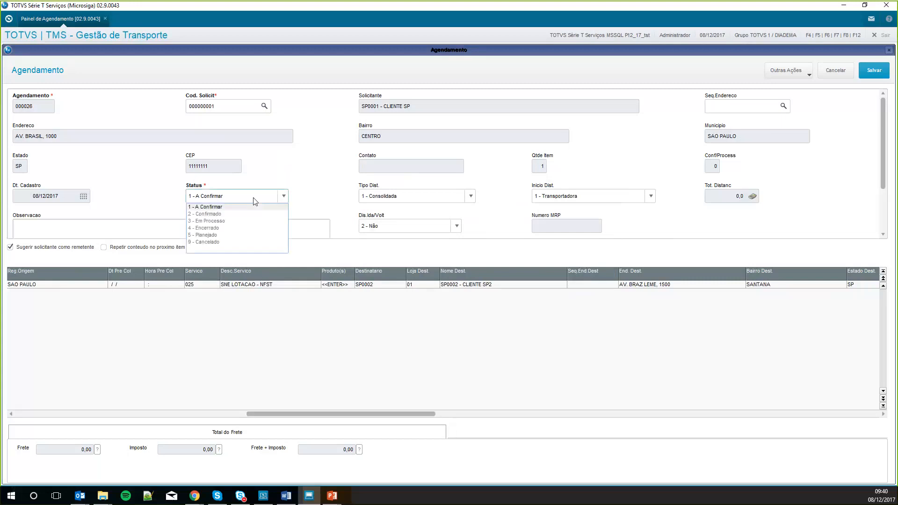
click(236, 214)
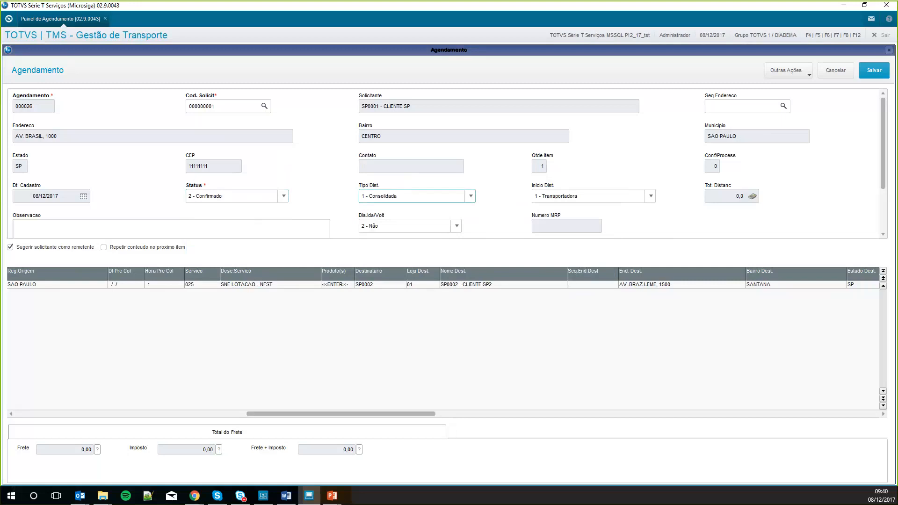
click(868, 70)
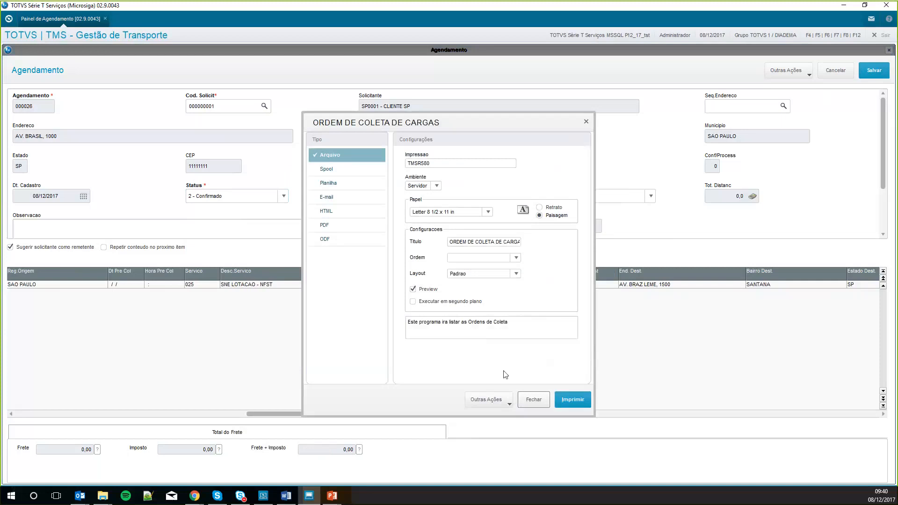
click(527, 407)
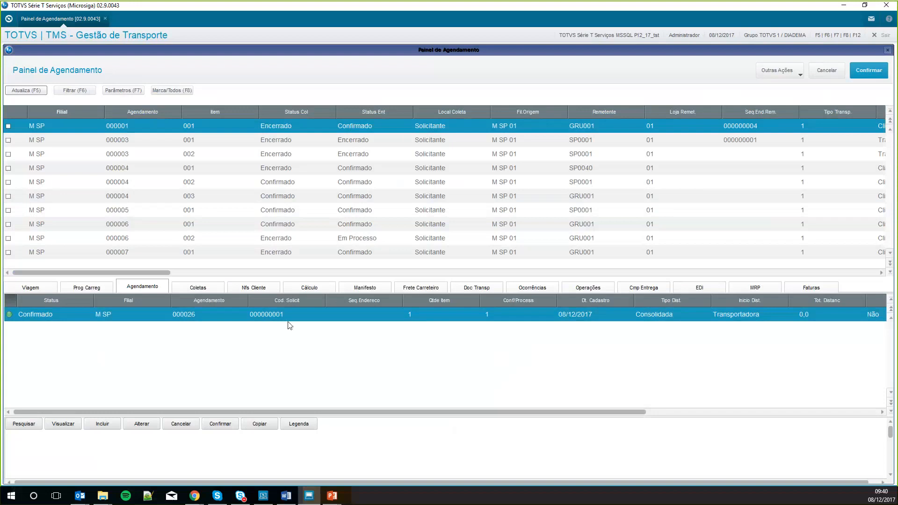
Include another scheduling with a requester chosen from the lookup and suggest that requester as the sender
click(130, 360)
click(64, 318)
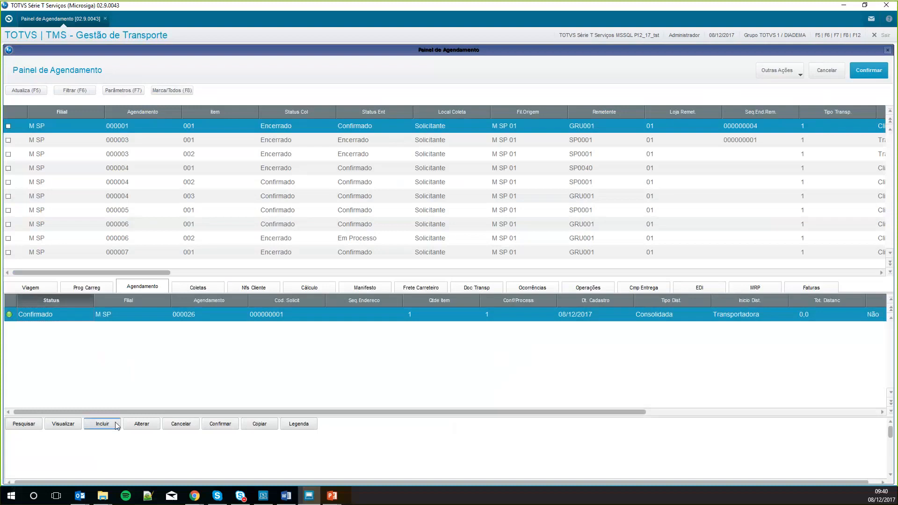
click(102, 424)
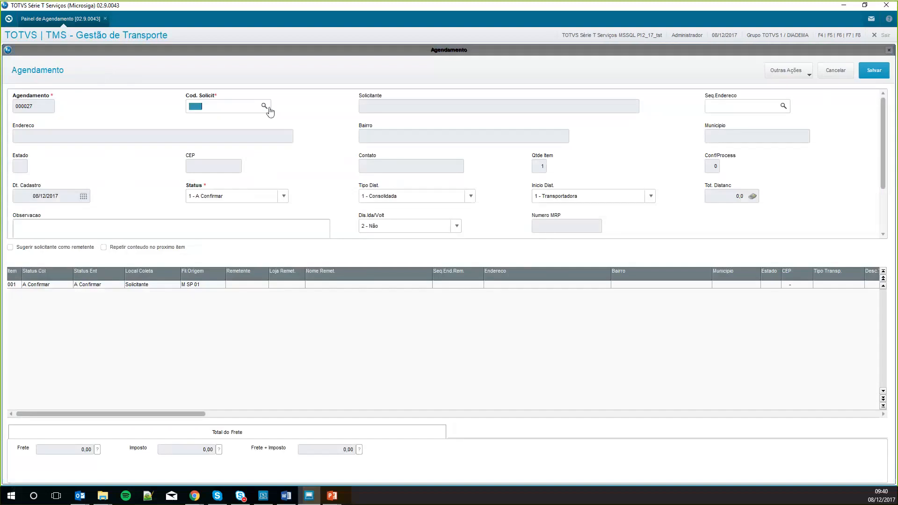
click(264, 106)
double_click(342, 247)
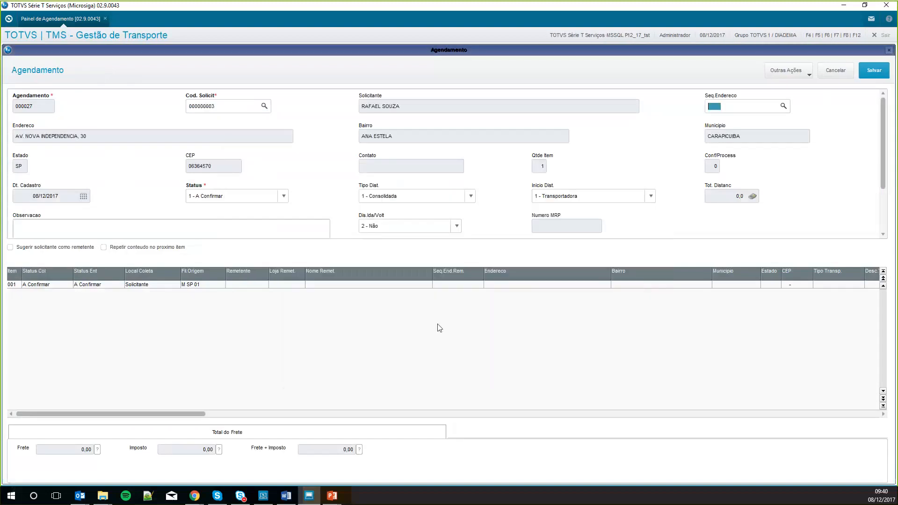
click(84, 248)
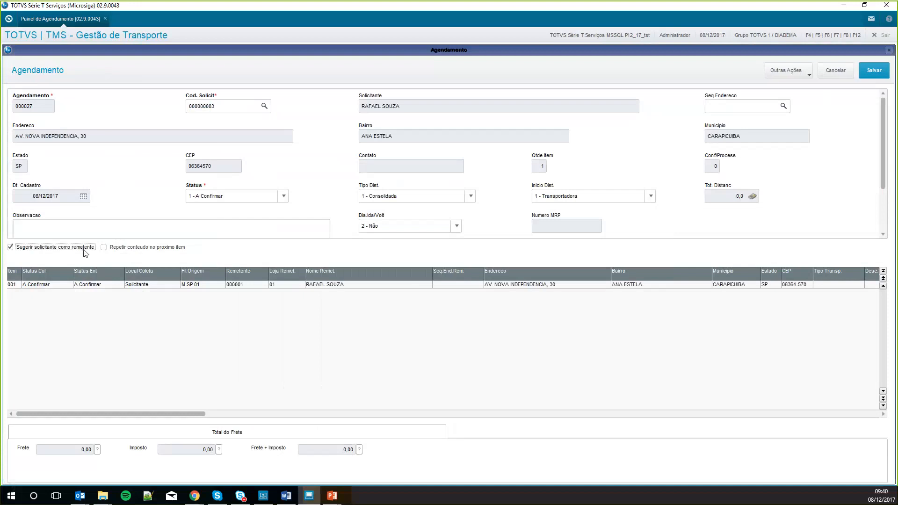
Set the transport type of item 001 to 1 (RODOVIÁRIO)
click(562, 285)
key(Right)
key(Right)
key(Right)
key(Right)
key(Right)
text(1)
Open the products of item 001 and accept TMSDIVERSOS as the product
key(Right)
key(Right)
key(Right)
key(Right)
key(Right)
key(Right)
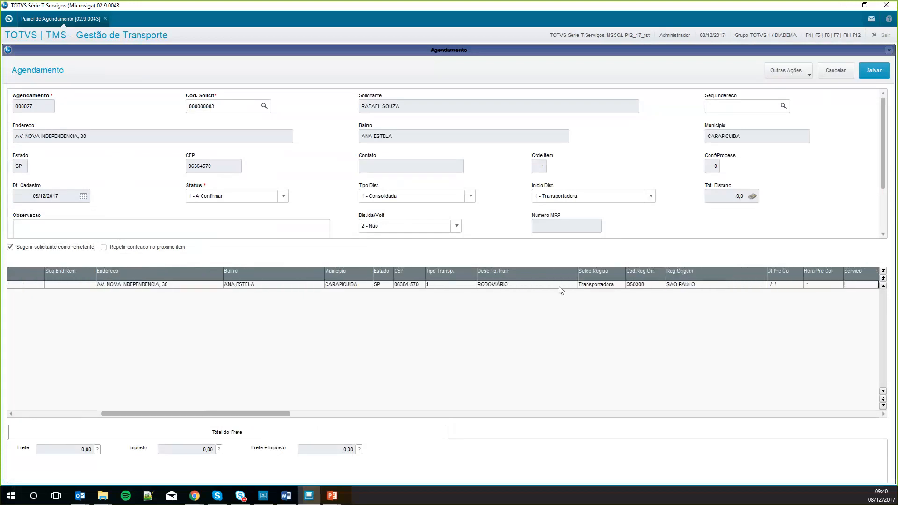
key(Right)
key(Right)
key(Right)
key(Left)
key(Left)
key(Left)
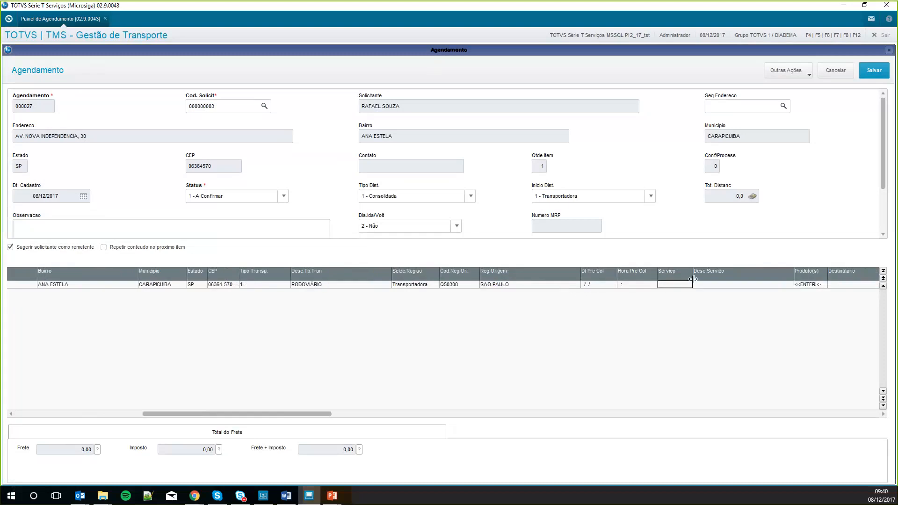
key(Right)
key(Right)
key(Return)
key(Return)
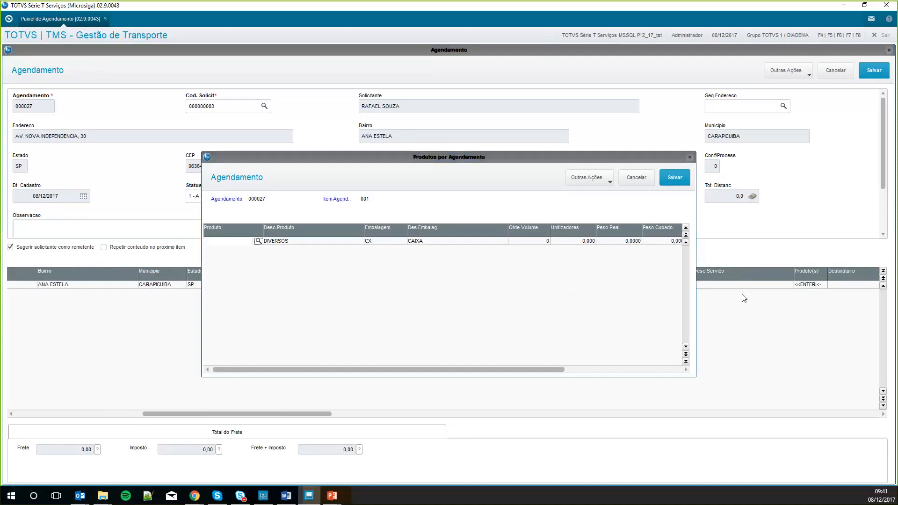
key(Return)
Save the product line with a volume quantity of 20, a real weight of 200 and a merchandise value of 2.000,00
key(Right)
key(Right)
key(Right)
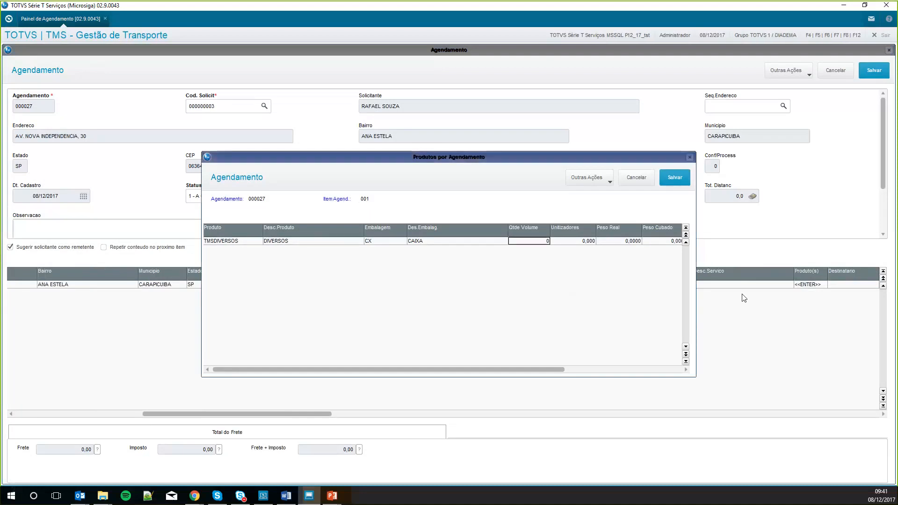
text(20)
key(Return)
key(Right)
text(200)
key(Return)
key(Right)
key(Right)
text(200)
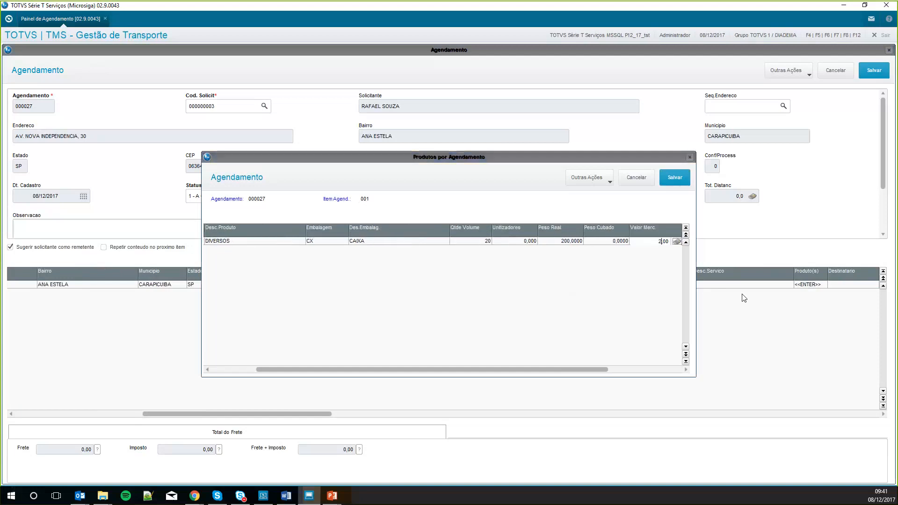
key(Return)
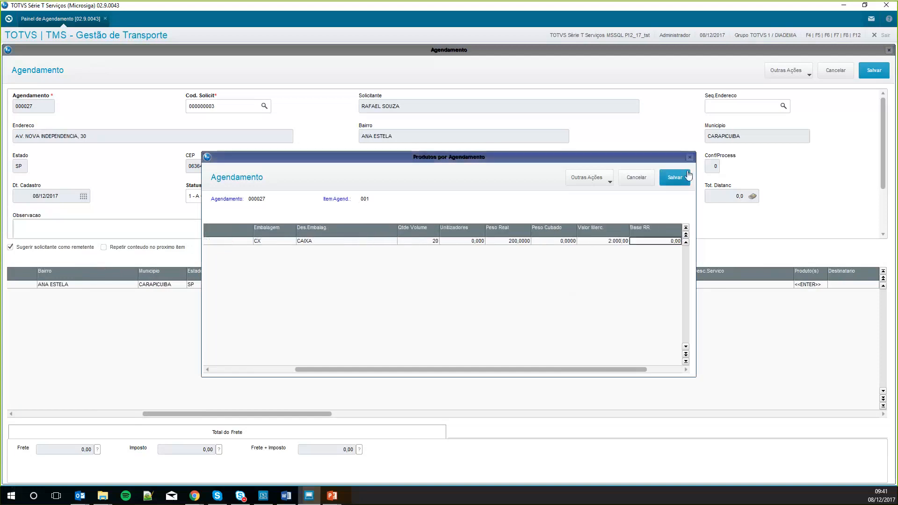
click(677, 182)
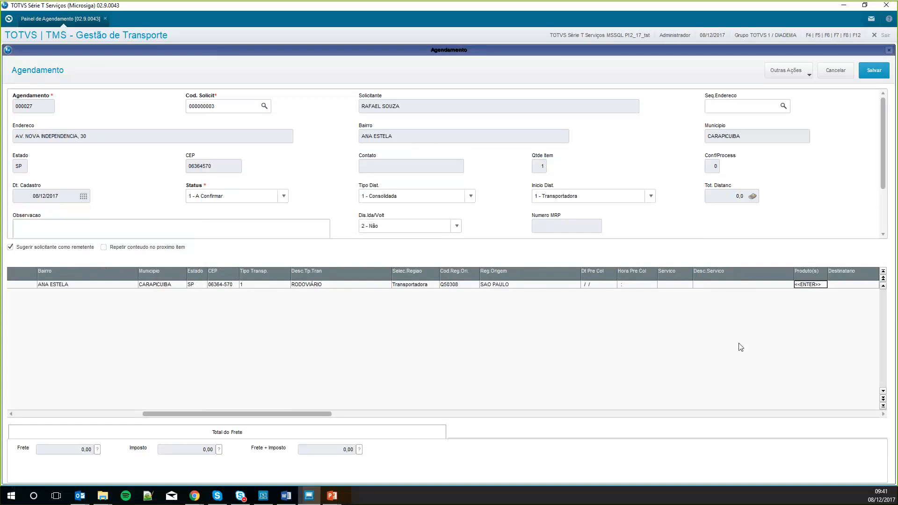
Choose the Guarulhos customer, branch 01, from the customer lookup as the recipient of item 001
key(Right)
key(F3)
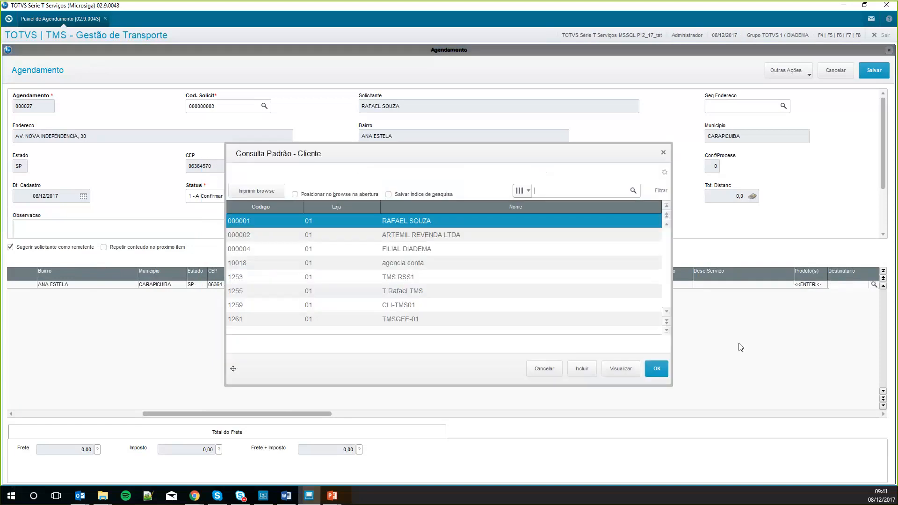
click(473, 305)
scroll(474, 307, down, 7)
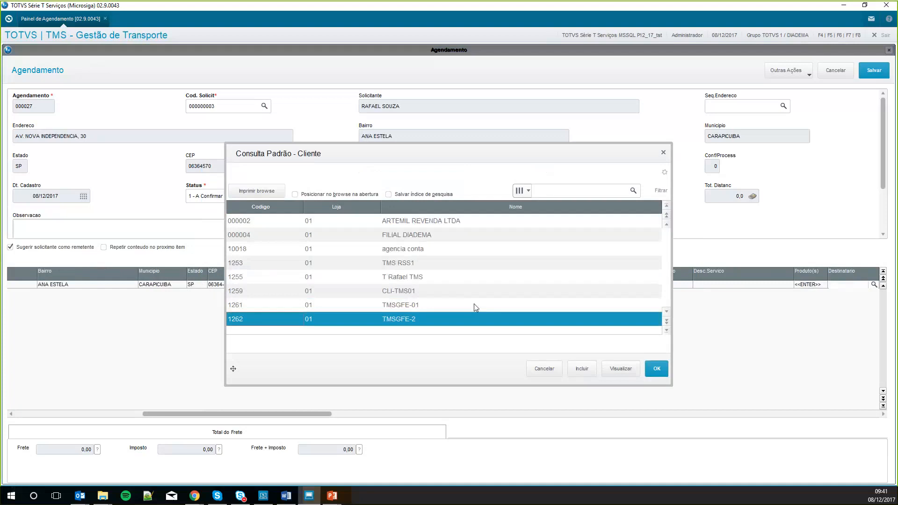
double_click(474, 307)
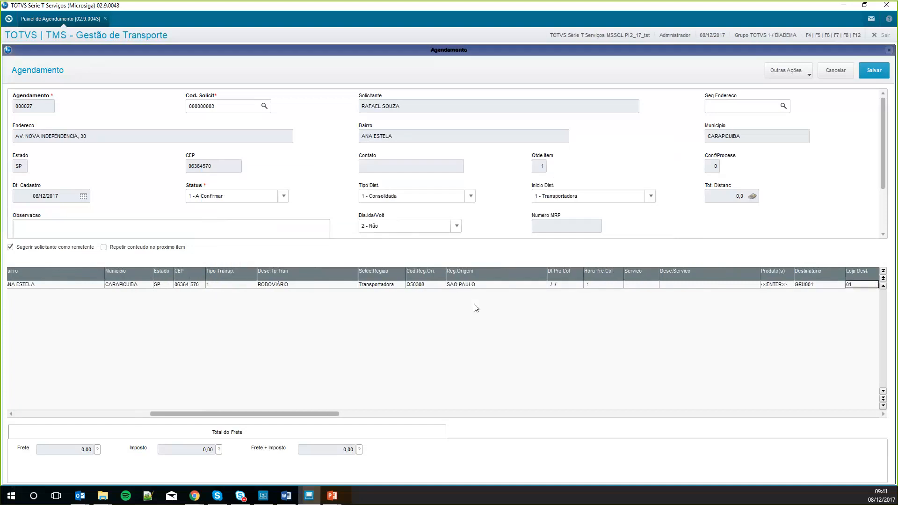
Set the freight type of item 001 to CIF
key(Right)
key(Right)
key(Right)
key(Right)
key(Right)
key(Right)
key(Right)
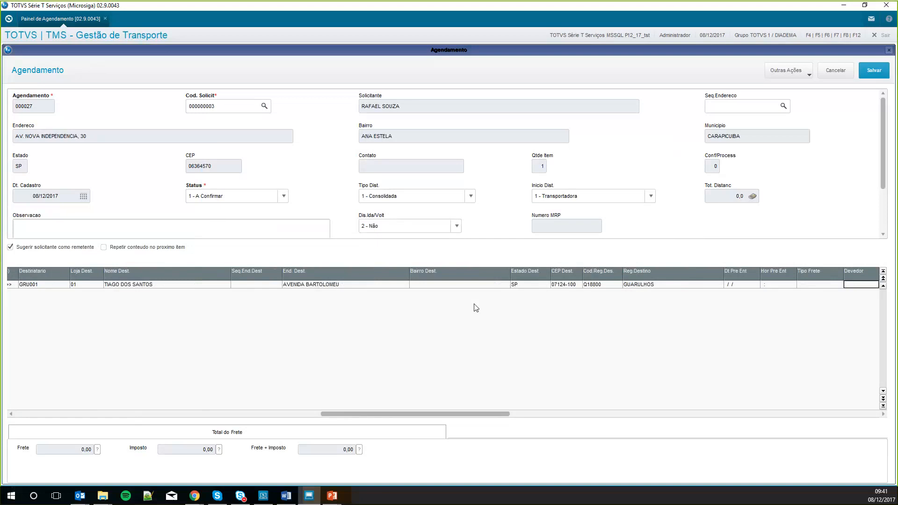
key(Right)
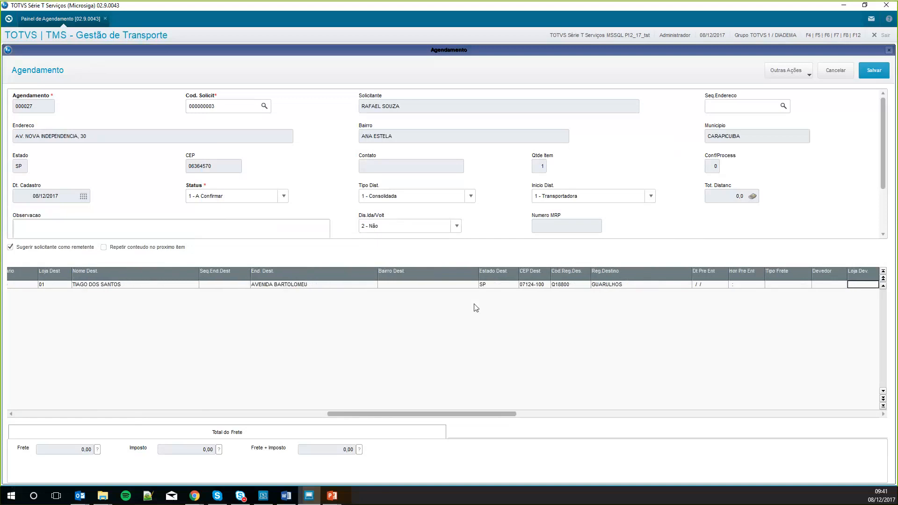
key(Left)
key(Left)
key(Return)
Set the negotiation code of item 001 to 01 (GENÉRICO) from the customer's negotiations
key(Right)
key(Right)
key(Right)
key(Right)
key(Right)
key(Right)
key(Right)
key(Right)
key(Right)
key(Right)
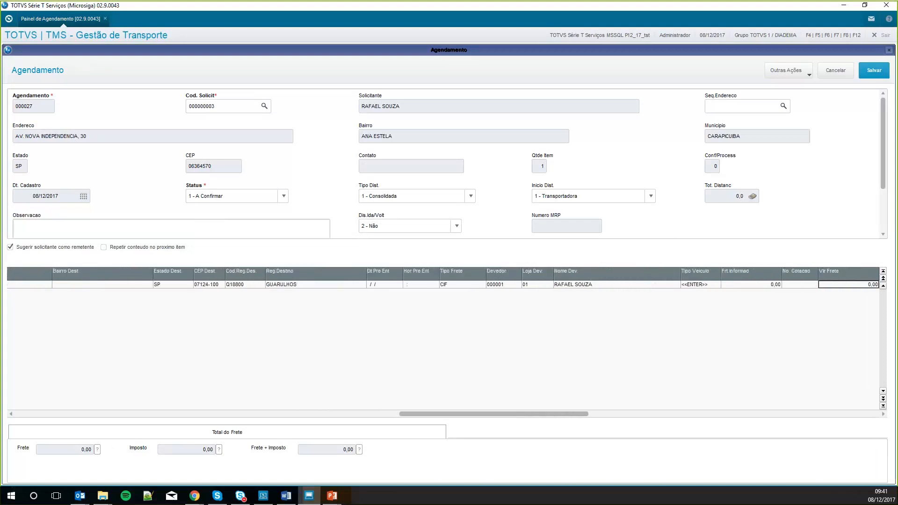
key(Right)
key(Right)
key(Right)
key(Right)
key(Right)
key(Right)
key(Right)
key(Right)
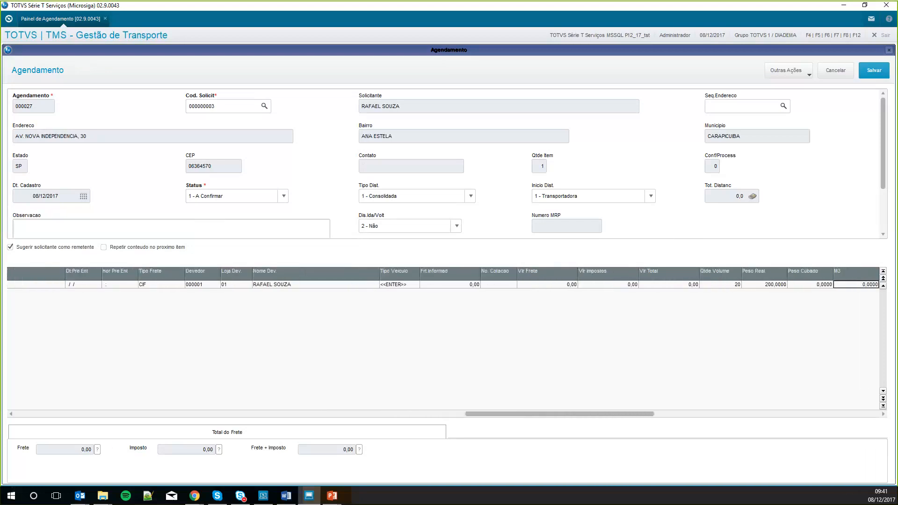
key(Right)
key(Right)
key(Right)
key(Right)
key(Right)
key(Right)
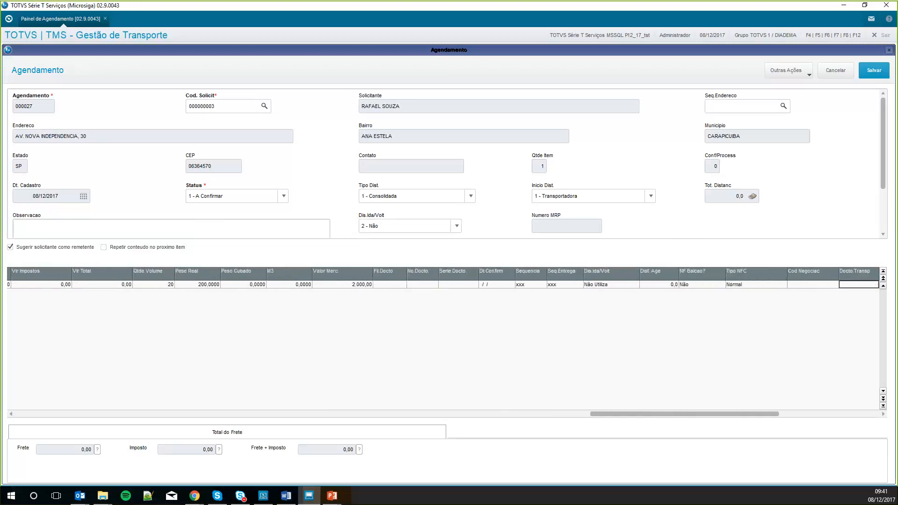
key(Right)
key(Right)
key(Right)
key(Left)
key(Left)
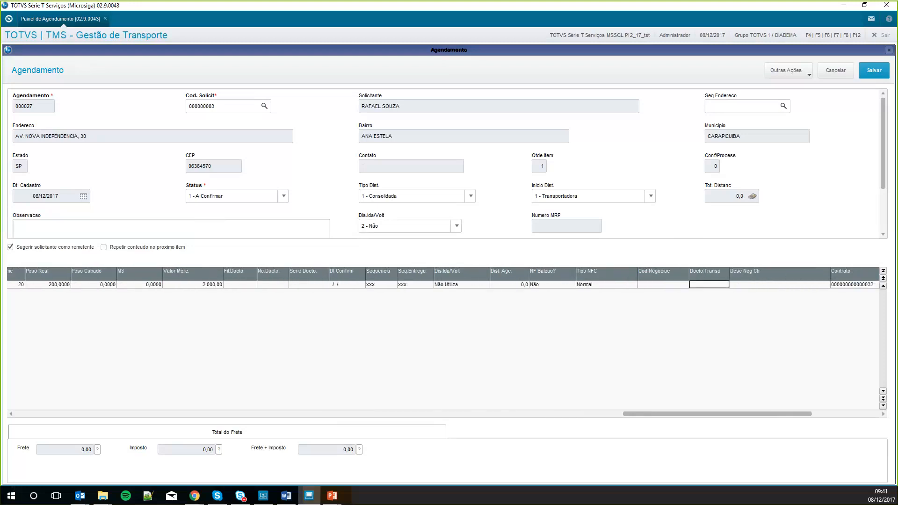
key(Left)
key(F3)
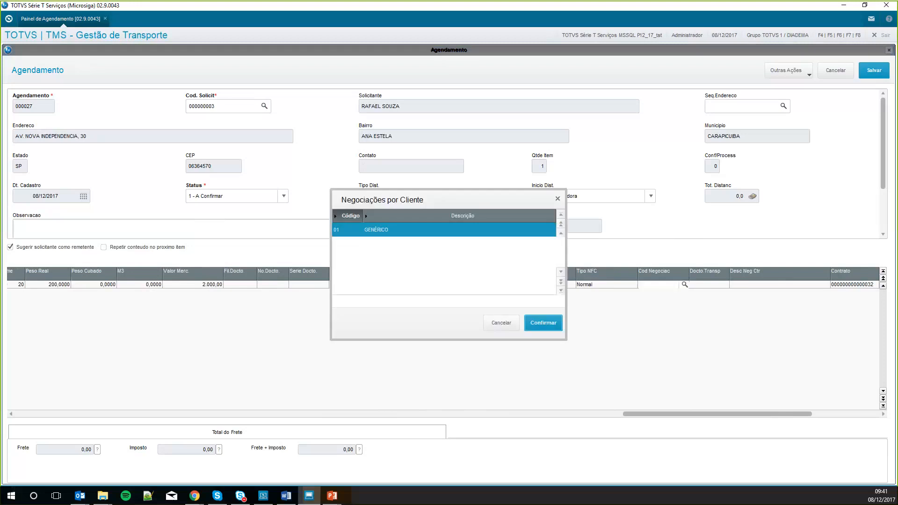
key(Return)
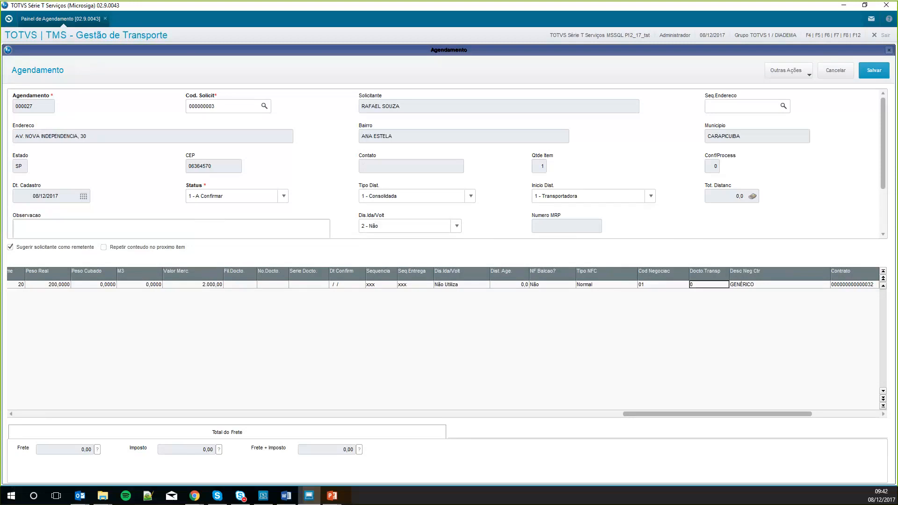
Set the collection service of item 001 to 030 (SNE - VALORIZA COLETA) from the service list
key(Right)
key(Right)
key(Right)
key(Right)
key(Return)
key(F3)
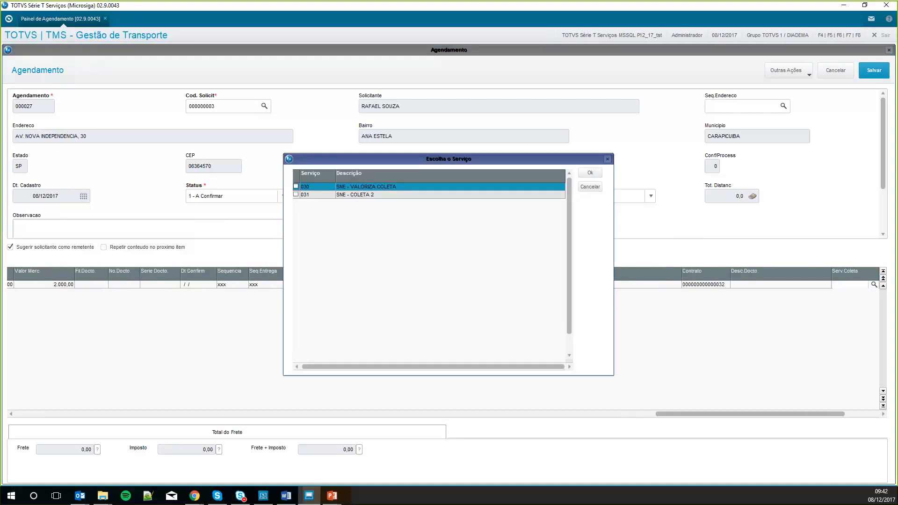
key(Return)
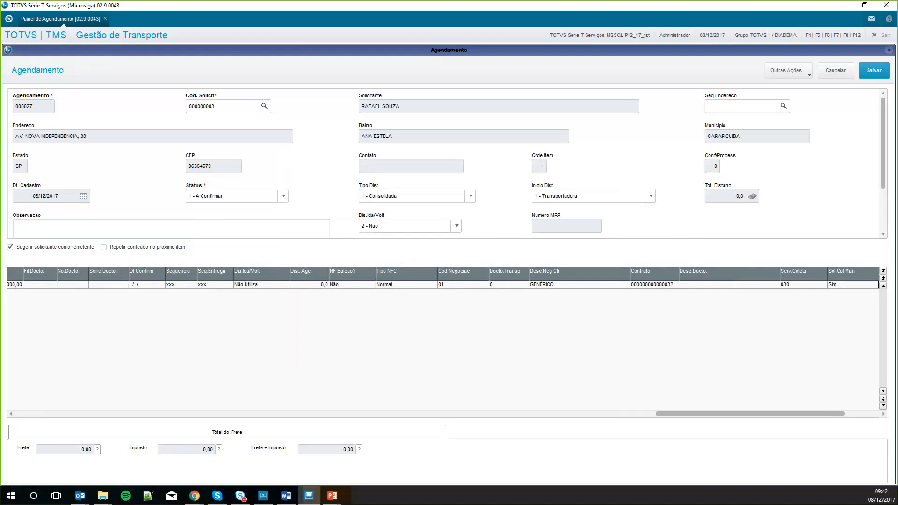
Set the transport service of item 001 to 024 (SNE LOTACAO - CTRC)
drag(740, 413, 320, 424)
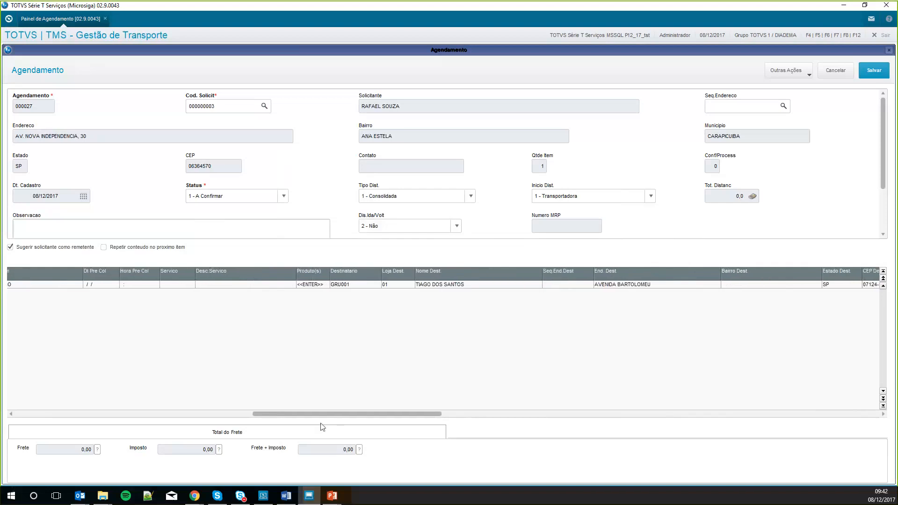
double_click(180, 285)
click(193, 285)
double_click(384, 188)
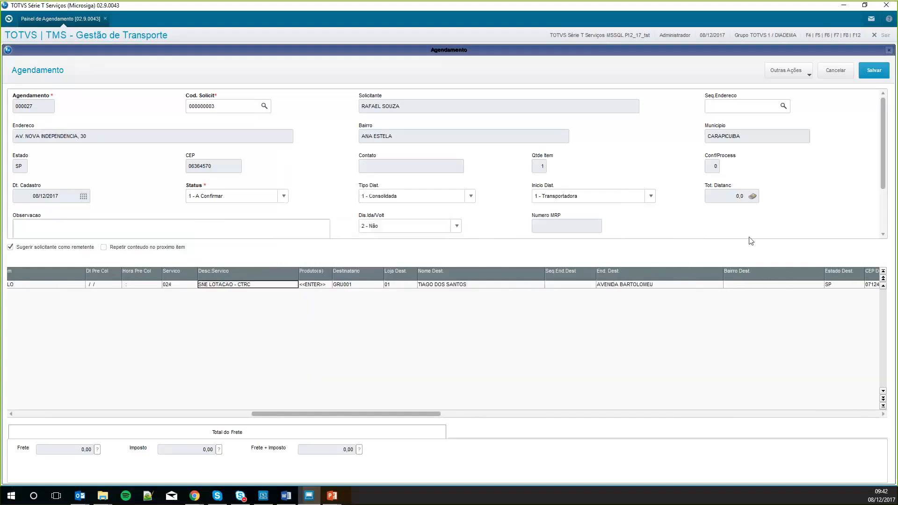
Change the transport service of item 001 to 026 (SNE FRACIONADO - CTRC) and save the scheduling
double_click(186, 286)
click(193, 284)
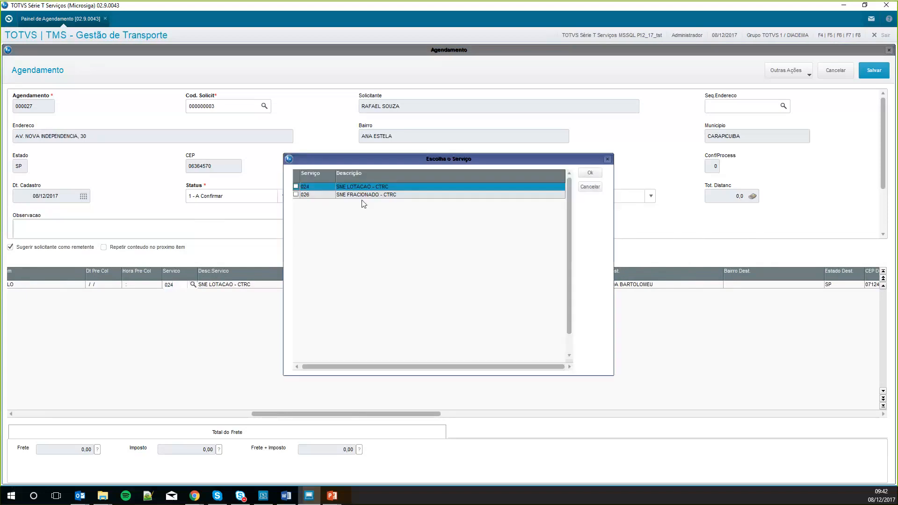
double_click(363, 194)
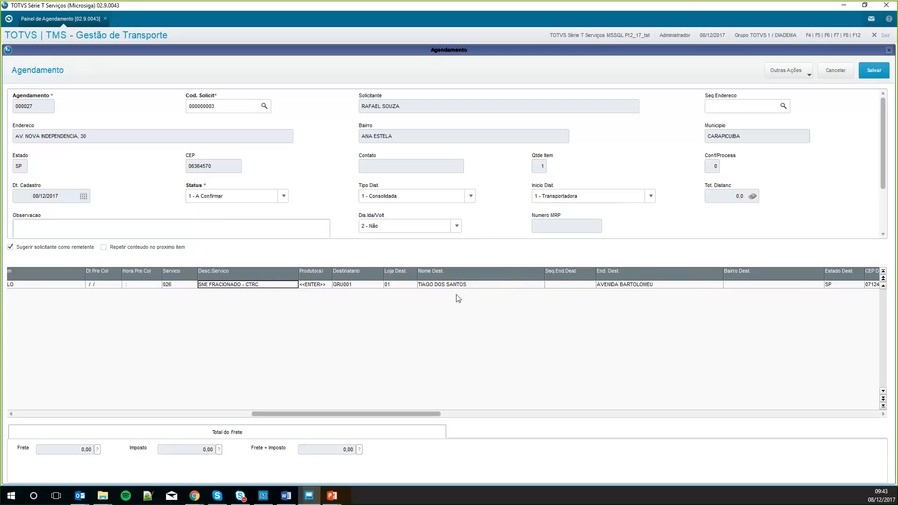
drag(408, 413, 755, 411)
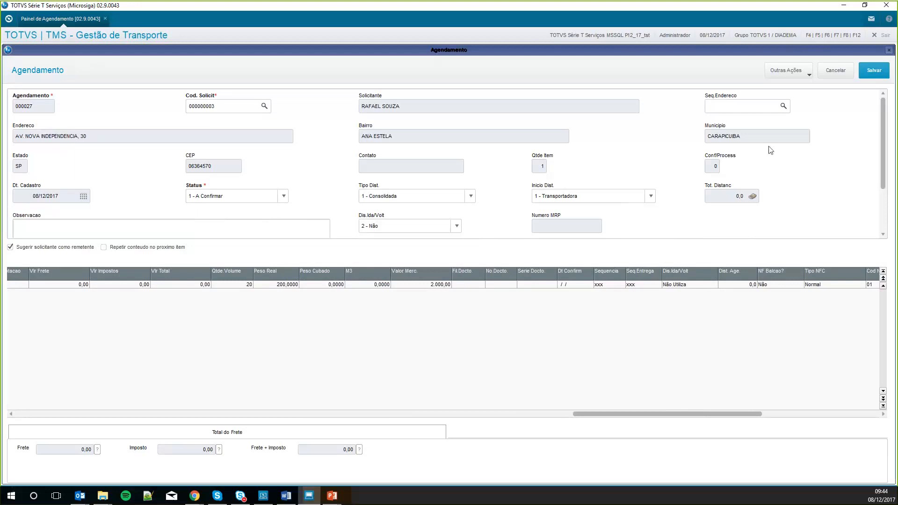
click(874, 71)
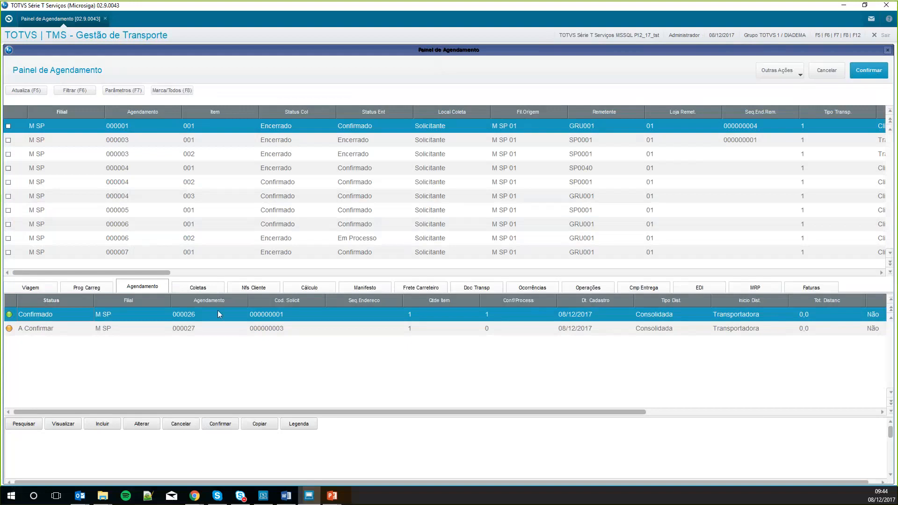
Confirm the new scheduling with status 2 - Confirmado and dismiss the collection order report without printing
click(224, 428)
click(120, 329)
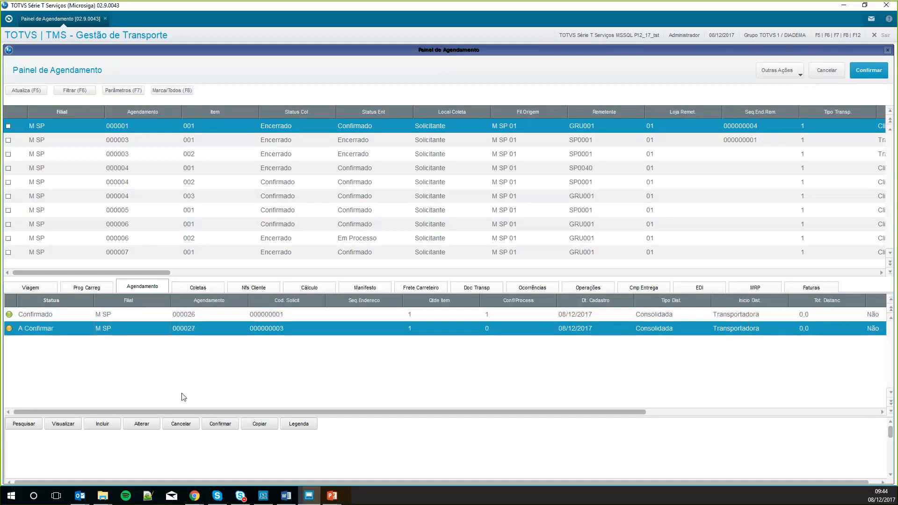
click(220, 423)
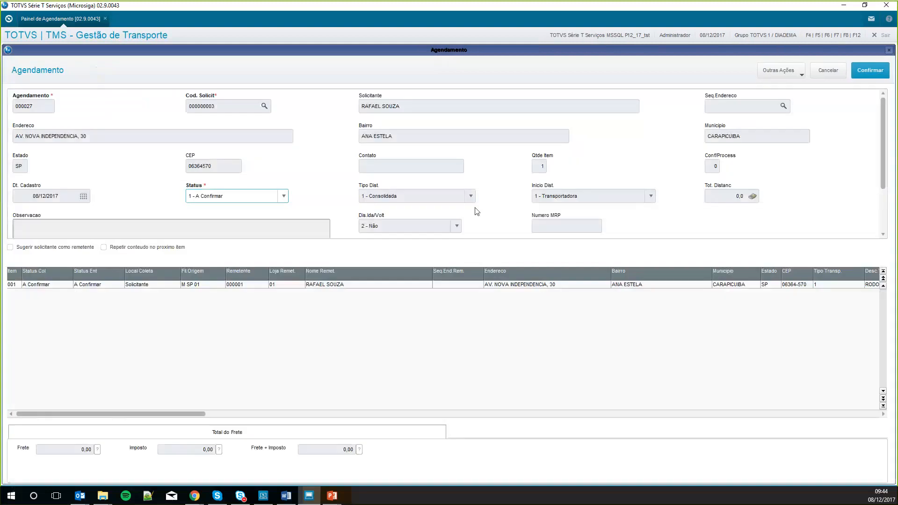
click(259, 197)
click(220, 217)
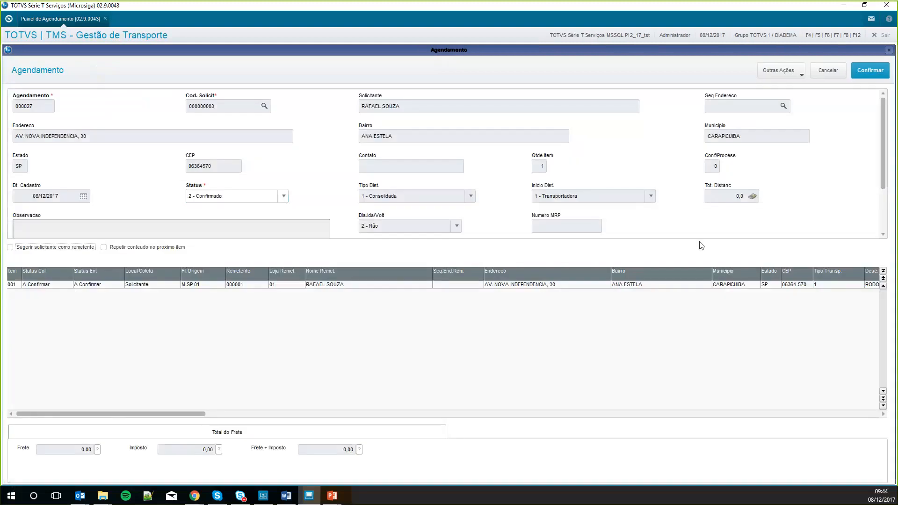
click(866, 72)
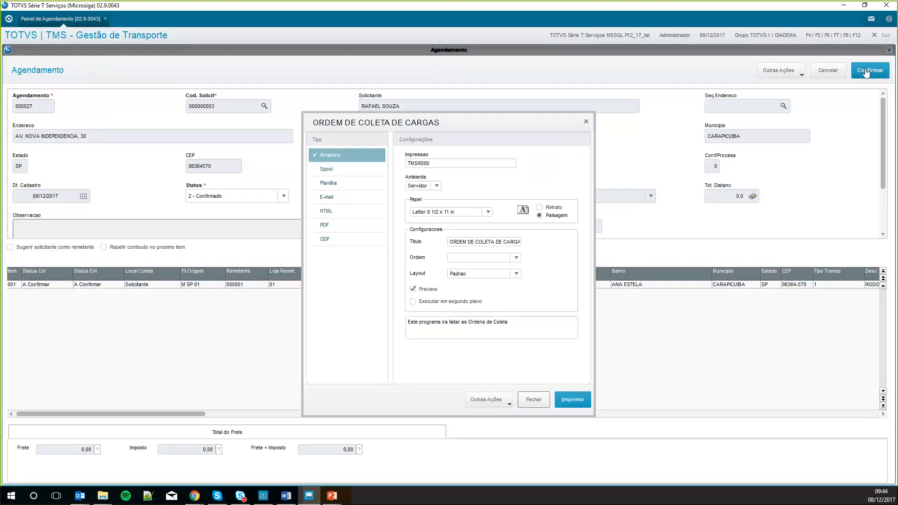
click(533, 401)
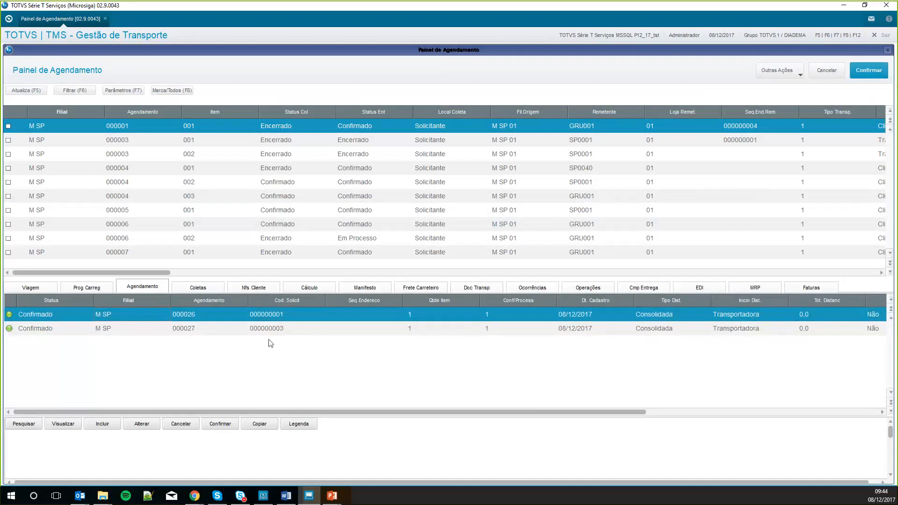
Review the generated collections and transport documents, viewing the first collection's request and document details
click(193, 290)
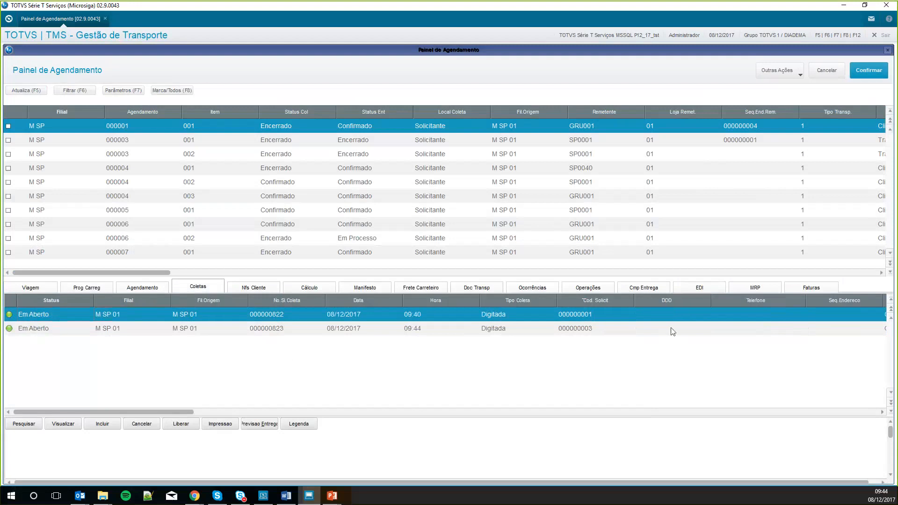
click(476, 286)
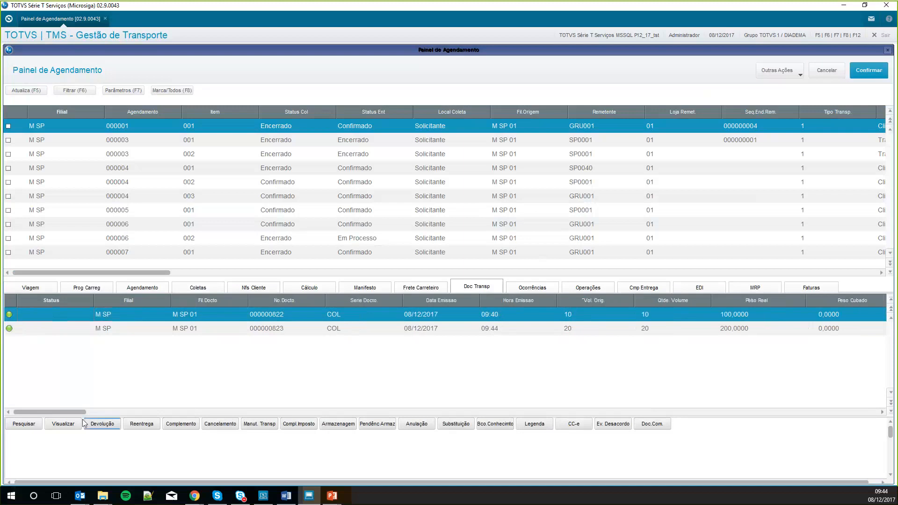
click(68, 428)
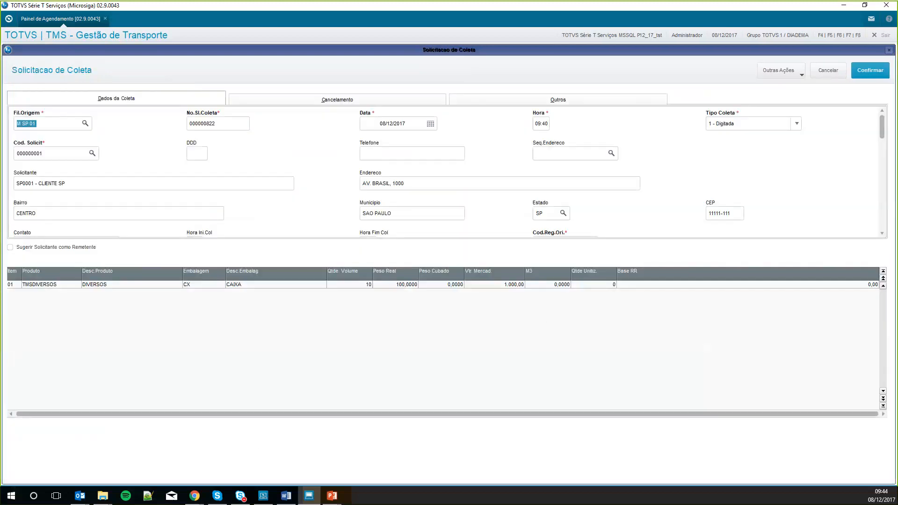
click(867, 75)
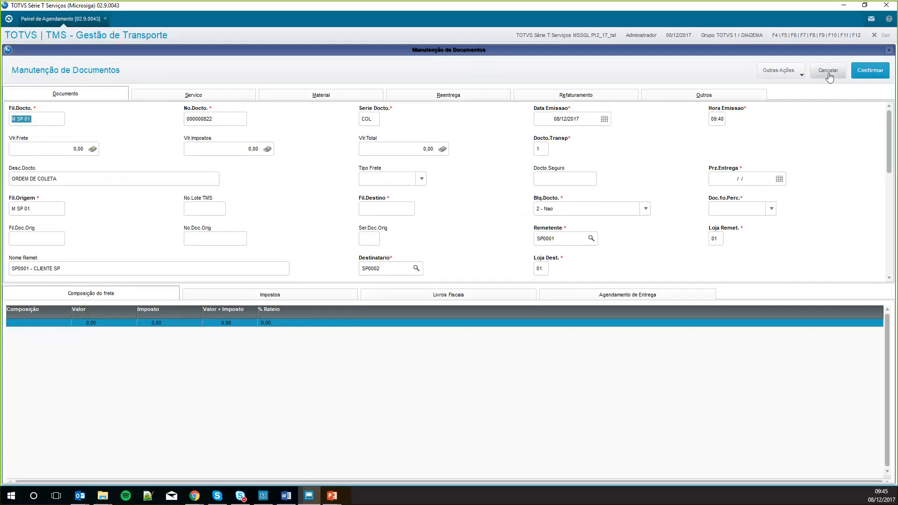
click(860, 65)
Show the trips section and mark the two newest confirmed schedulings in the scheduling list
click(14, 288)
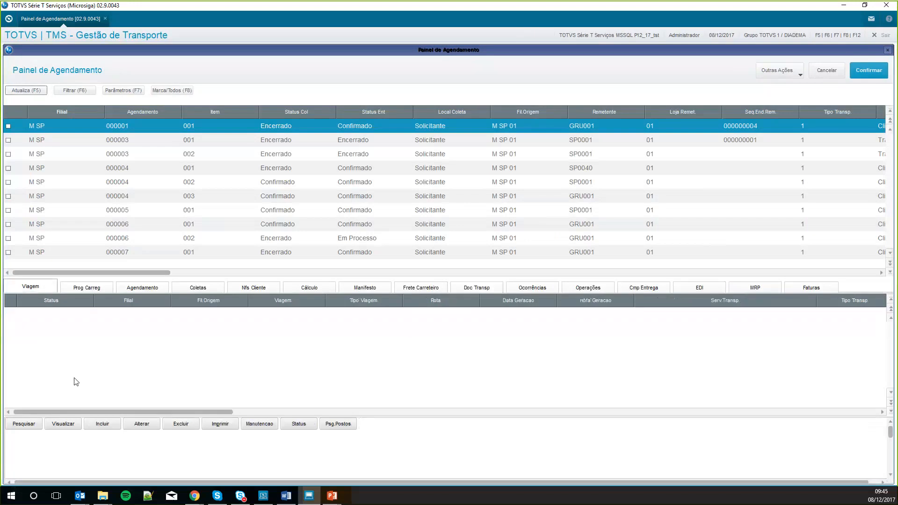
click(216, 187)
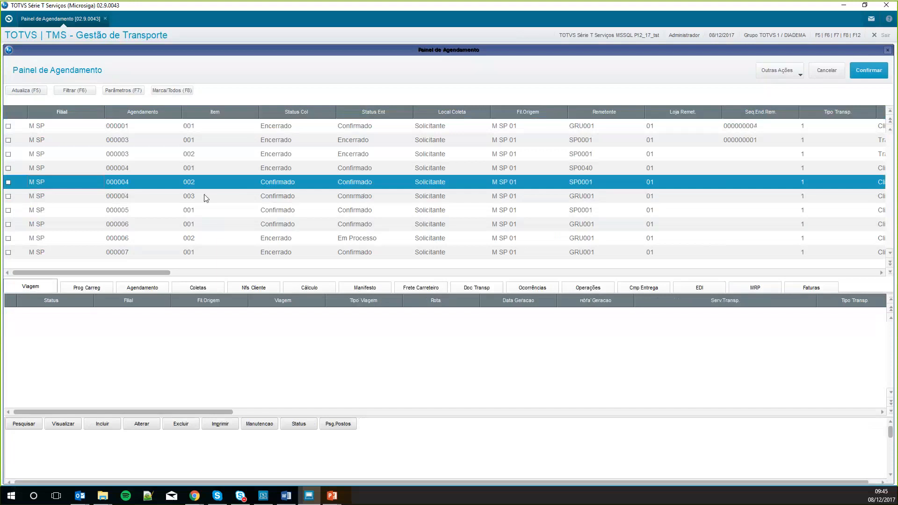
click(204, 195)
scroll(204, 194, down, 4)
scroll(204, 198, down, 15)
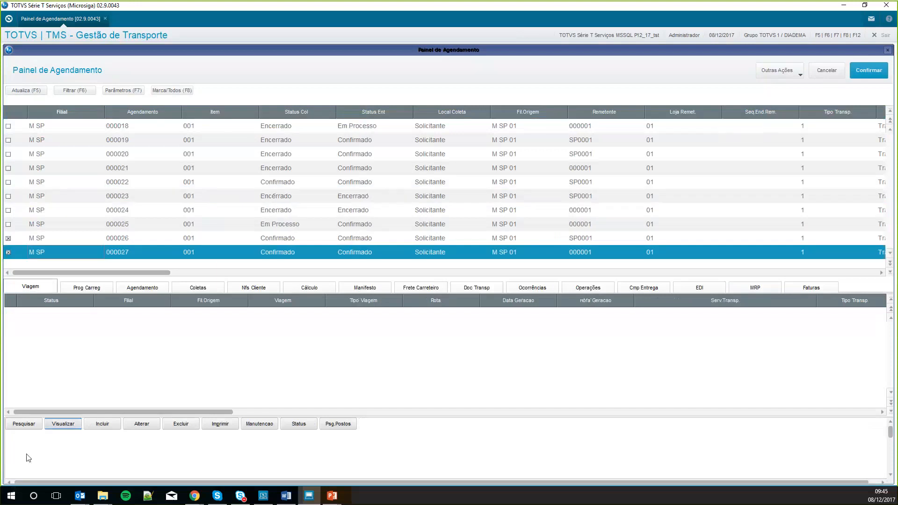
Create a trip of type Coleta with Rodoviario transport for the marked schedulings, accepting the default route parameters
click(111, 428)
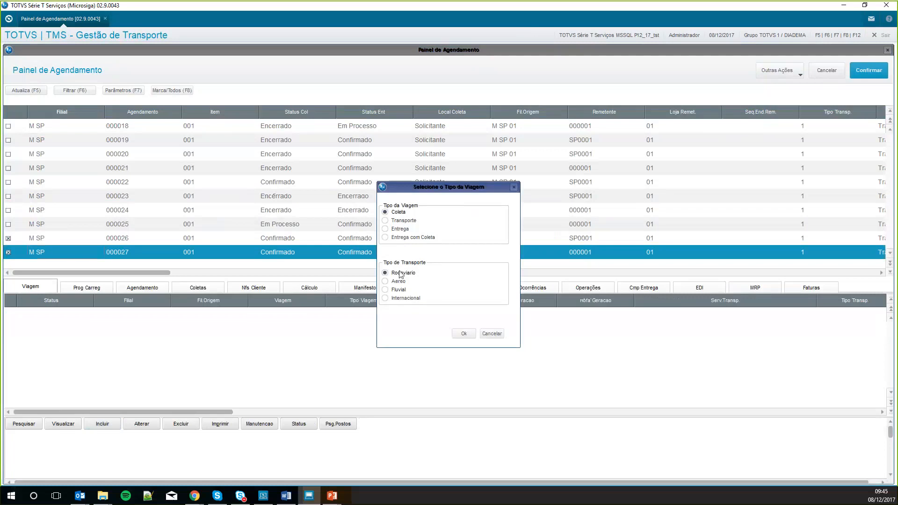
click(461, 334)
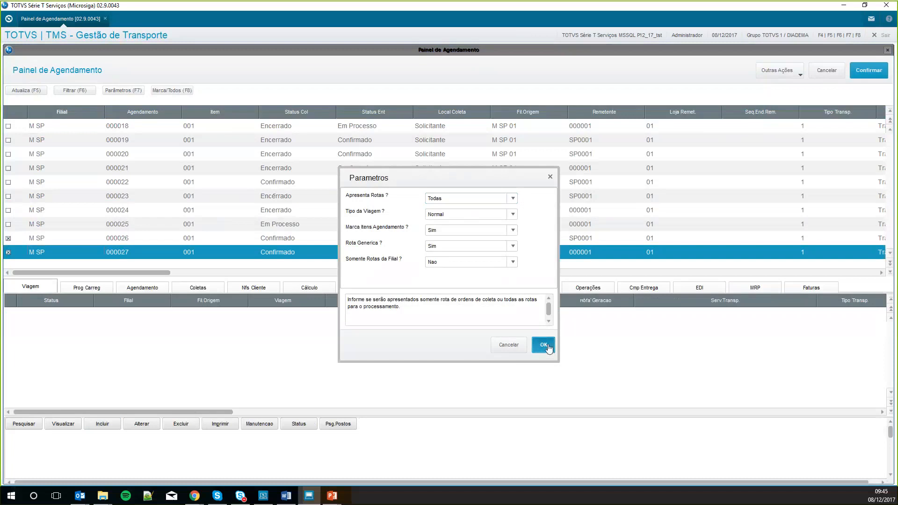
click(542, 347)
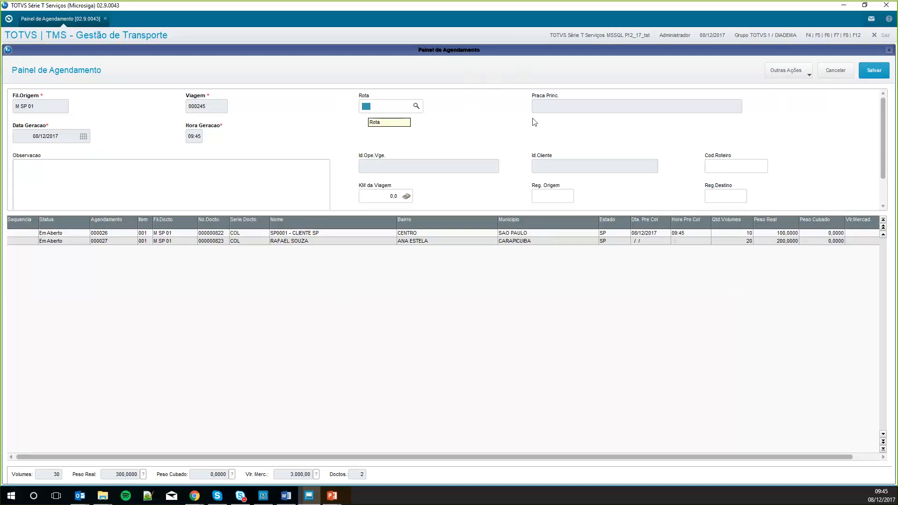
Assign vehicle TSA0001 (TOCO) to line 01 of the trip's vehicle complement
click(788, 78)
click(784, 135)
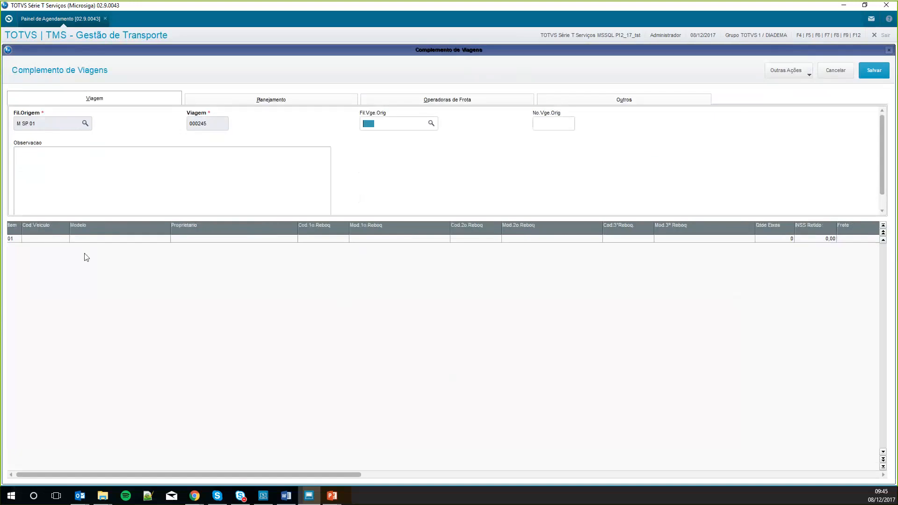
click(51, 239)
click(65, 239)
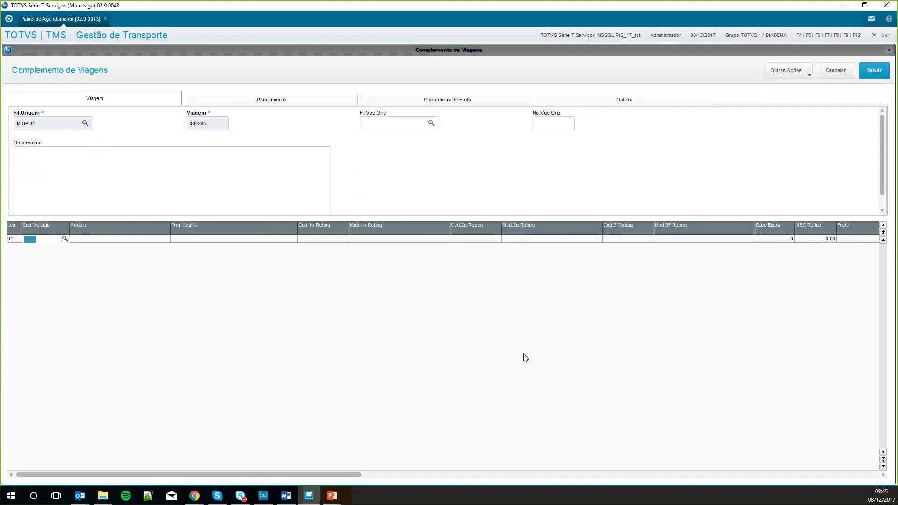
click(337, 304)
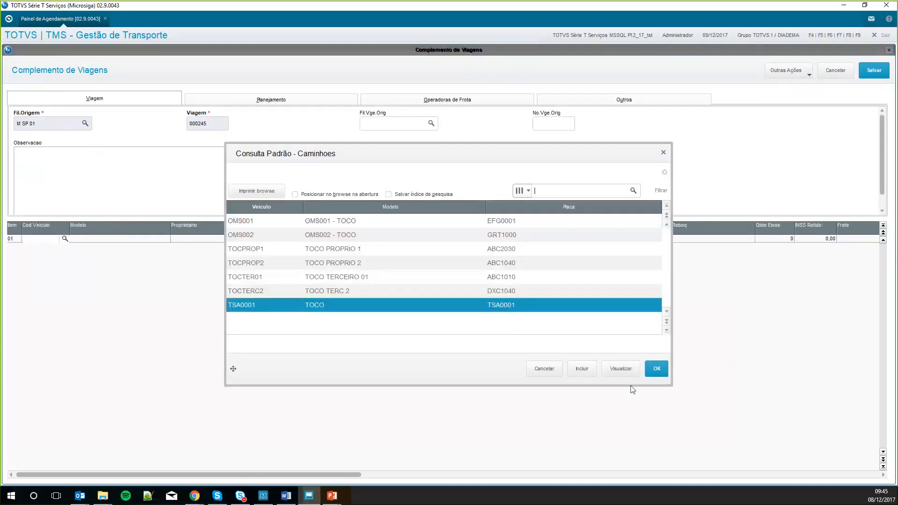
click(656, 369)
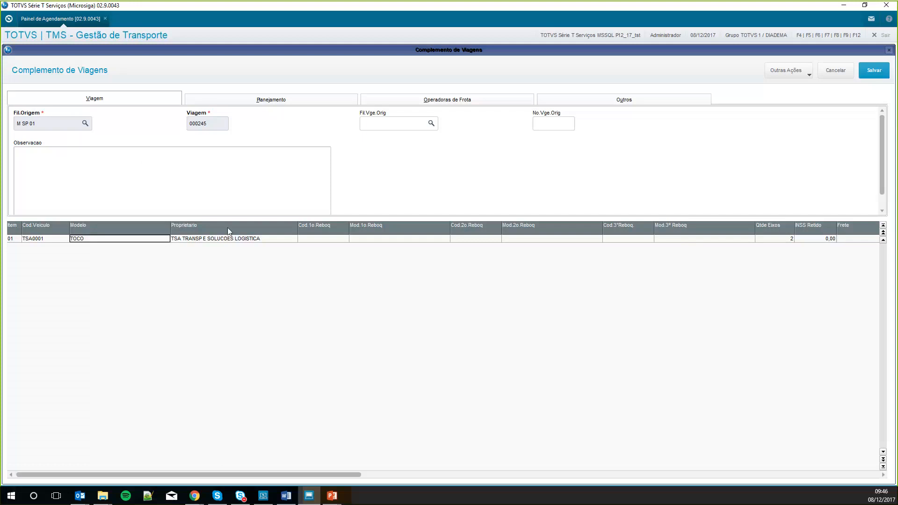
Plan the trip's start and end for 08/12/2017 at 10:00 and save the trip complement
click(237, 100)
click(115, 101)
click(238, 102)
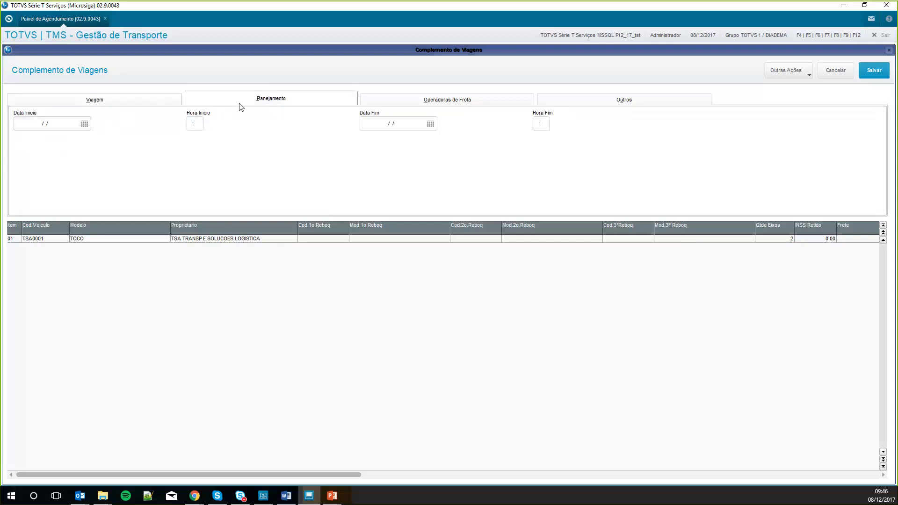
click(85, 129)
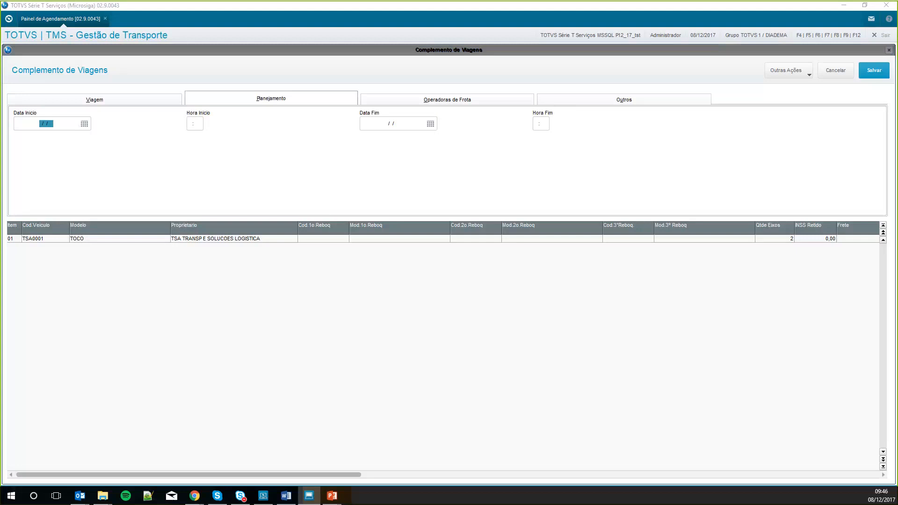
key(Return)
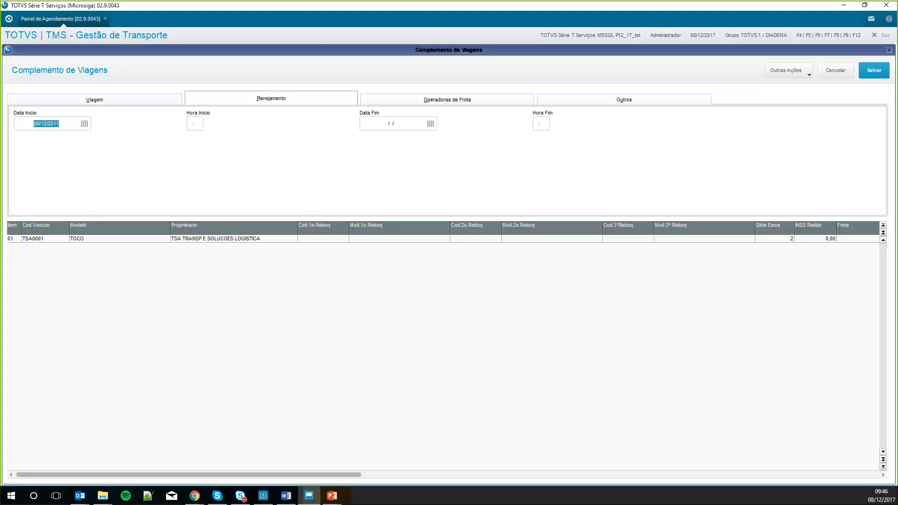
key(Tab)
text(0)
text(1000)
key(Tab)
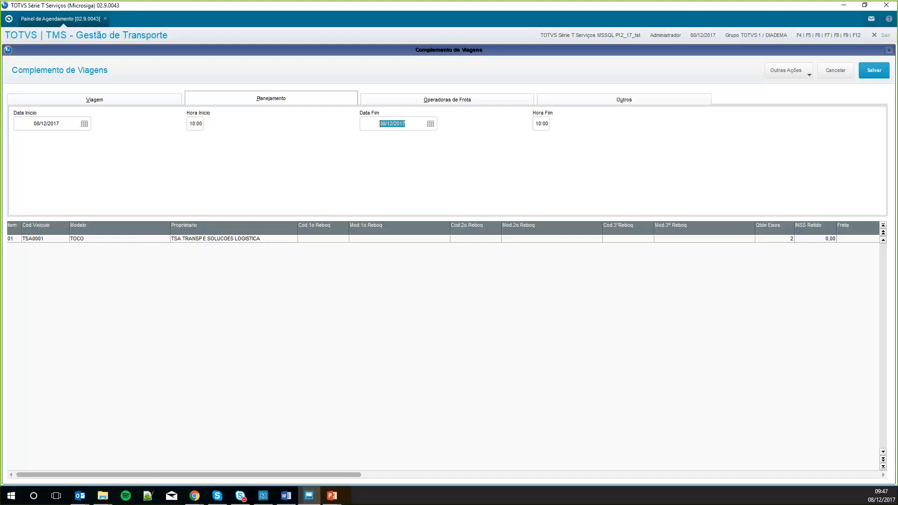
click(864, 74)
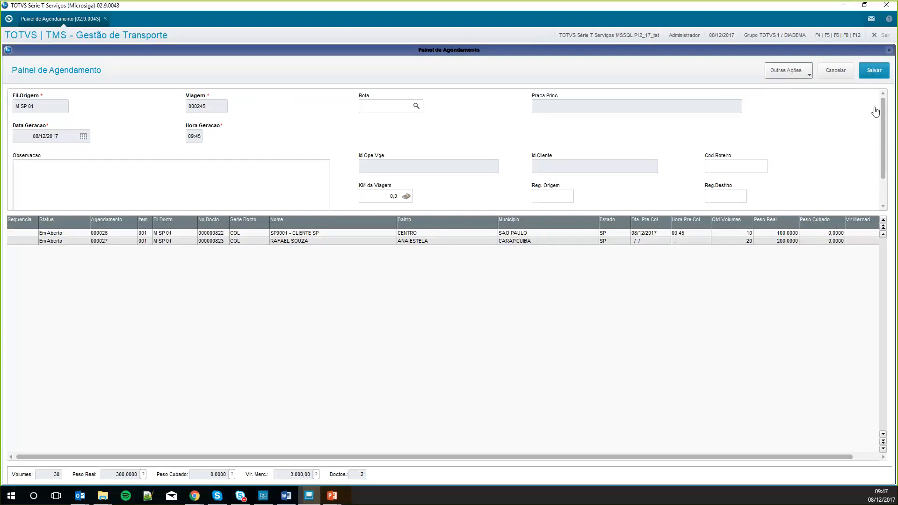
Save the trip and choose negotiation 01 (GENÉRICO) for the first freight payer, CLIENTE SP
click(873, 73)
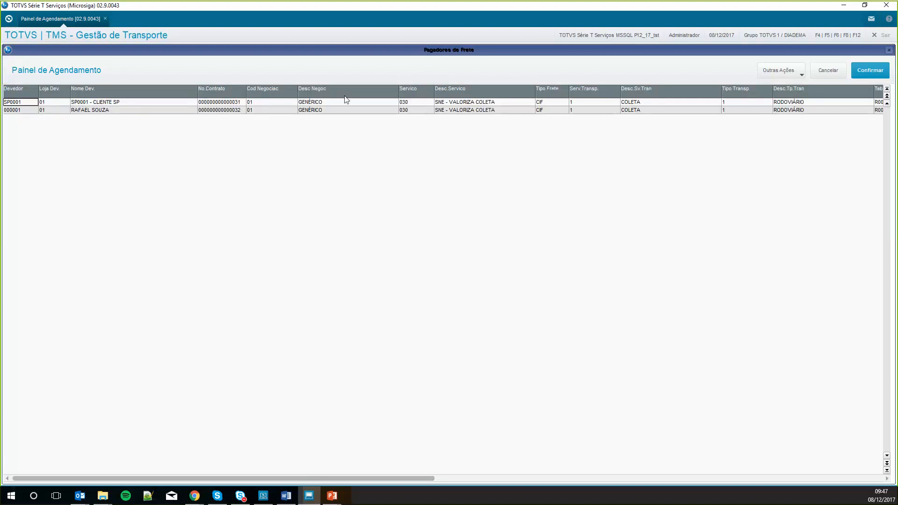
click(277, 103)
double_click(277, 104)
click(291, 103)
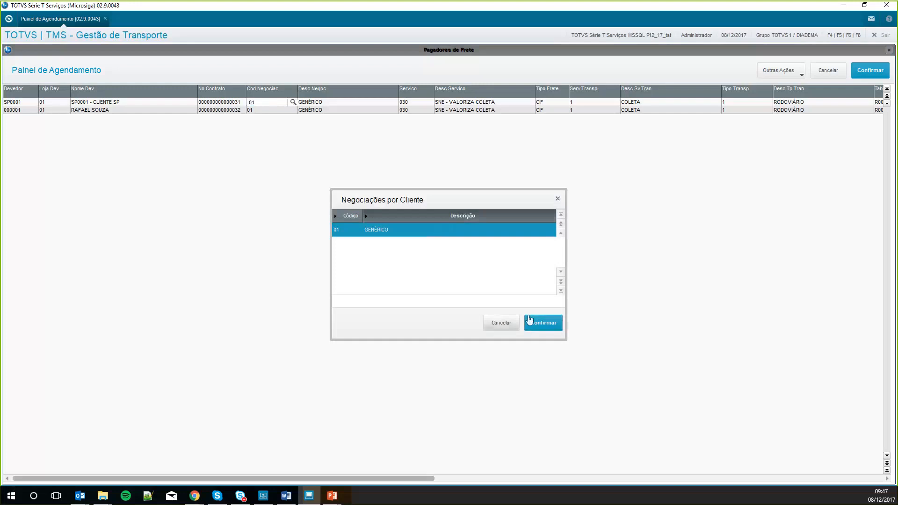
click(543, 323)
Choose service 030 (SNE - VALORIZA COLETA) for the first freight payer, CLIENTE SP, and confirm the freight payers
double_click(409, 102)
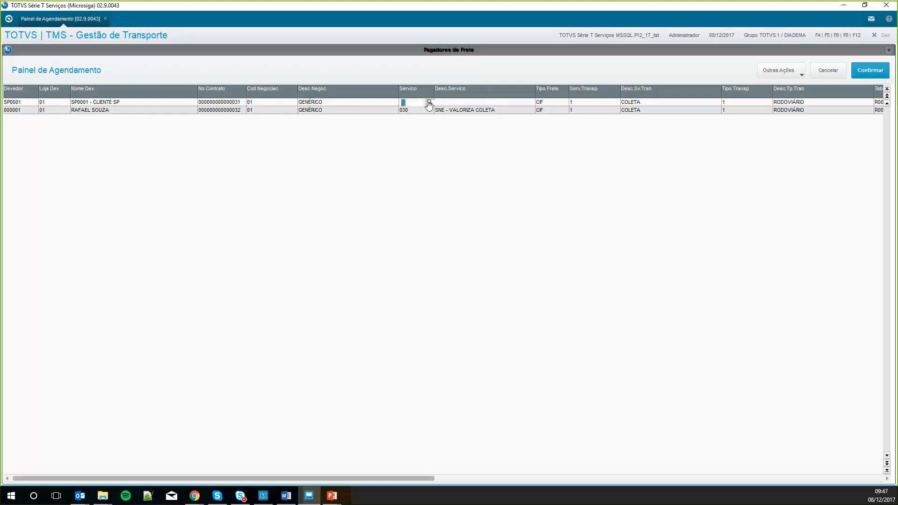
click(429, 102)
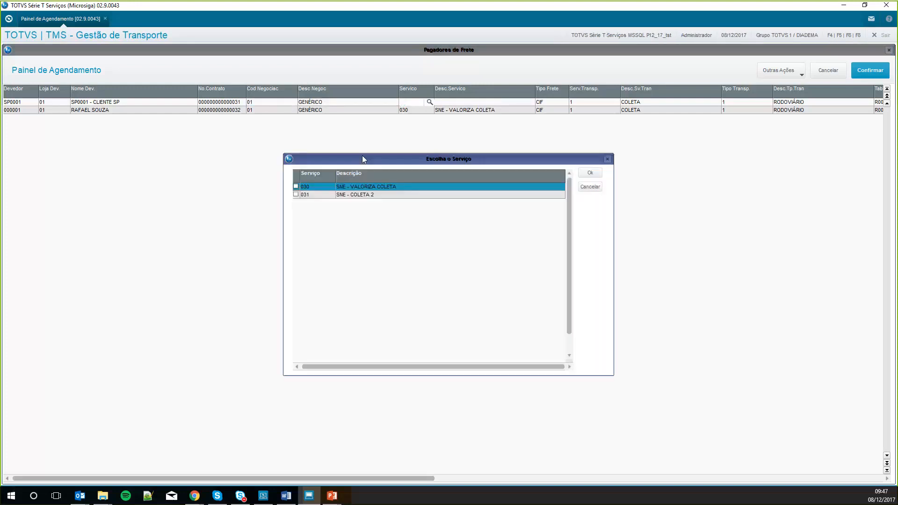
double_click(333, 189)
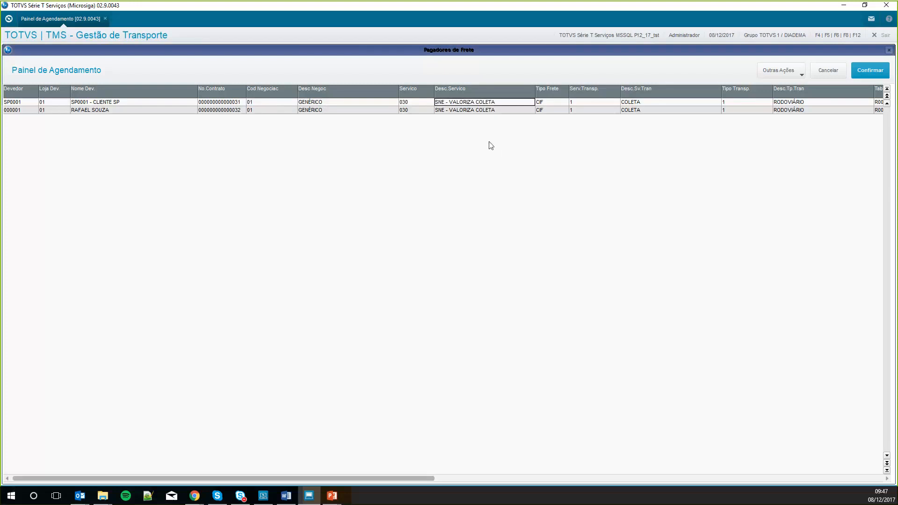
click(862, 77)
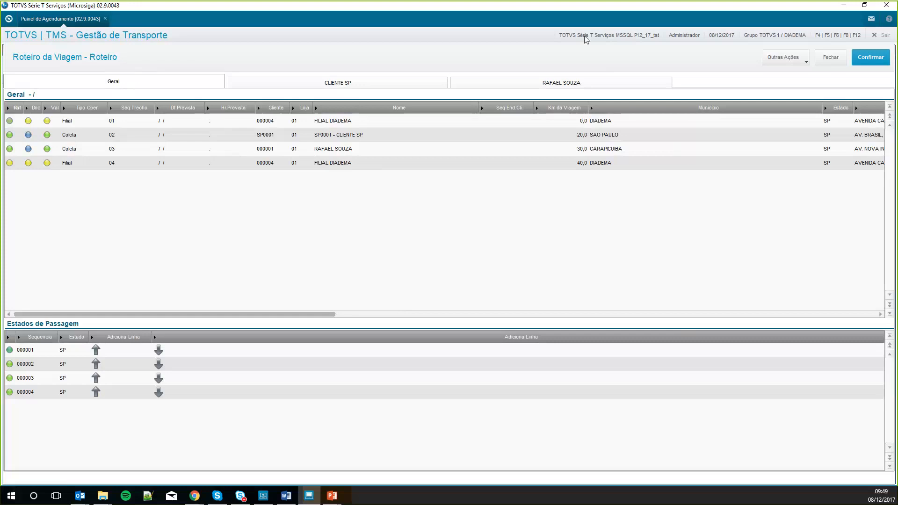
Examine the stops and trip kilometres in the general itinerary and in each payer's itinerary
click(401, 85)
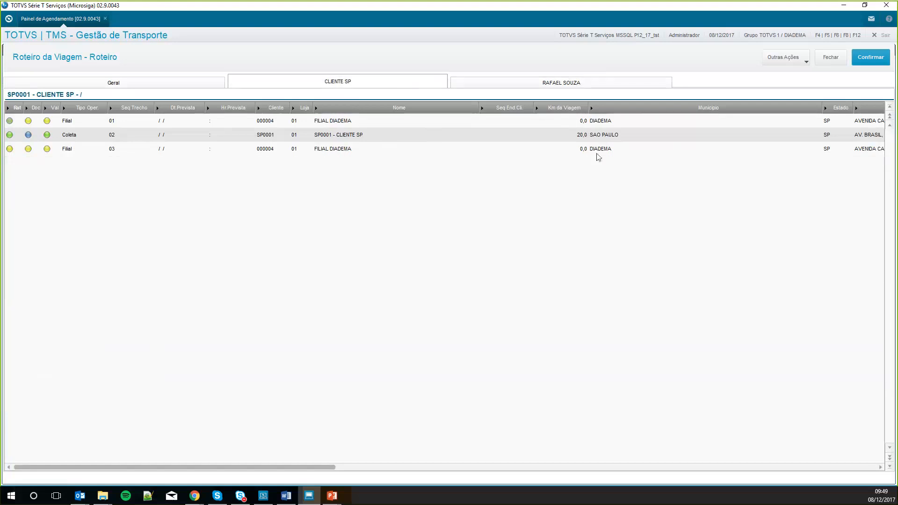
click(510, 81)
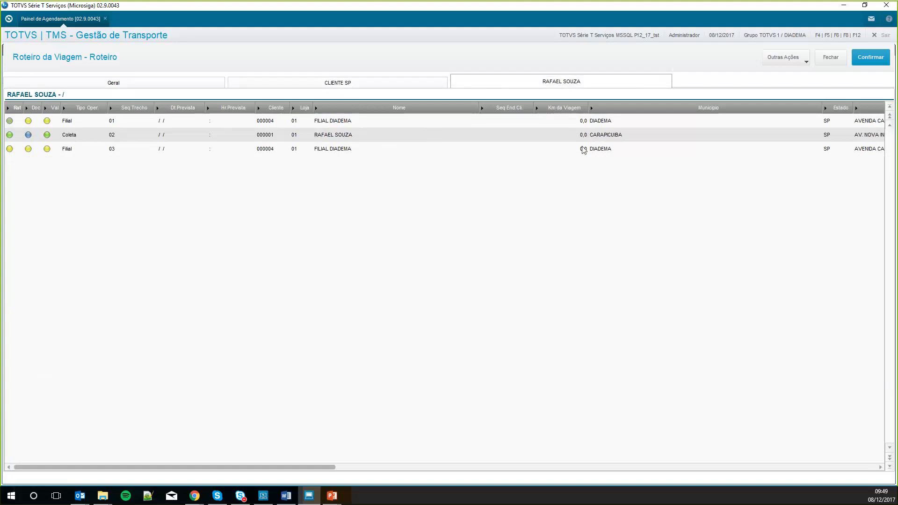
click(165, 82)
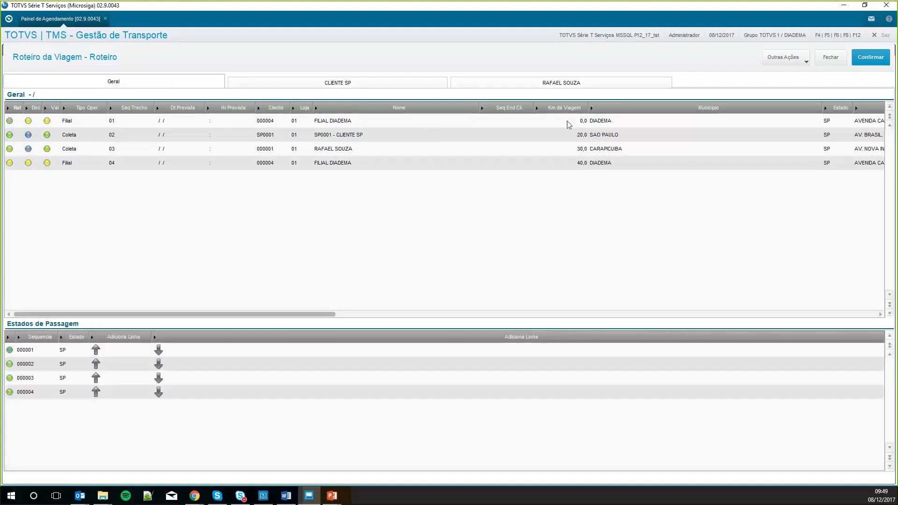
click(581, 149)
key(Up)
key(Down)
key(Down)
key(Up)
Set the trip kilometres of the final FILIAL DIADEMA stop to 20 in CLIENTE SP's itinerary
click(309, 84)
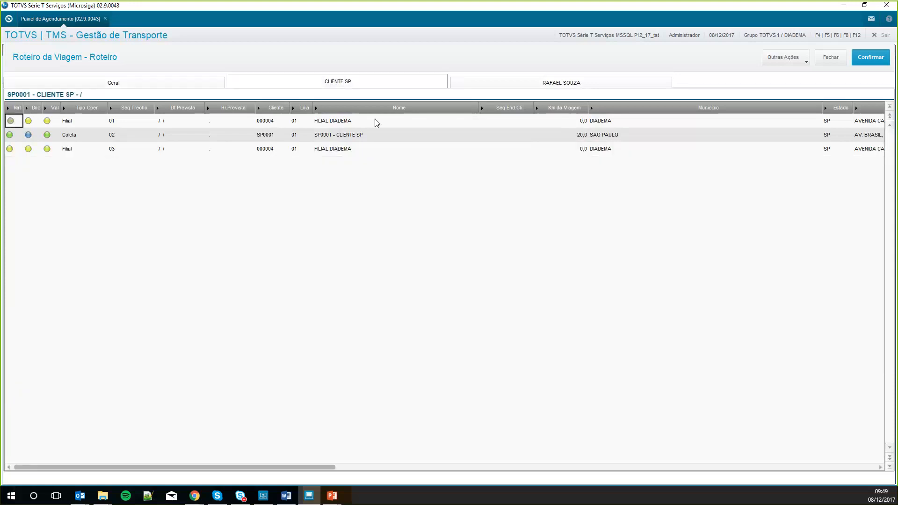
click(576, 152)
click(575, 152)
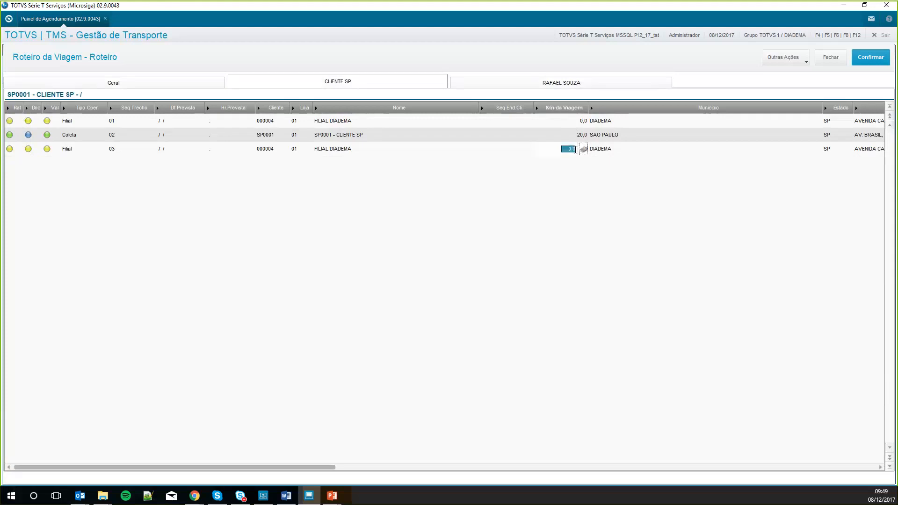
text(20)
key(Return)
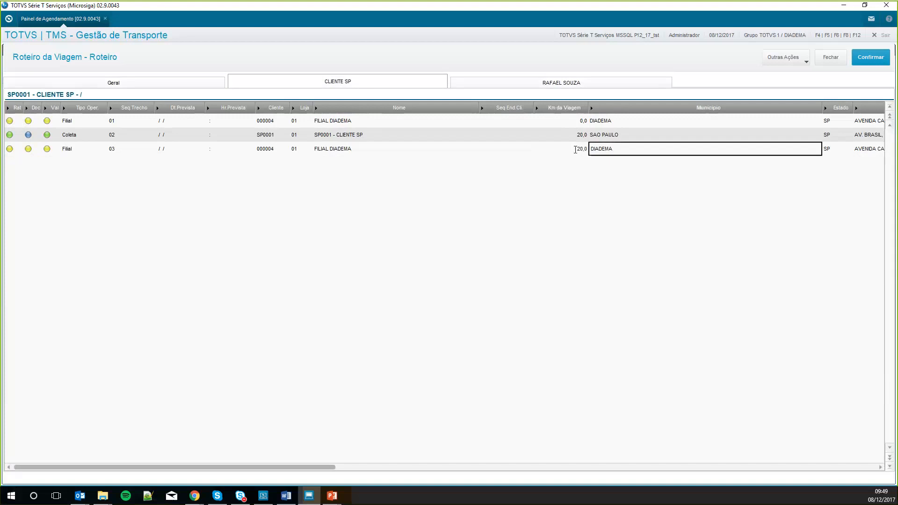
Set the trip kilometres to 40 for the Carapicuíba collection and the final Diadema stop in the second payer's itinerary
click(645, 83)
click(577, 136)
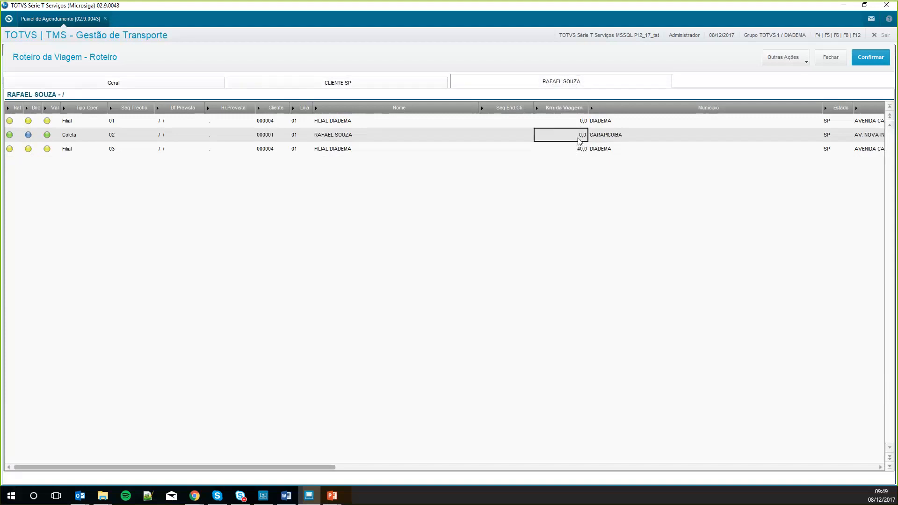
click(579, 137)
text(40)
key(Return)
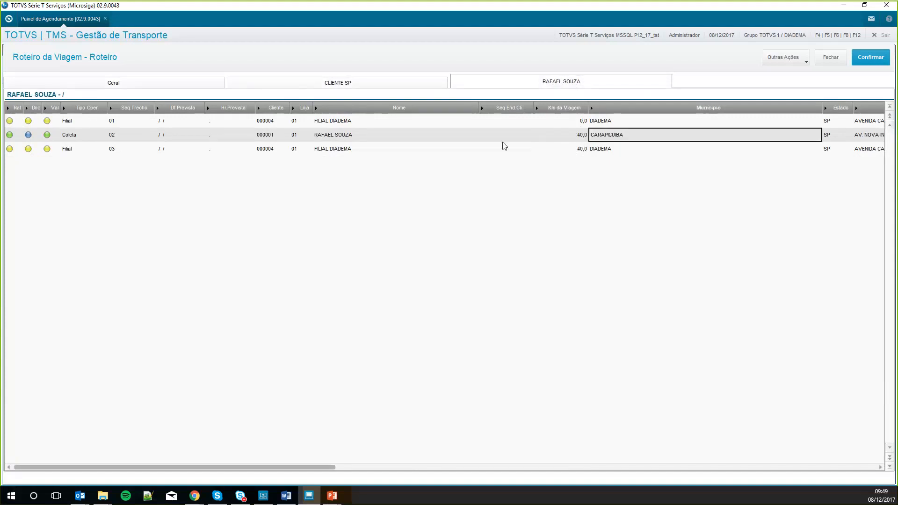
Add a new Apoio stop after the last branch stop in the general itinerary
click(103, 84)
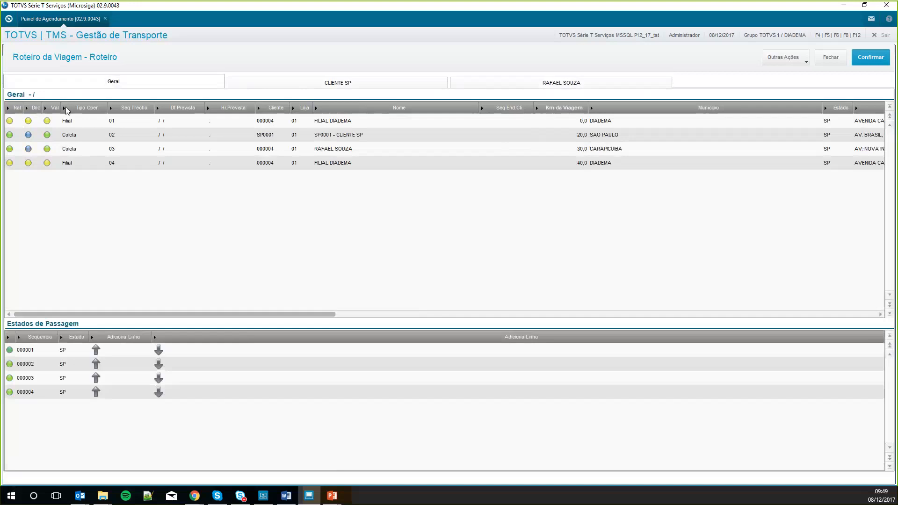
click(193, 161)
key(Down)
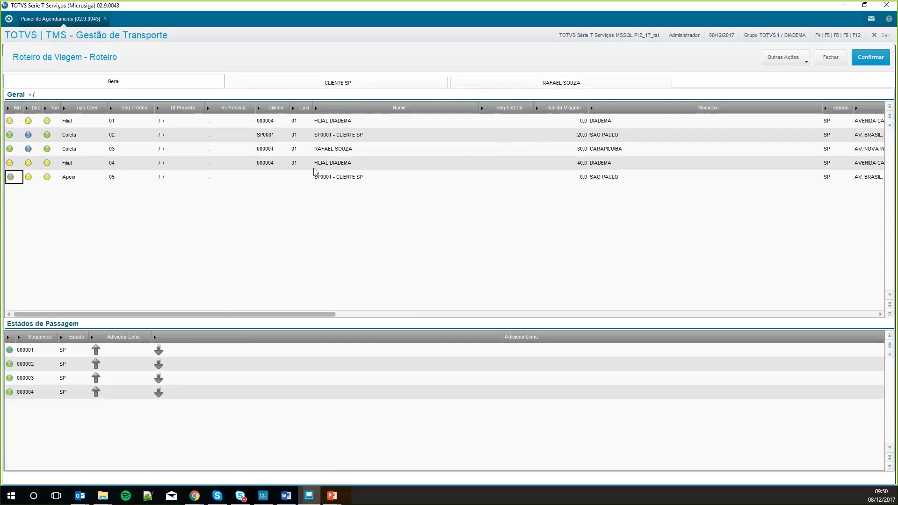
Assign client TMSGFE-2, store 01, to the new Apoio stop using the client lookup
key(Right)
key(Right)
key(Right)
key(Right)
key(Return)
key(F3)
key(Tab)
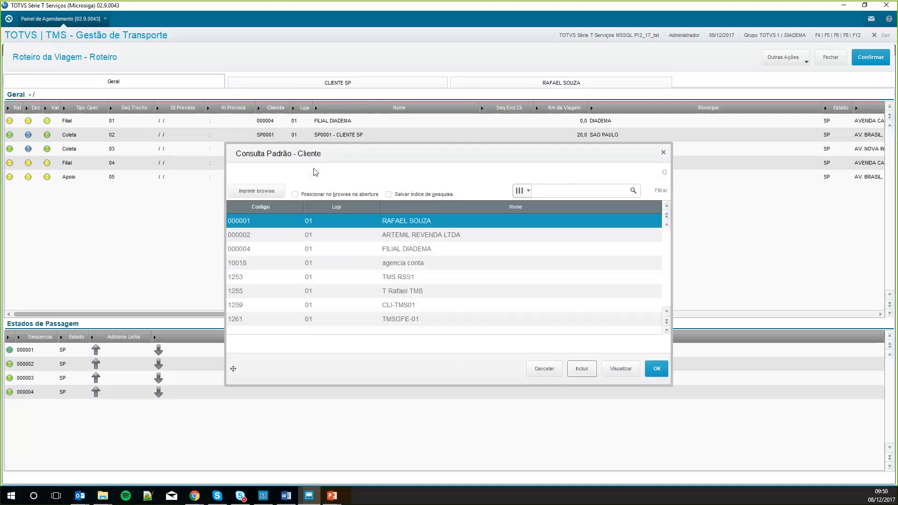
click(434, 318)
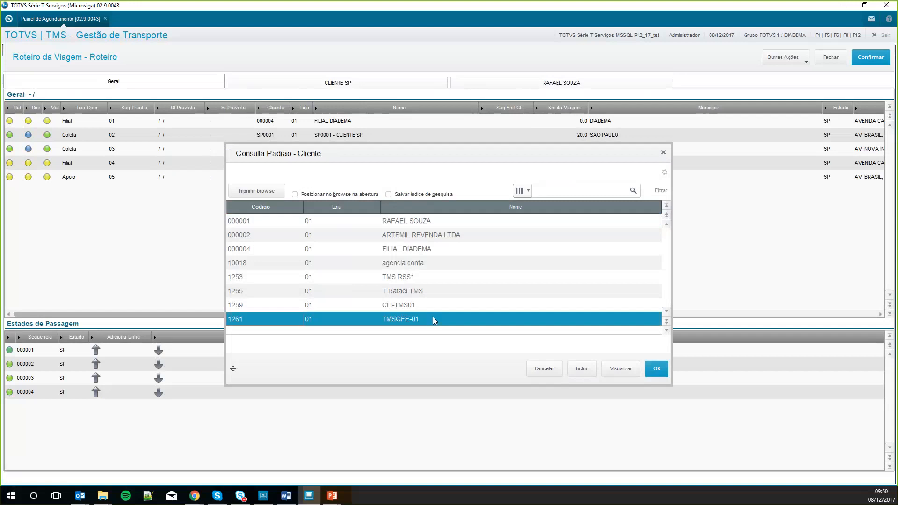
scroll(433, 318, down, 2)
scroll(433, 319, down, 1)
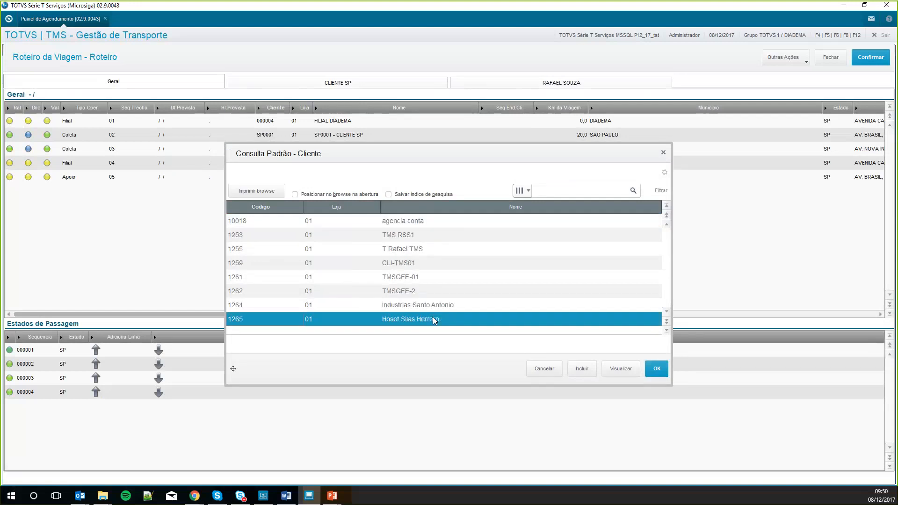
scroll(433, 319, up, 3)
key(Return)
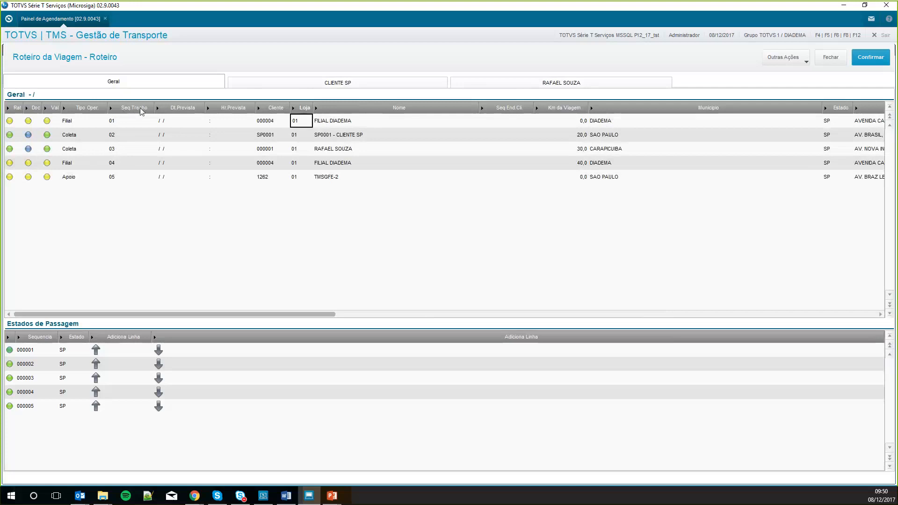
Change the Apoio stop's leg sequence to 03 so it falls between the two collections
click(120, 178)
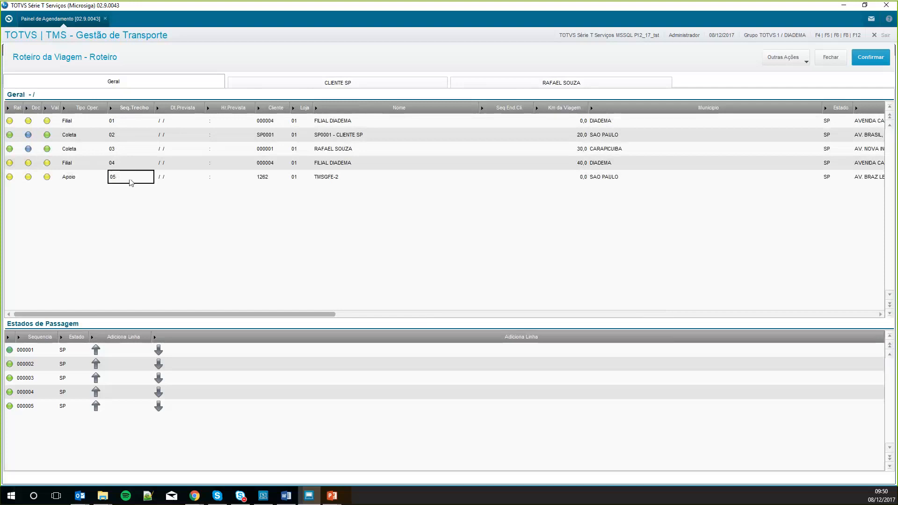
double_click(131, 181)
text(03)
key(Return)
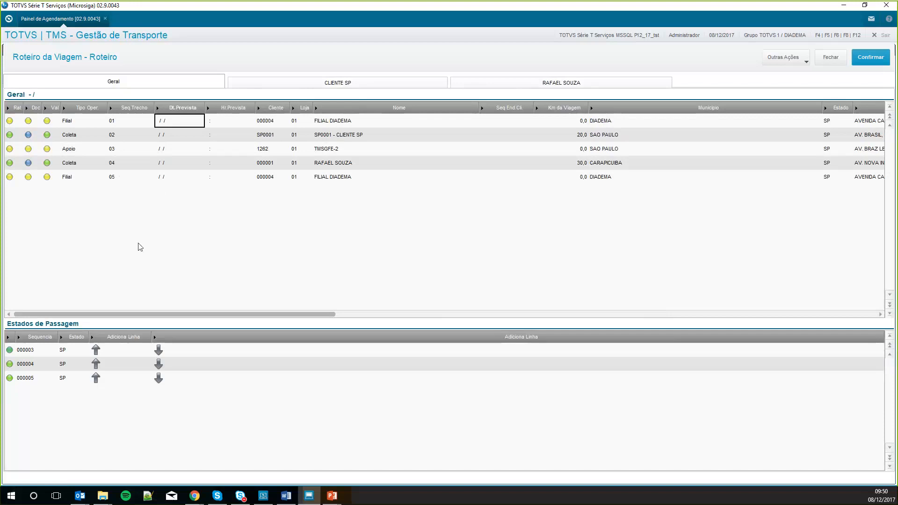
Insert a blank line as sequence 000002 in the passage states and mark it as deleted
click(60, 422)
scroll(57, 422, up, 2)
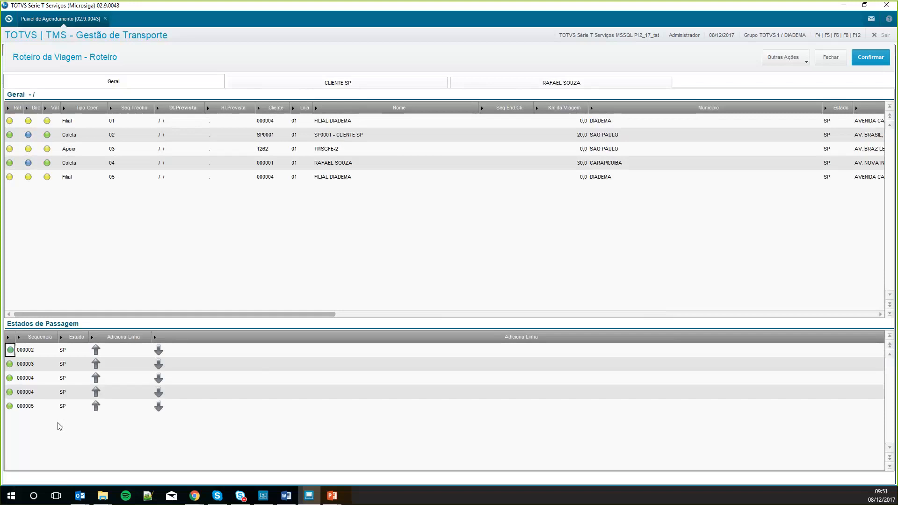
scroll(65, 426, up, 1)
click(96, 364)
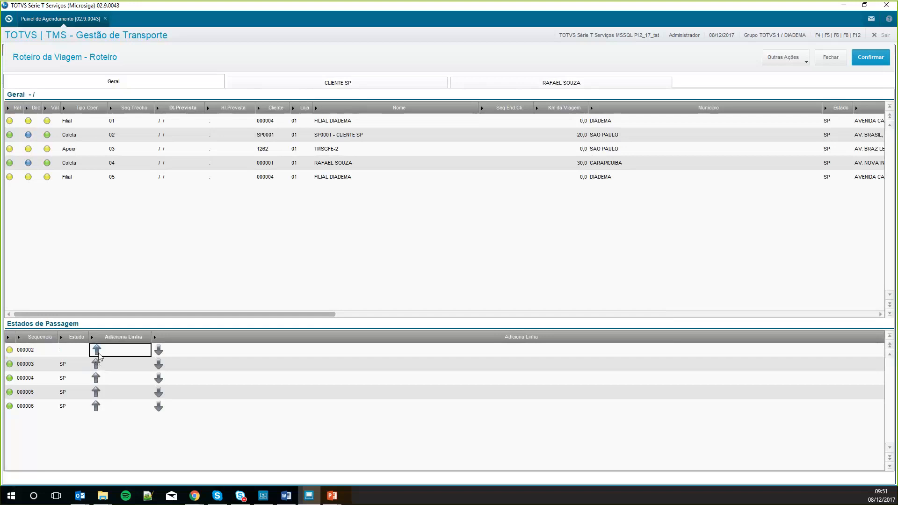
click(97, 351)
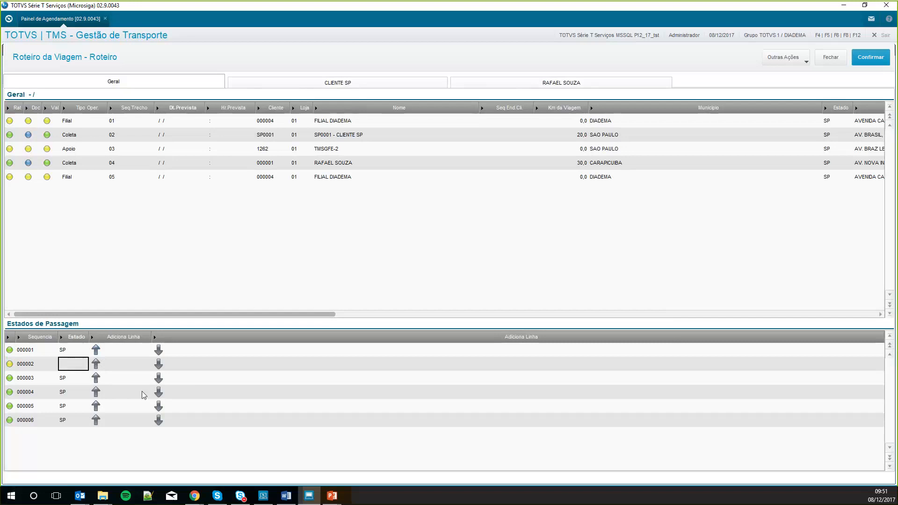
click(101, 392)
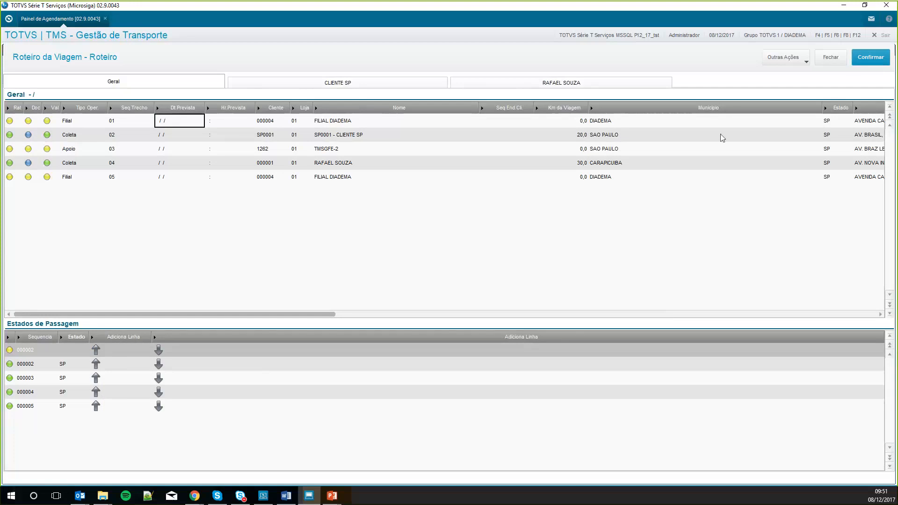
Check both payers' itineraries against the general one and confirm the trip itinerary
click(411, 83)
click(507, 85)
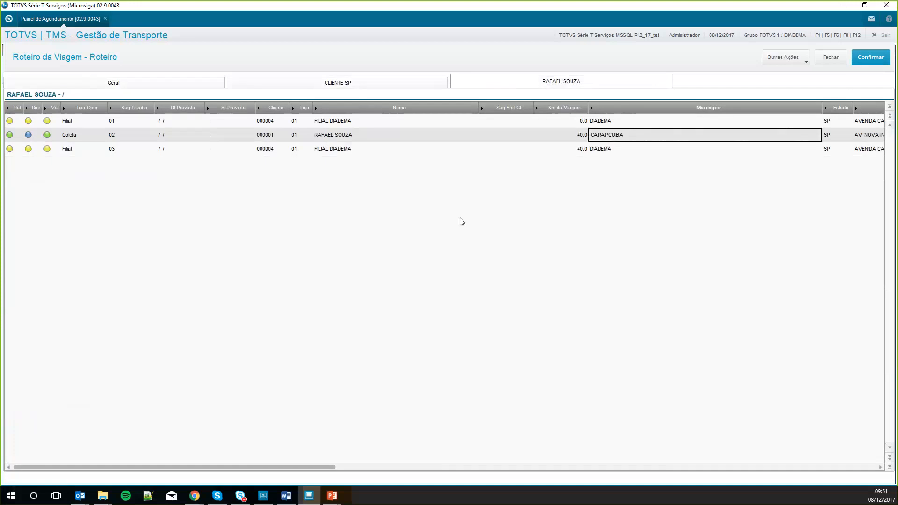
click(367, 81)
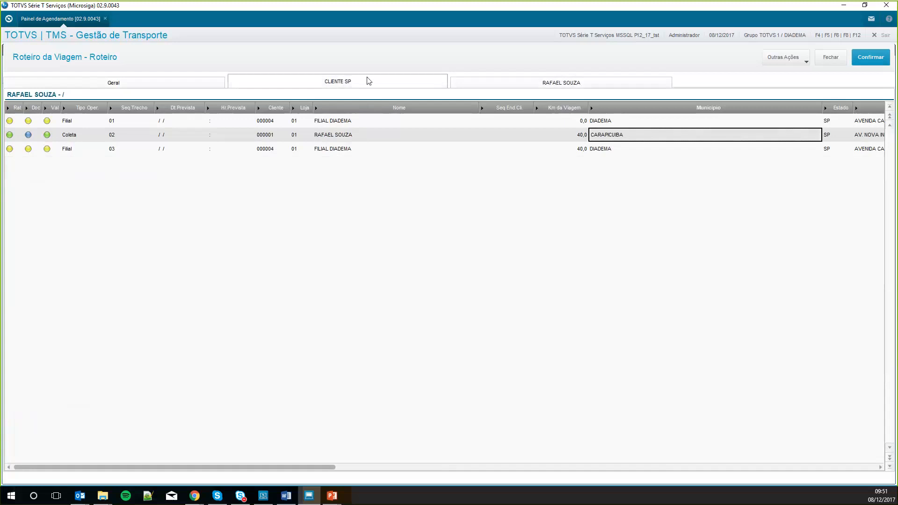
click(507, 84)
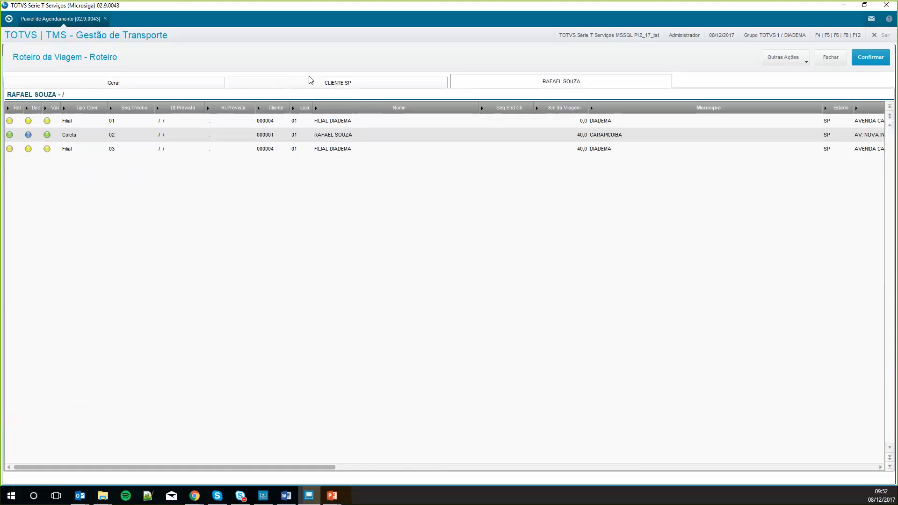
click(158, 81)
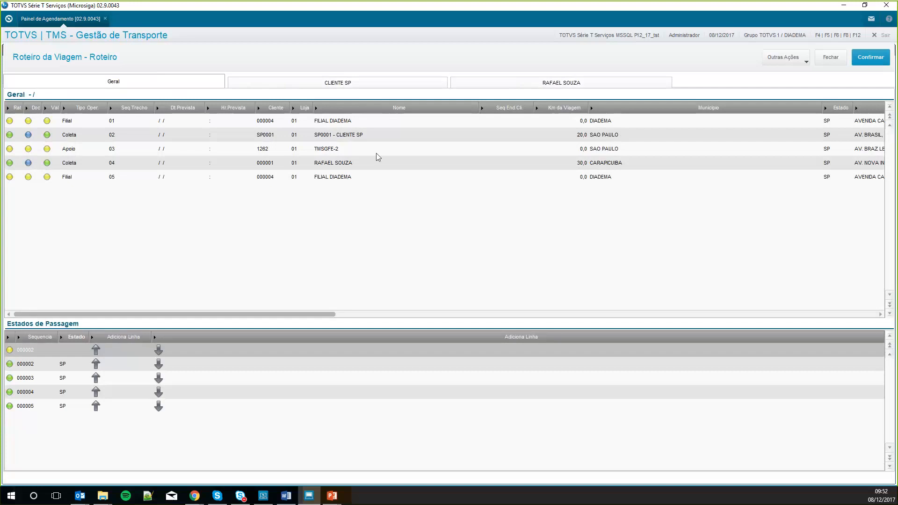
click(865, 61)
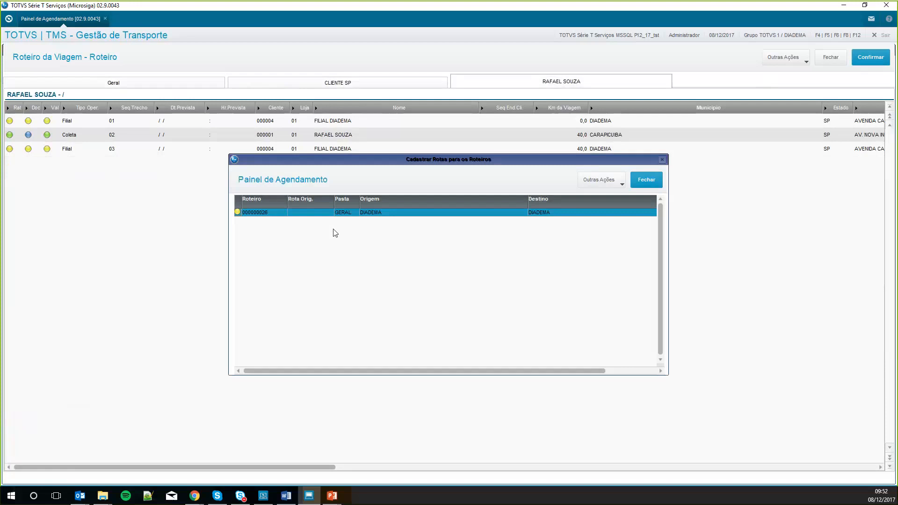
Check the route status legend, register suggested route RTTRAT for the general itinerary, and close the route registration
double_click(238, 212)
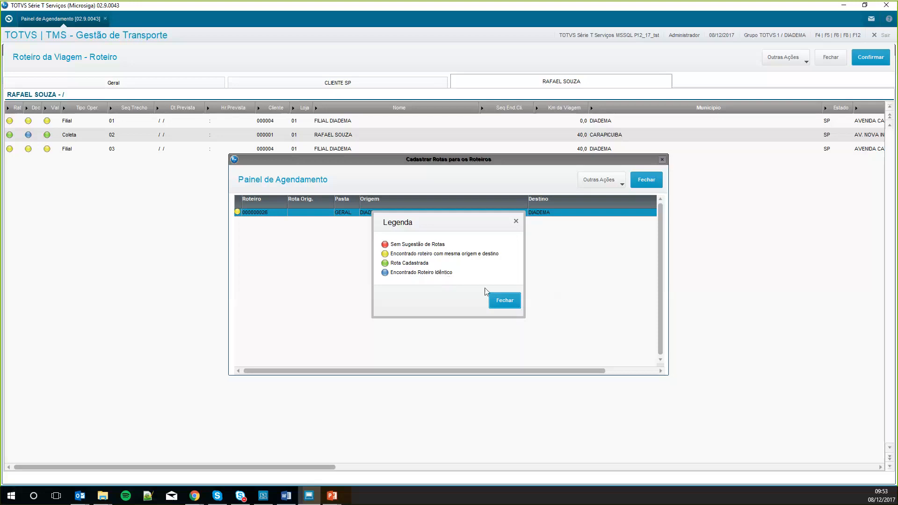
click(508, 302)
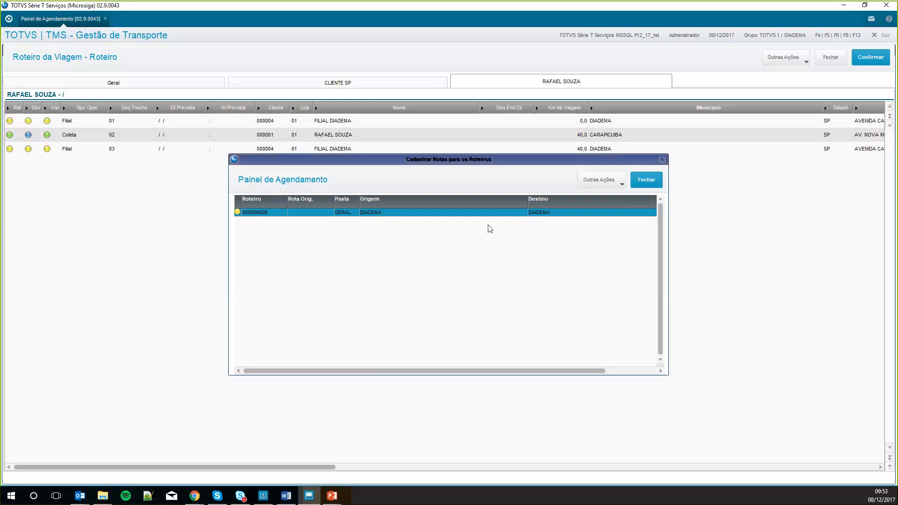
click(614, 180)
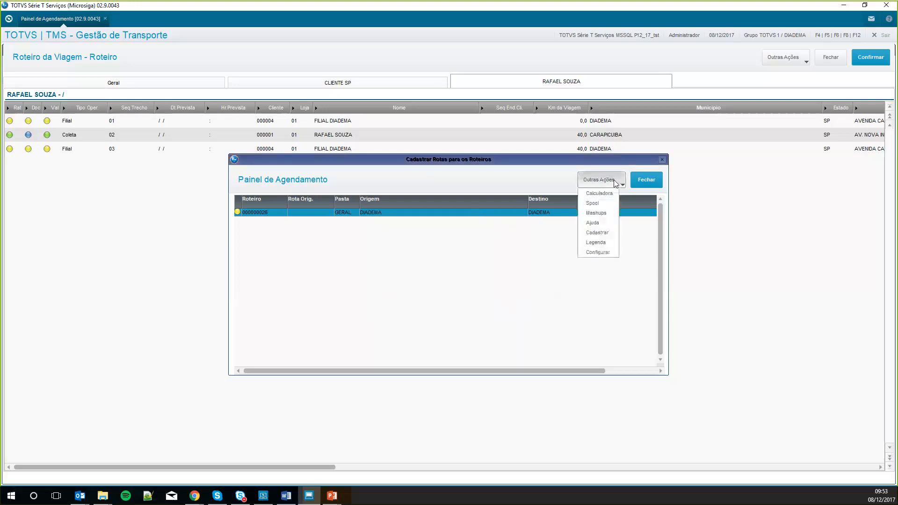
click(602, 232)
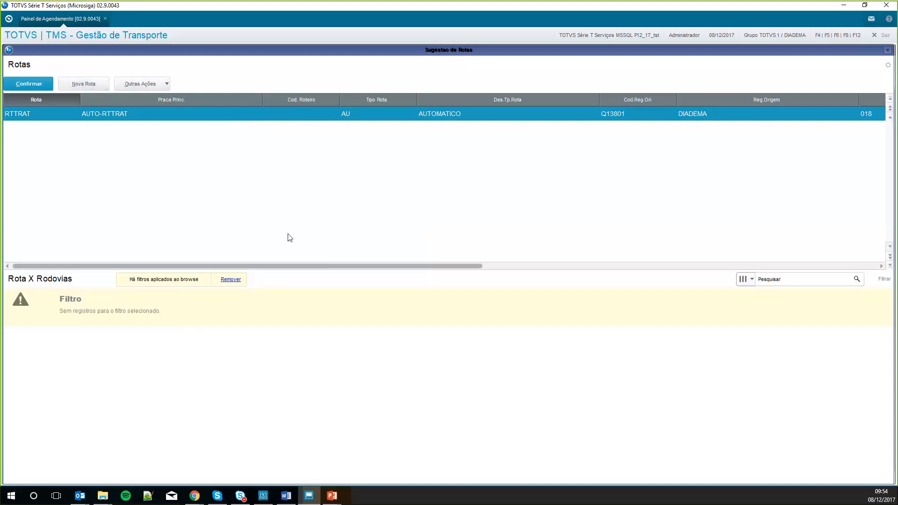
click(27, 86)
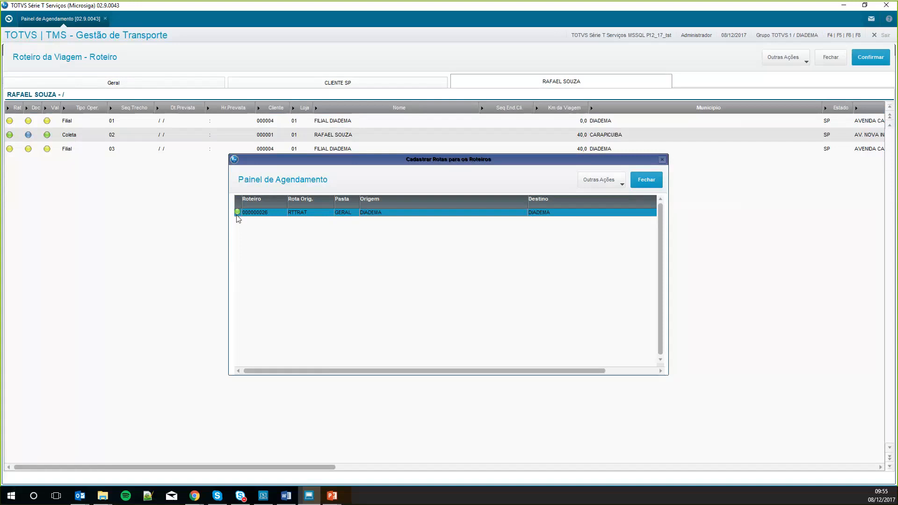
click(646, 180)
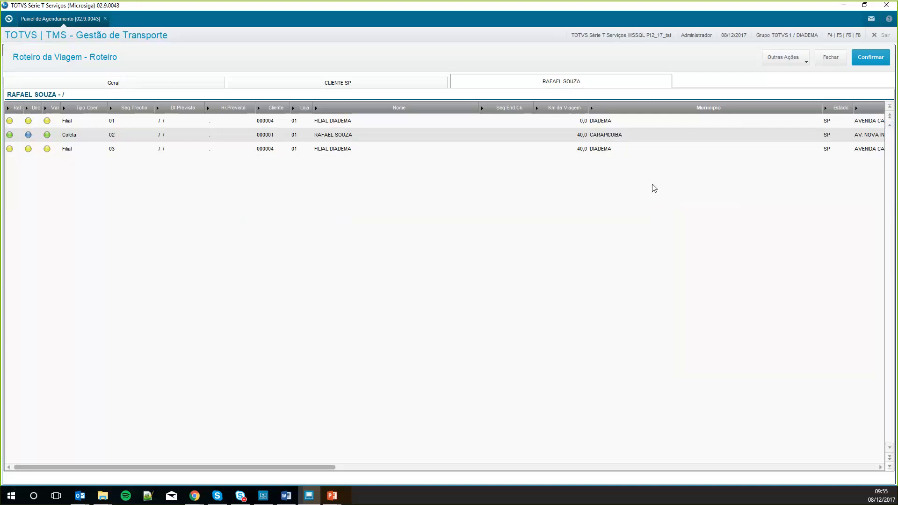
Confirm the trip generation and review the header data and collection documents of the new trip on route RTTRAT
click(538, 300)
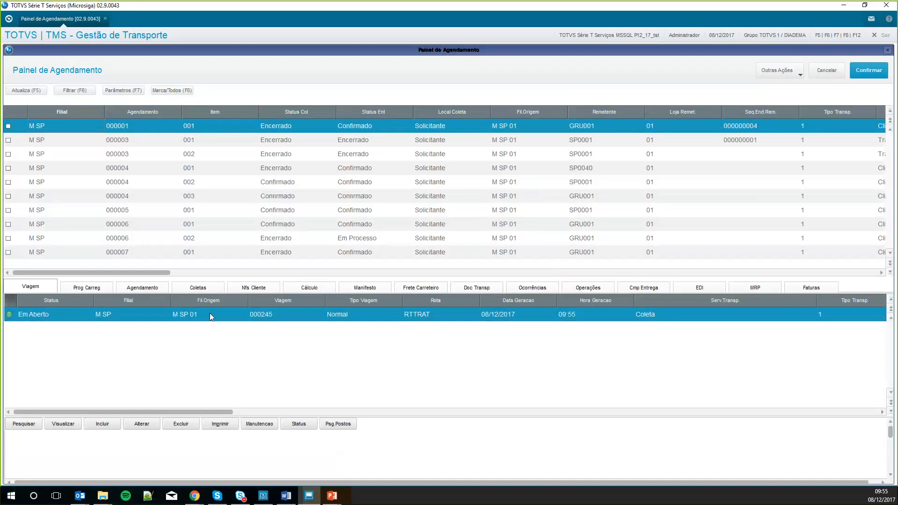
click(69, 426)
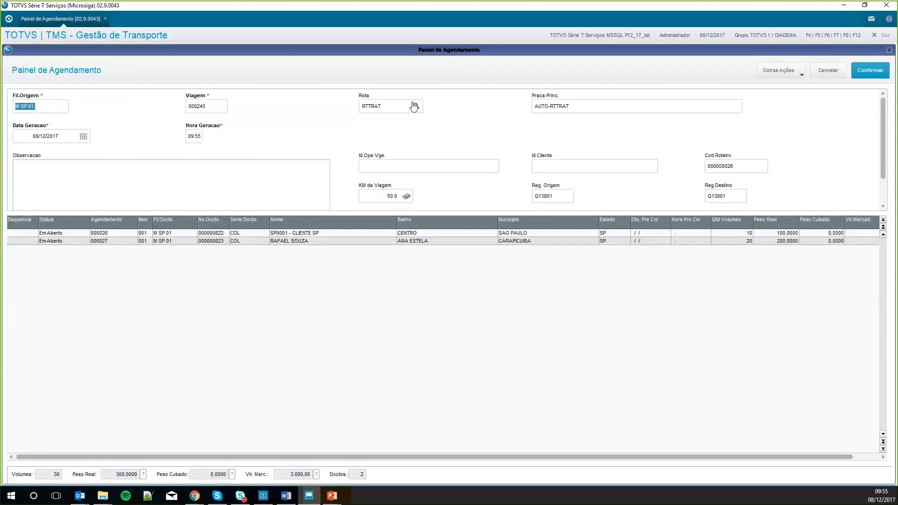
scroll(692, 156, down, 1)
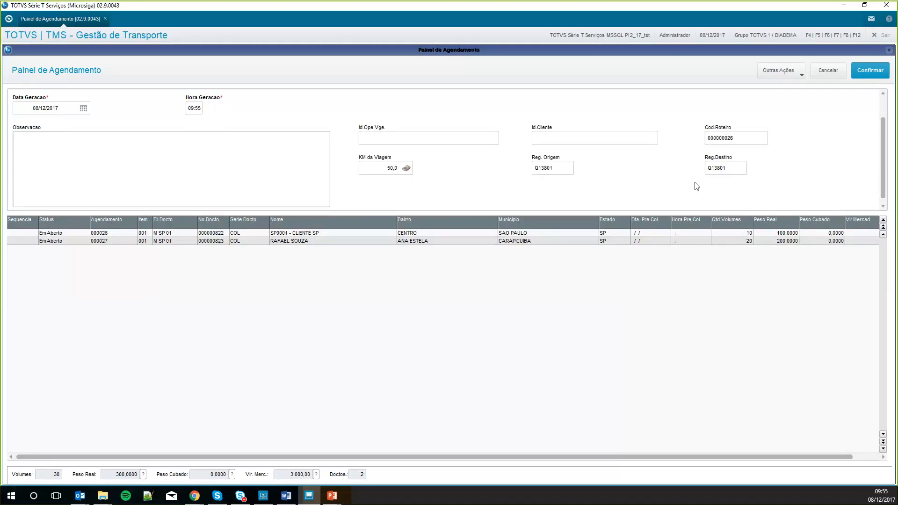
scroll(696, 184, up, 2)
Open the trip's itinerary in view mode and examine the general stops, including the Apoio stop in sequence 03
click(779, 73)
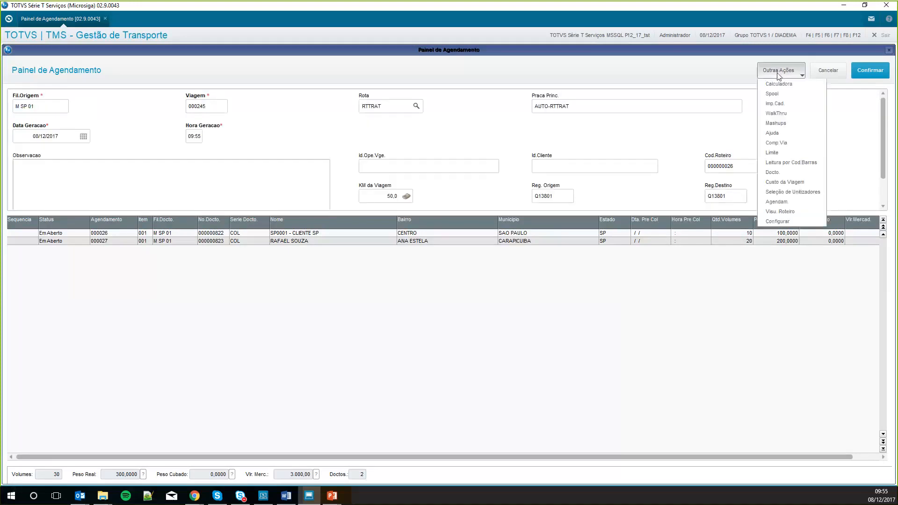
click(780, 212)
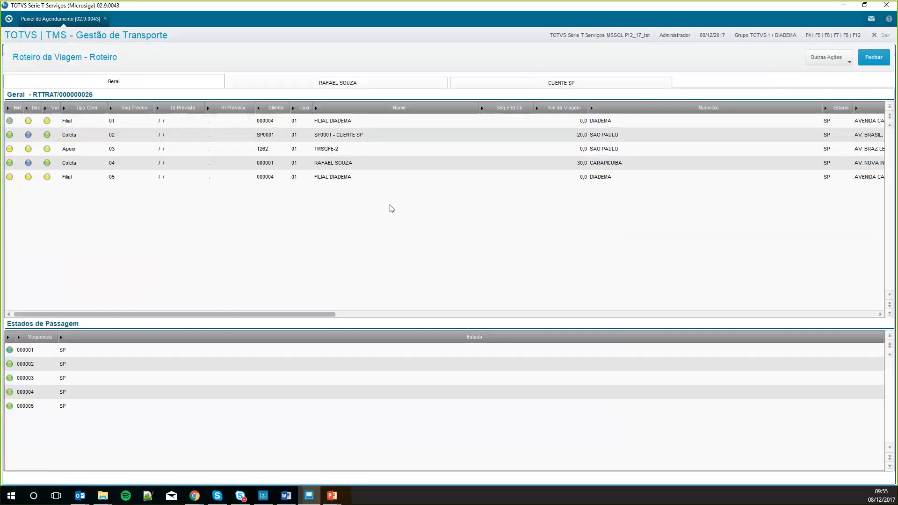
click(117, 147)
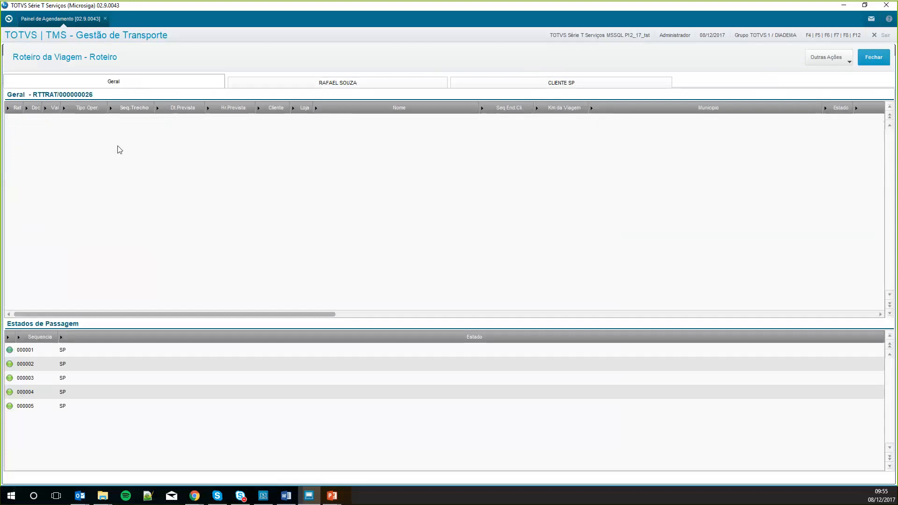
click(374, 150)
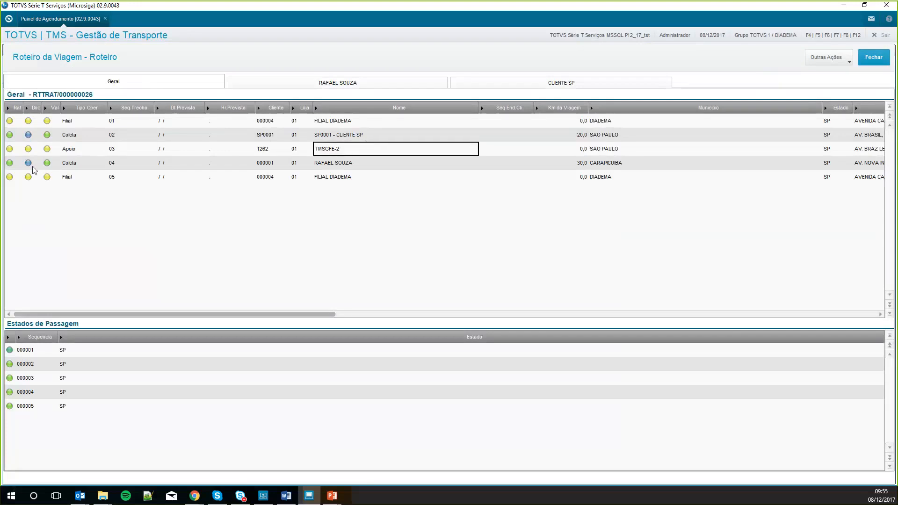
Check the Rateio status legend, and sort the general itinerary stops by document status and back by leg sequence
click(9, 121)
double_click(9, 122)
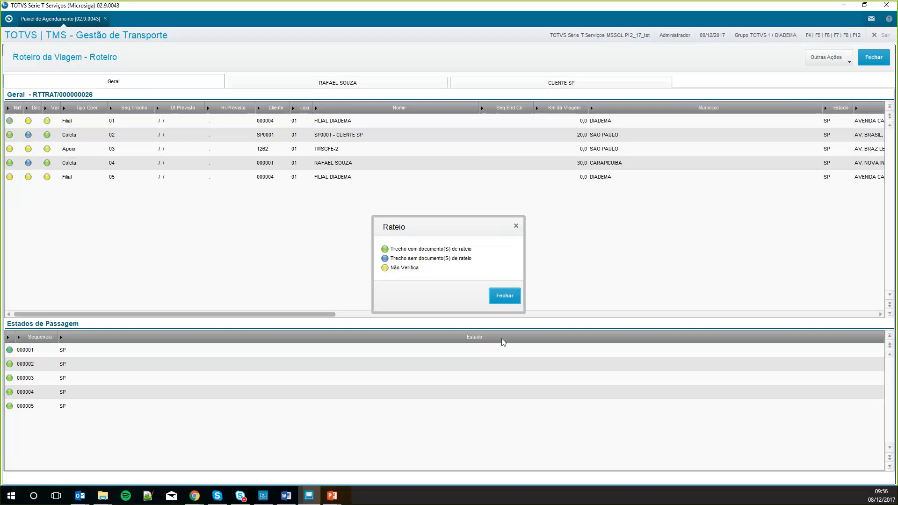
click(505, 296)
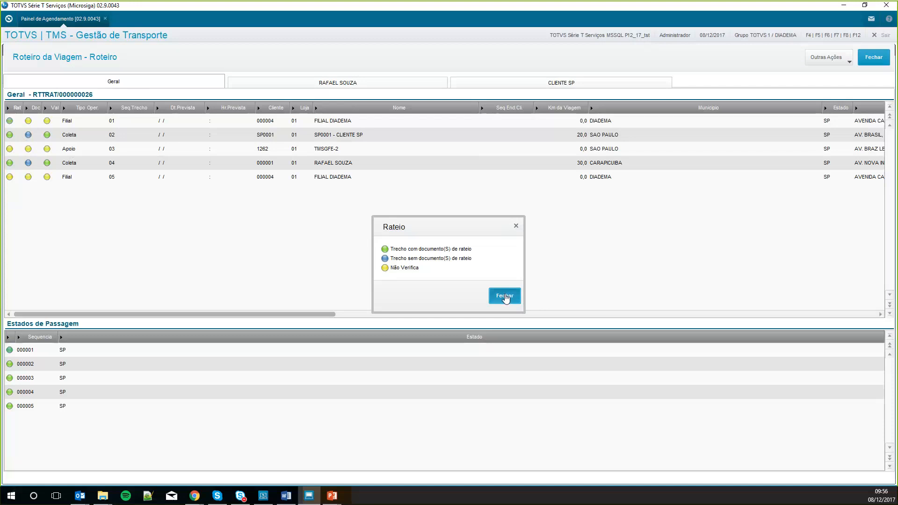
click(34, 108)
click(34, 108)
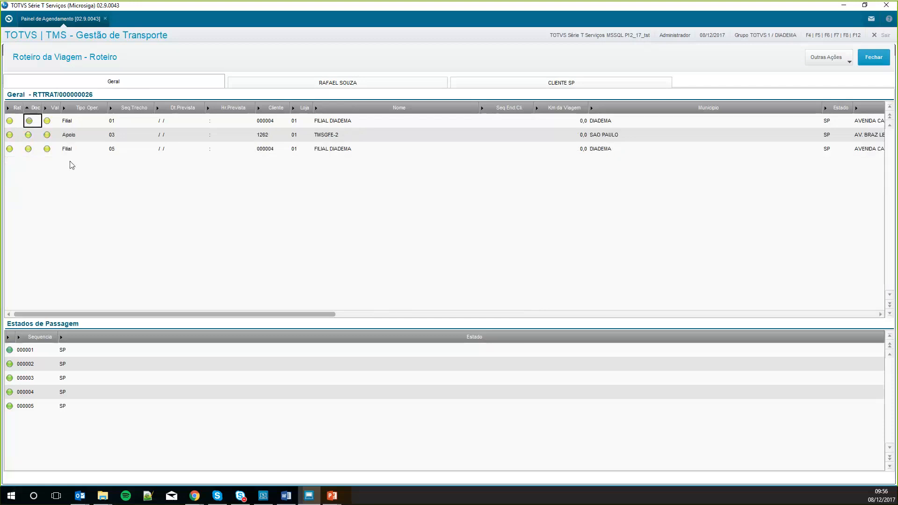
click(36, 109)
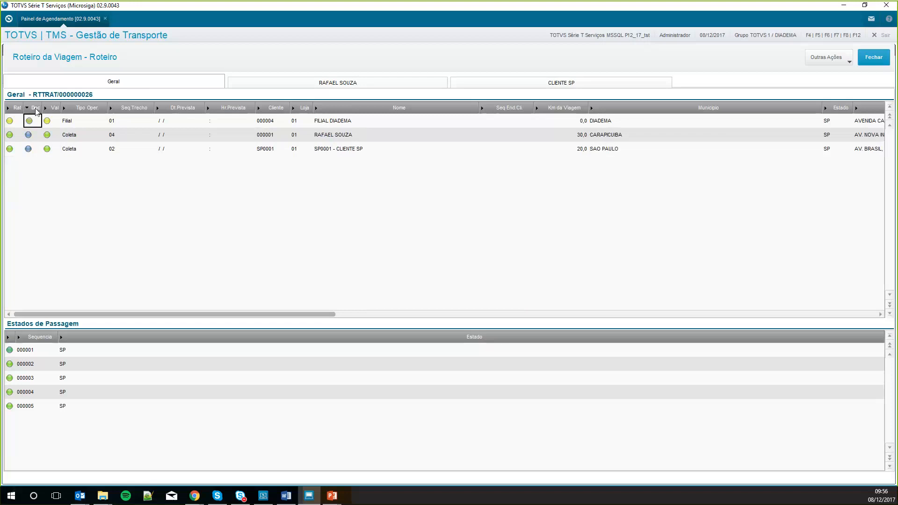
click(117, 110)
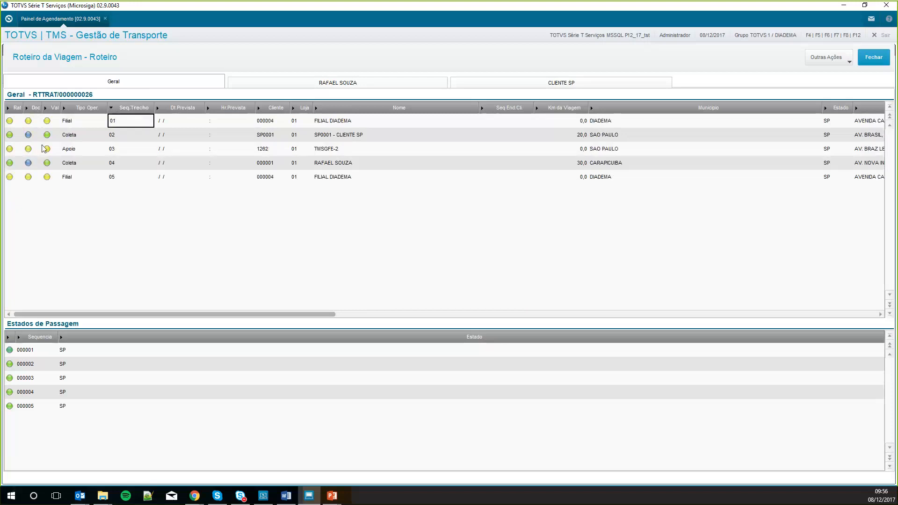
Check the Docto.Gerado and Valorização do Trecho legends, and close the itinerary and trip views
double_click(28, 121)
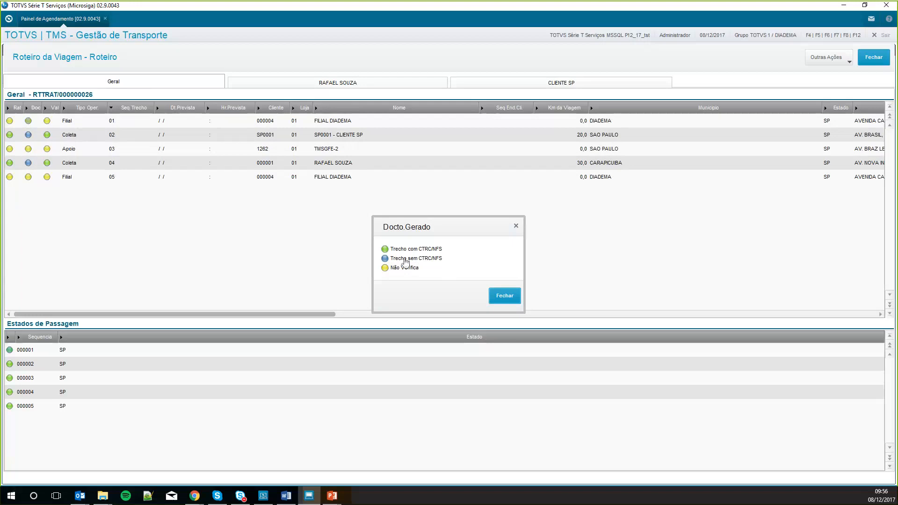
click(517, 227)
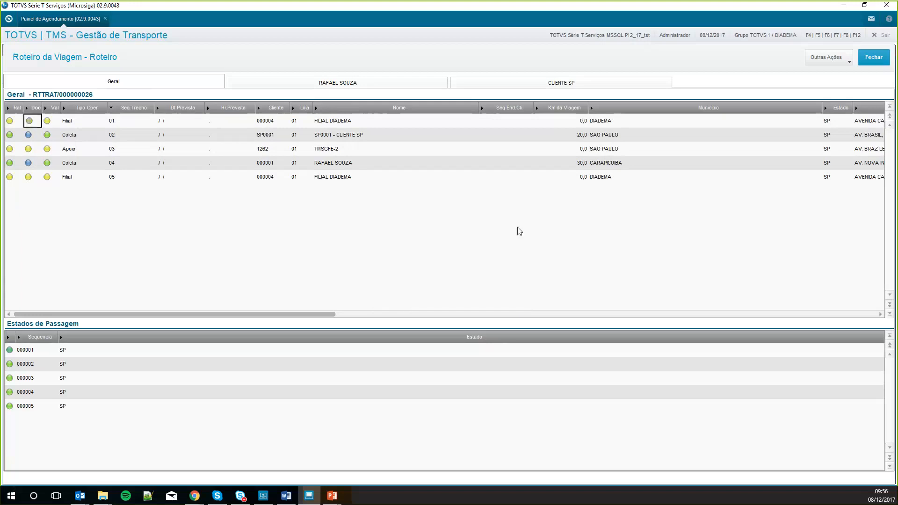
double_click(48, 121)
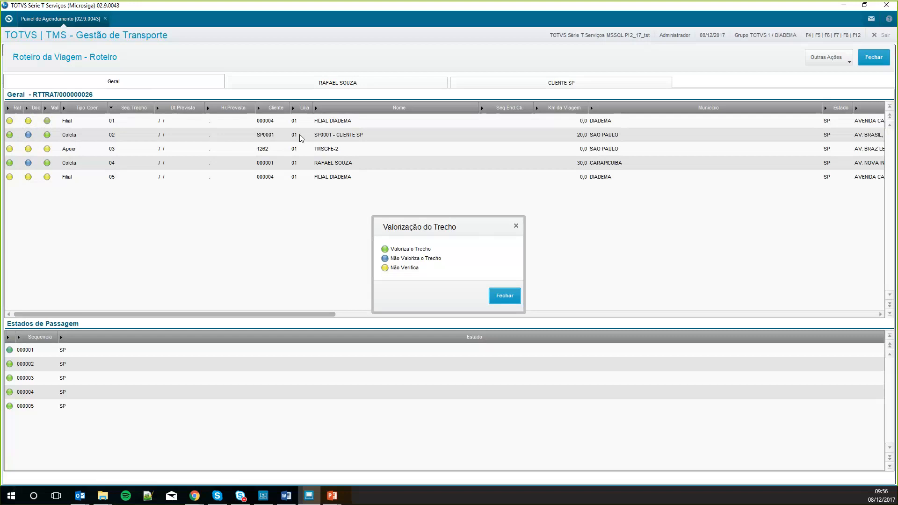
click(495, 298)
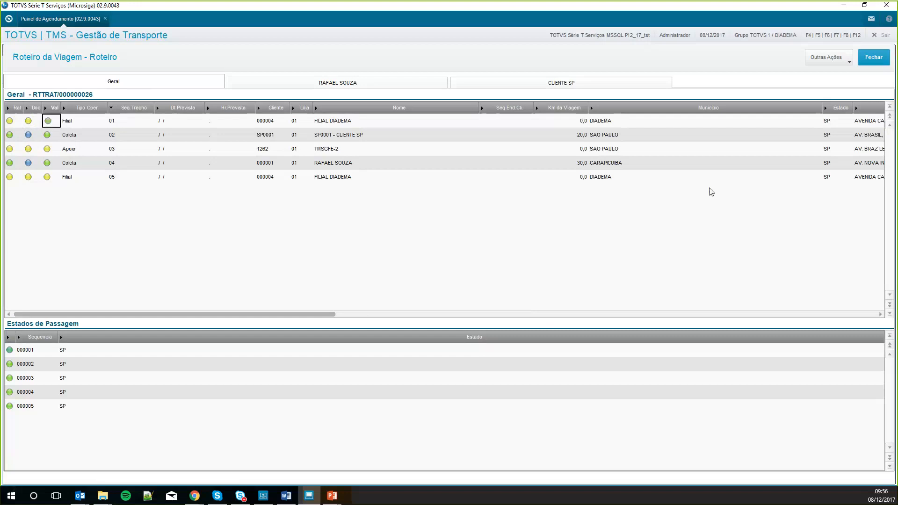
click(879, 61)
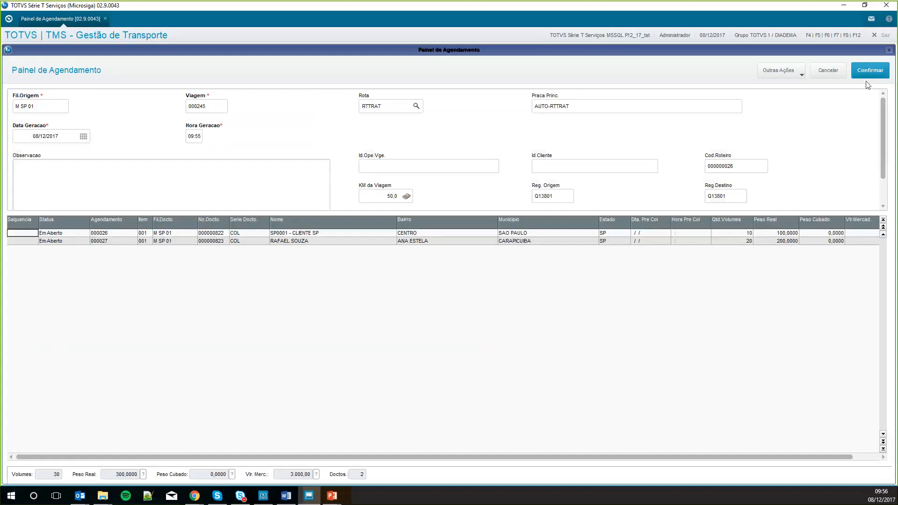
click(837, 71)
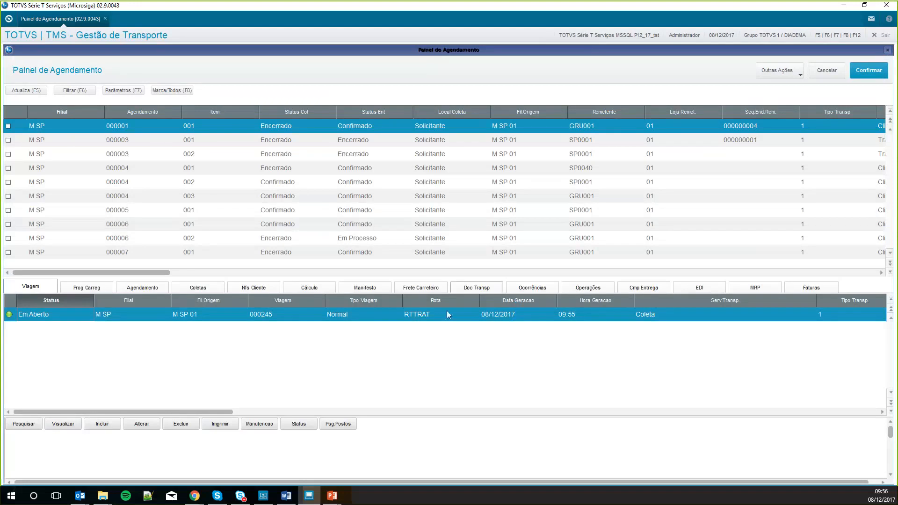
Close the open RTTRAT collection trip through its Fechamento maintenance and confirm the closing
click(250, 423)
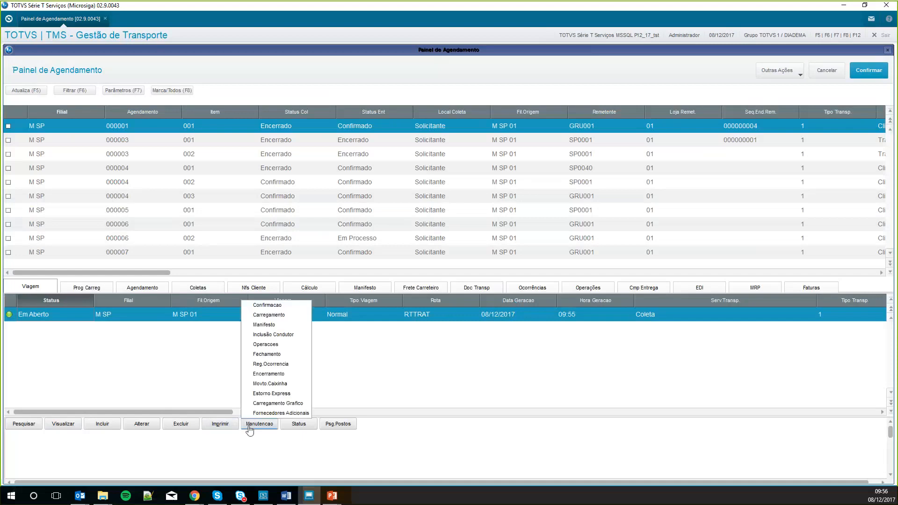
click(272, 355)
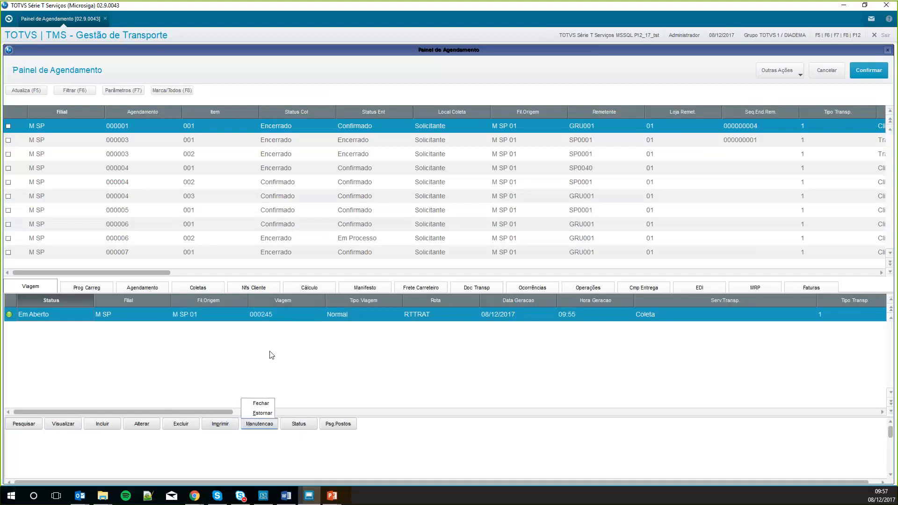
click(262, 403)
click(511, 315)
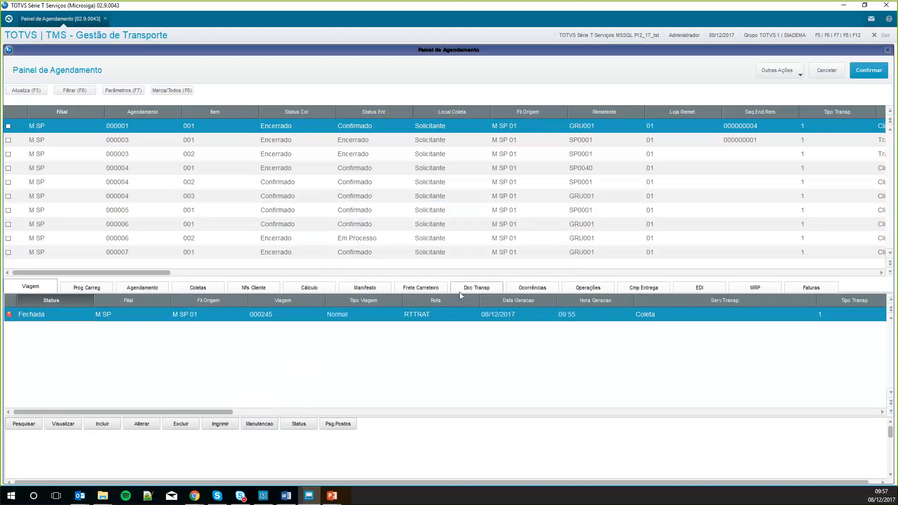
View the freight composition of the trip's second collection document, and close the document
click(465, 288)
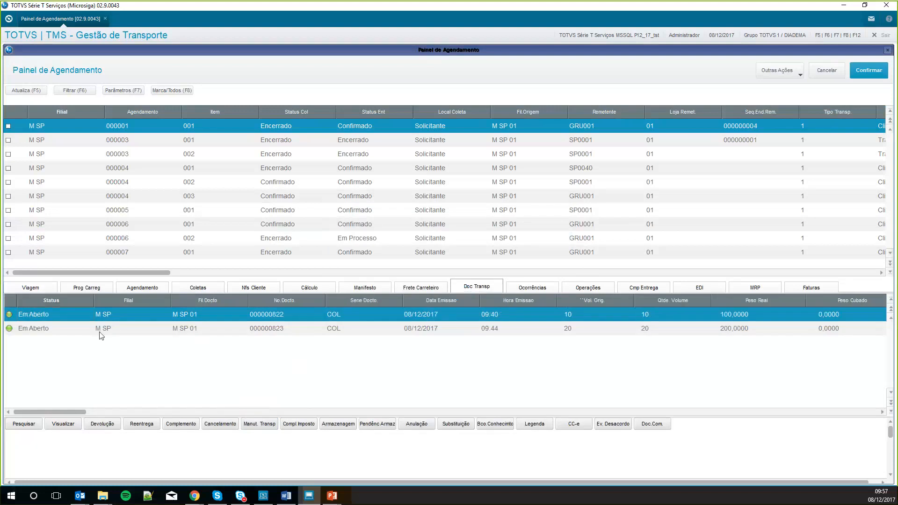
click(100, 331)
click(63, 424)
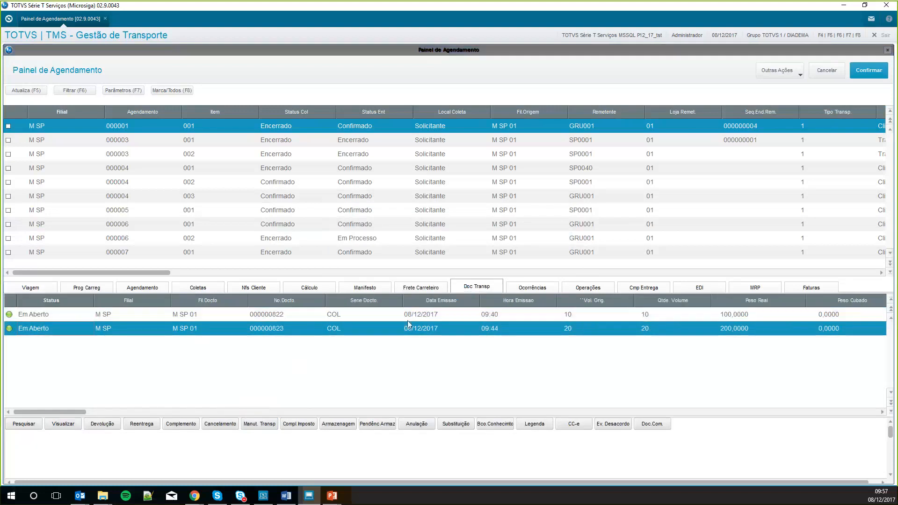
click(858, 71)
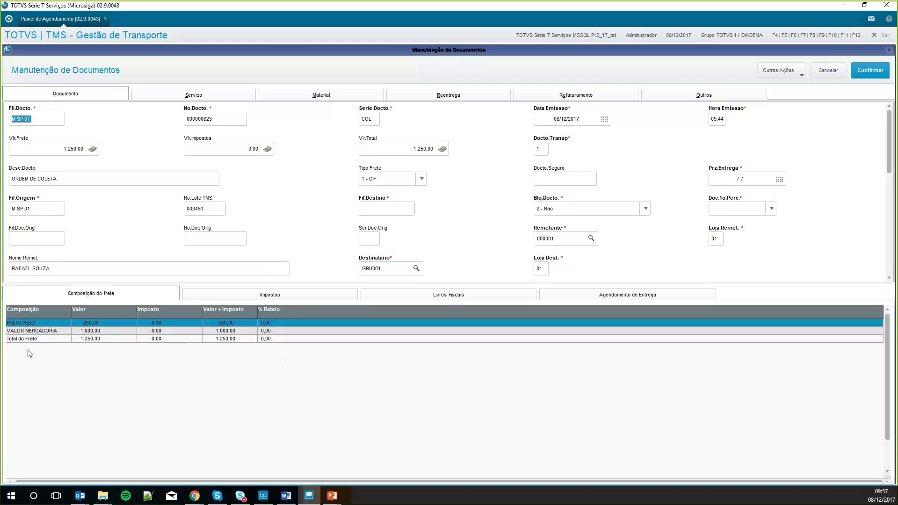
click(861, 75)
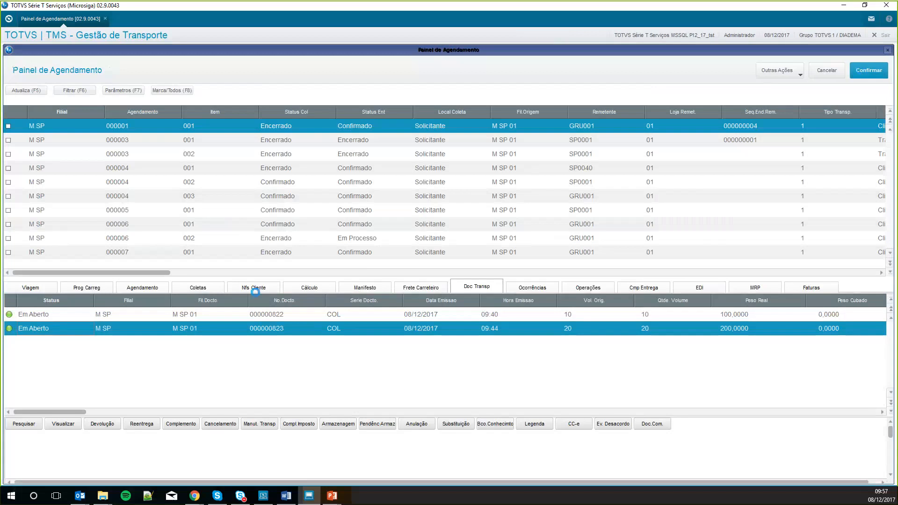
Report the trip's SAIDA DE VIAGEM operation with start and completion on 08/12/2017 at 09:57
click(39, 287)
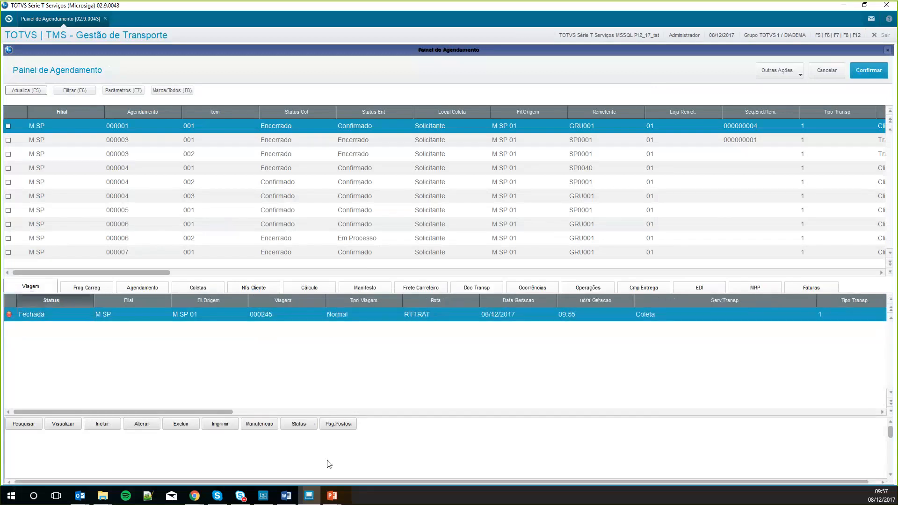
click(244, 423)
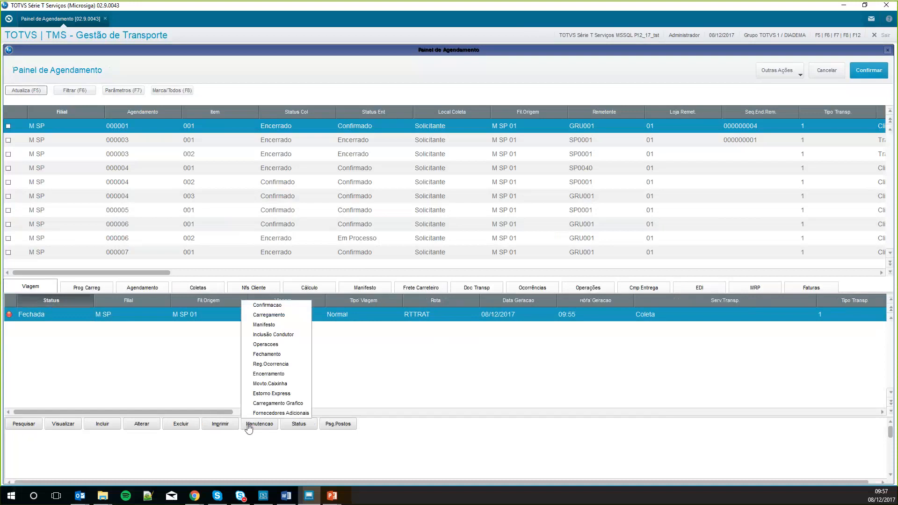
click(281, 345)
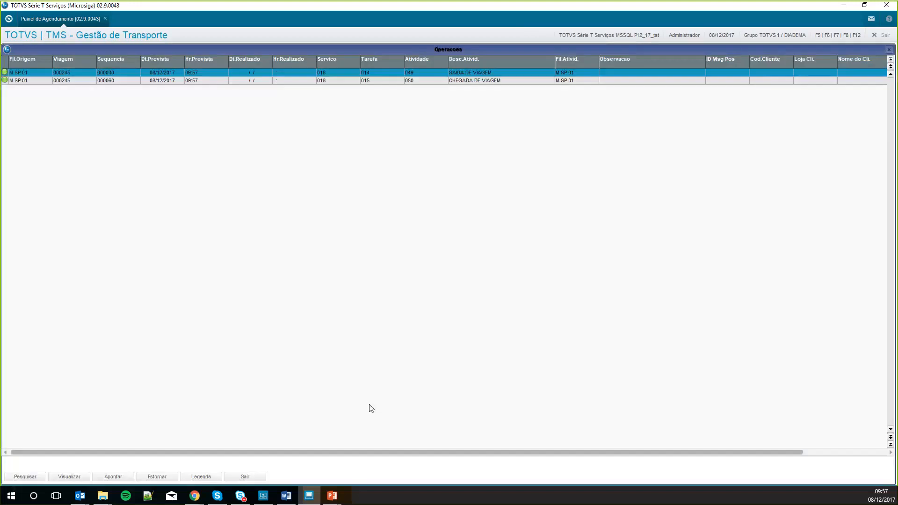
click(123, 478)
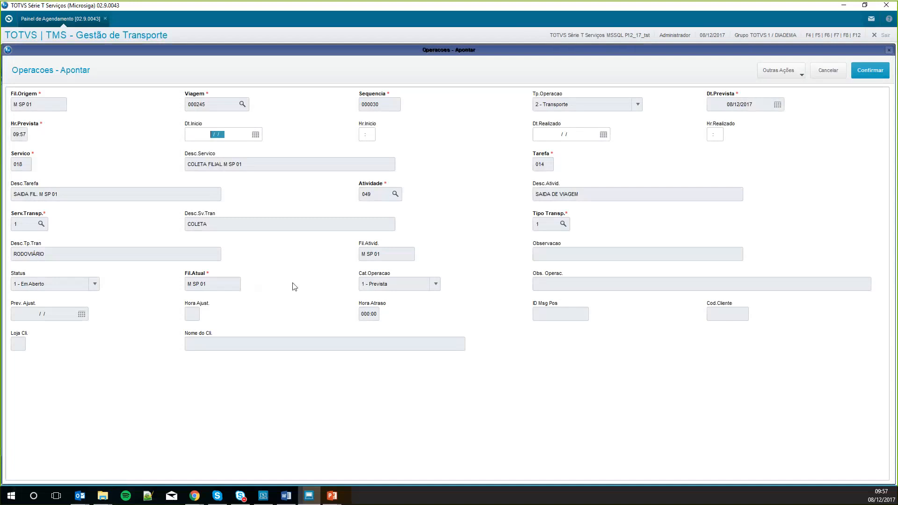
click(254, 135)
key(Tab)
text(0957)
key(Tab)
key(F3)
text(09)
click(872, 77)
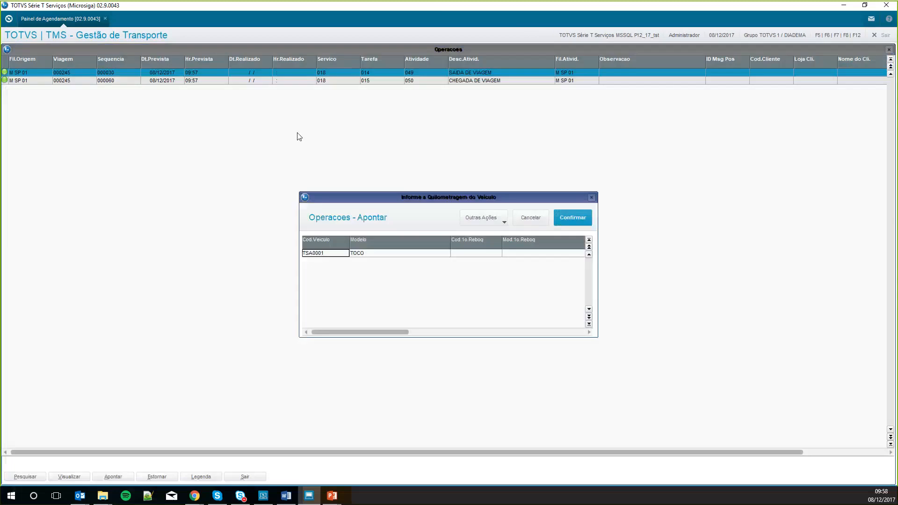
Set the departure mileage (Km Saida) of vehicle TSA0001 to 100, accept the lower mileage, and confirm the operation
click(468, 254)
key(Right)
key(Right)
key(Right)
key(Right)
key(Right)
key(Right)
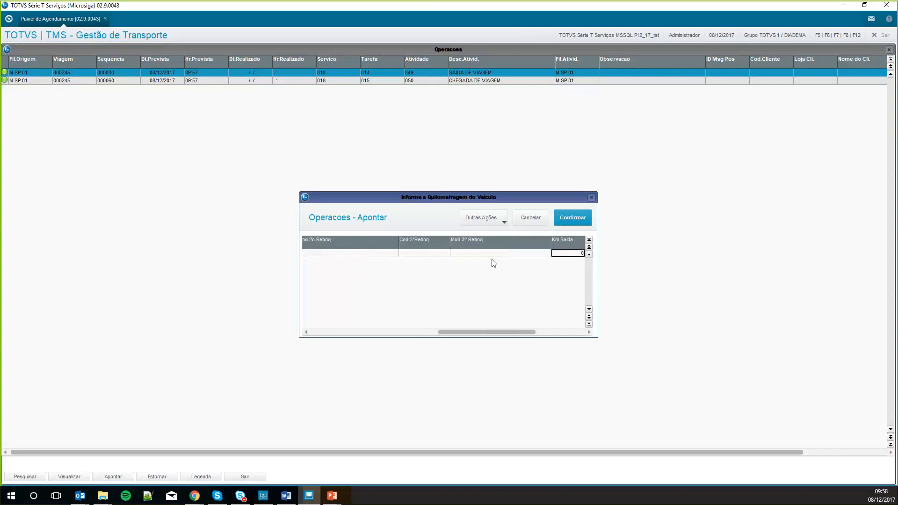
text(100)
key(Return)
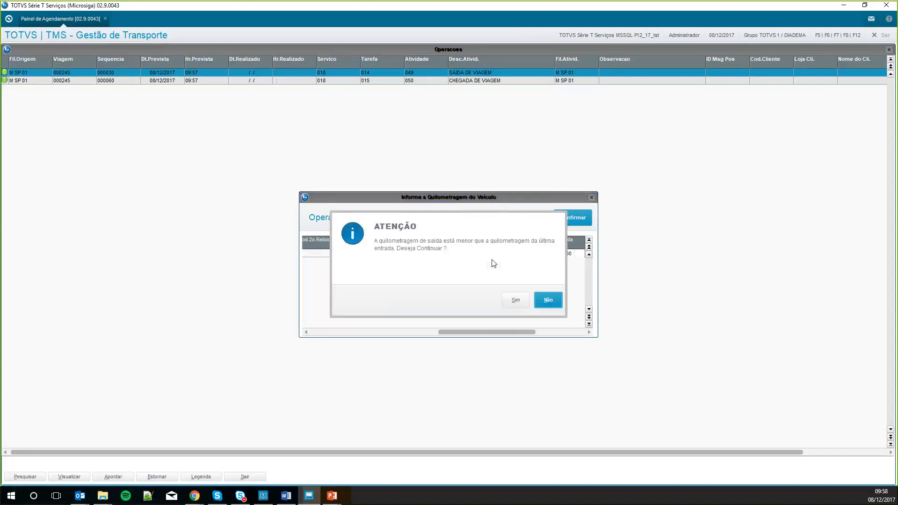
click(514, 300)
click(573, 217)
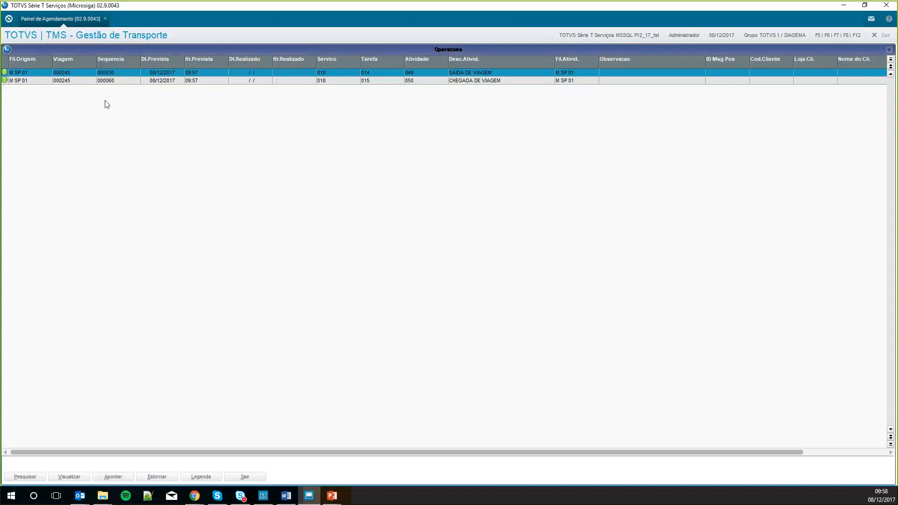
Report the trip's CHEGADA DE VIAGEM operation with start on 08/12/2017 at 09:58, including its completion date and time
click(107, 81)
click(114, 477)
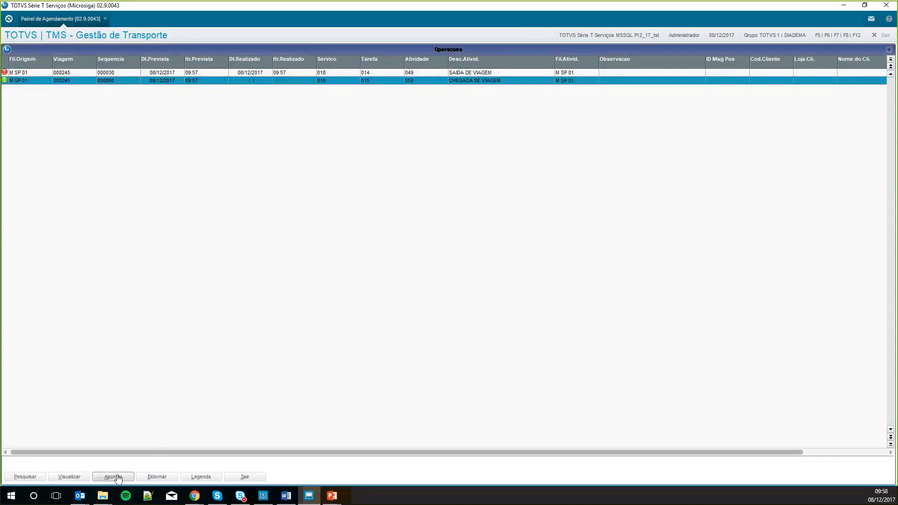
click(255, 135)
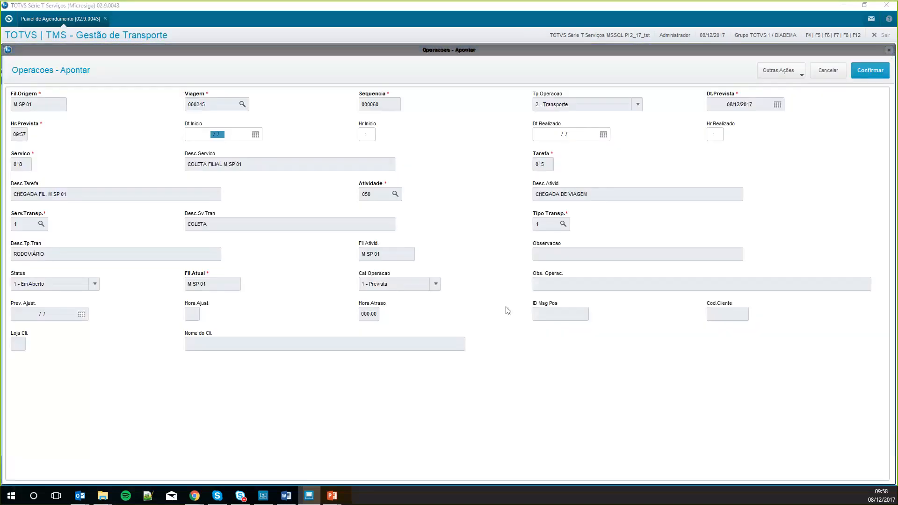
click(674, 351)
key(Tab)
text(0)
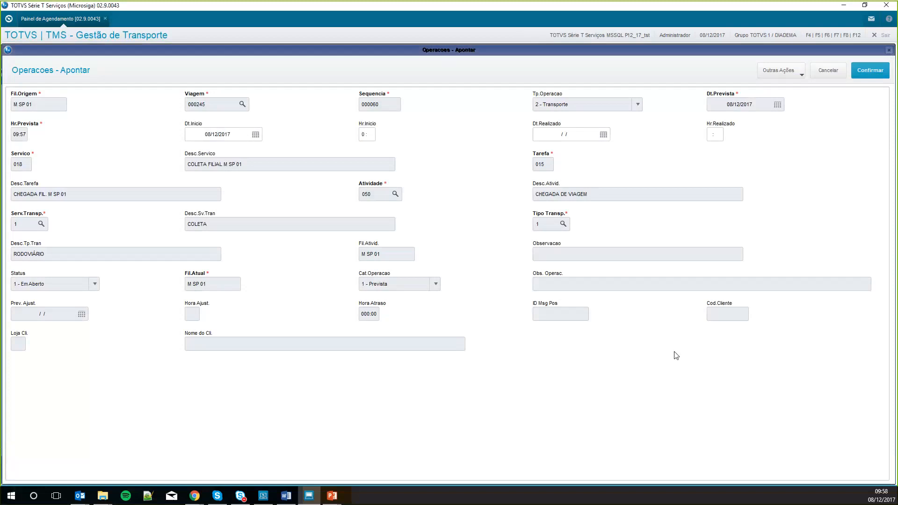
text(9:58)
key(Tab)
key(Tab)
text(0)
click(870, 70)
Set the arrival mileage (Km Entrada) of vehicle TSA0001 to 350
click(443, 253)
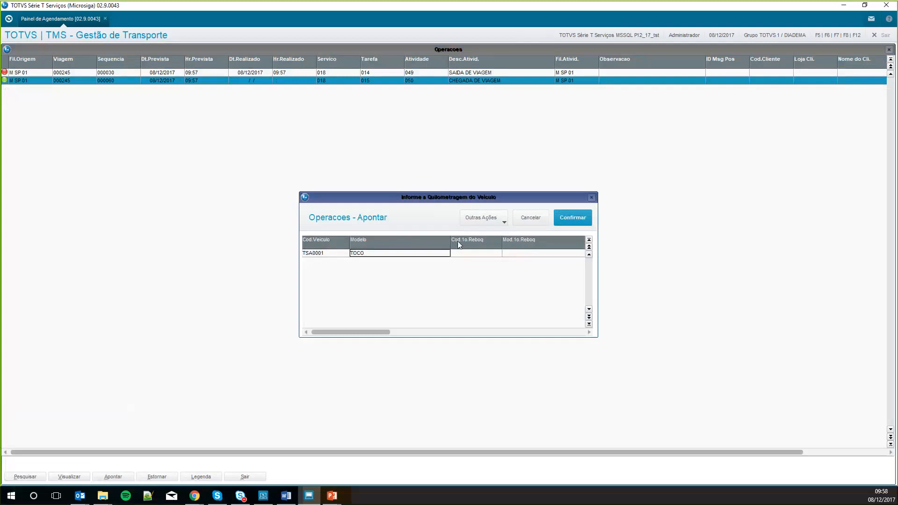
key(Right)
key(Right)
key(Right)
key(Right)
key(Right)
key(Right)
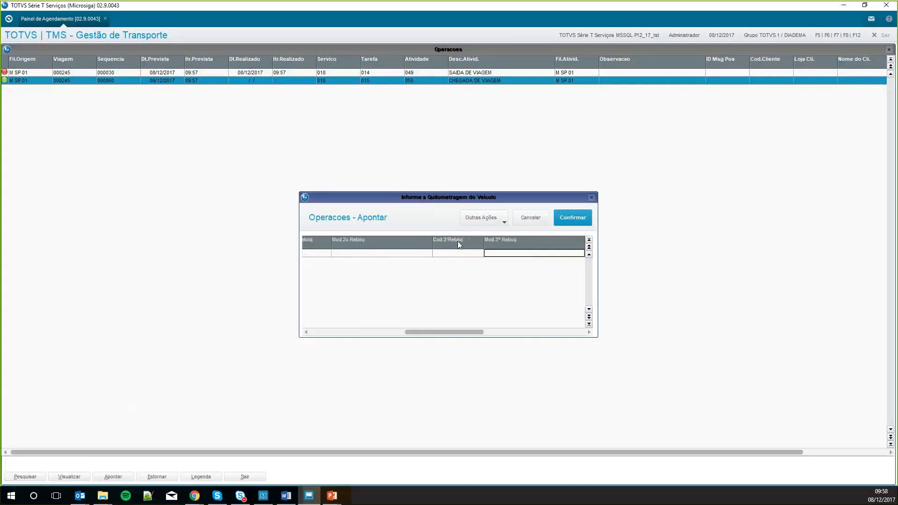
key(Right)
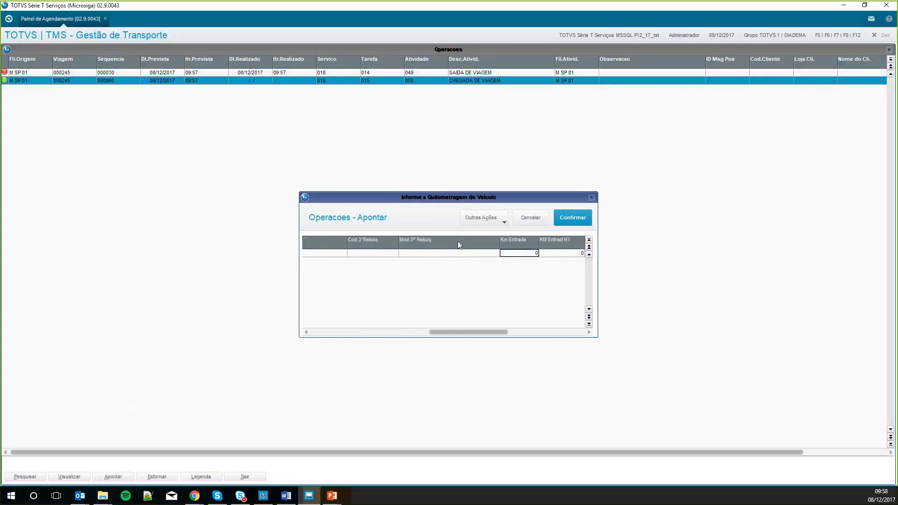
text(350)
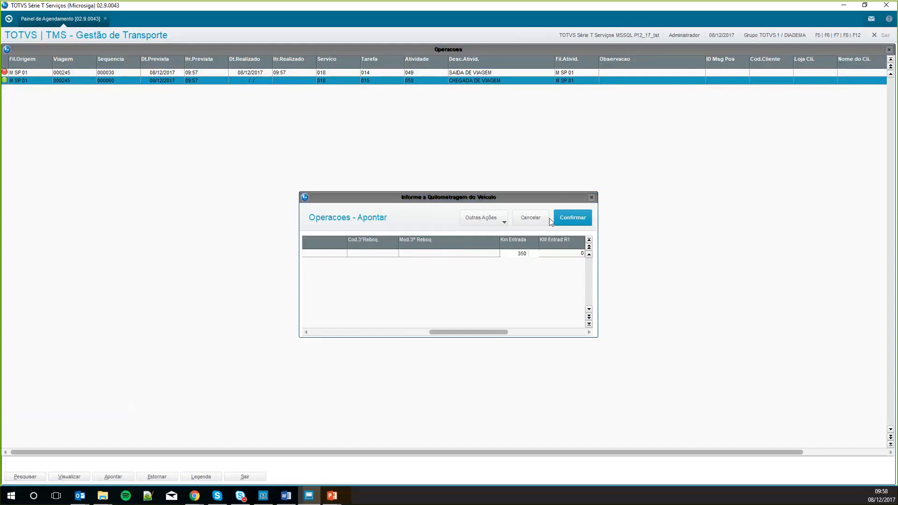
Record the vehicle's entry mileage as 350 for the trip arrival and leave the operations list
key(Return)
click(566, 220)
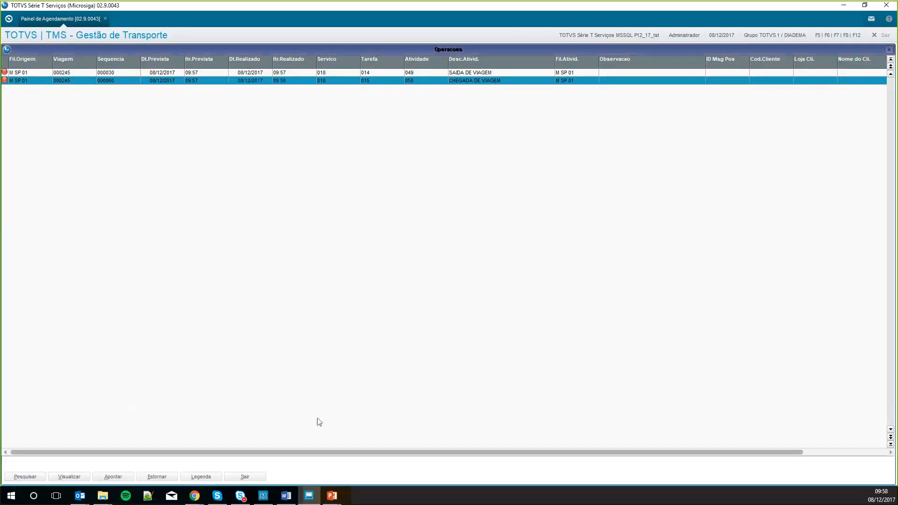
click(252, 475)
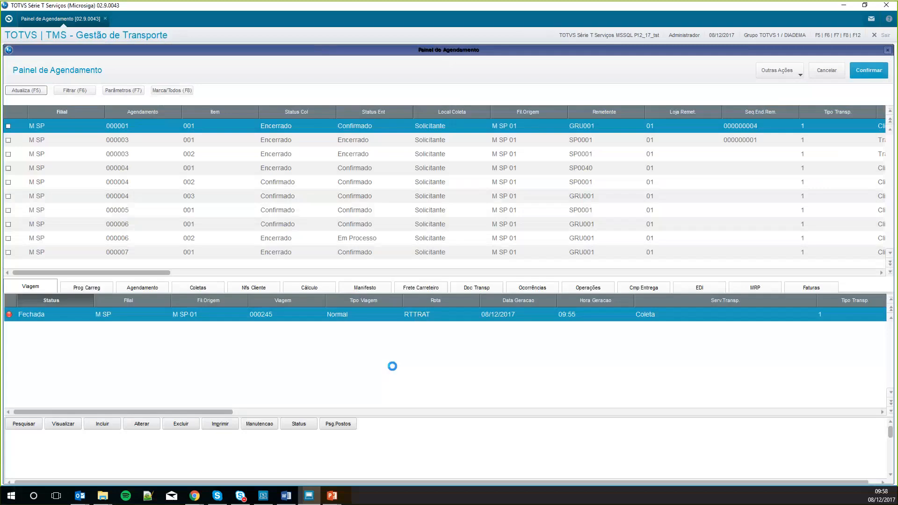
Start a new occurrence record for the current pickup trip from its maintenance options
click(270, 425)
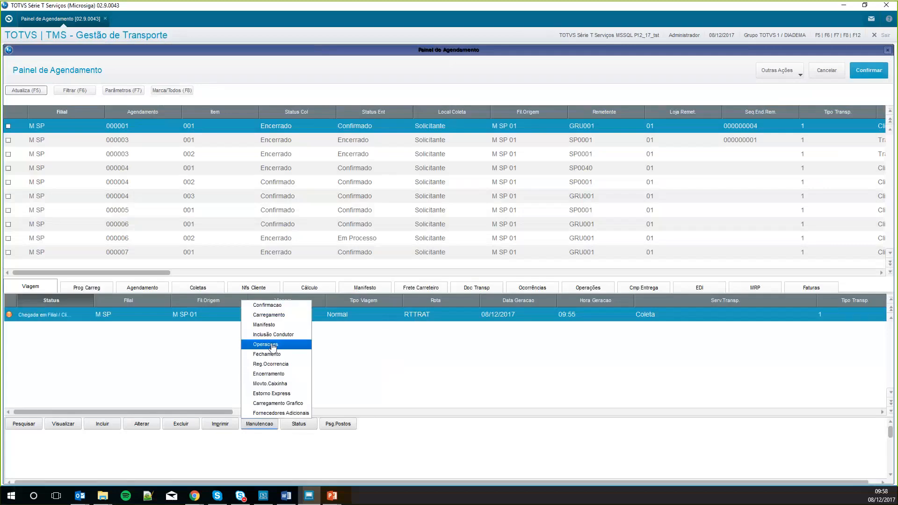
click(277, 366)
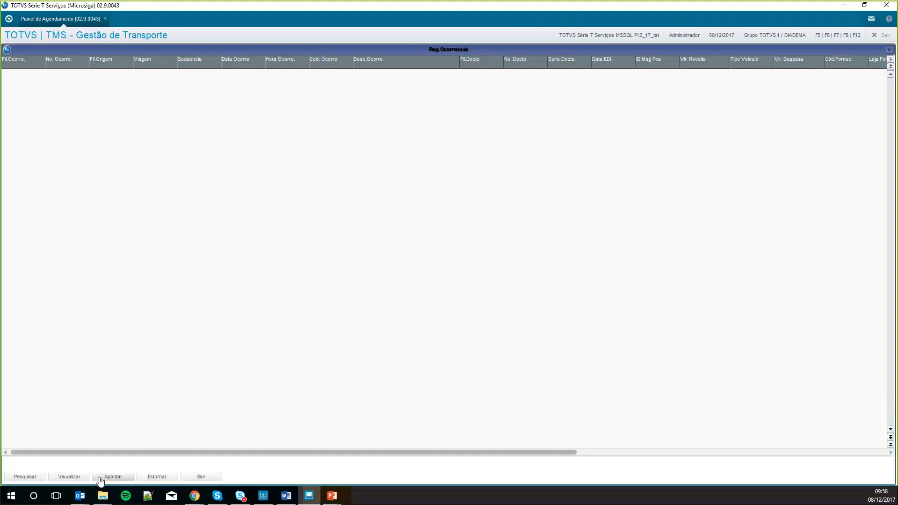
click(124, 477)
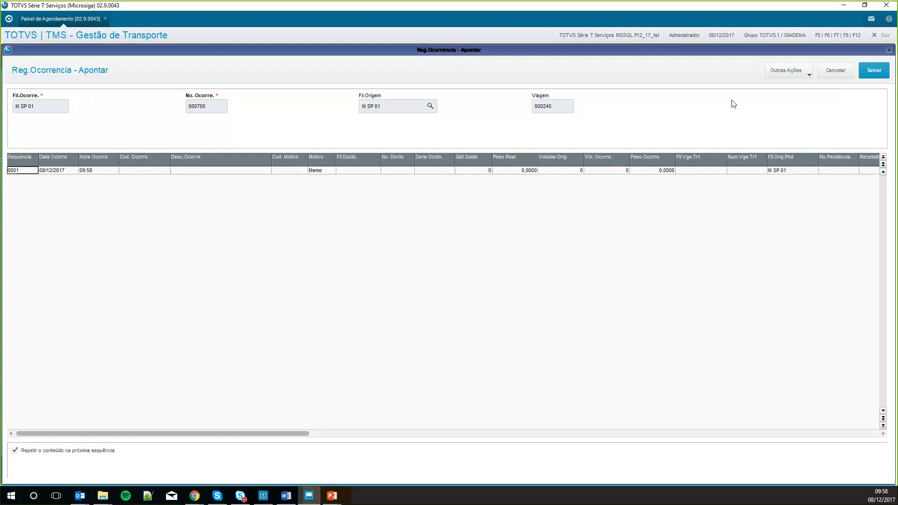
Examine the barcode-reading occurrence form and its category options, then close it without saving
click(802, 71)
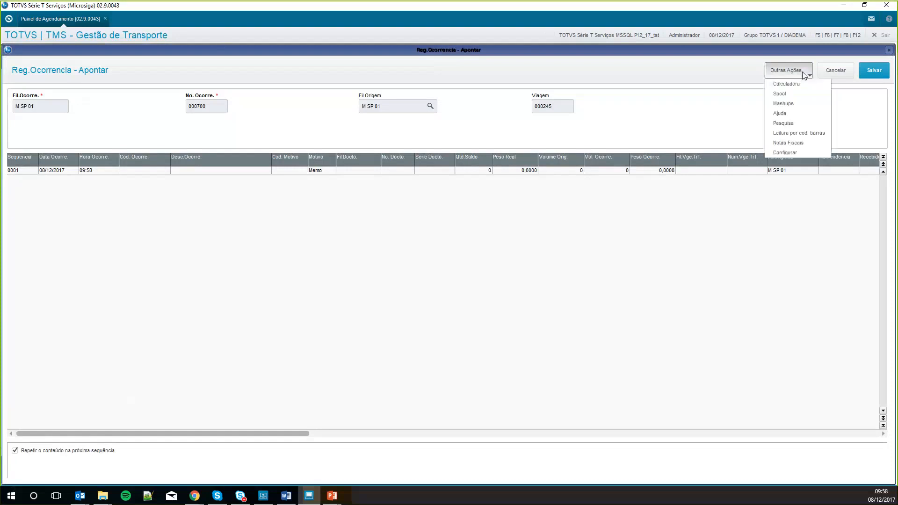
click(815, 136)
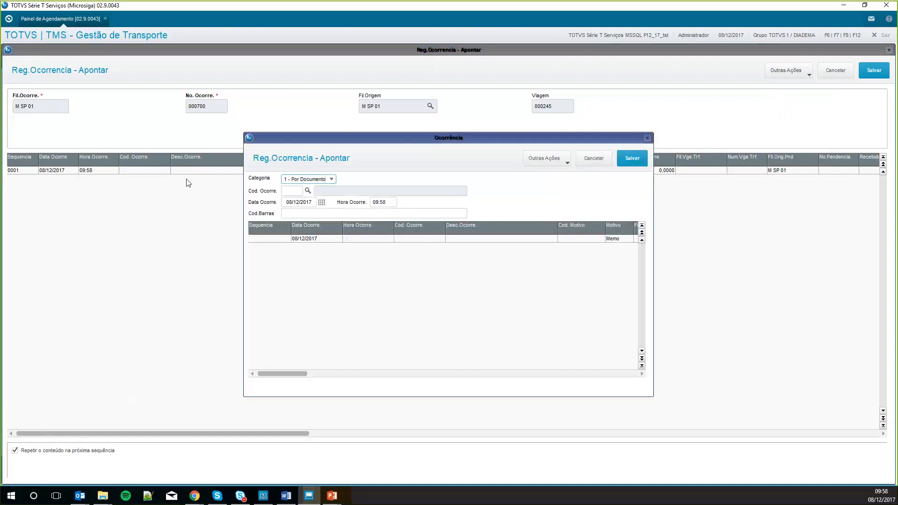
click(303, 180)
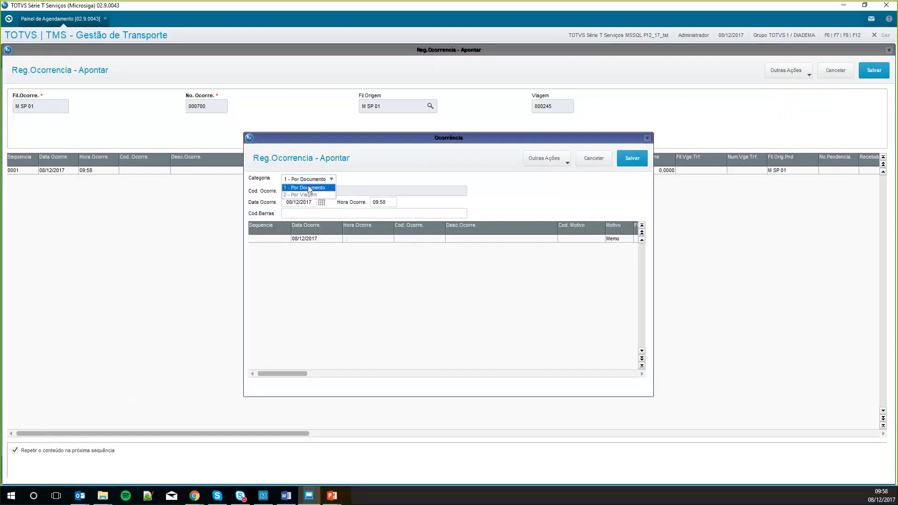
click(303, 187)
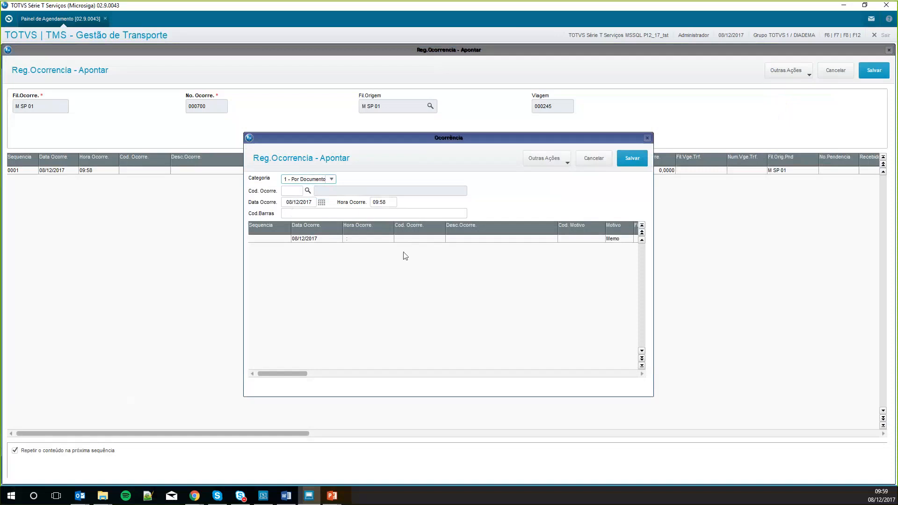
click(587, 160)
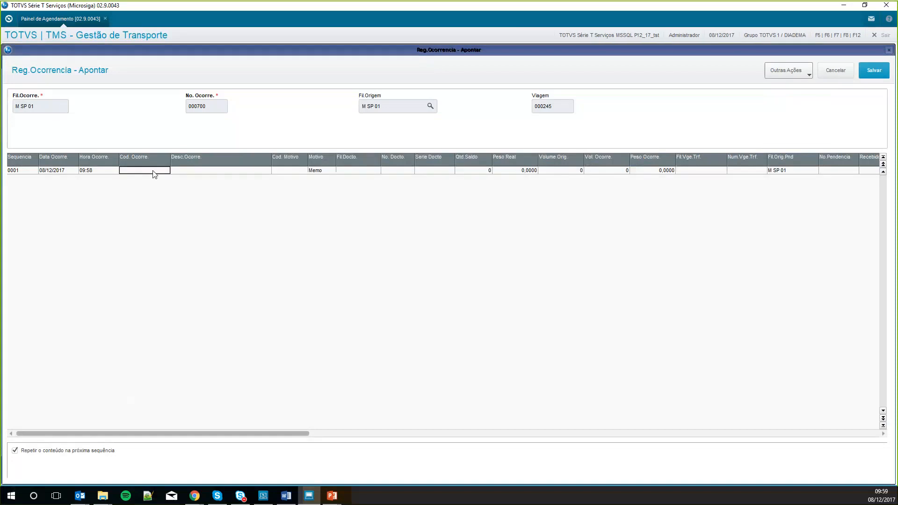
Register occurrence 0004, COLETA REALIZADA - VIAGEM, for the trip's documents, save it and leave the occurrence list
click(165, 171)
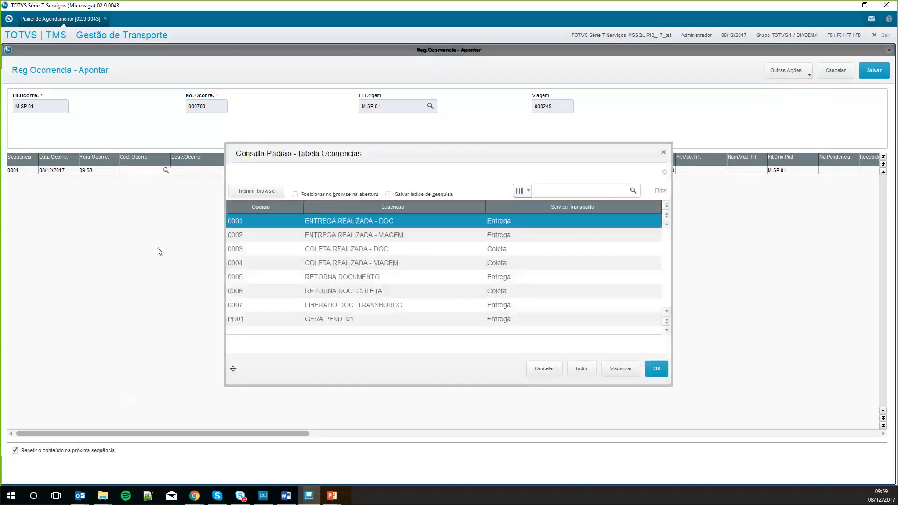
double_click(331, 264)
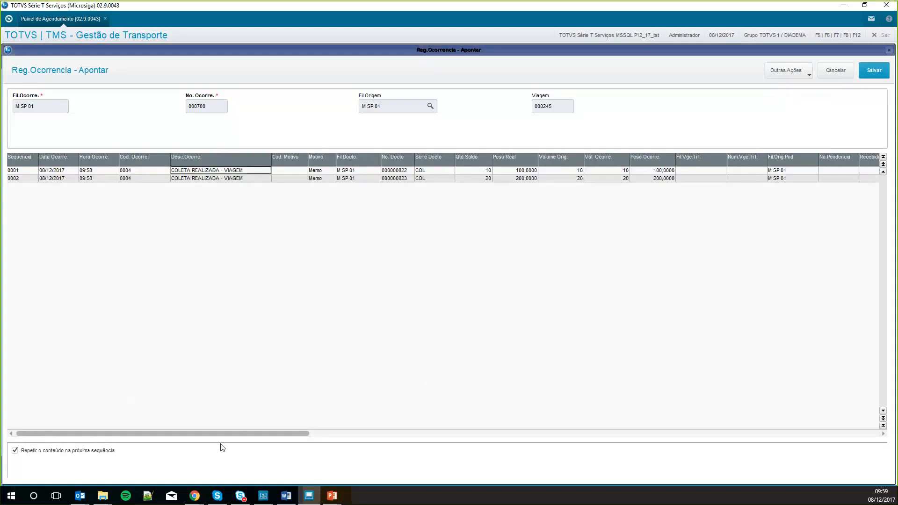
drag(275, 438, 565, 420)
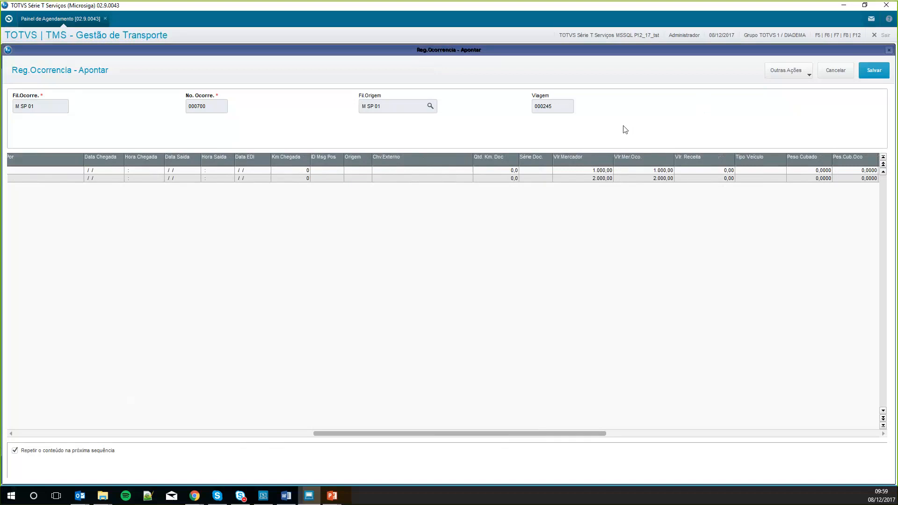
click(873, 70)
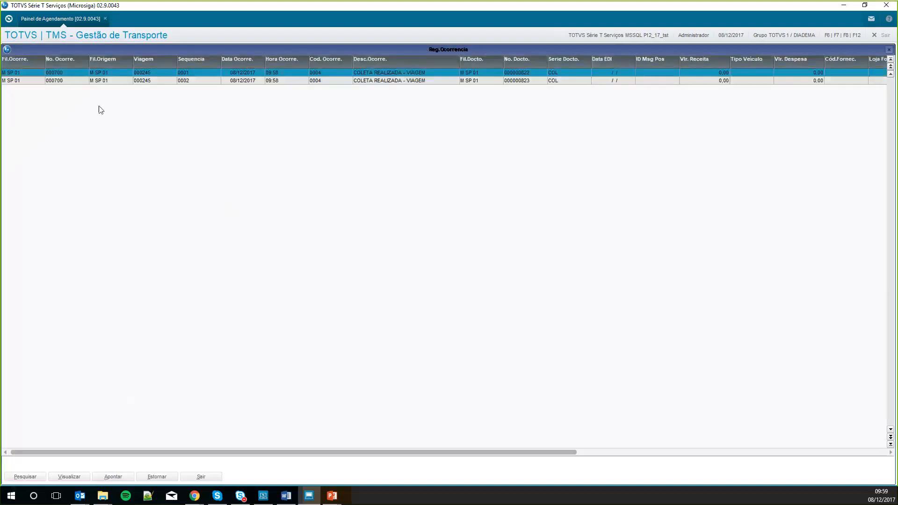
click(202, 476)
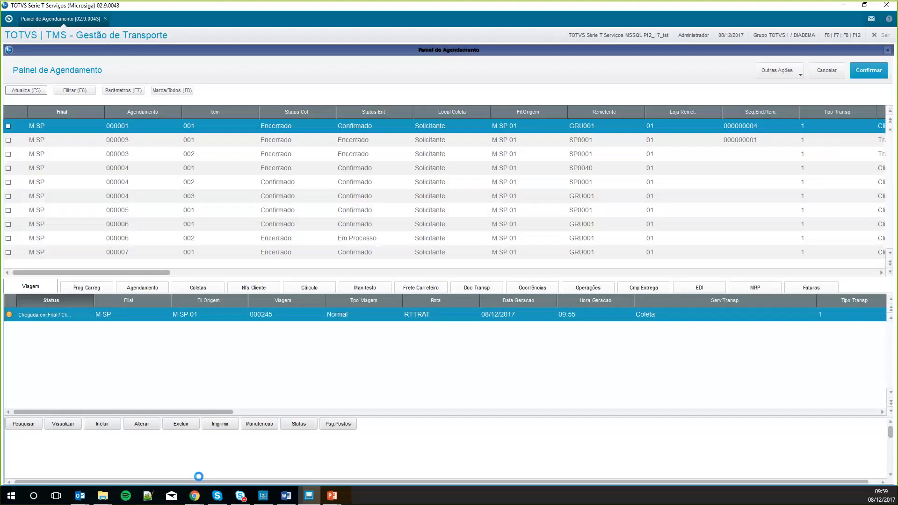
Run the closing routine (Encerramento) for the pickup trip and confirm it
click(260, 424)
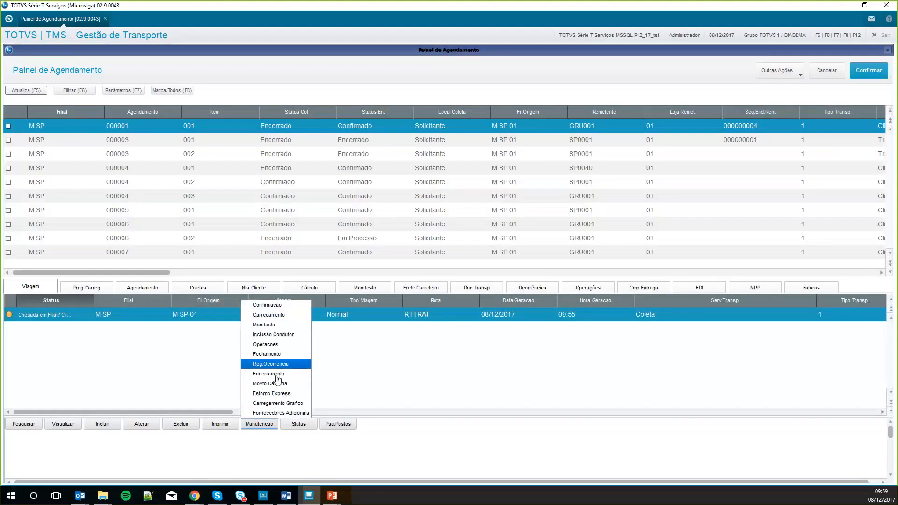
click(275, 374)
click(273, 404)
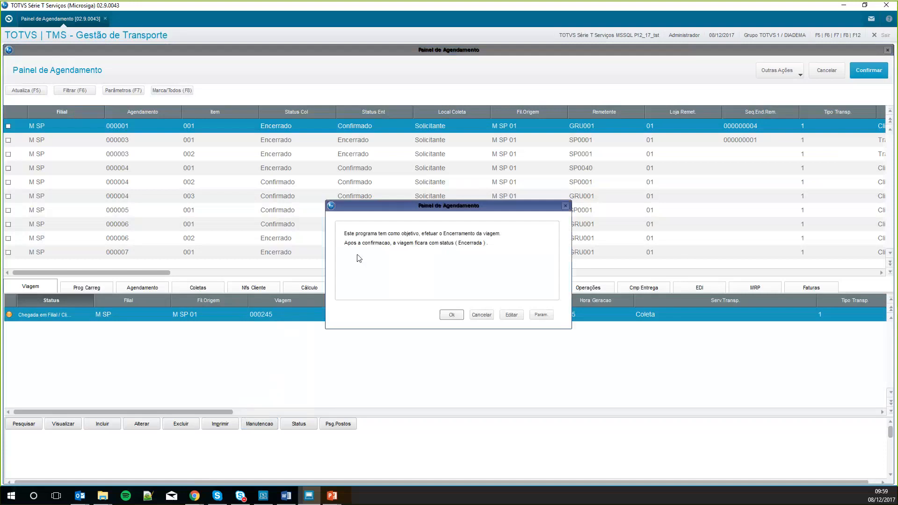
click(442, 316)
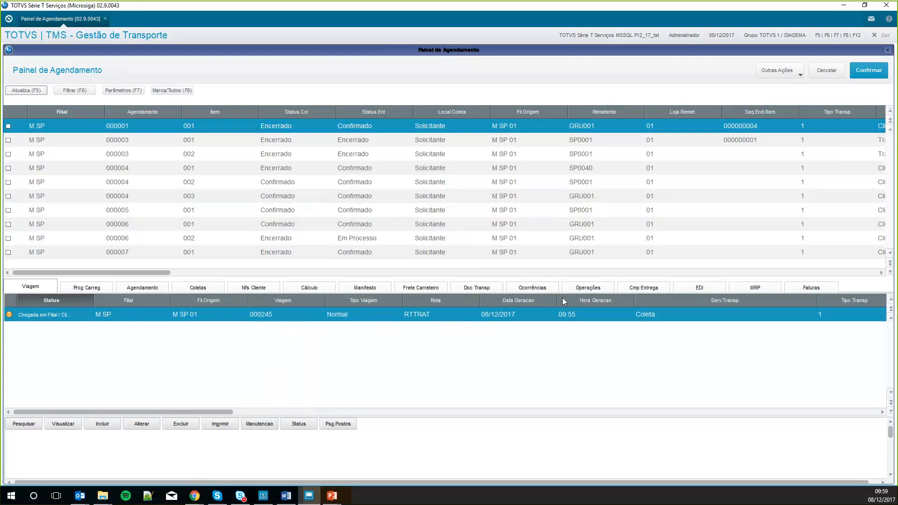
View the second transport document's pickup request and freight composition, then return to the scheduling panel
click(479, 287)
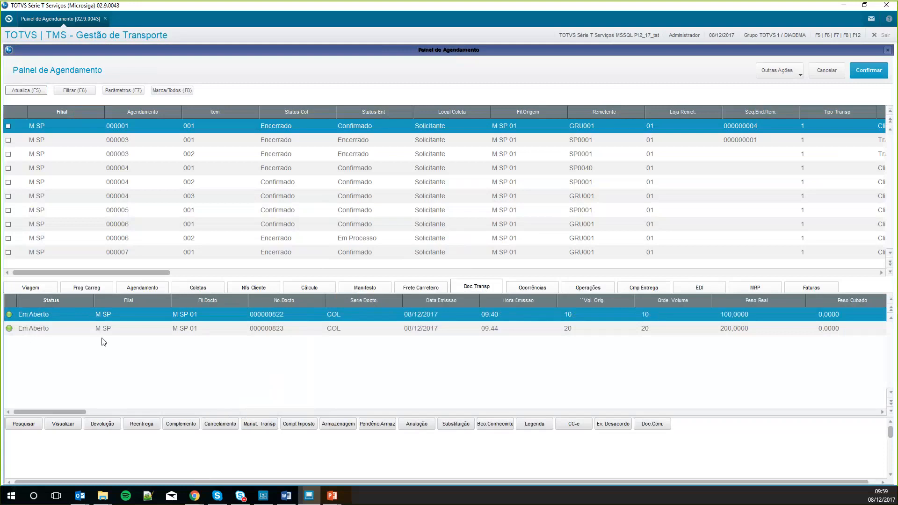
click(101, 330)
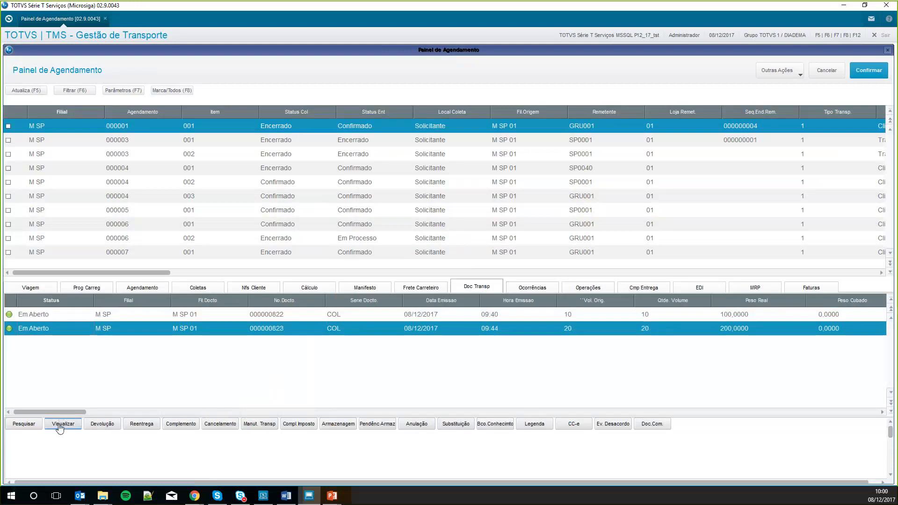
click(60, 427)
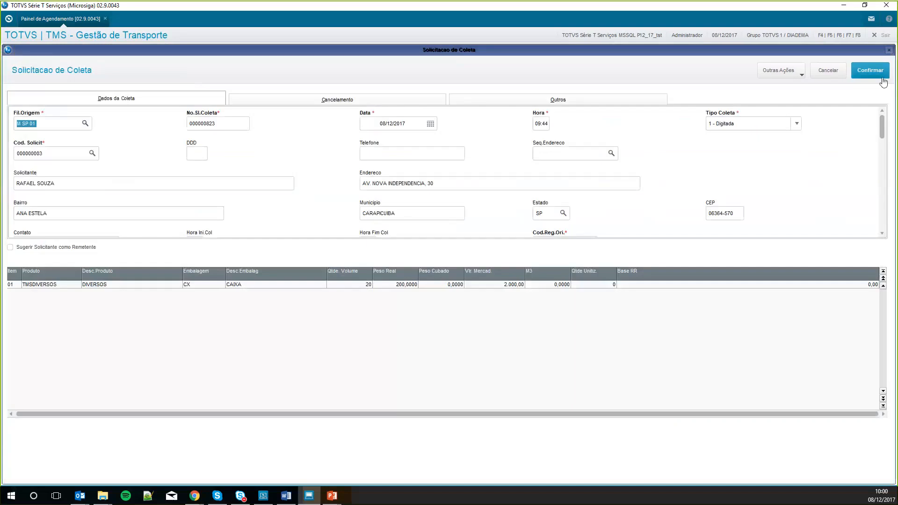
click(826, 71)
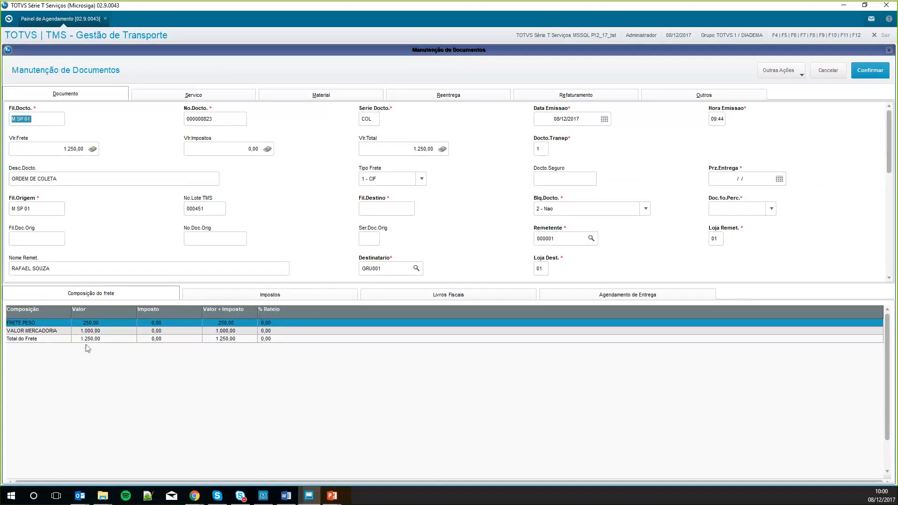
click(825, 71)
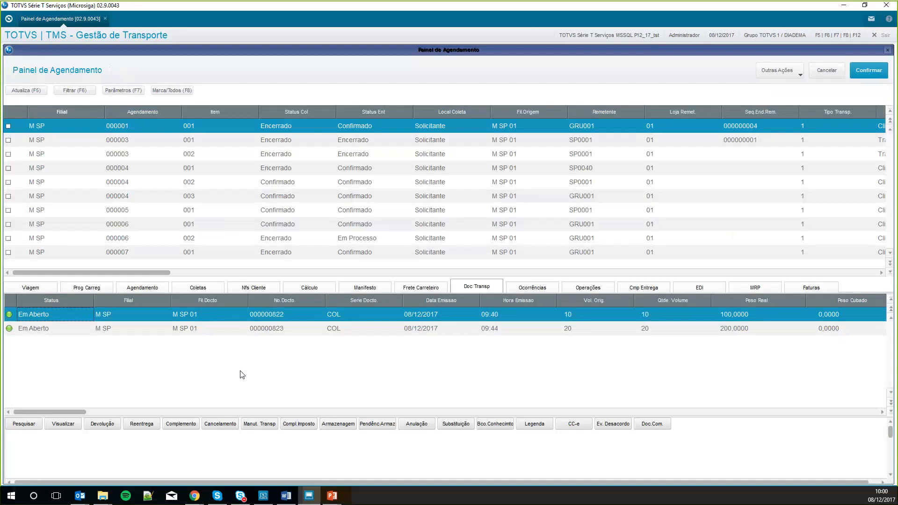
Mark schedule 000026 in the scheduling list and refresh the panel
click(57, 186)
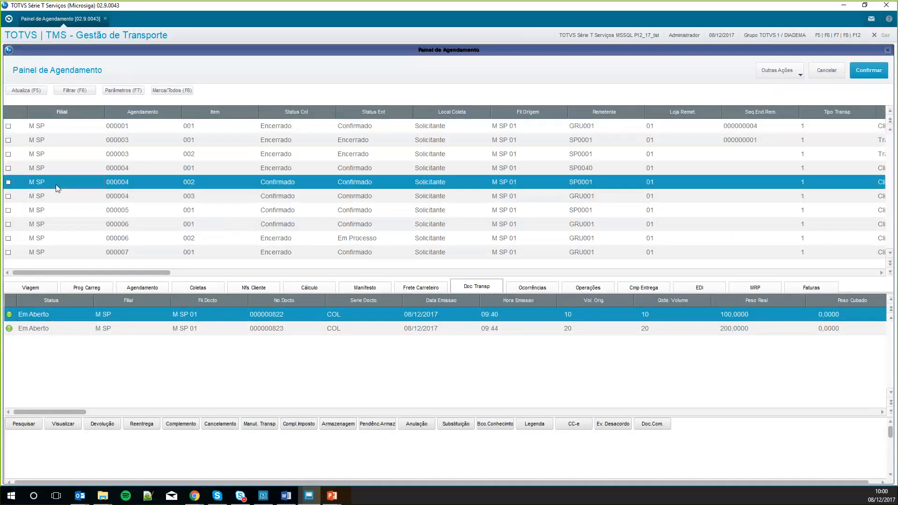
key(Down)
key(Down)
key(Down)
key(Down)
key(Down)
key(Down)
key(Down)
key(Down)
key(Down)
key(Down)
key(Down)
key(Down)
key(Down)
key(Down)
key(Down)
key(Down)
key(Down)
key(Down)
key(Down)
key(Down)
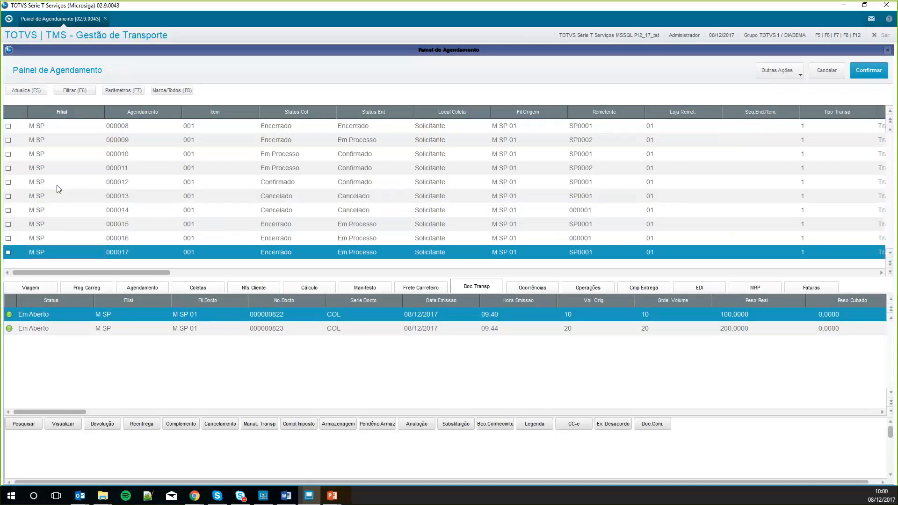
click(8, 252)
click(57, 220)
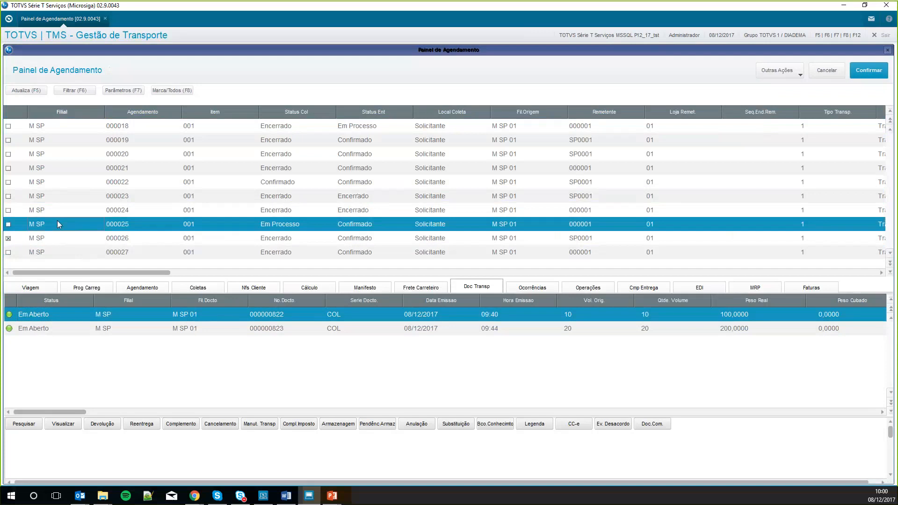
click(47, 238)
click(23, 91)
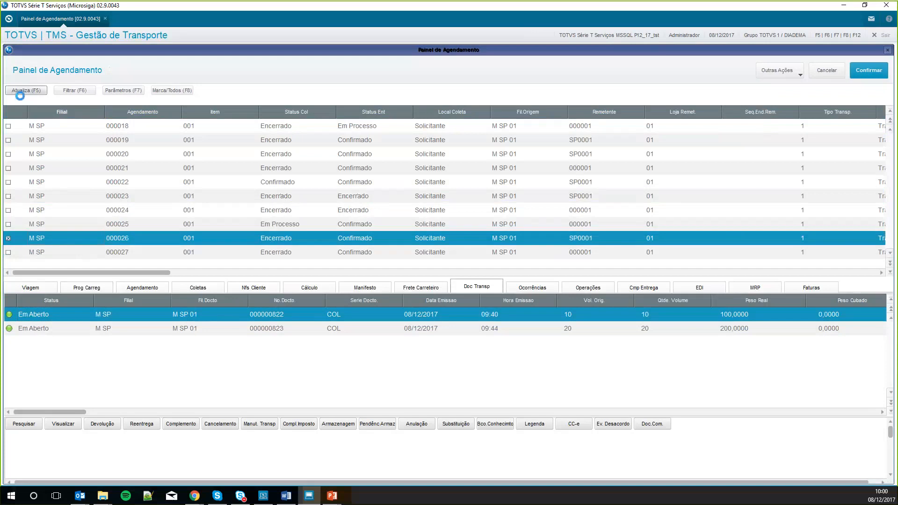
Start a new customer invoice entry for the marked schedule and review its payer, service, contract and cargo data
click(253, 288)
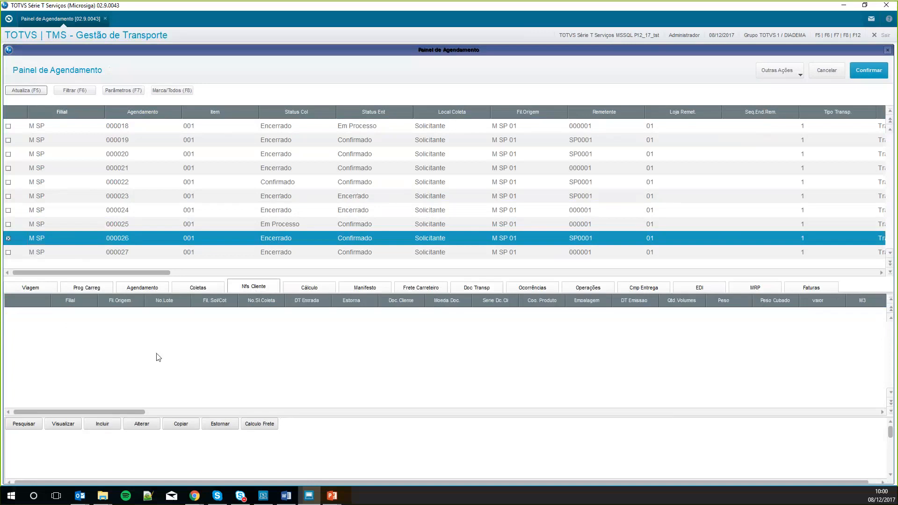
click(103, 429)
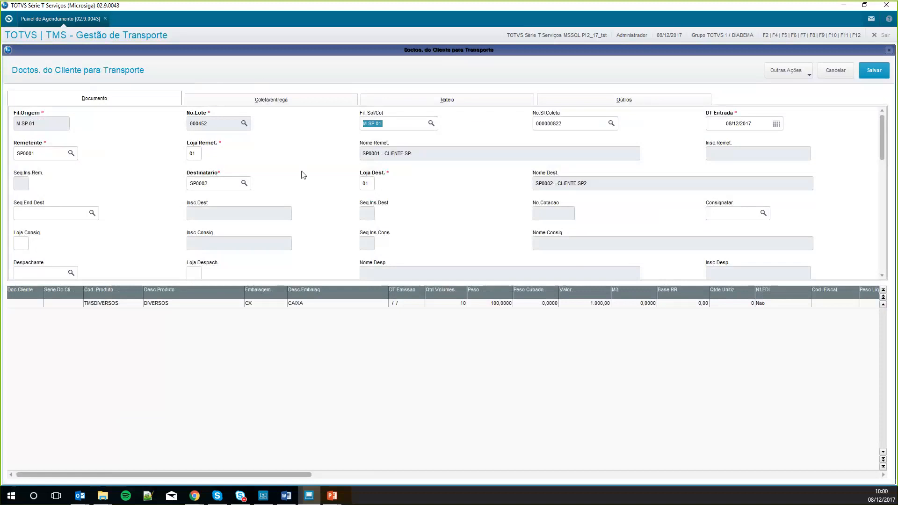
scroll(304, 174, down, 3)
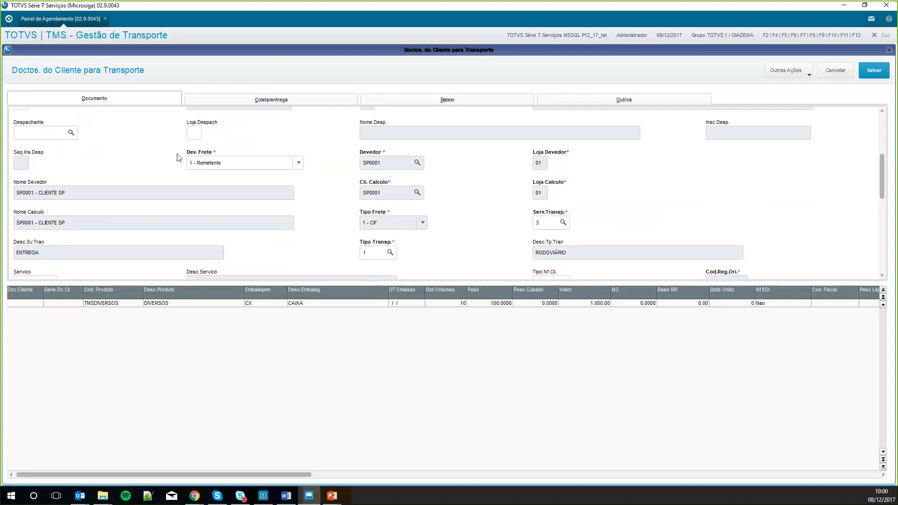
scroll(166, 154, up, 3)
scroll(226, 150, down, 2)
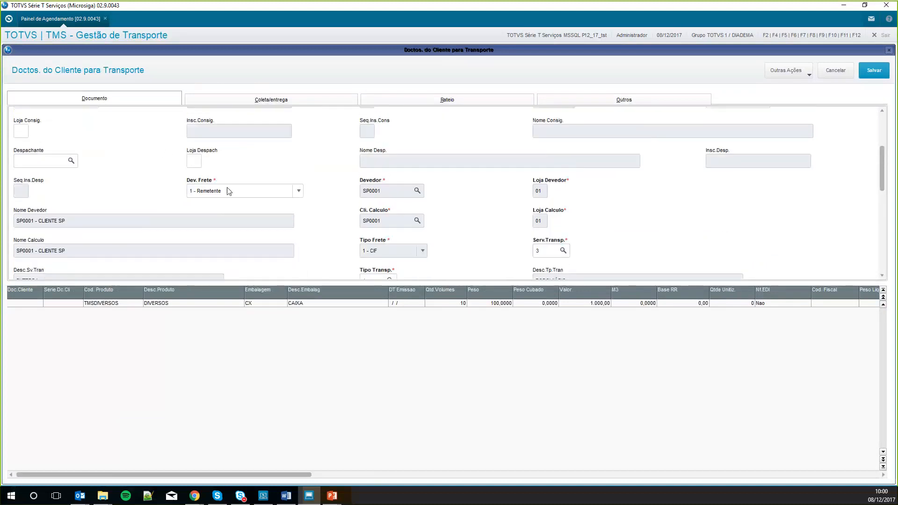
scroll(226, 190, down, 4)
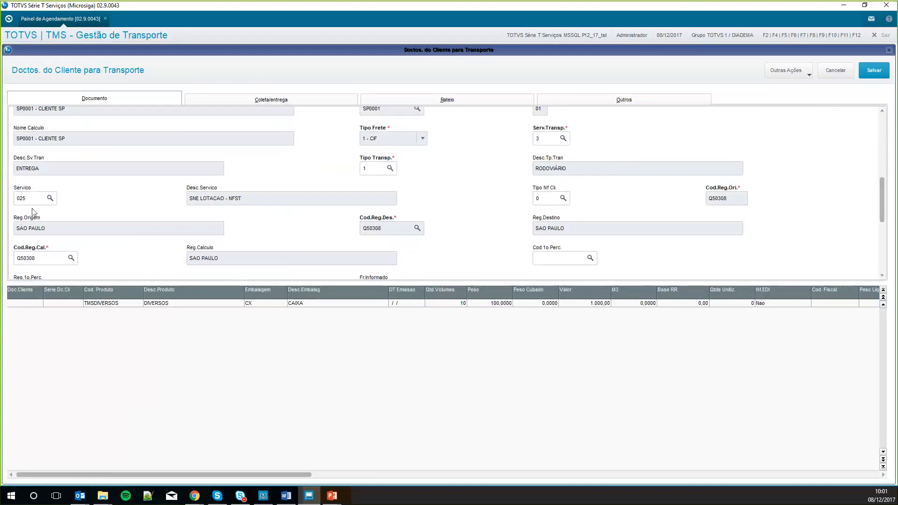
scroll(32, 213, down, 5)
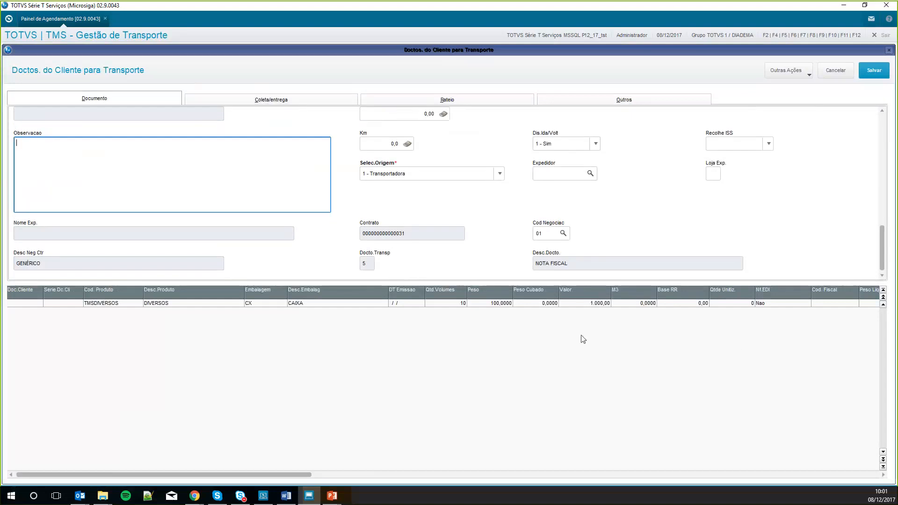
click(486, 304)
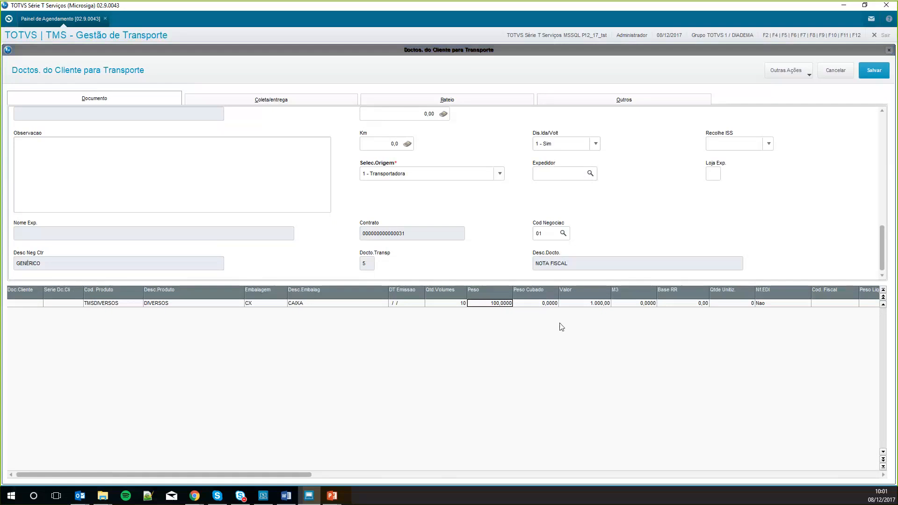
click(545, 350)
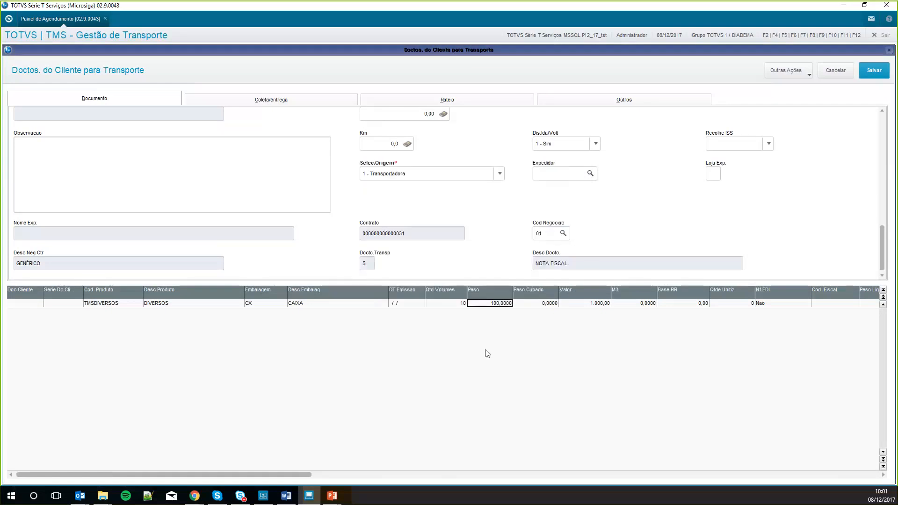
Enter client document number 000452 and series 1 on the TMSDIVERSOS cargo line of the invoice
click(15, 304)
scroll(352, 226, up, 10)
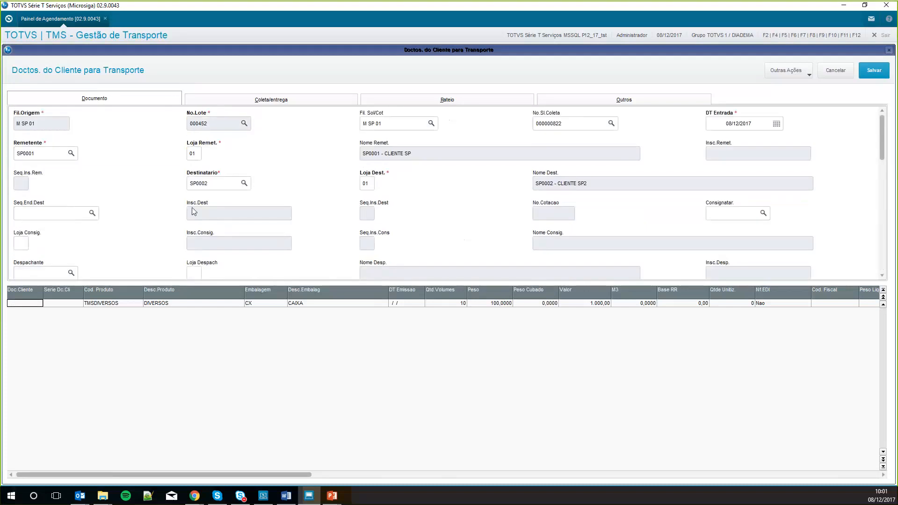
double_click(27, 305)
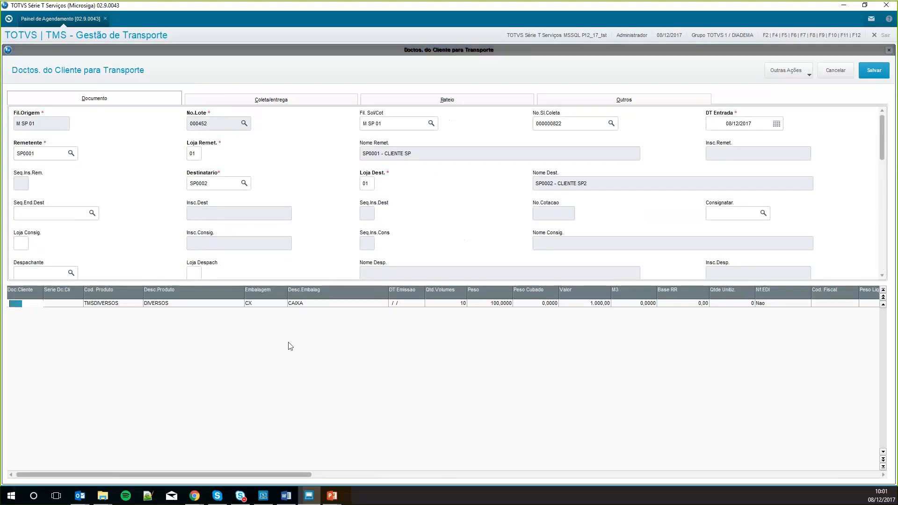
text(000452)
key(Return)
text(1)
key(Return)
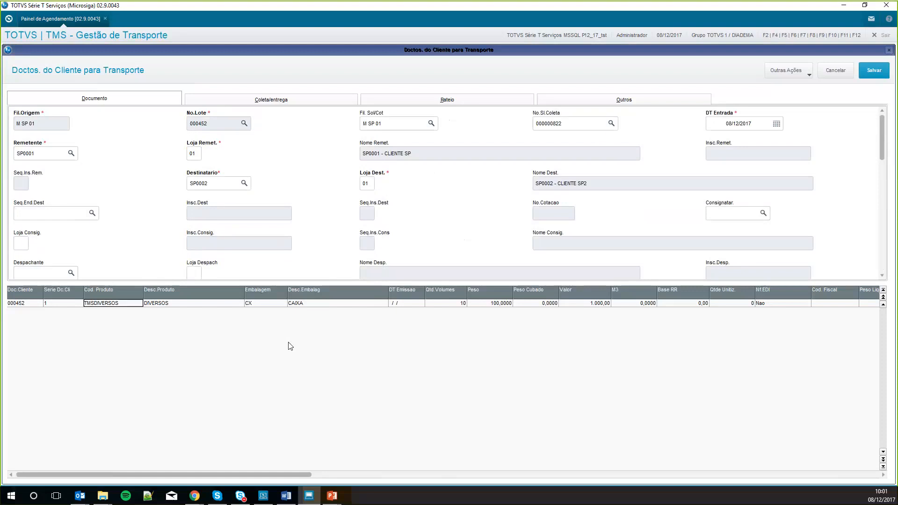
Set the cargo line's issue date to 08/12/2017, save the invoice and confirm the freight preview after toggling its line selection
click(406, 304)
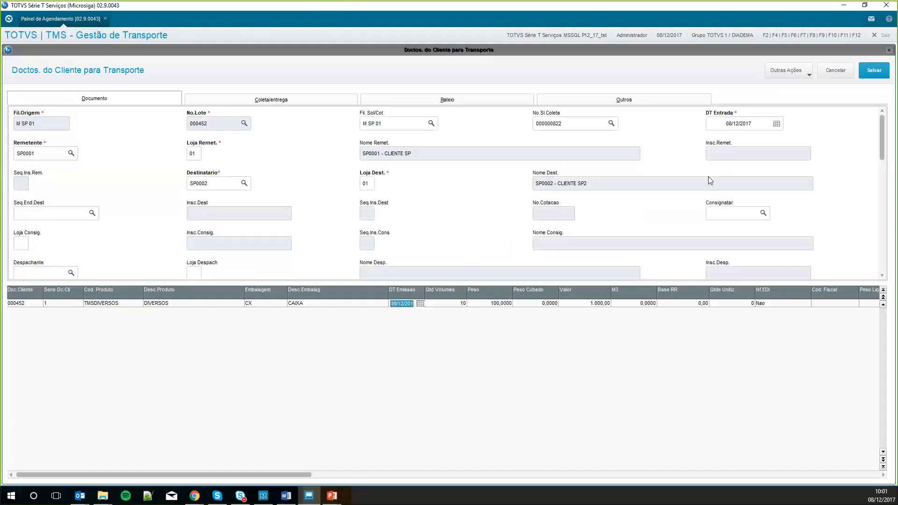
key(Return)
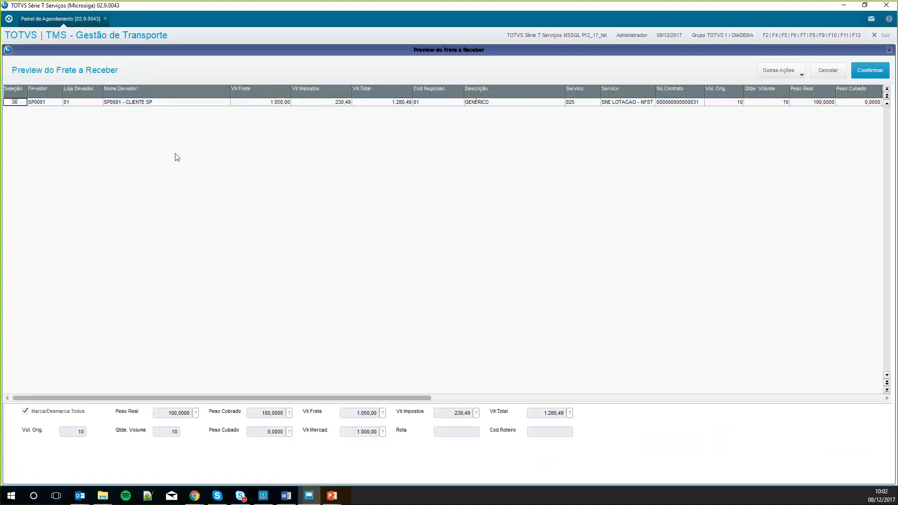
click(15, 102)
click(871, 71)
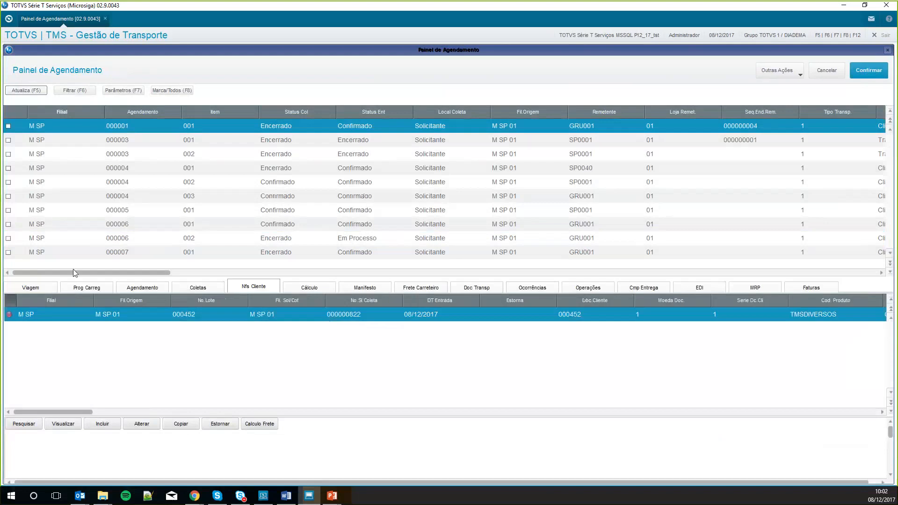
Unmark schedule 000026, mark schedule 000027 instead and refresh the scheduling panel
click(72, 253)
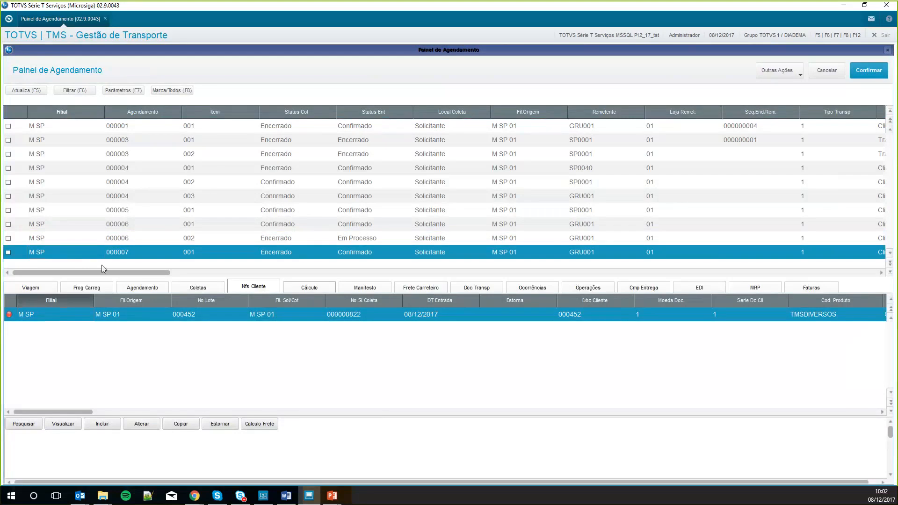
click(20, 241)
key(Down)
key(Down)
key(Down)
key(Down)
key(Down)
key(Down)
key(Down)
key(Down)
key(Down)
key(Down)
key(Down)
key(Down)
key(Down)
key(Down)
key(Down)
key(Down)
key(Down)
key(Down)
key(Down)
key(Down)
key(Down)
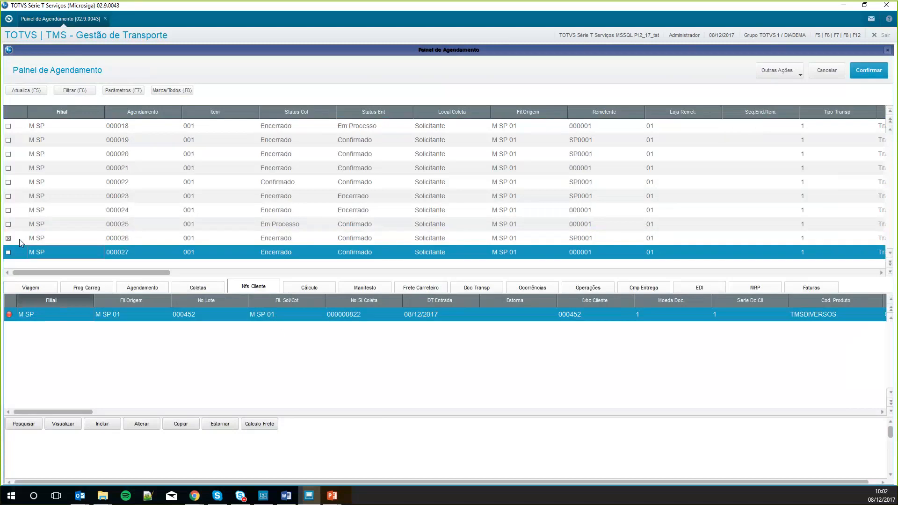
click(19, 240)
click(9, 253)
click(22, 91)
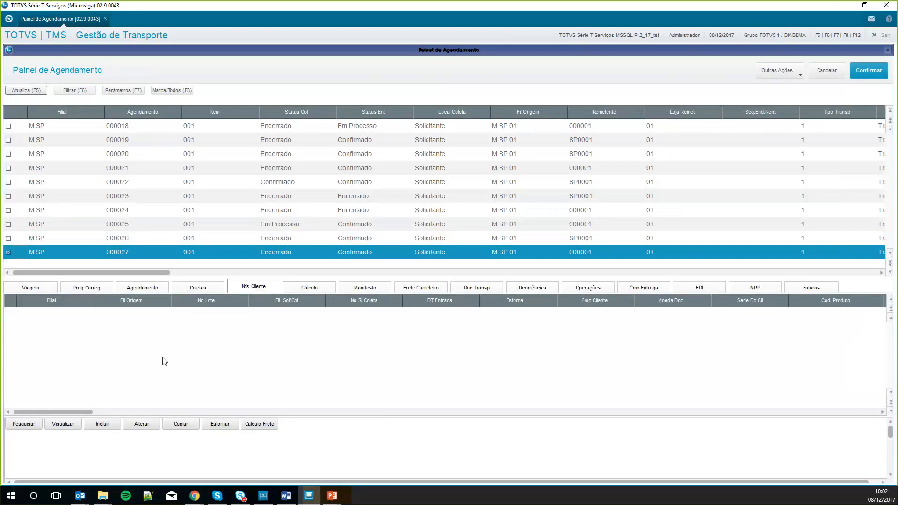
Start a customer invoice for schedule 000027 and enter client document number 000453 with series 1
click(103, 424)
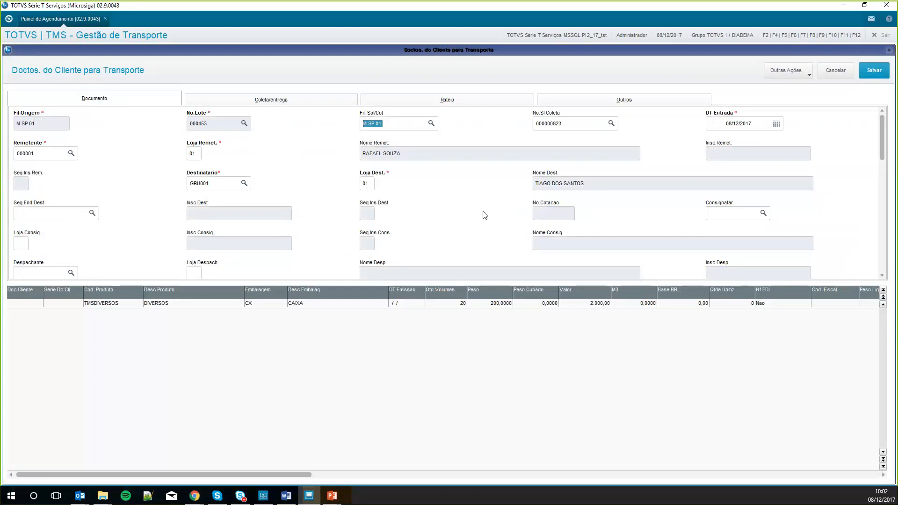
click(29, 306)
text(000)
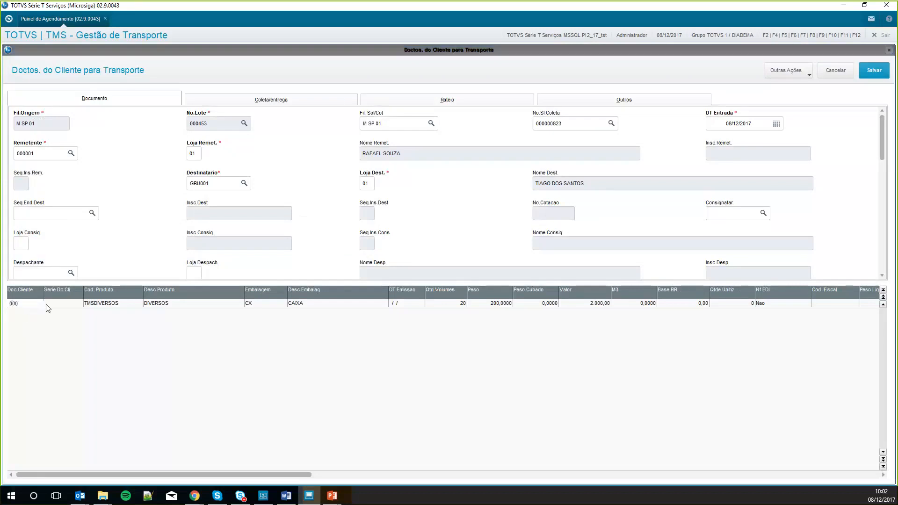
text(453)
key(Return)
text(1)
key(Return)
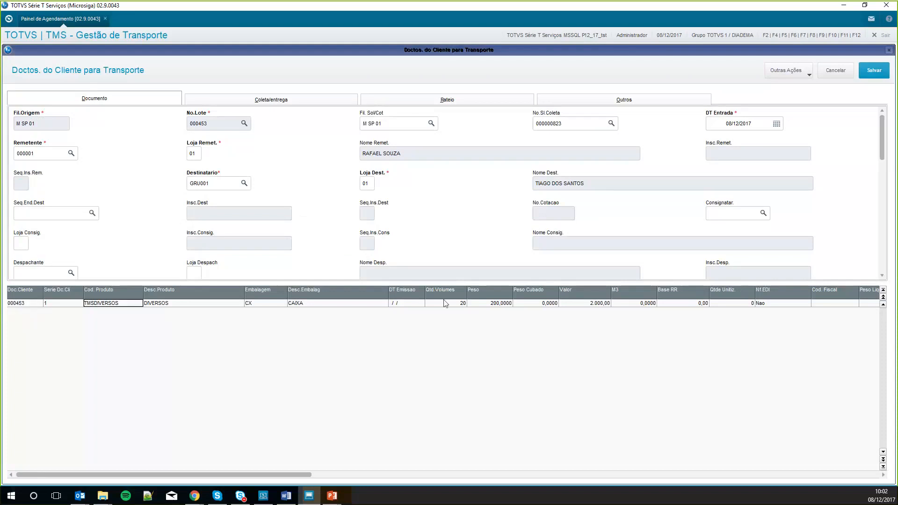
Set the cargo line's issue date to 08/12/2017, save the invoice and confirm the freight preview with its line deselected
double_click(400, 305)
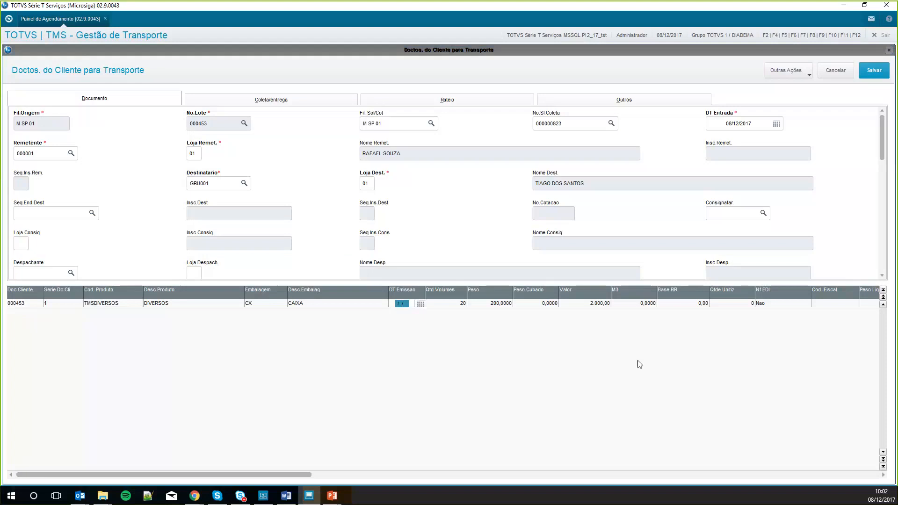
key(Return)
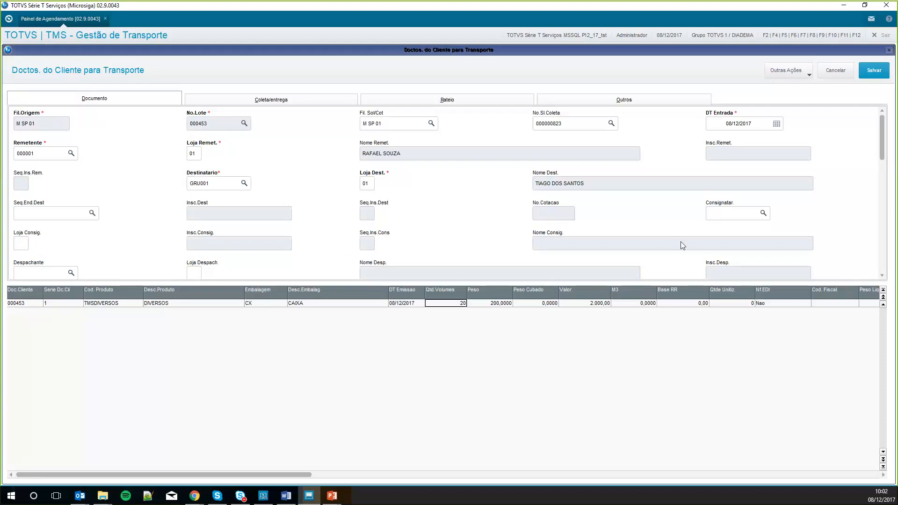
click(873, 70)
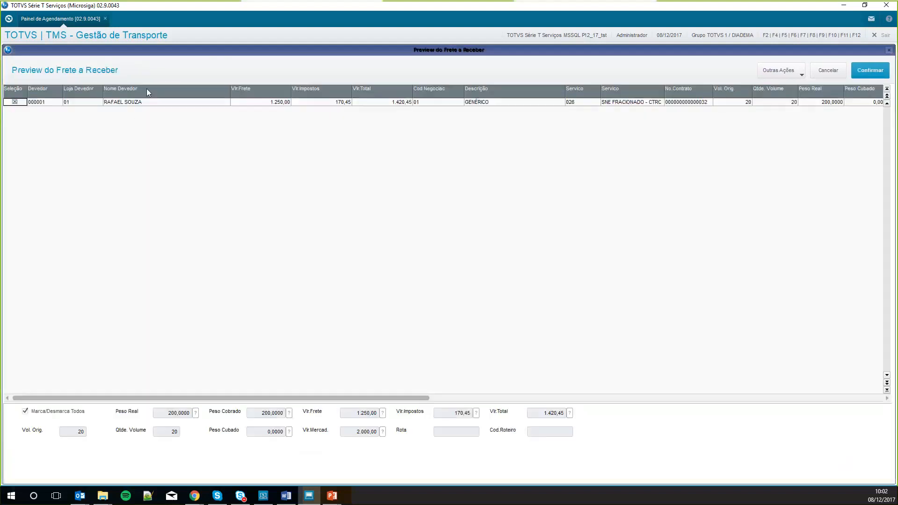
click(15, 102)
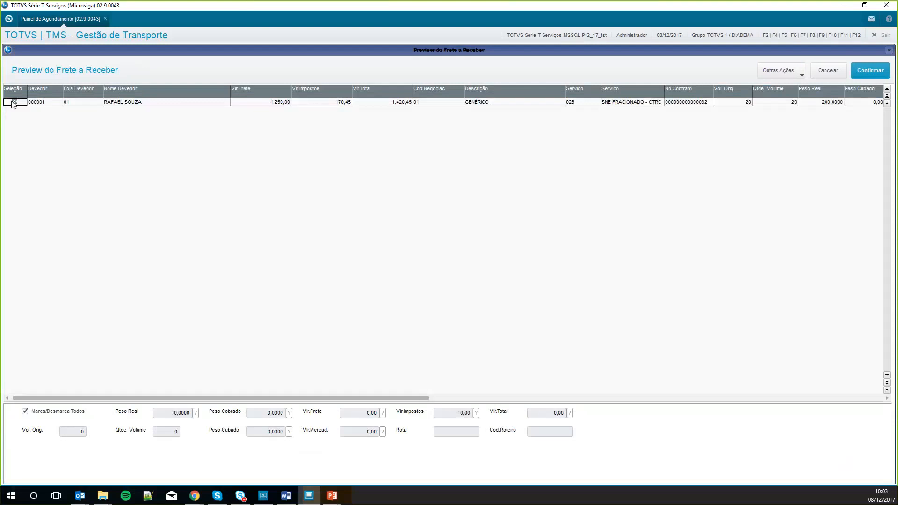
click(862, 76)
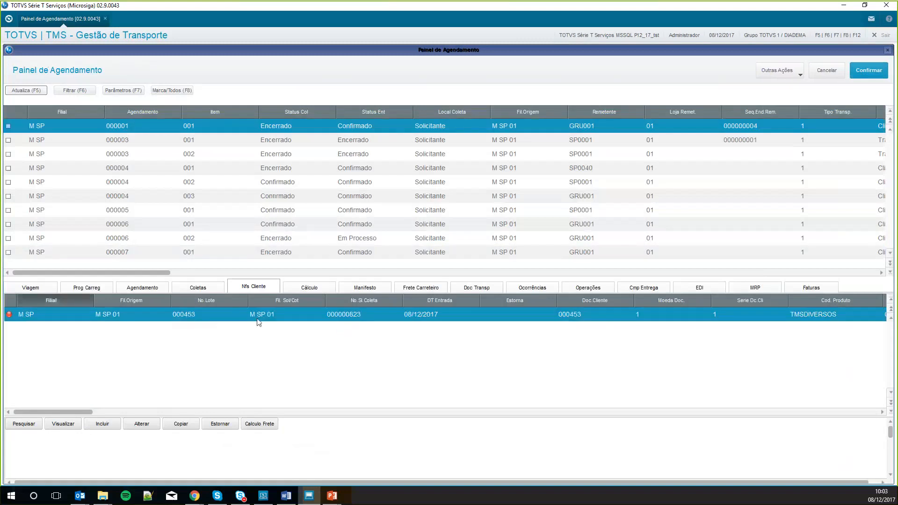
Mark schedules 000026 and 000027 together, refresh the panel and view the calculation status of their lots
click(105, 255)
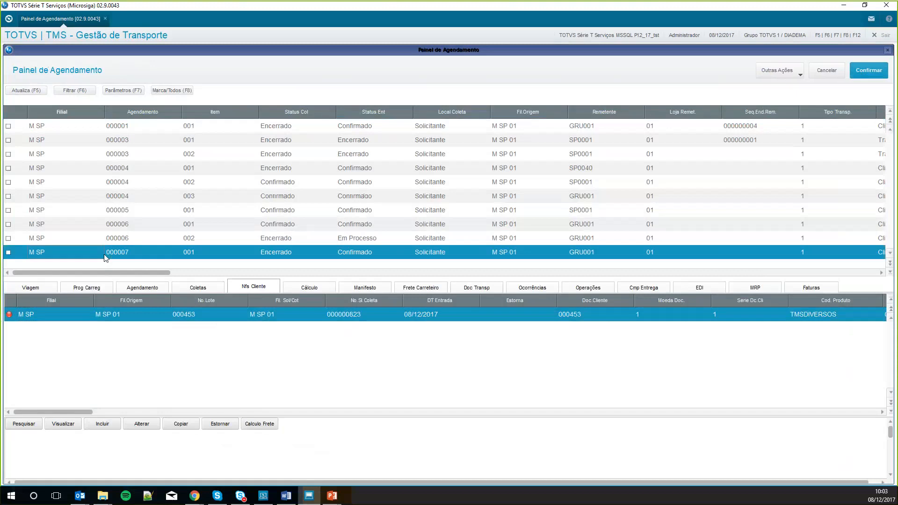
key(Down)
key(Down)
key(Down)
key(Down)
key(Down)
key(Down)
key(Down)
key(Down)
key(Down)
key(Down)
key(Down)
key(Down)
key(Down)
key(Down)
key(Down)
key(Down)
key(Down)
key(Down)
key(Down)
key(Down)
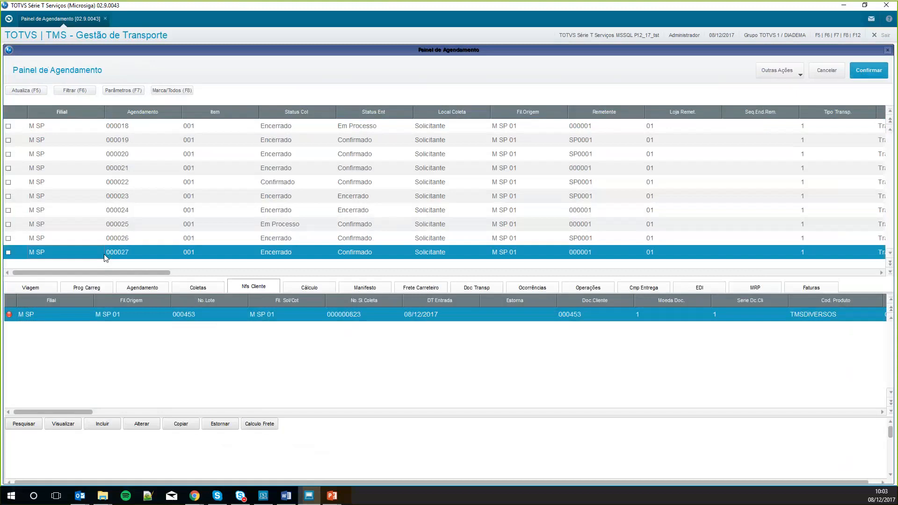
click(15, 237)
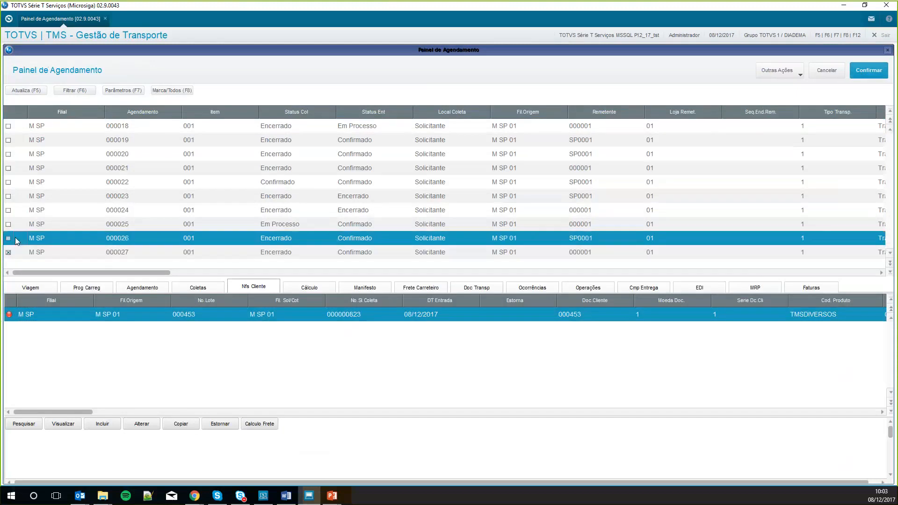
click(26, 90)
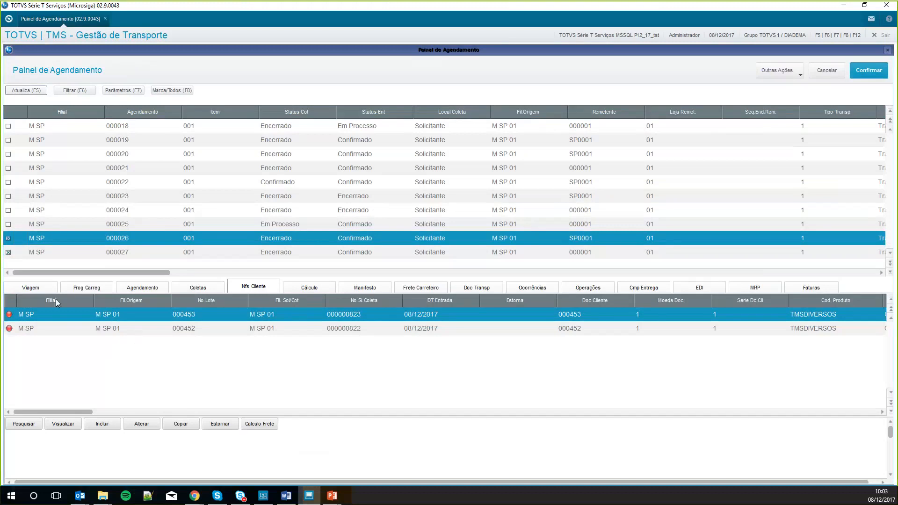
click(309, 286)
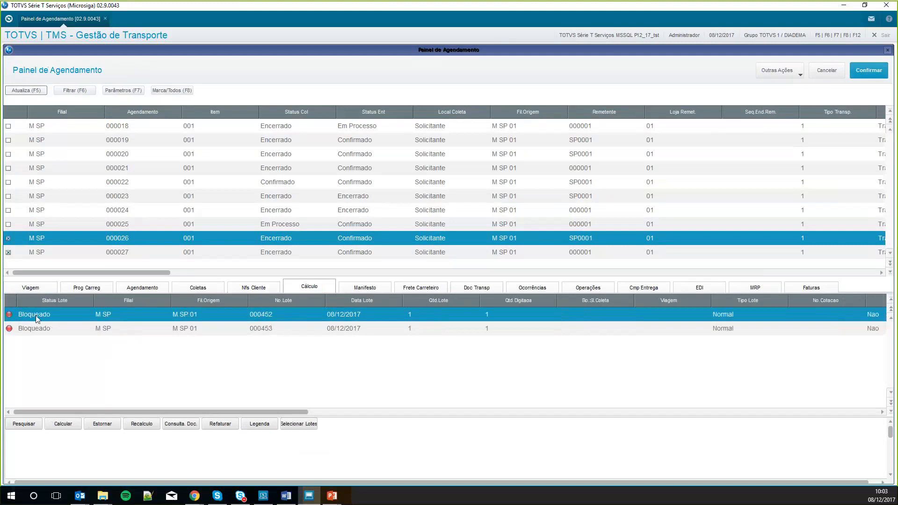
Start a new trip of type Entrega with Rodoviario transport and accept the trip parameters
click(31, 287)
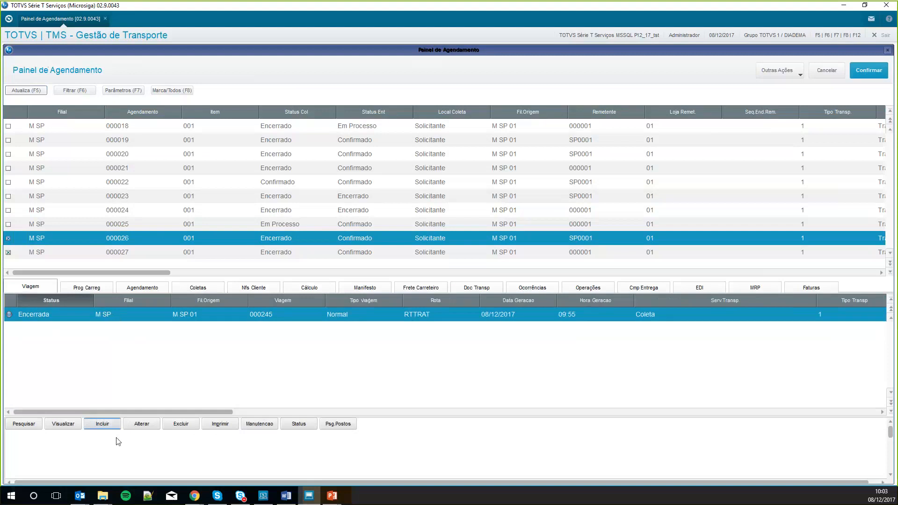
click(101, 424)
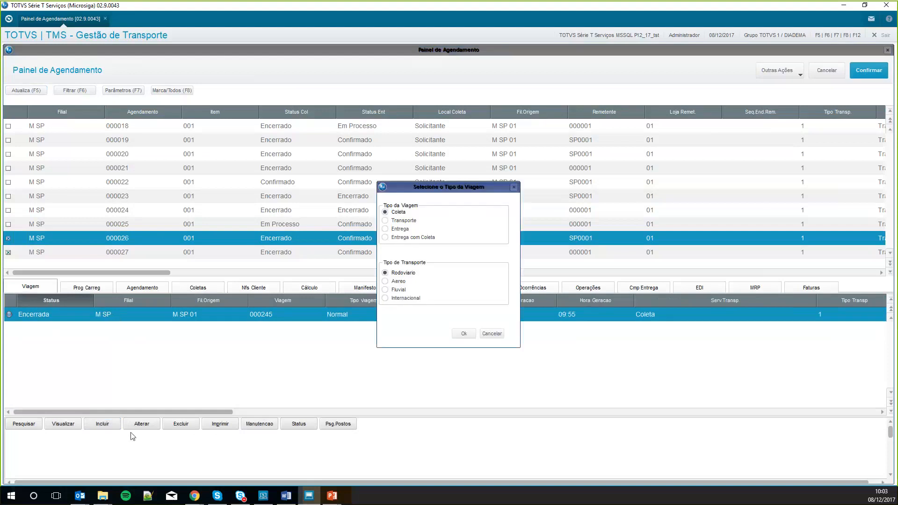
click(405, 230)
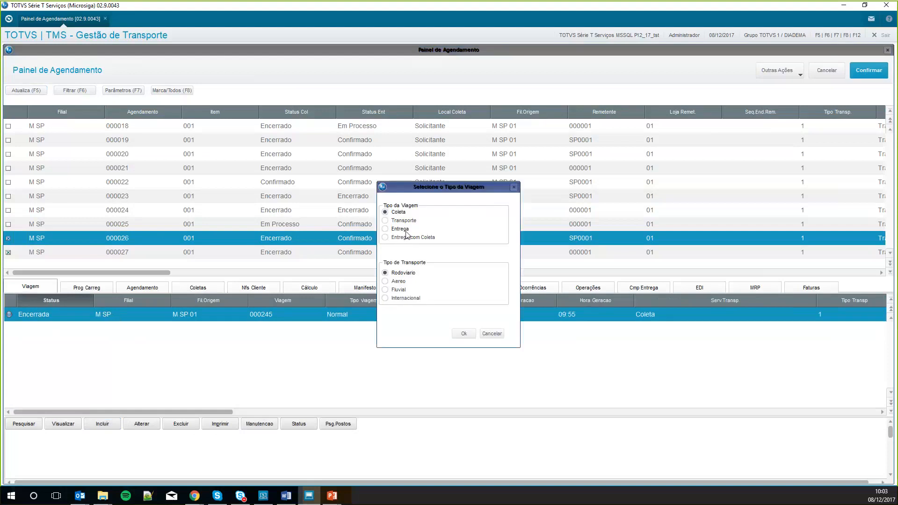
click(464, 333)
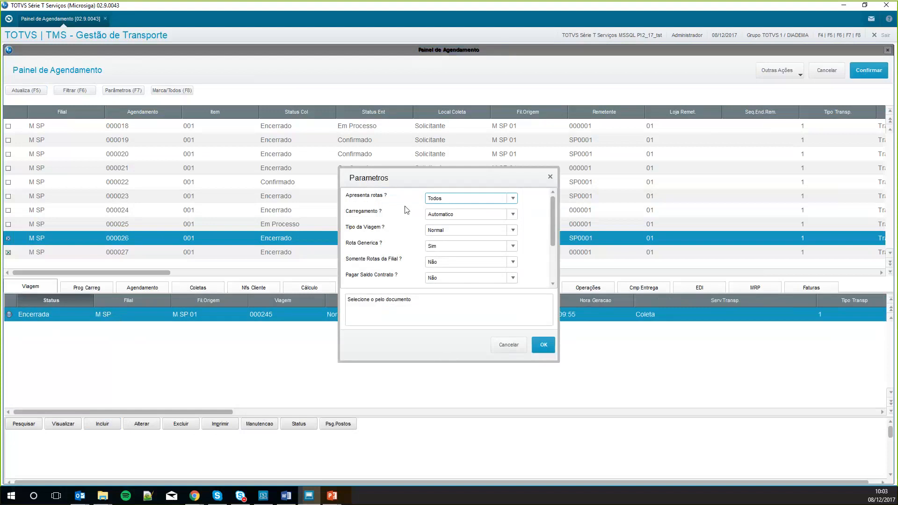
click(543, 345)
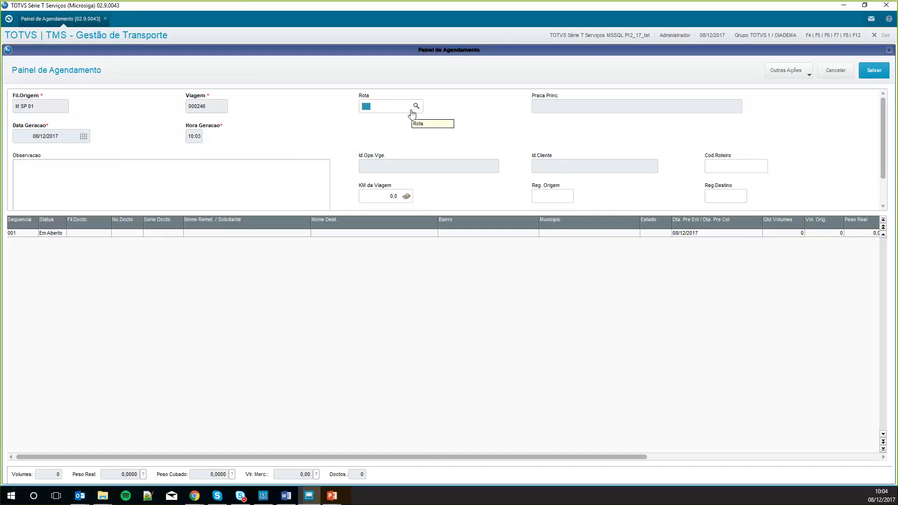
Open the new trip's complement (Comp.Via) and assign truck TSA0001 as its vehicle
click(781, 73)
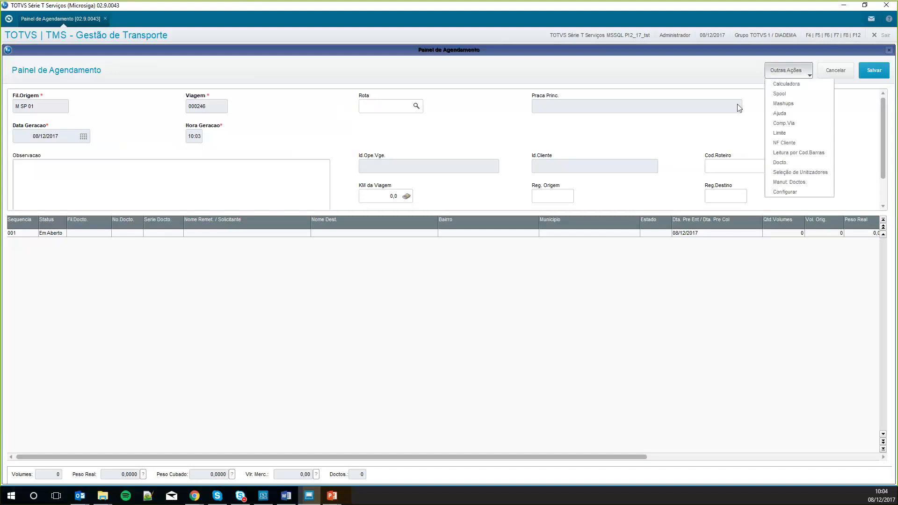
click(784, 123)
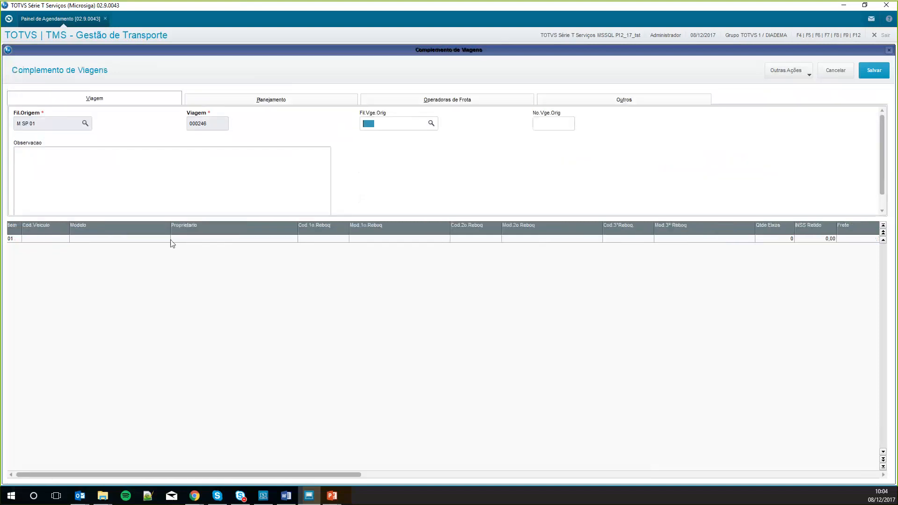
click(42, 240)
click(65, 238)
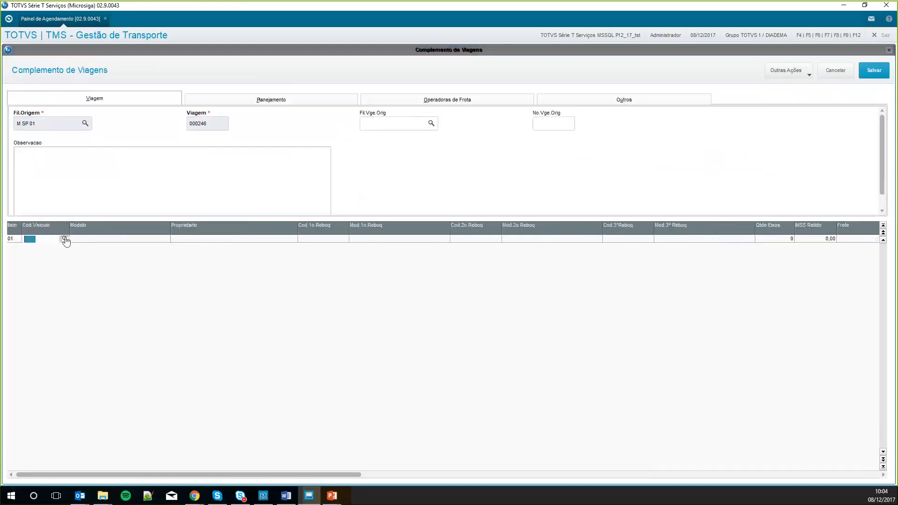
click(449, 279)
double_click(374, 305)
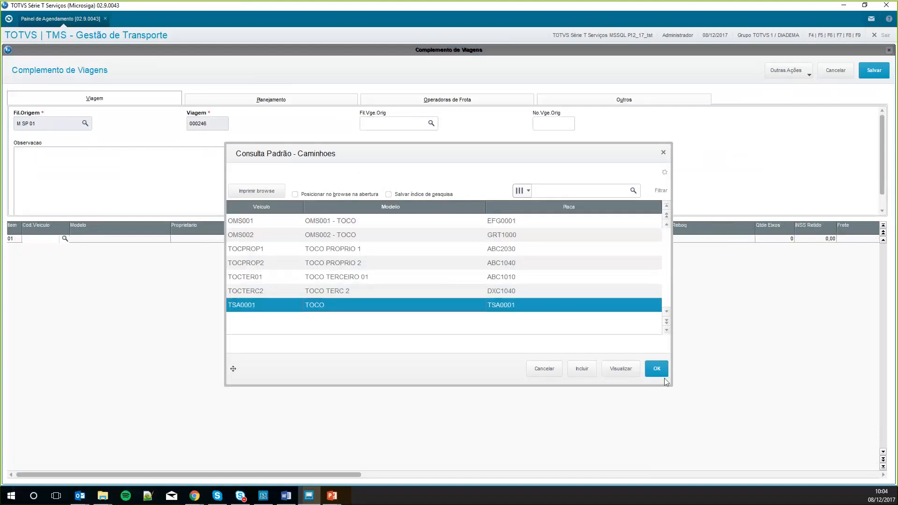
Set the trip's planned start to 08/12/2017 at 11:00 and save the trip complement
click(244, 100)
click(84, 124)
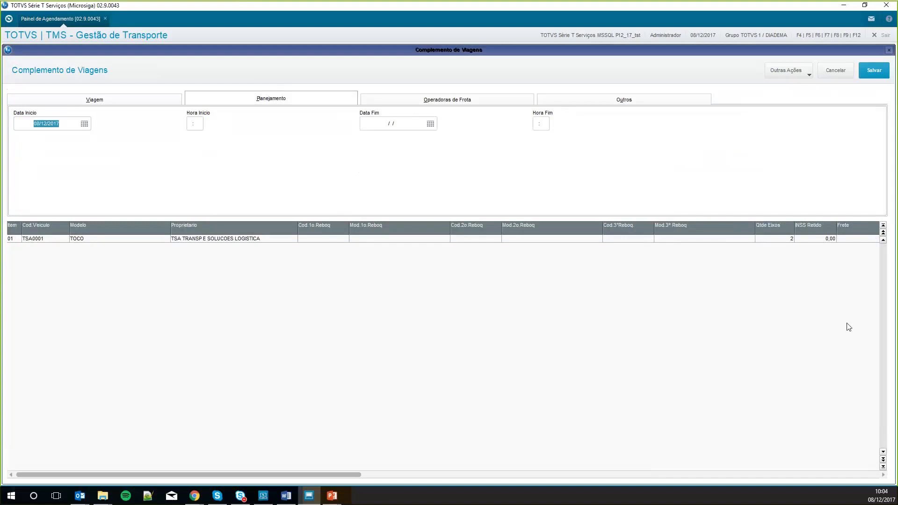
key(Tab)
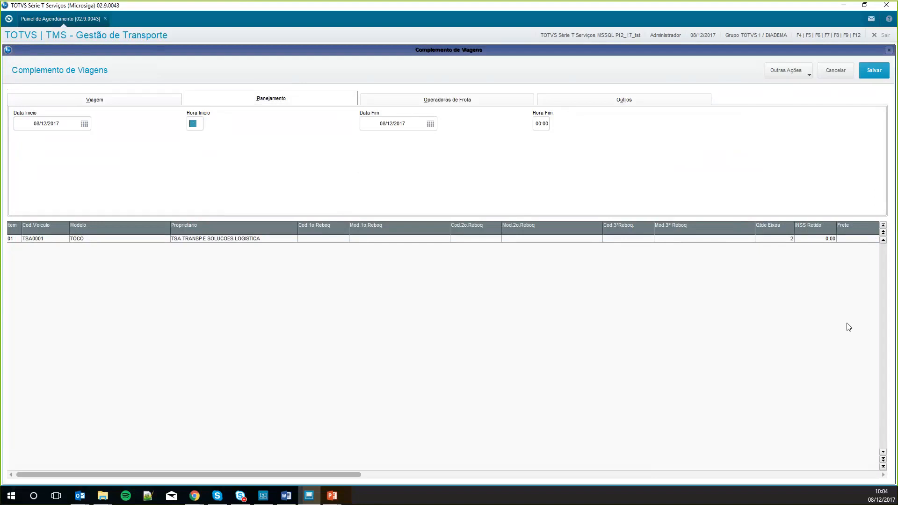
text(11:00)
key(Tab)
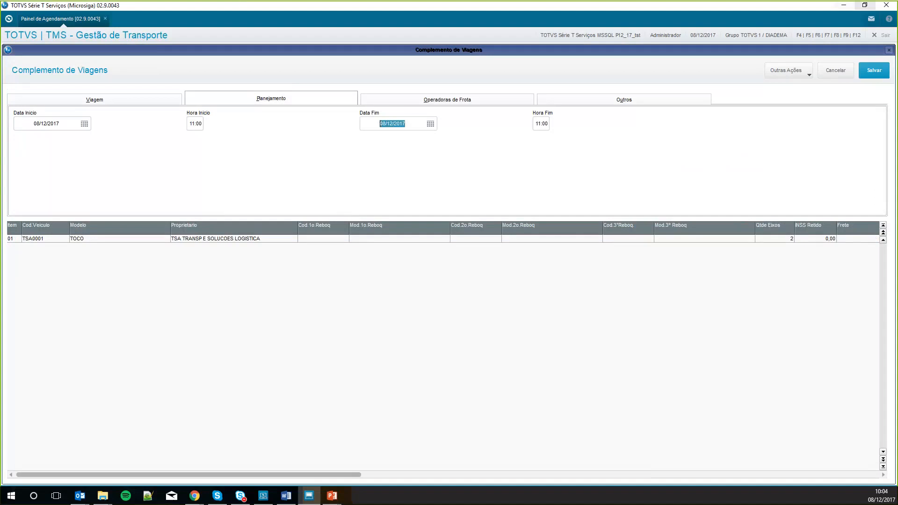
click(873, 70)
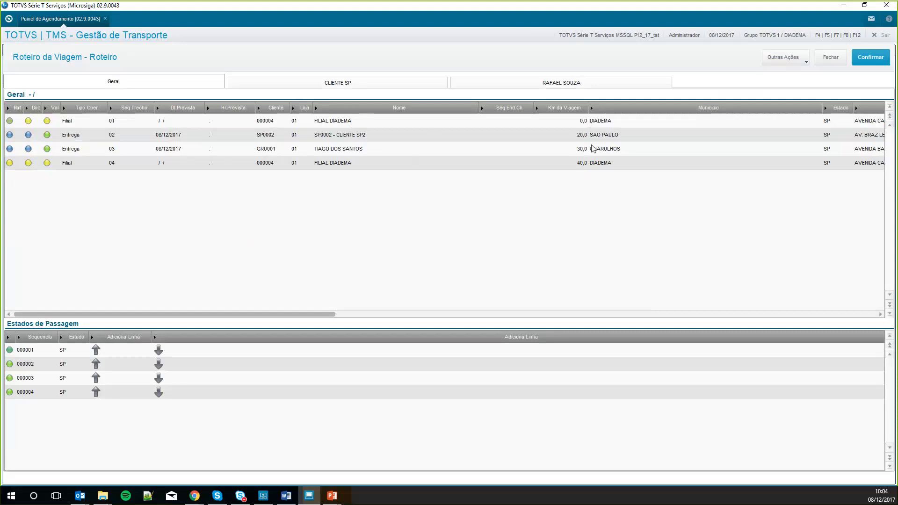
Review the trip's general route and each client's own stops, and confirm the route
click(335, 137)
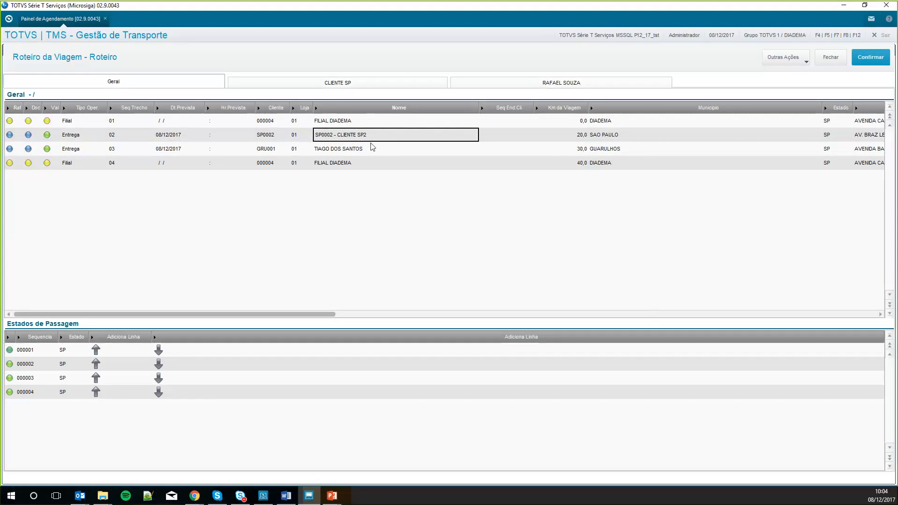
click(339, 150)
click(349, 85)
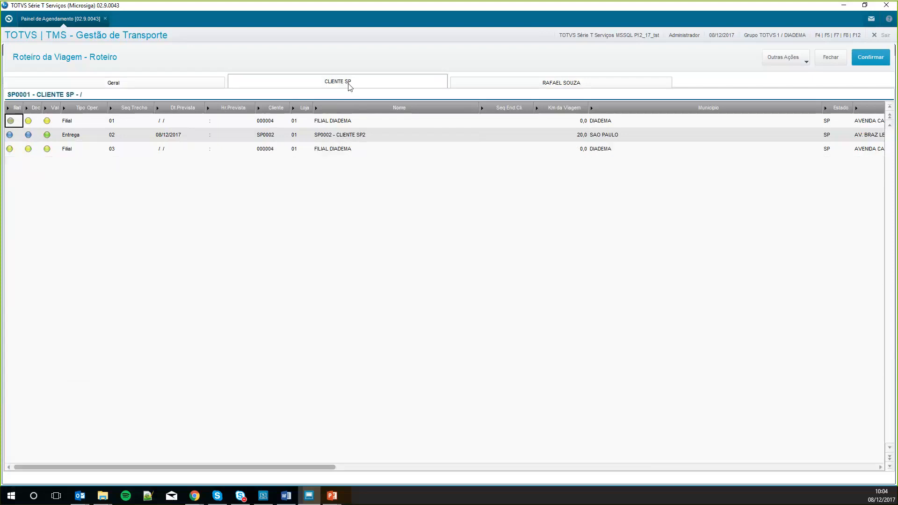
click(556, 82)
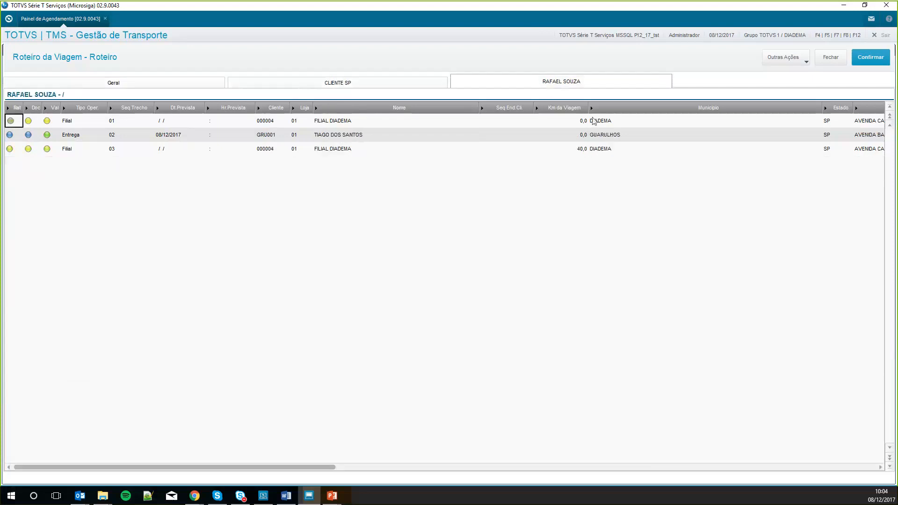
click(136, 89)
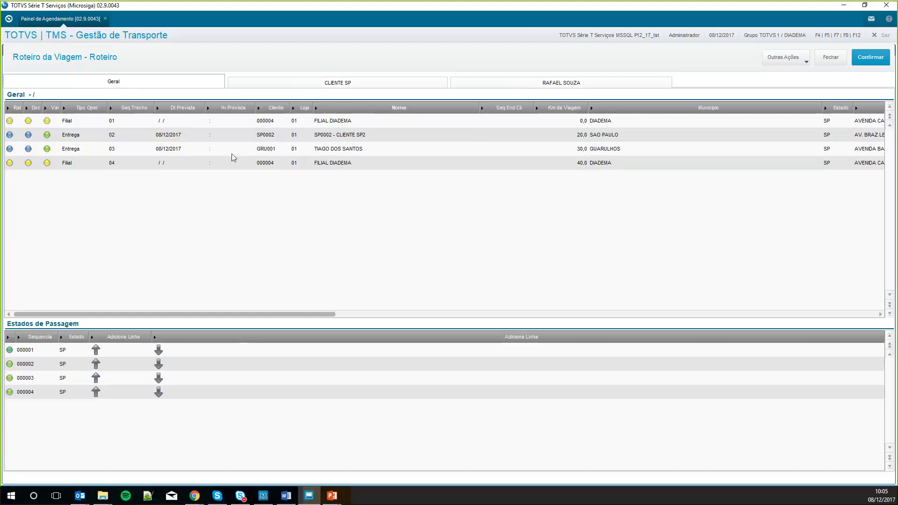
click(868, 52)
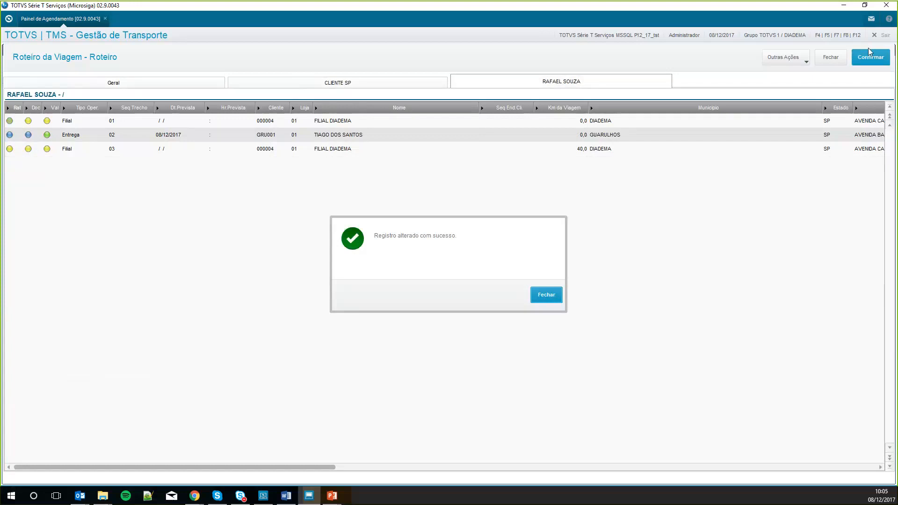
click(546, 295)
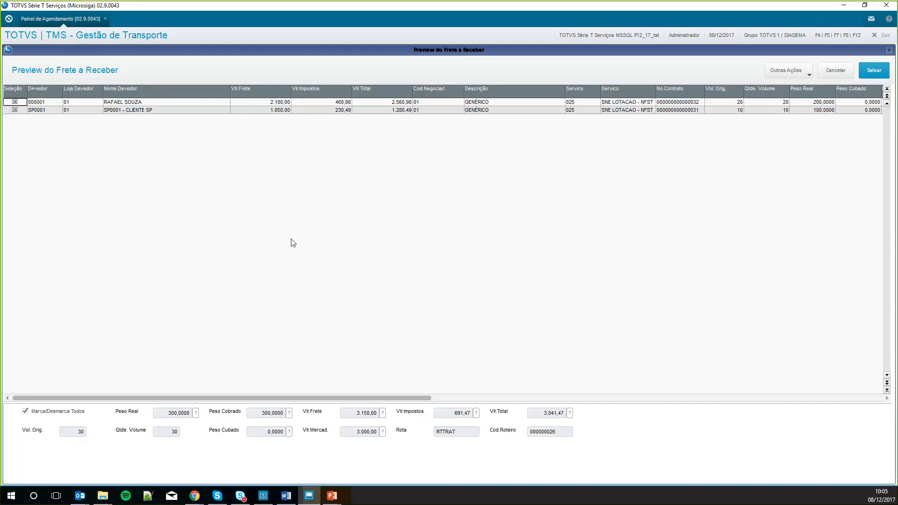
Look across the columns of the freight receivable preview and save it with both debtors selected
drag(183, 400, 126, 395)
drag(387, 398, 193, 416)
click(872, 72)
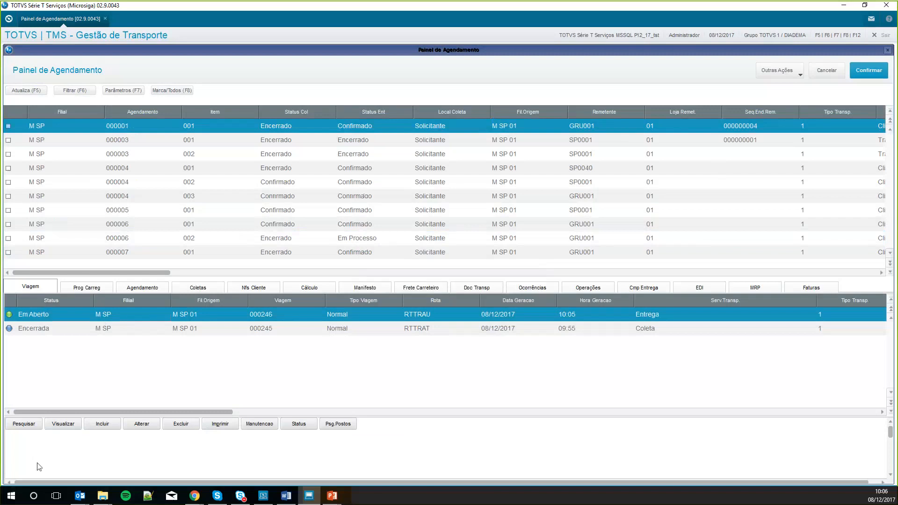
Open trip 000246 for viewing and look over its route (Visu. Roteiro)
click(63, 424)
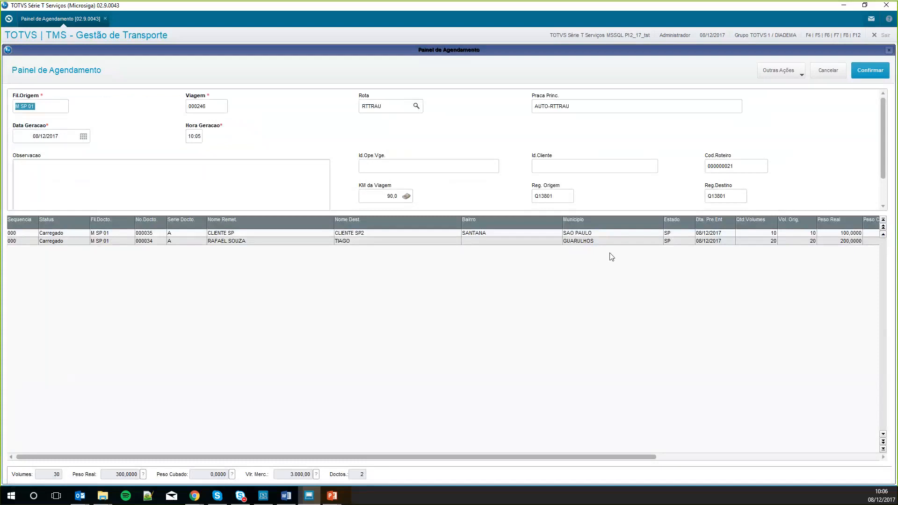
click(779, 70)
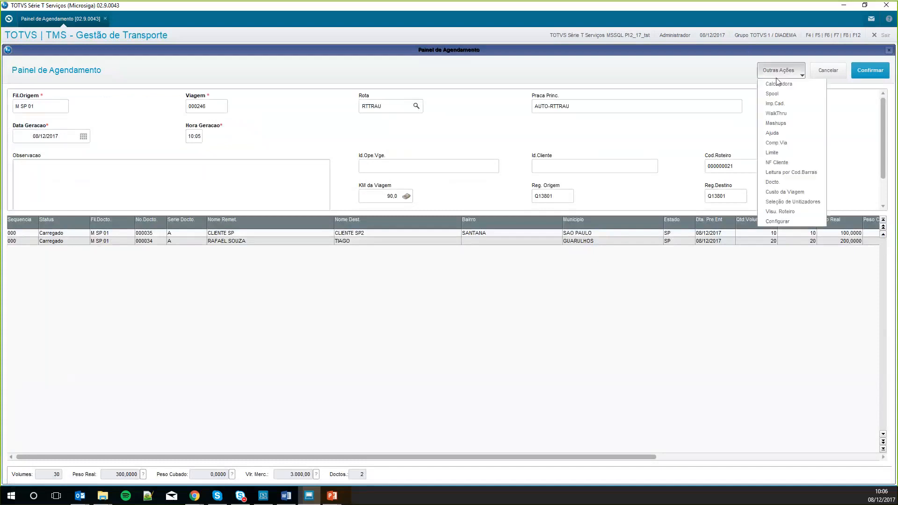
click(780, 213)
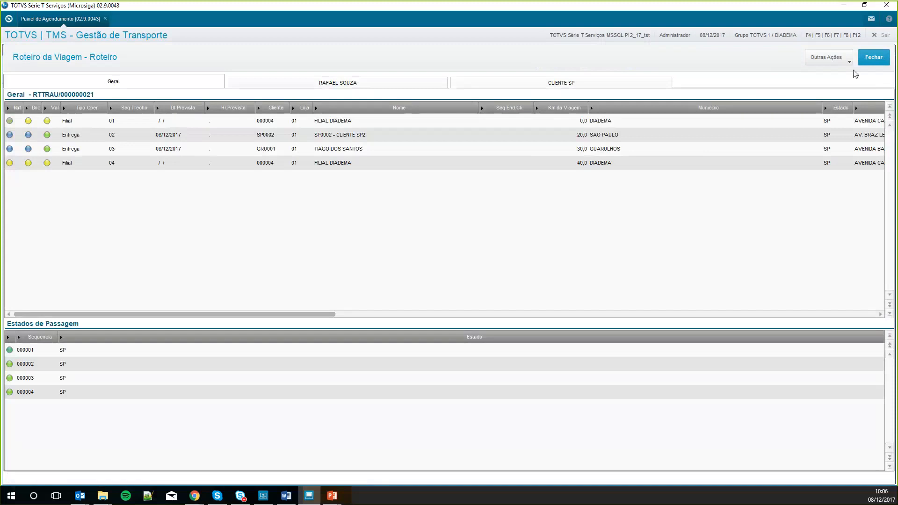
click(872, 57)
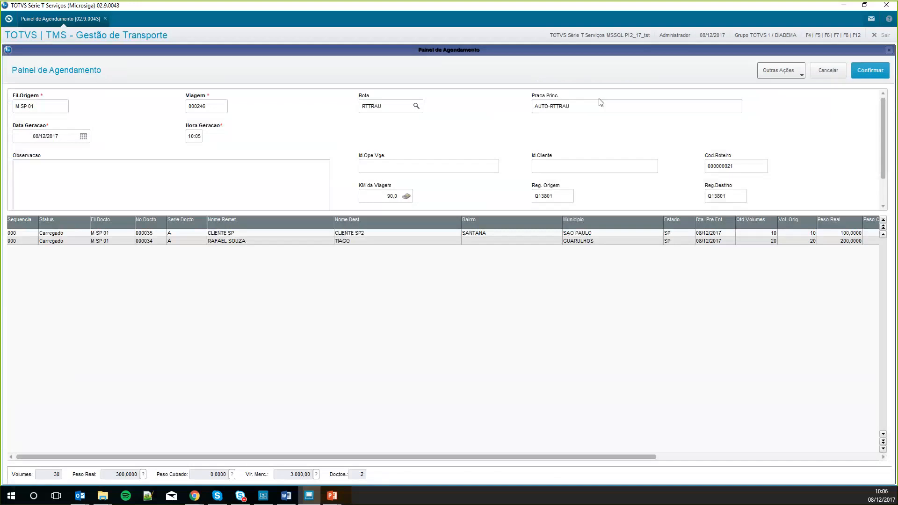
Examine the trip's KM da Viagem, Reg. Origem and Cod.Roteiro fields, and leave the trip view
scroll(601, 102, down, 1)
click(390, 164)
click(563, 164)
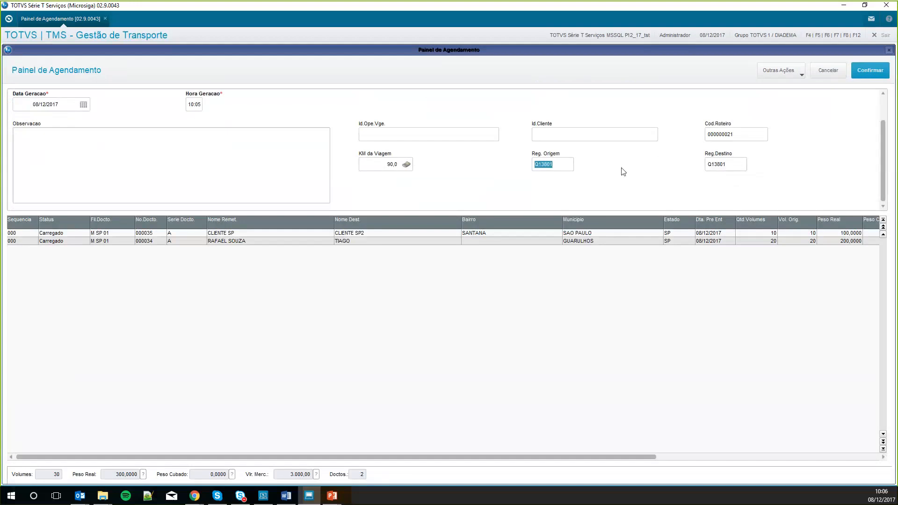
click(720, 129)
scroll(698, 175, up, 1)
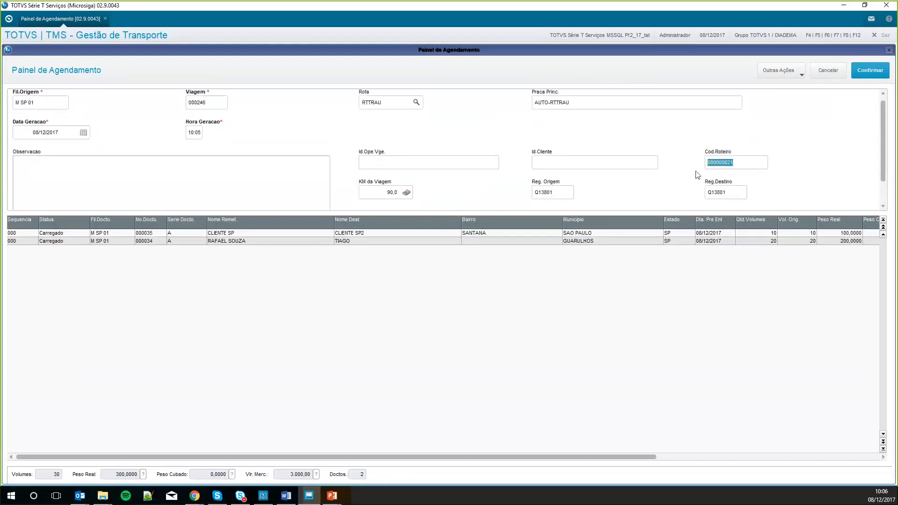
click(812, 73)
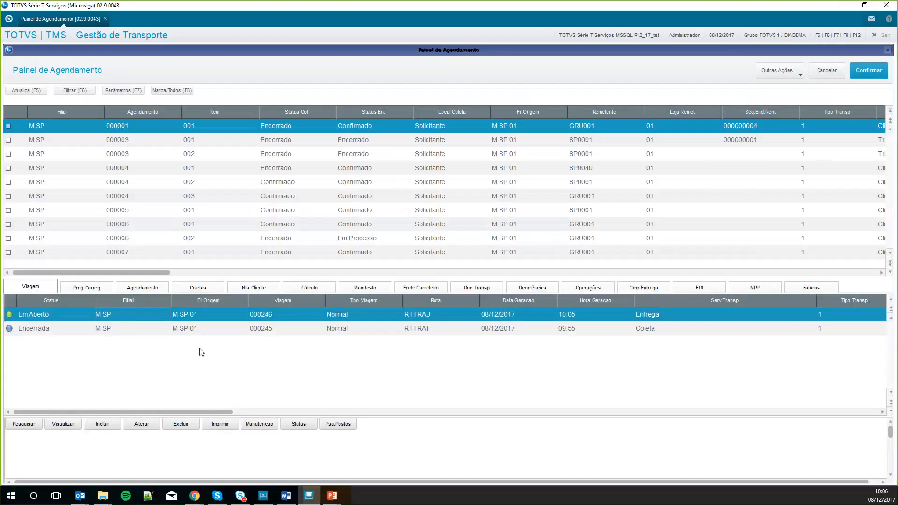
Carry out the closing (Fechamento) of delivery trip 000246
click(249, 427)
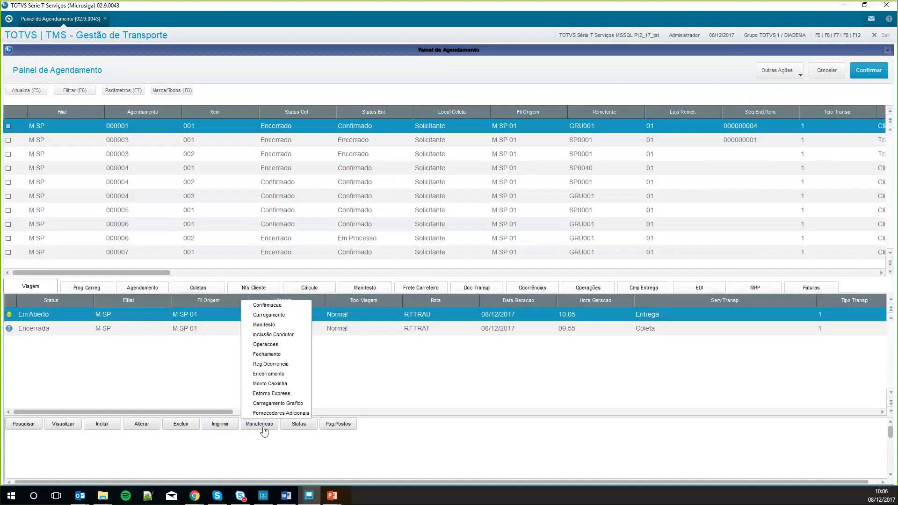
click(271, 357)
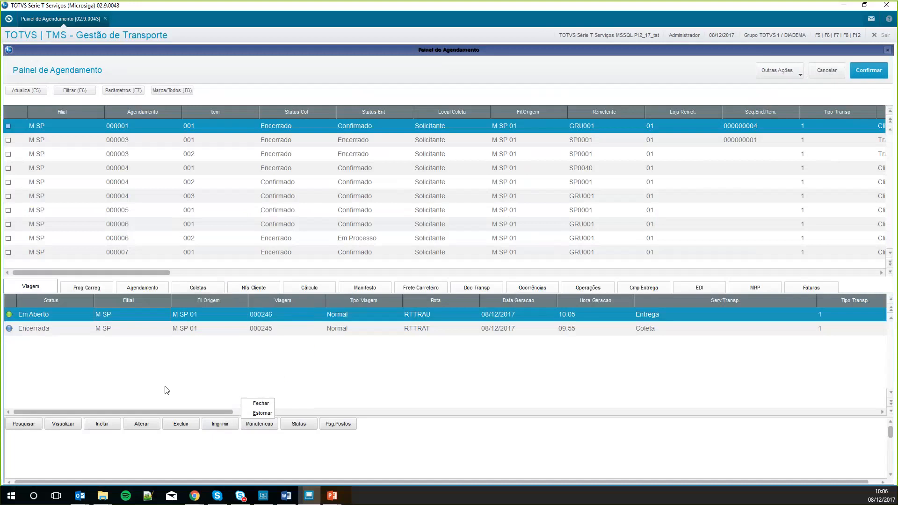
click(255, 406)
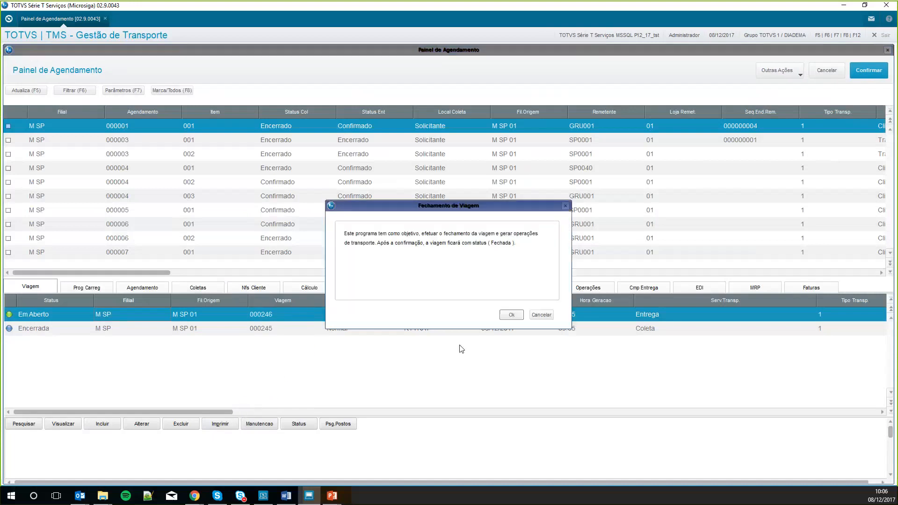
click(512, 315)
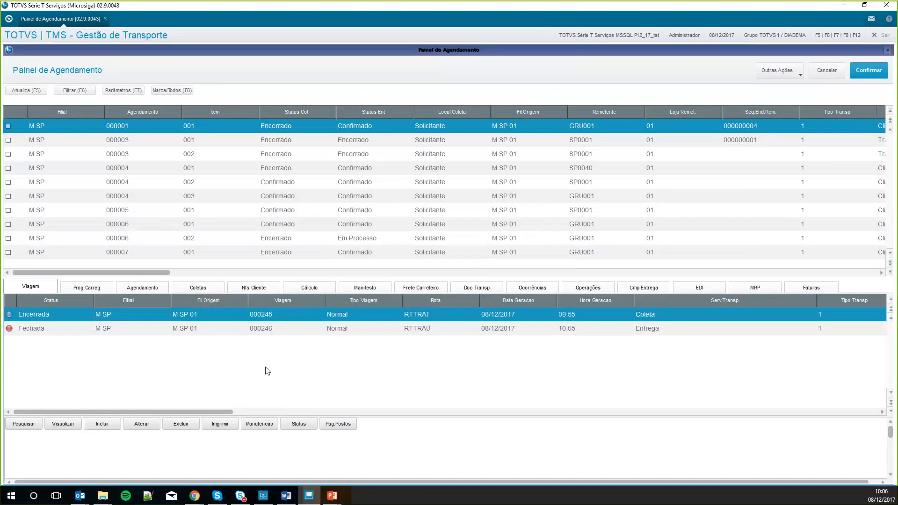
Select the closed trip 000246 and bring up its Frete Carreteiro records
click(277, 332)
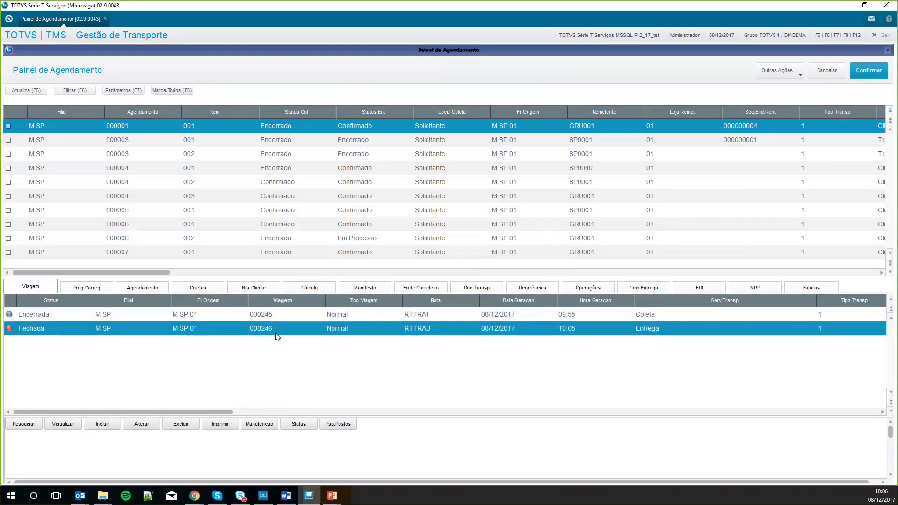
click(420, 288)
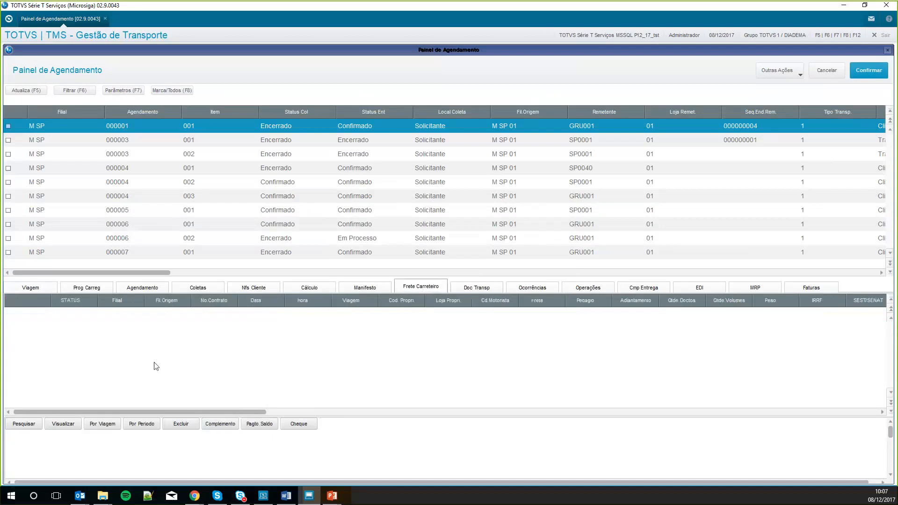
click(37, 293)
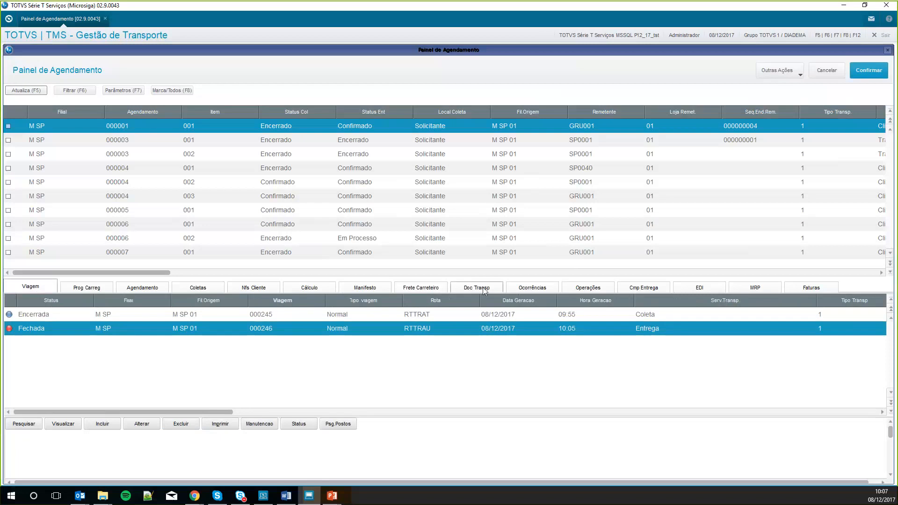
click(498, 287)
click(420, 287)
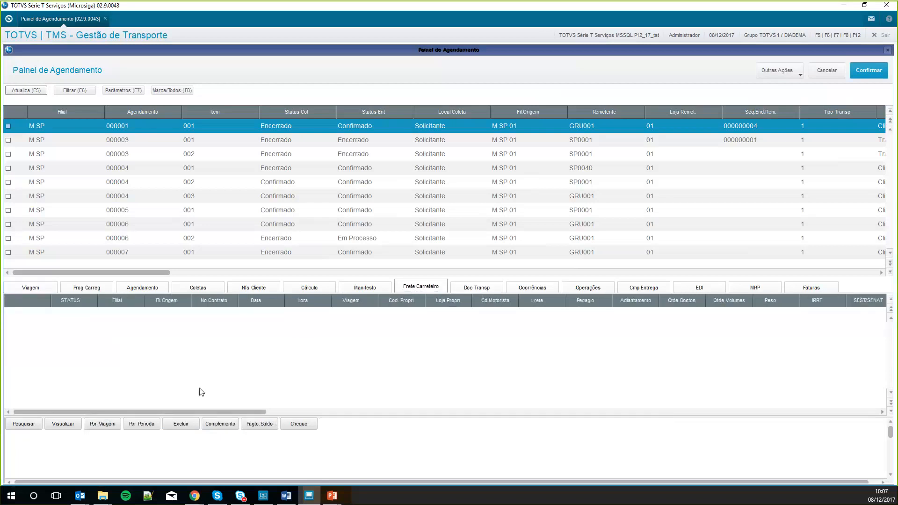
Generate the carrier contract by trip, with both Viagem De and Viagem Ate set to 000246
click(102, 426)
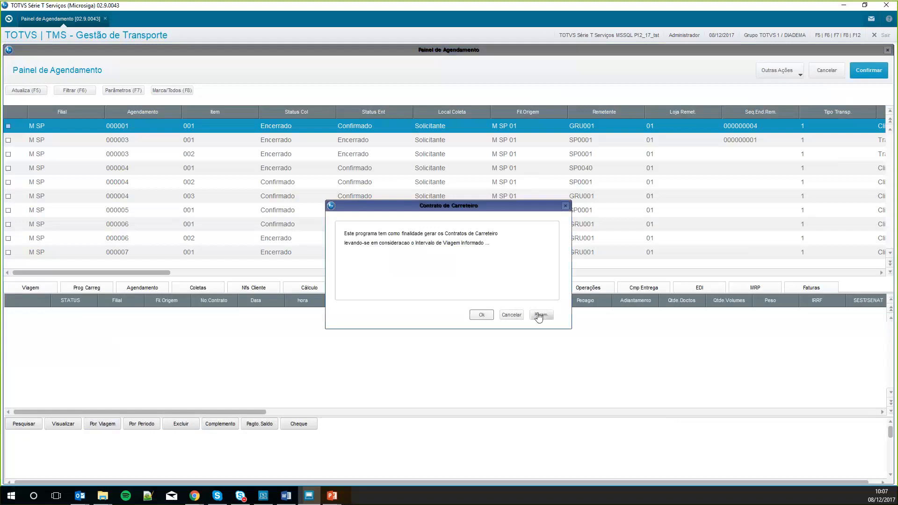
click(539, 315)
click(445, 199)
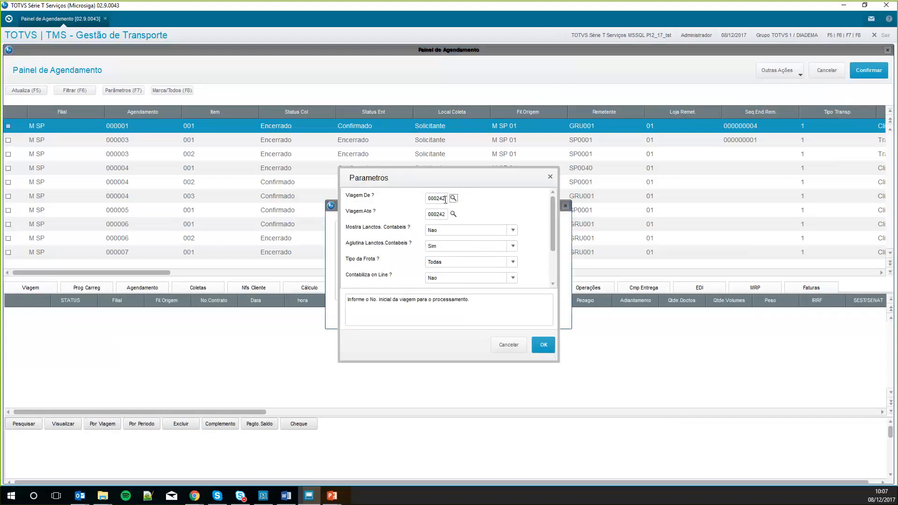
drag(445, 200, 443, 215)
text(66)
click(542, 345)
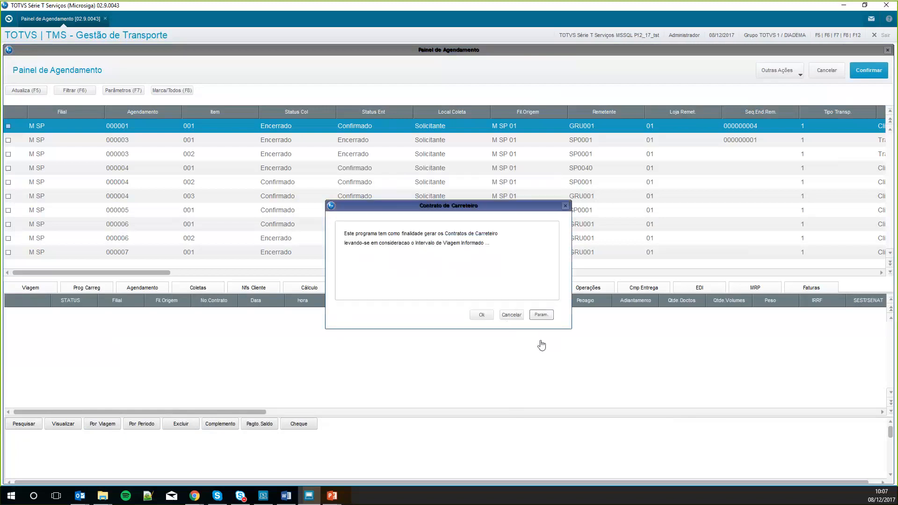
click(485, 318)
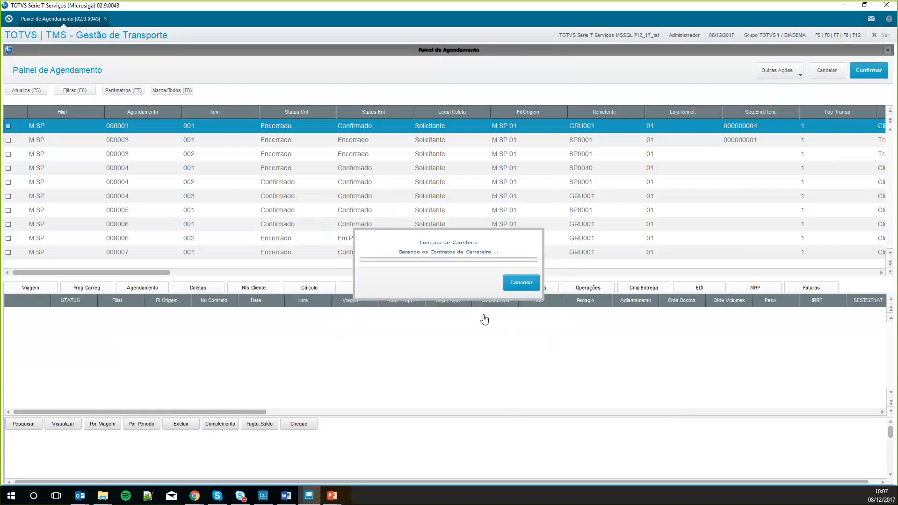
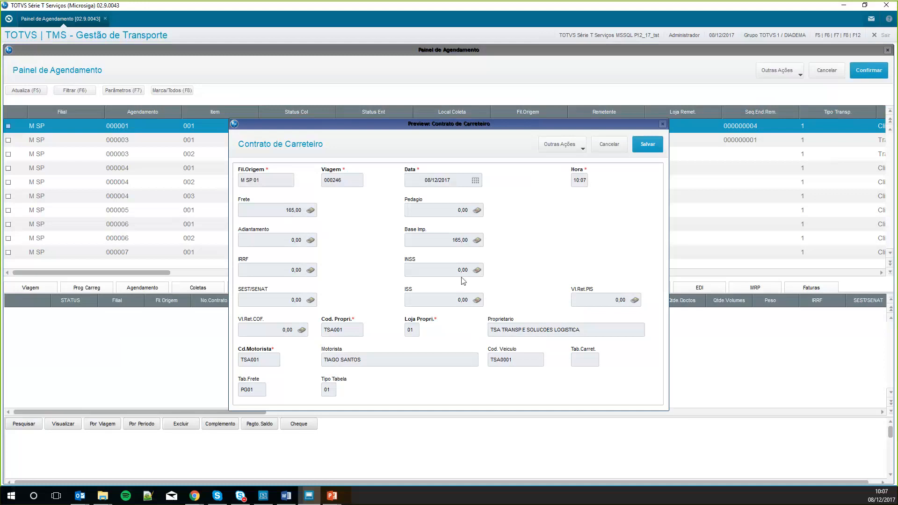
View the freight composition (Comp.Fre) of the carrier contract preview
click(561, 140)
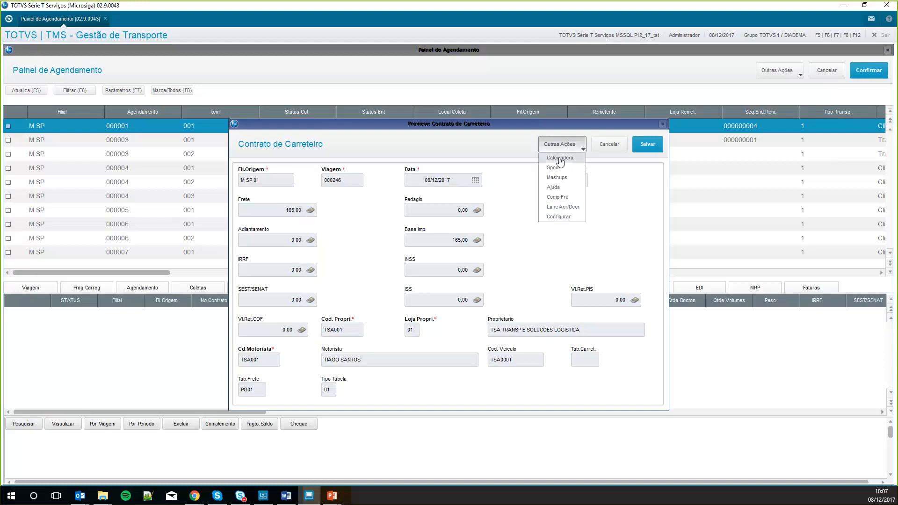
click(567, 206)
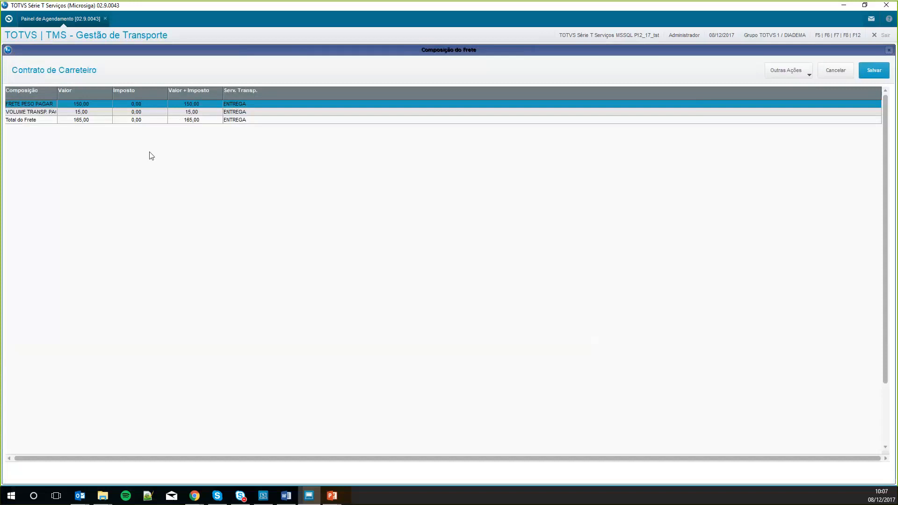
click(874, 71)
Add an Acrescimo entry with code 0001 and a value of 200,00 to the carrier contract and save it
click(548, 148)
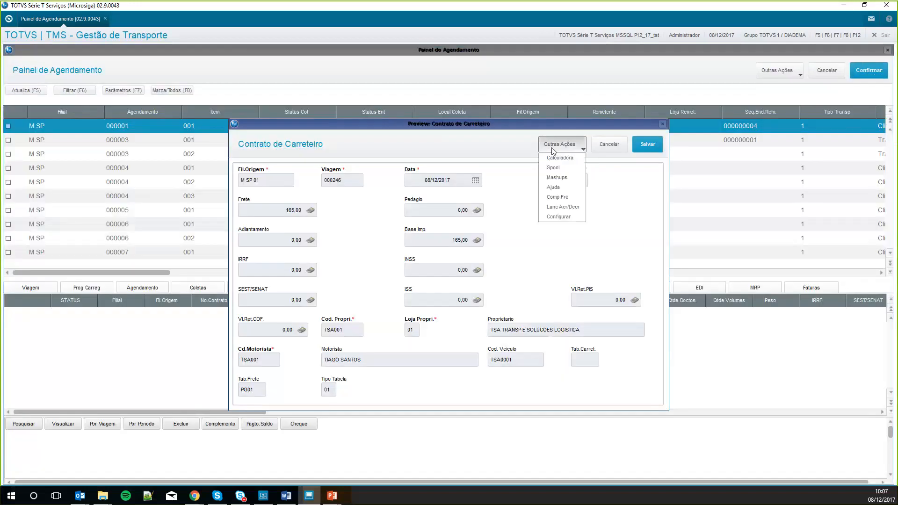
click(575, 210)
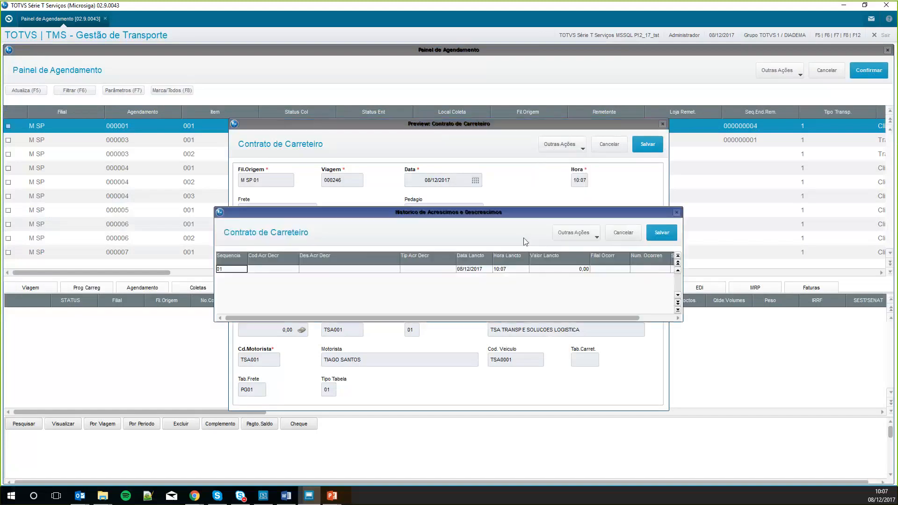
click(273, 270)
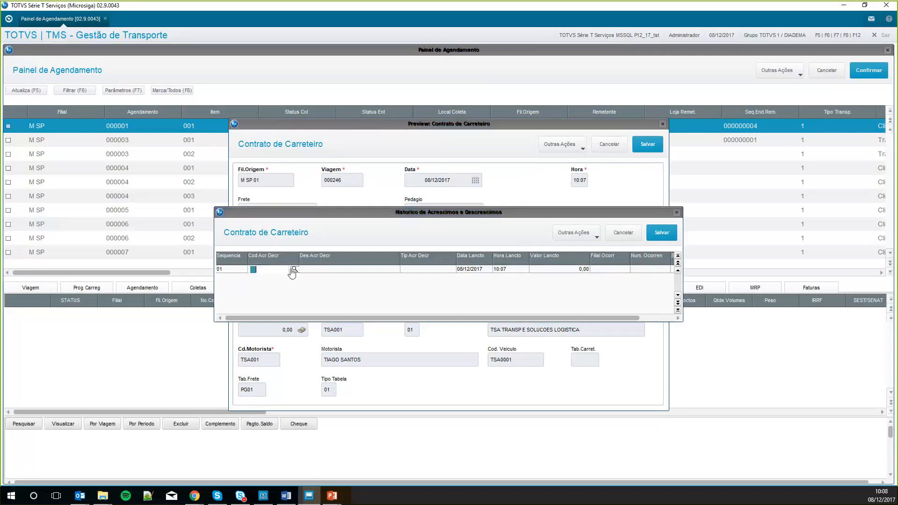
click(293, 271)
double_click(256, 219)
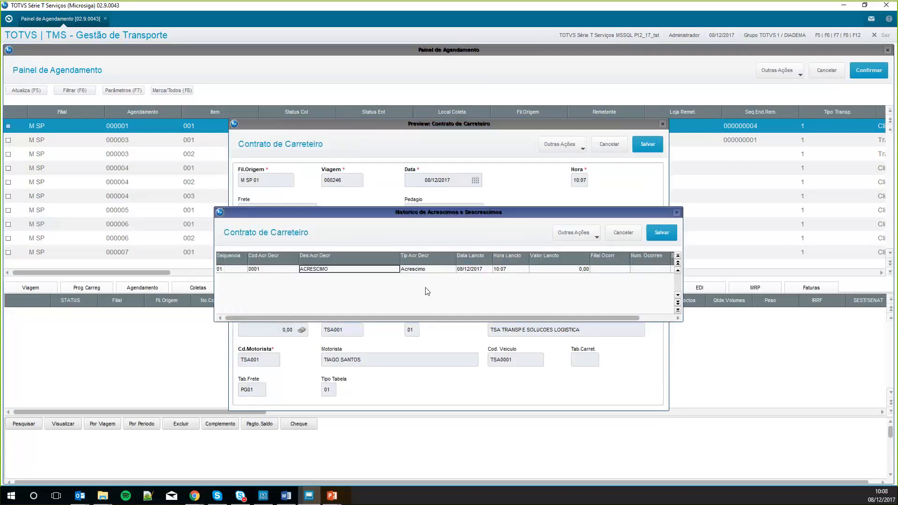
click(561, 269)
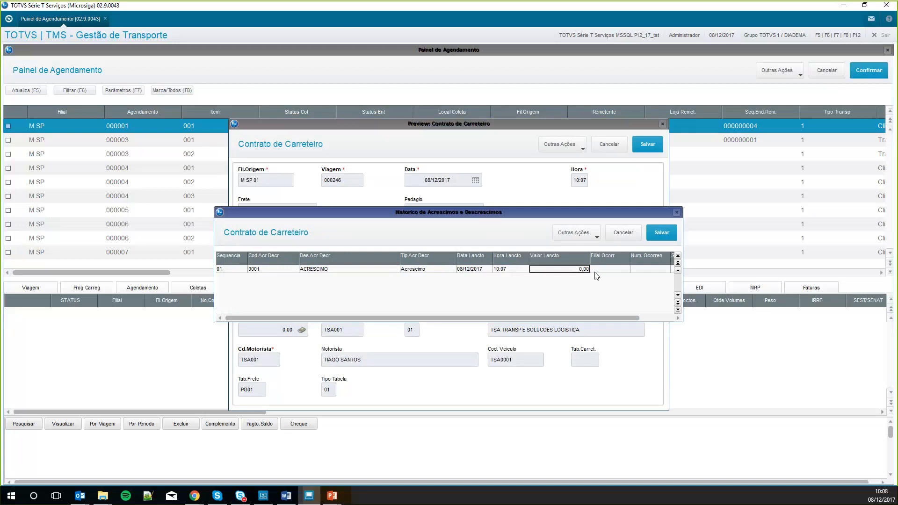
text(200)
key(Return)
click(660, 233)
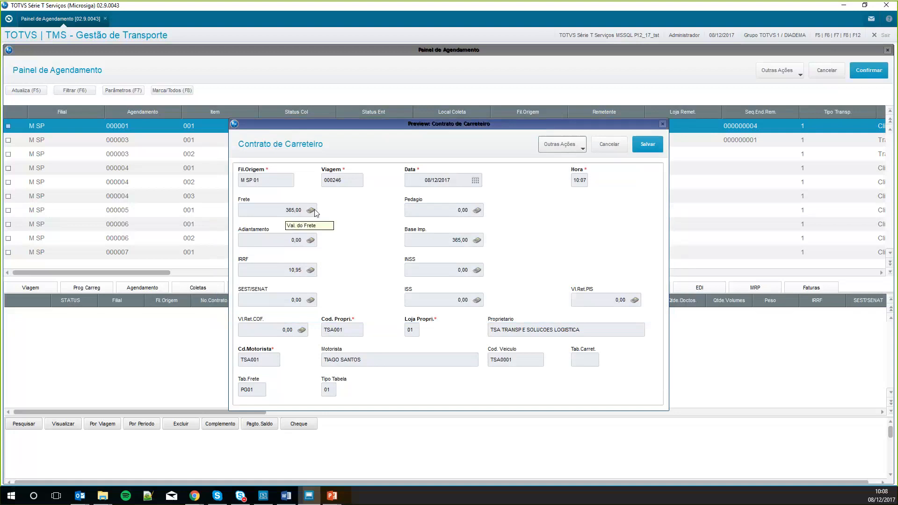
Add a Decrescimo entry with code 0002 and a value of 50,00 to the carrier contract and save it
click(561, 144)
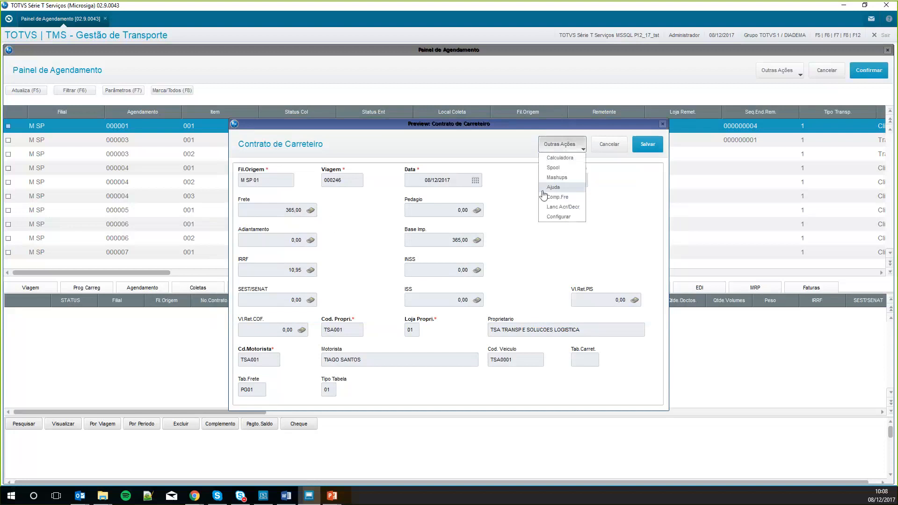
click(553, 209)
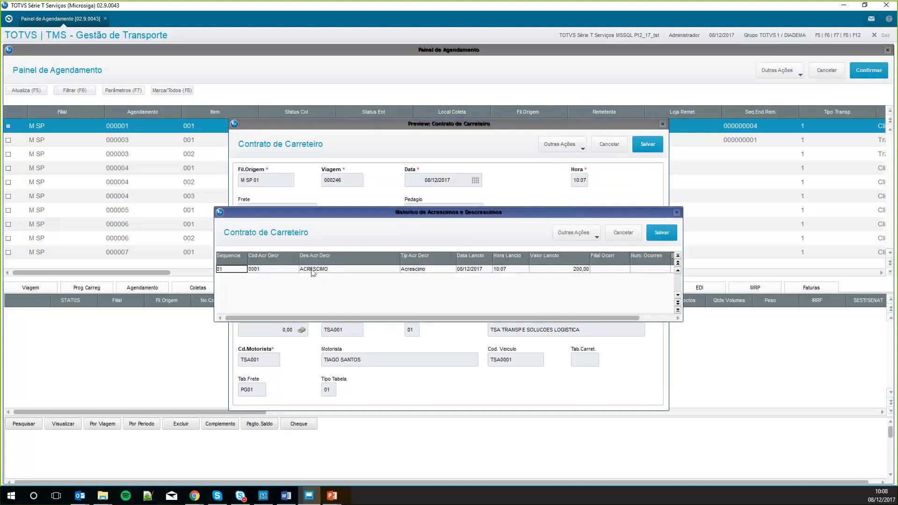
key(Down)
key(Right)
key(F3)
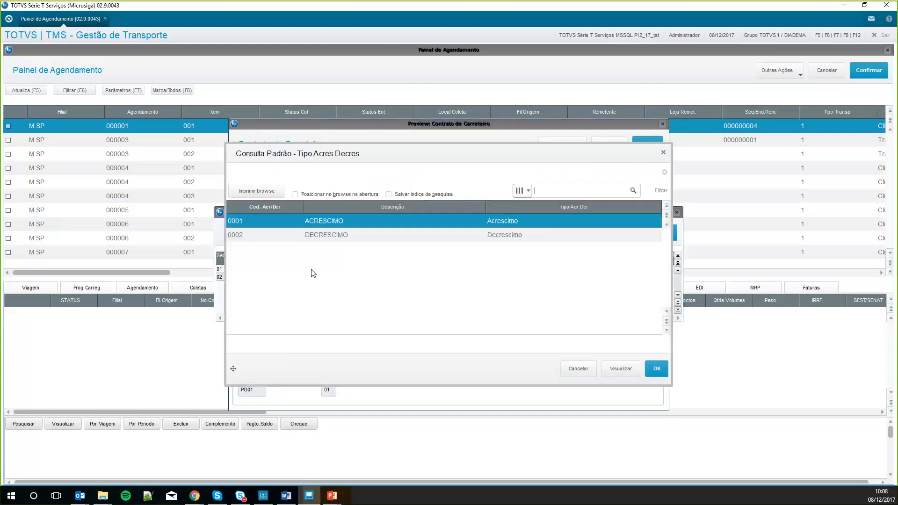
click(373, 233)
double_click(373, 234)
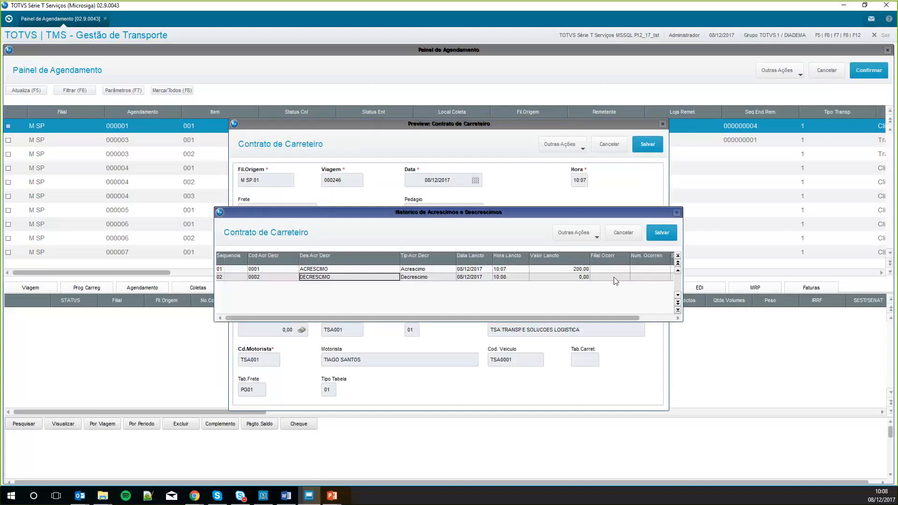
double_click(579, 279)
text(50)
key(Return)
click(661, 234)
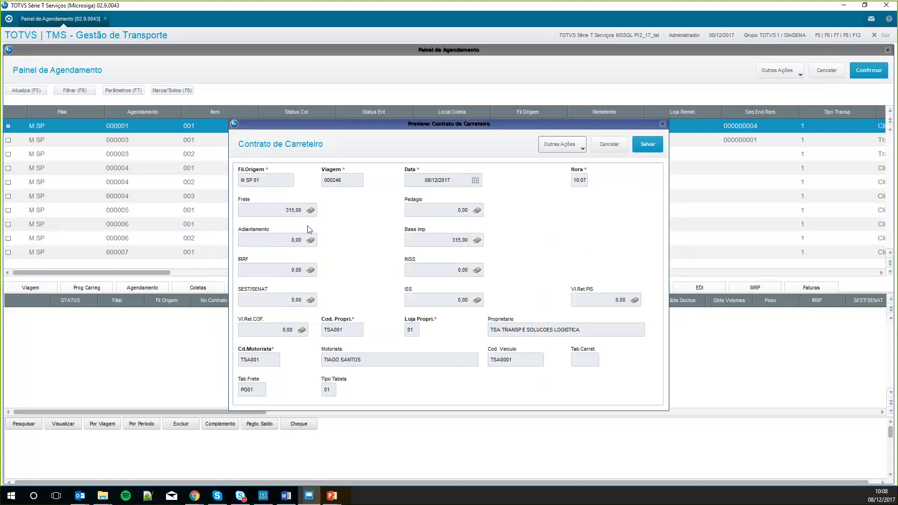
Recheck the freight composition after the adjustments and save the carrier contract of trip 000246
click(561, 144)
click(561, 201)
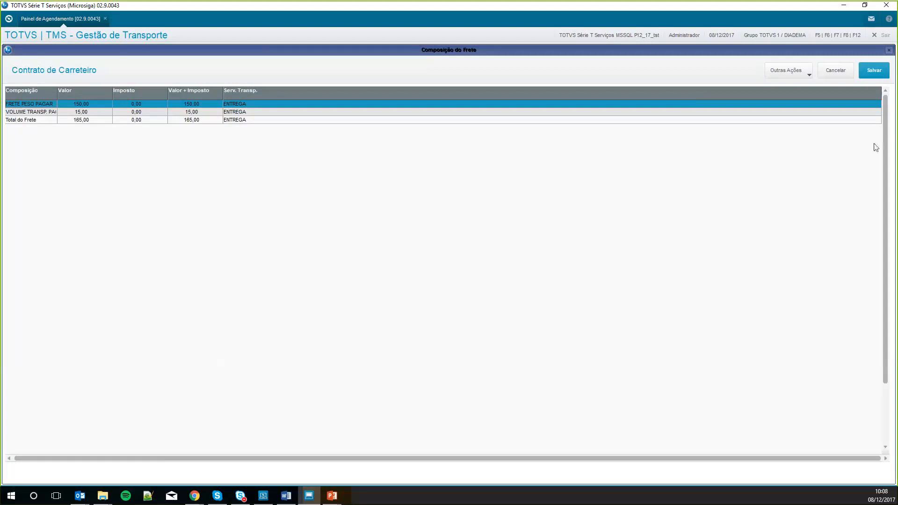
click(827, 70)
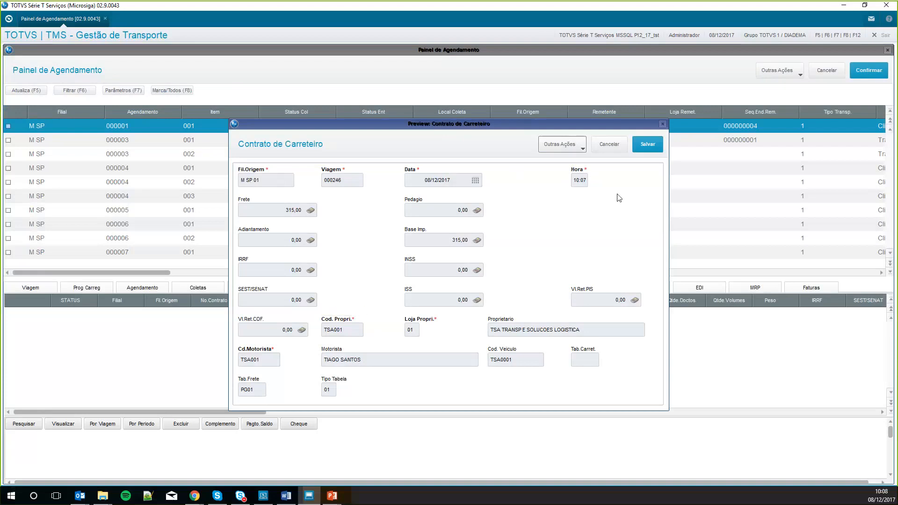
click(648, 145)
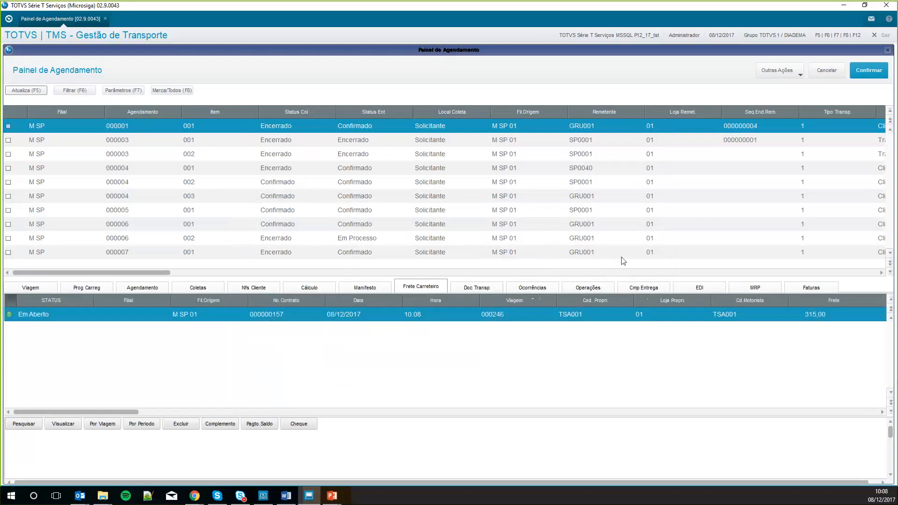
View the saved carrier contract with its increase and decrease history (Hist Acr/Decr), and close it
click(346, 318)
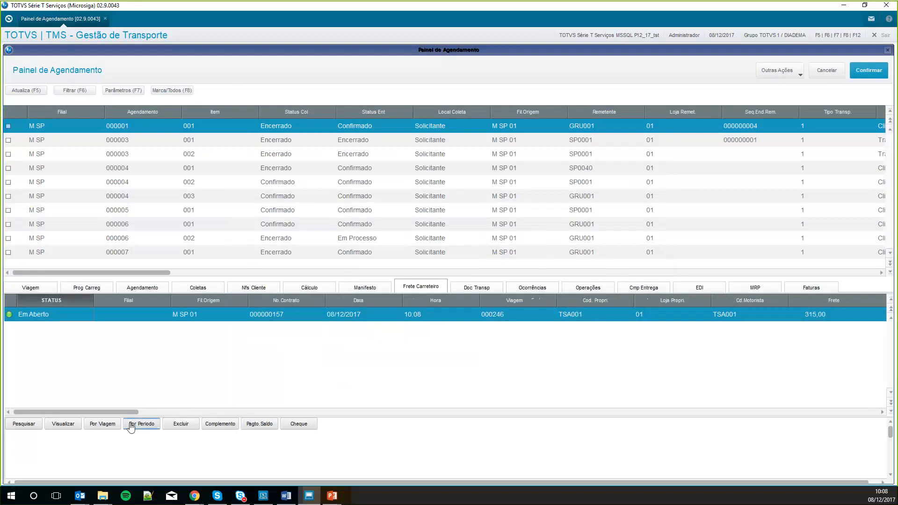
click(52, 429)
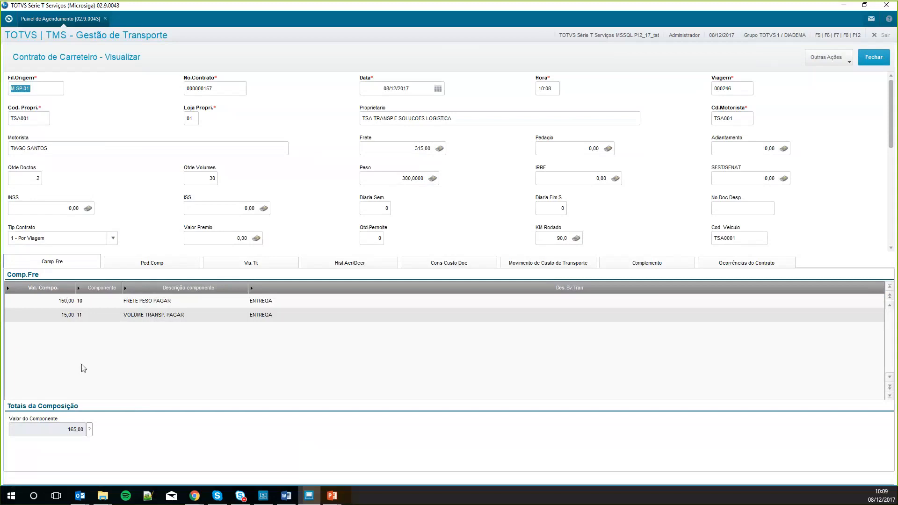
click(353, 266)
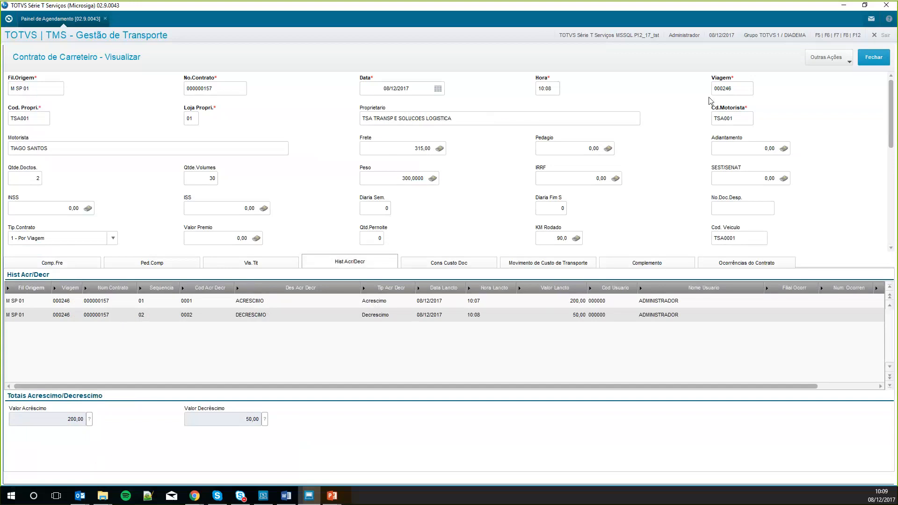
click(872, 61)
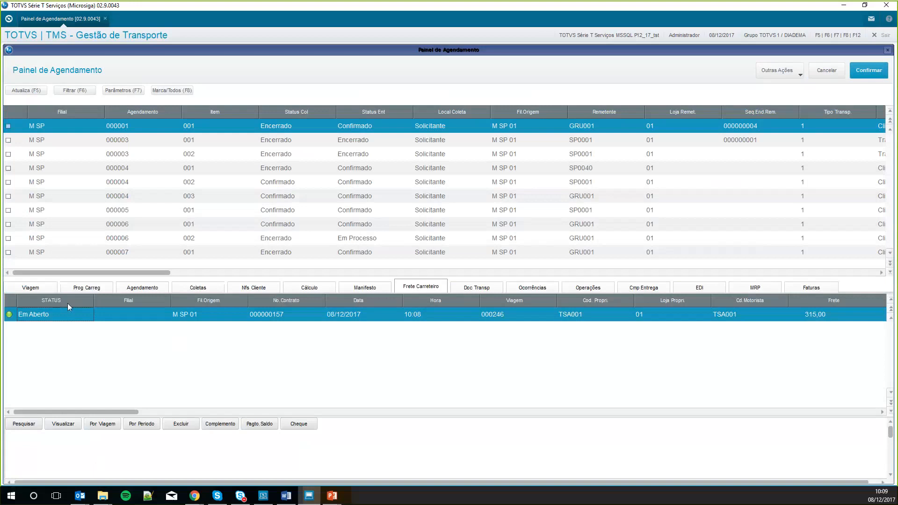
Open the operations of trip 000246 and start posting SAIDA DE VIAGEM, agreeing to cancel the earlier open operations
click(30, 287)
click(169, 331)
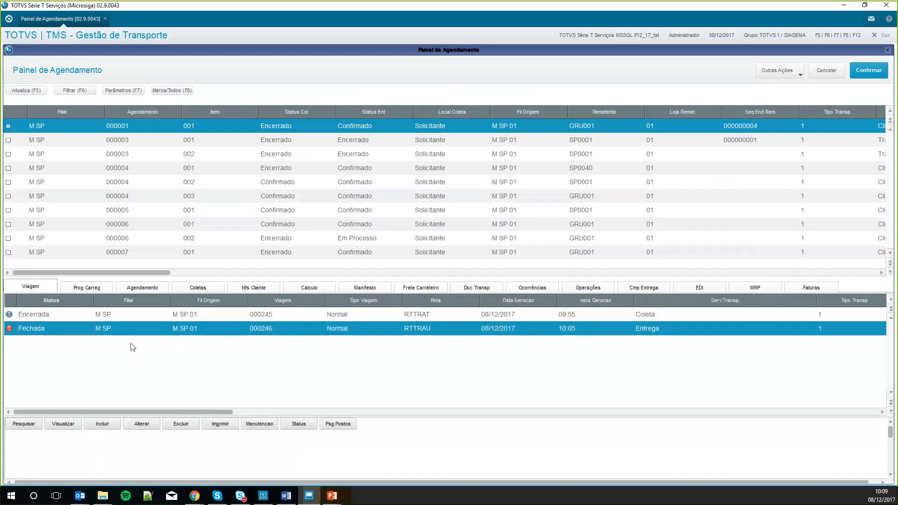
click(253, 424)
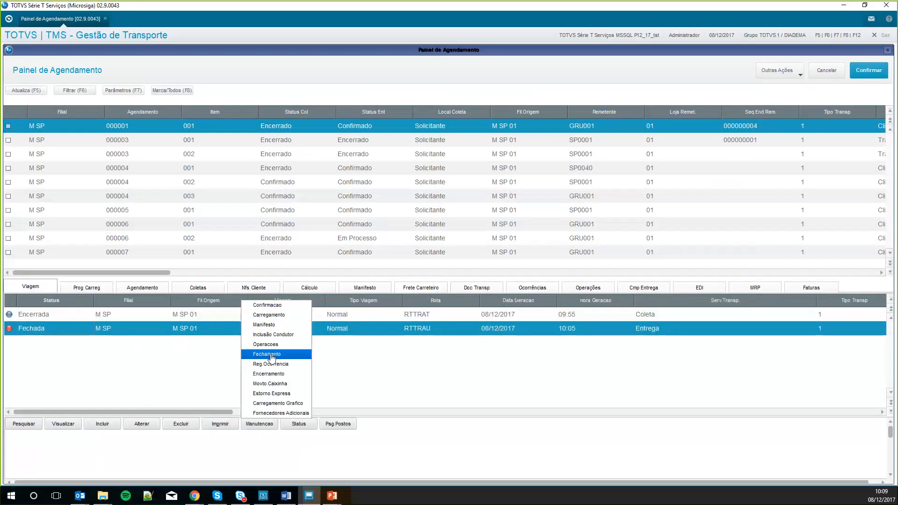
click(376, 359)
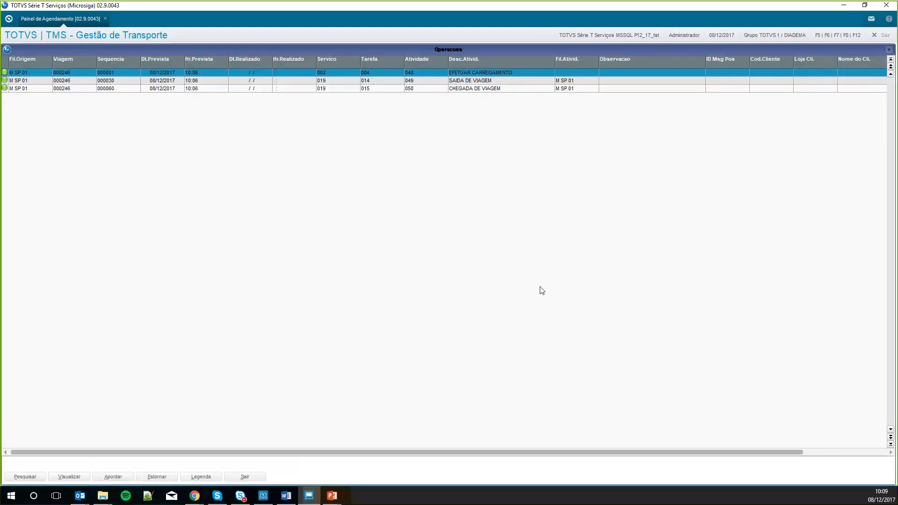
click(398, 88)
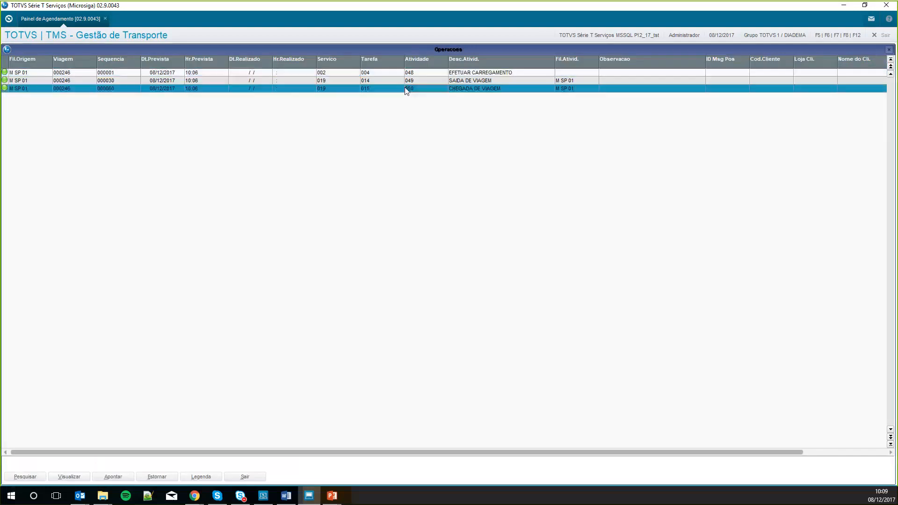
key(Up)
click(121, 476)
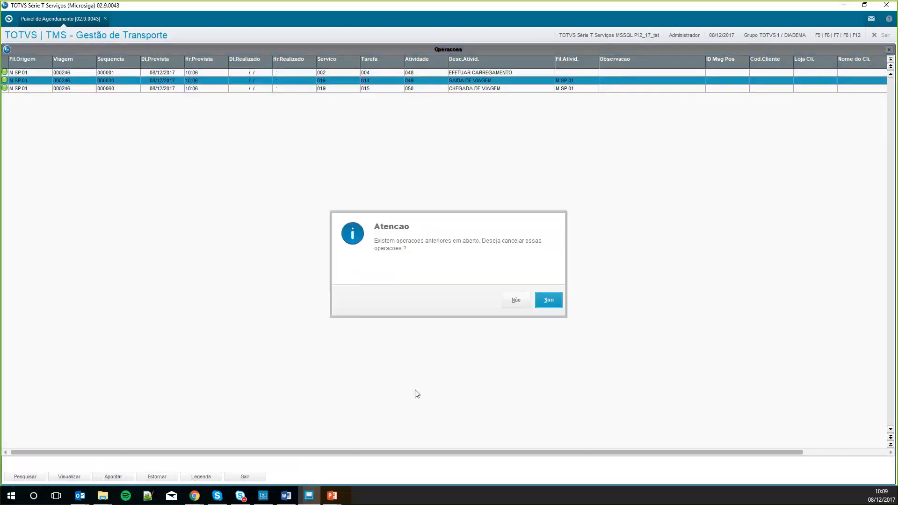
click(546, 298)
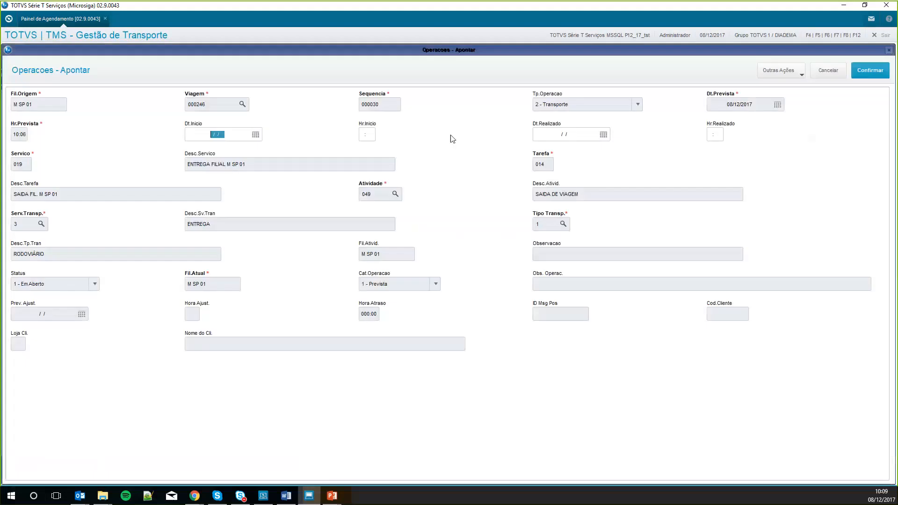
Set both the start and the completion of the trip departure to 08/12/2017 at 10:09 and confirm the posting
click(256, 135)
key(Return)
key(Tab)
text(1009)
key(Tab)
text(08122017)
key(Tab)
text(1009)
click(869, 70)
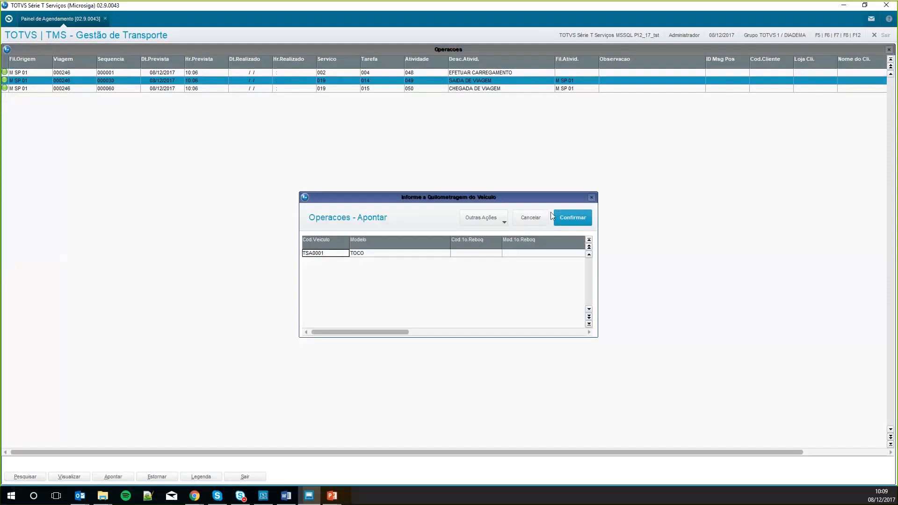
Set the departure mileage (Km Saida) of vehicle TSA0001 to 350 and confirm
click(465, 252)
click(519, 253)
key(Right)
key(Right)
key(Right)
key(Right)
key(Right)
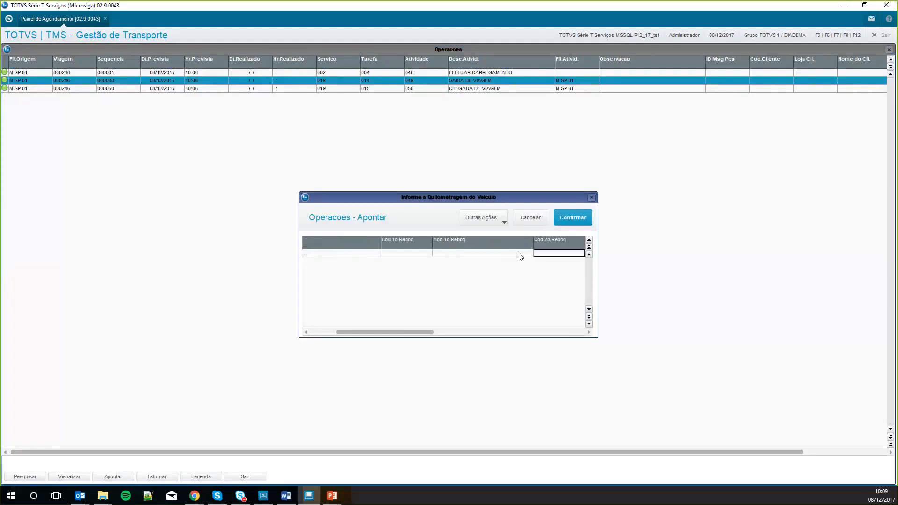
text(550)
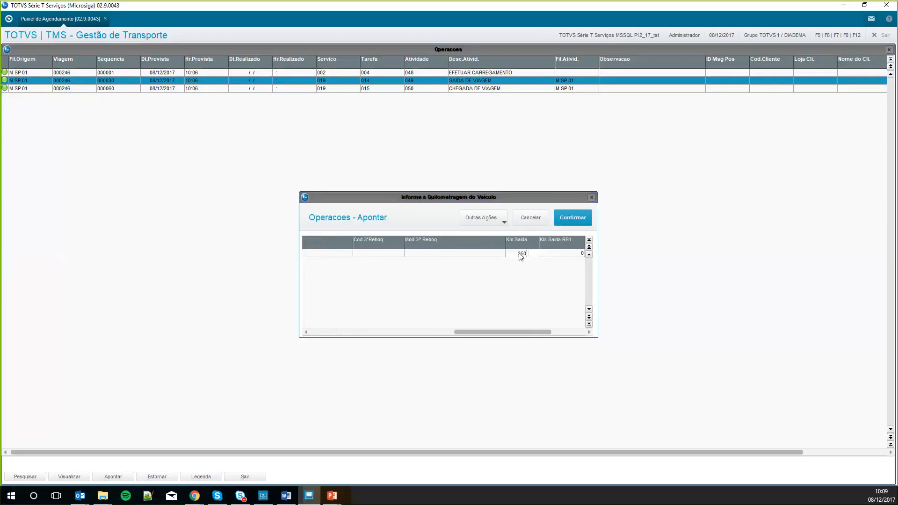
key(Return)
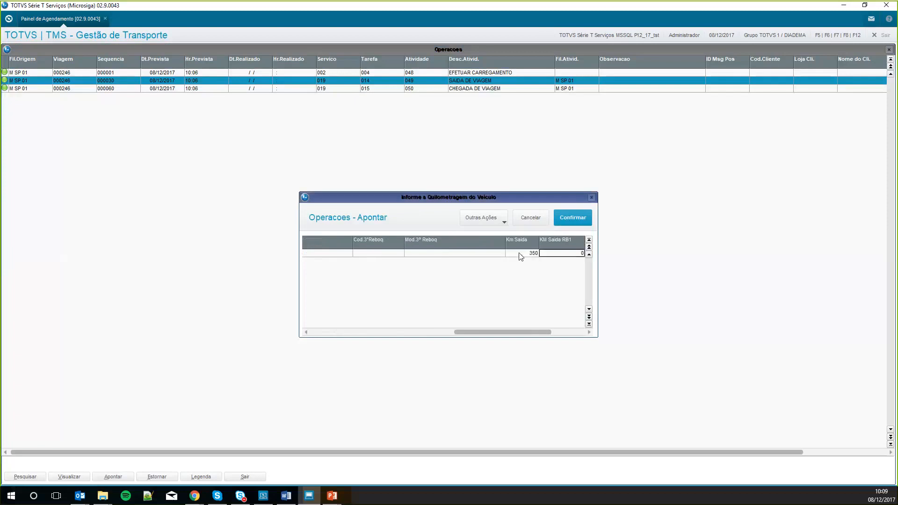
click(572, 217)
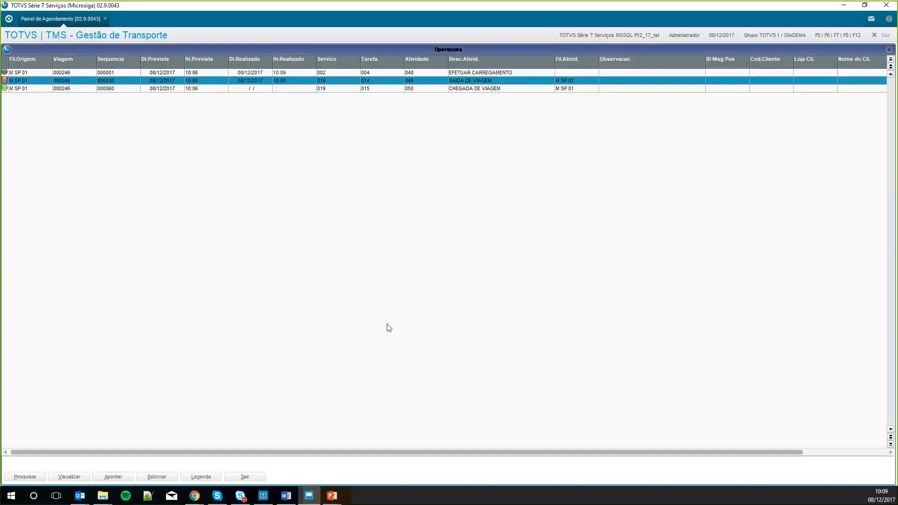
Post the CHEGADA DE VIAGEM operation with both start and completion set to 08/12/2017 at 10:09
click(25, 88)
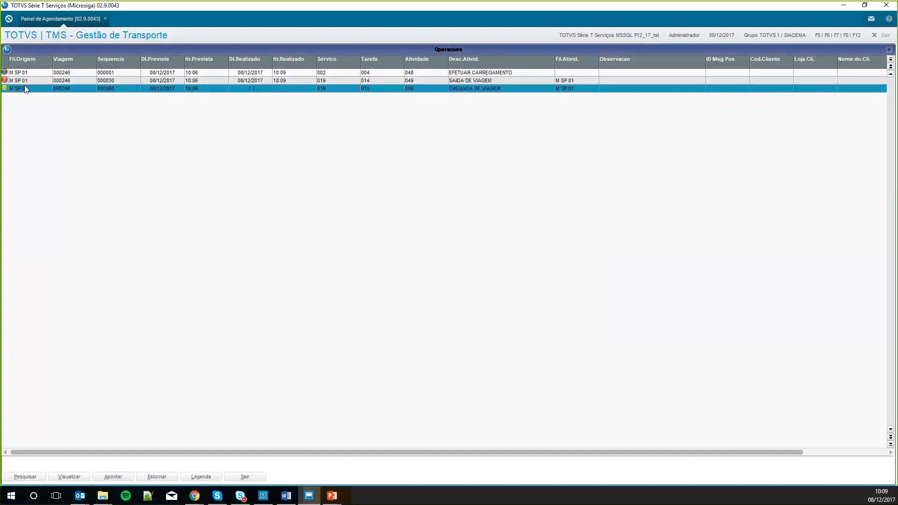
click(113, 476)
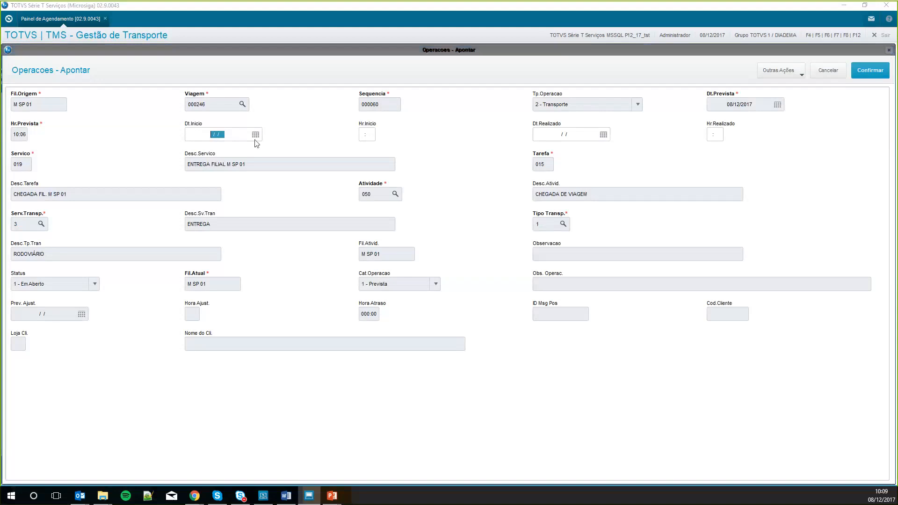
click(739, 471)
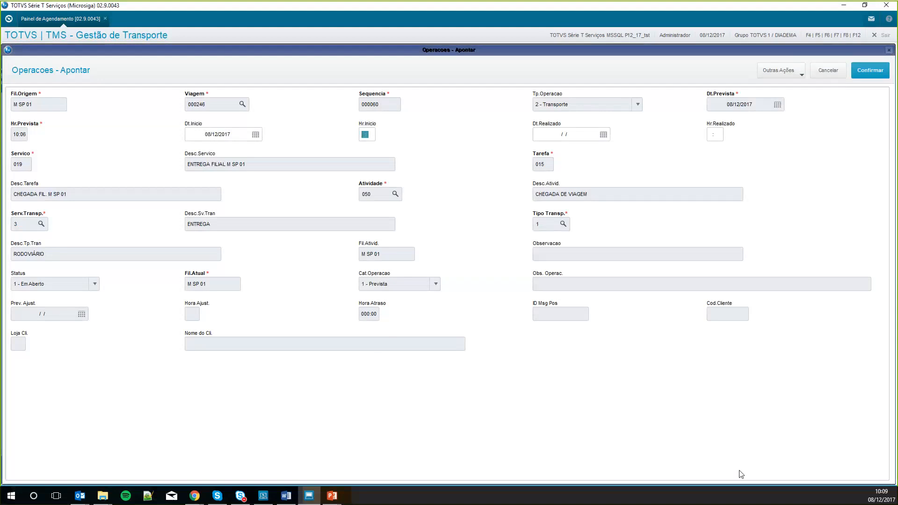
text(109)
key(BackSpace)
text(09)
key(Tab)
text(08122017)
key(Tab)
text(10)
click(857, 71)
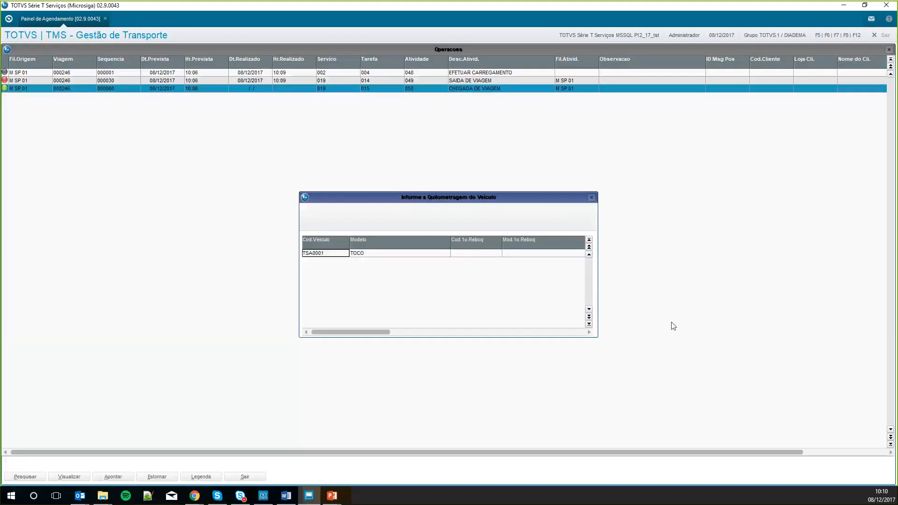
Set the arrival mileage (Km Entrada) of vehicle TSA0001 to 440, confirm it, and leave the trip operations
click(491, 254)
key(Tab)
key(Tab)
key(Tab)
key(Tab)
key(Tab)
key(Tab)
key(Tab)
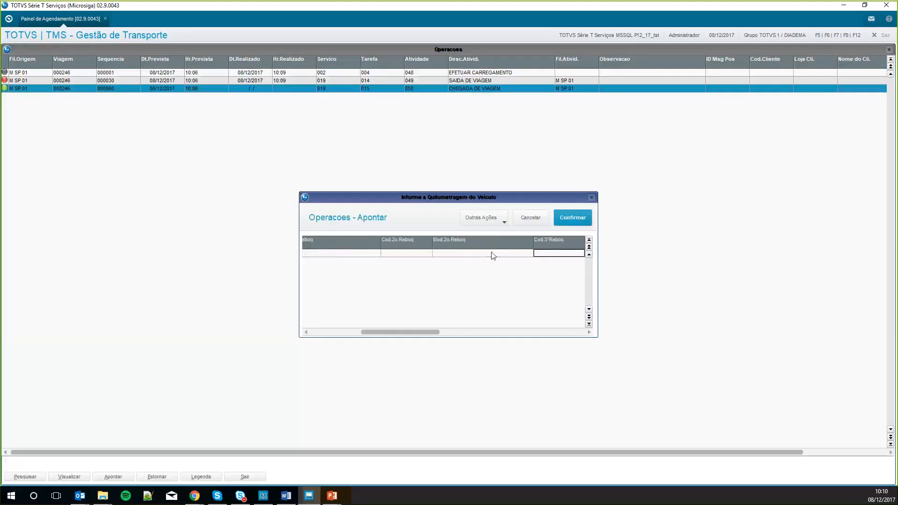
key(shift+Tab)
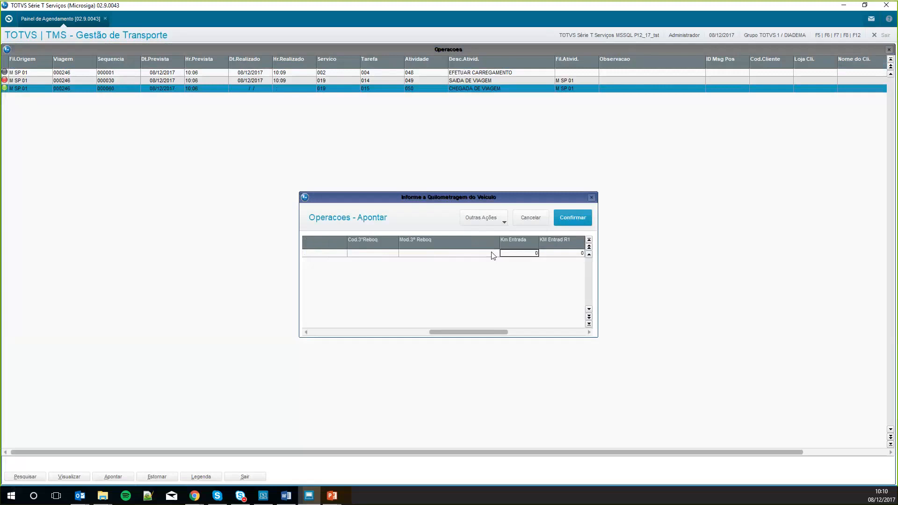
text(440)
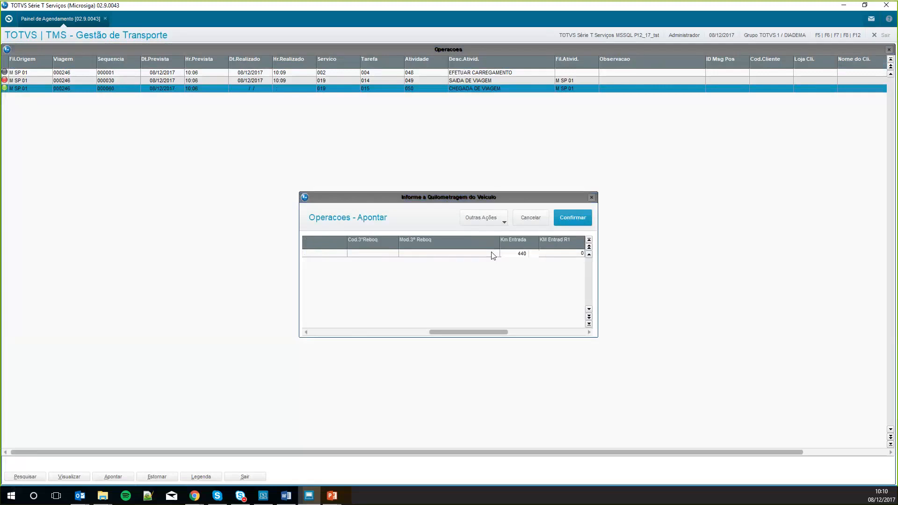
click(579, 220)
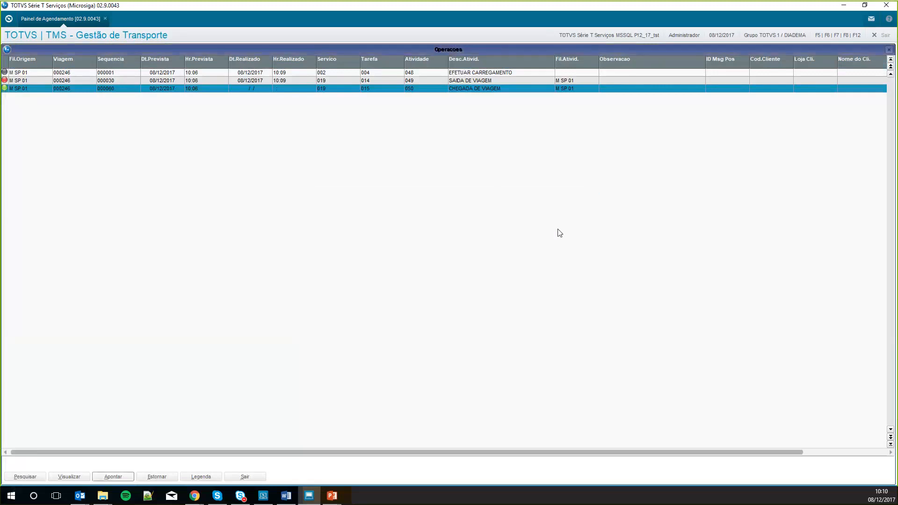
click(282, 82)
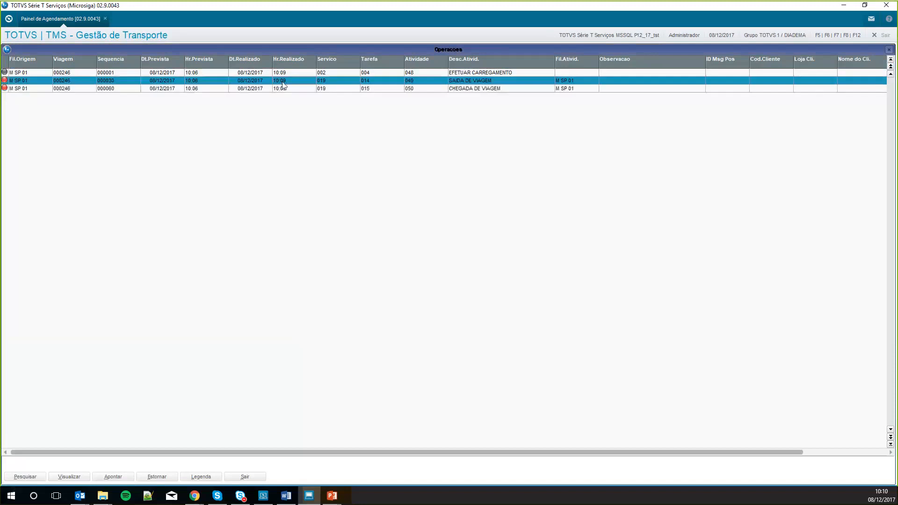
click(278, 89)
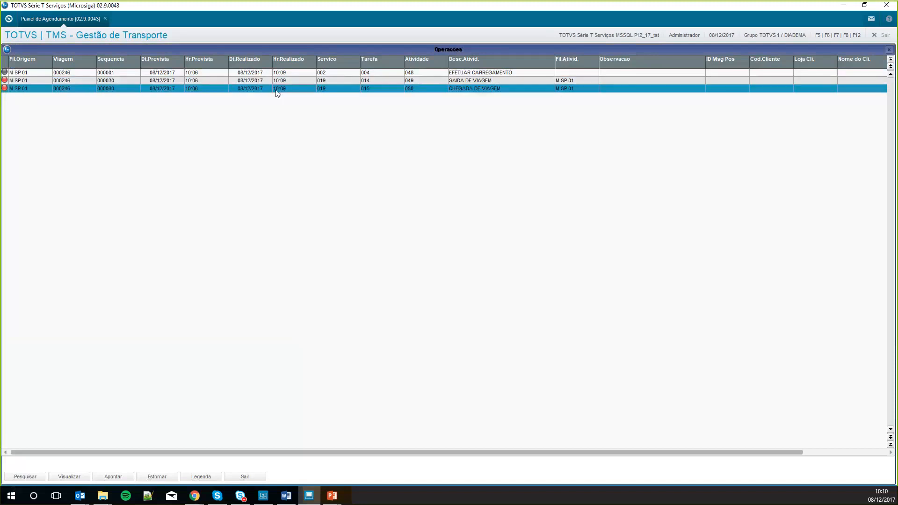
click(244, 477)
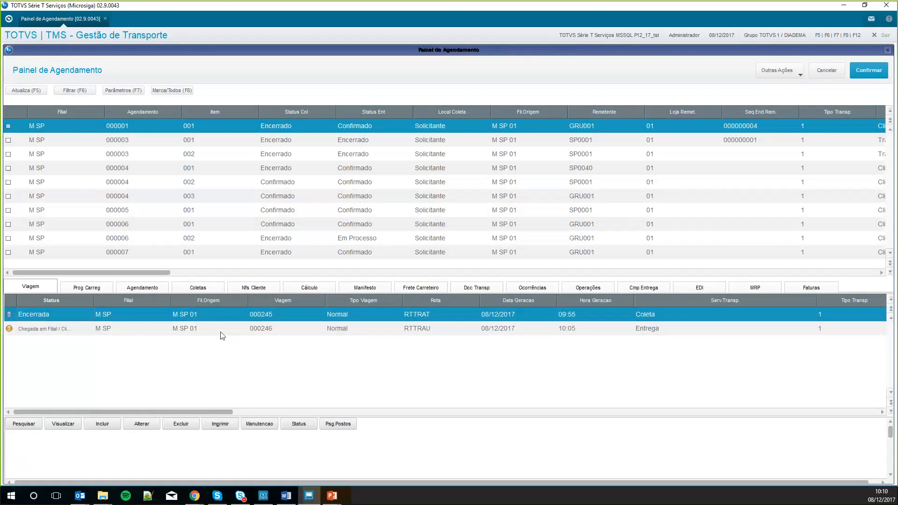
Register occurrence 0002 (ENTREGA REALIZADA - VIAGEM) for trip 000246, save it, and leave the occurrence records
click(256, 424)
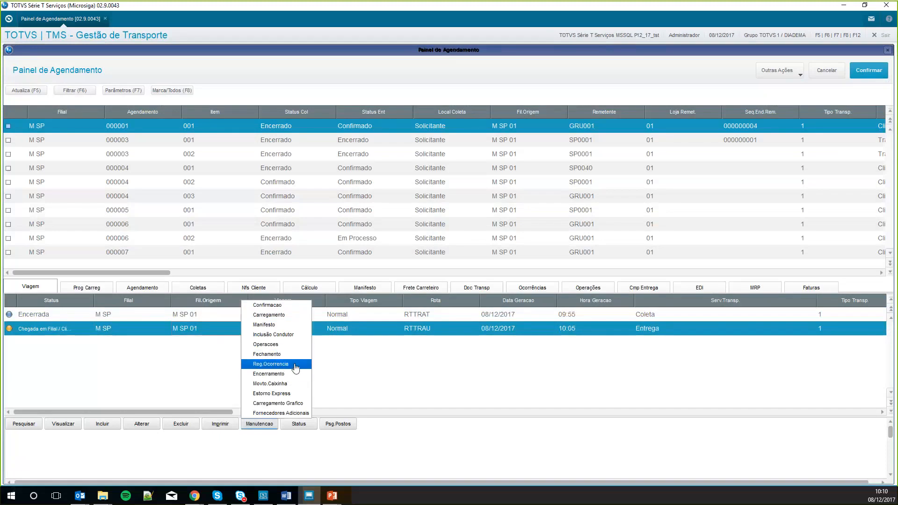
click(294, 364)
click(112, 477)
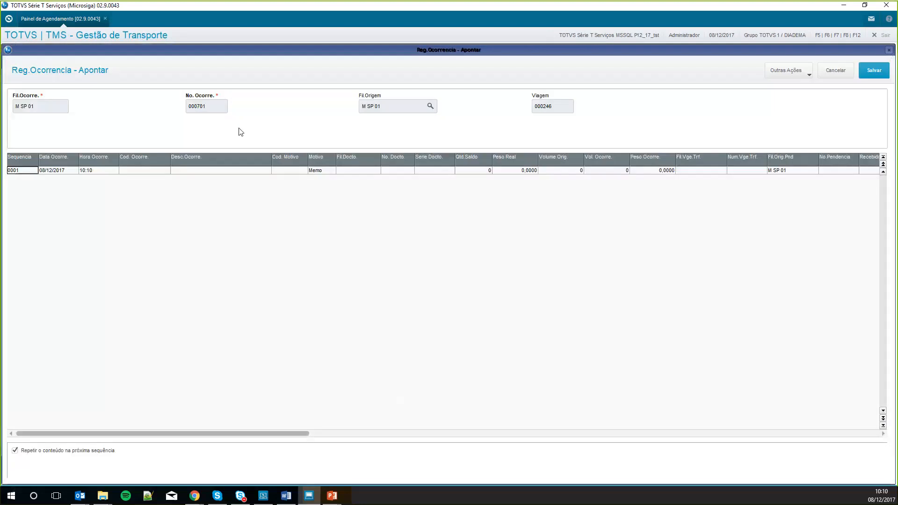
double_click(167, 171)
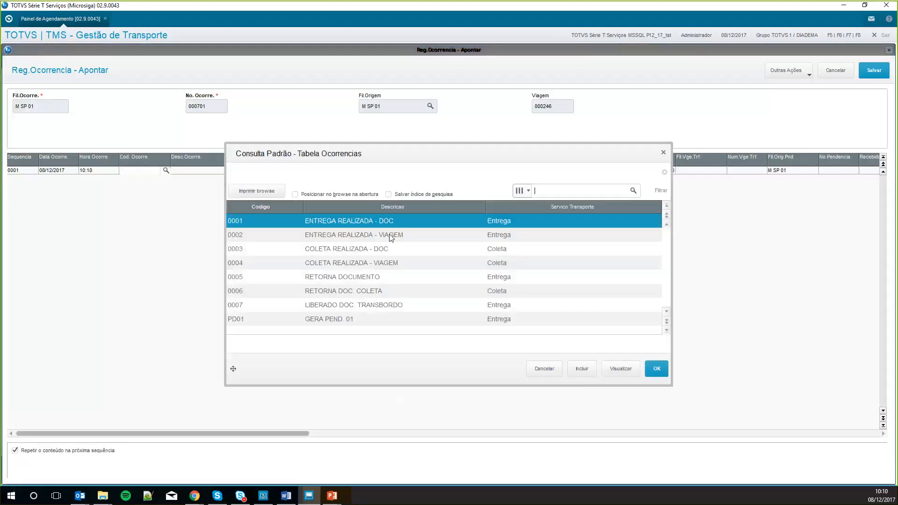
click(387, 235)
click(667, 378)
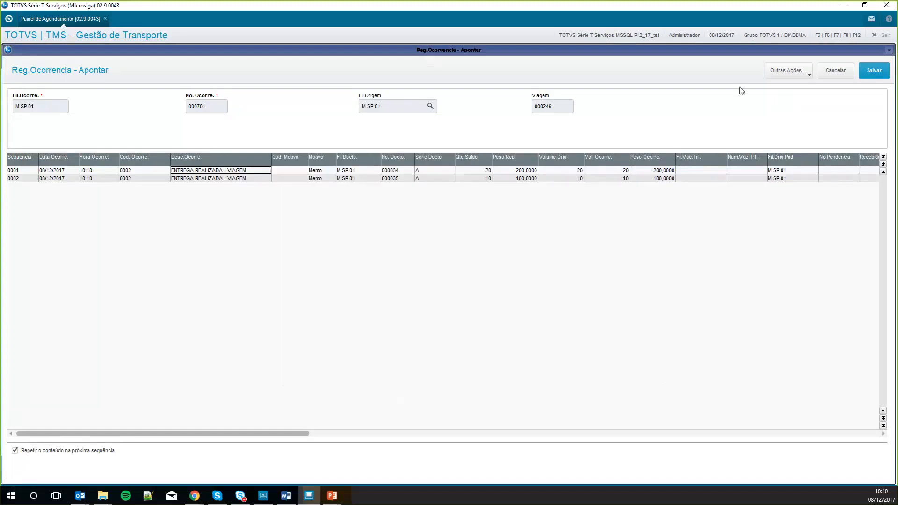
click(872, 71)
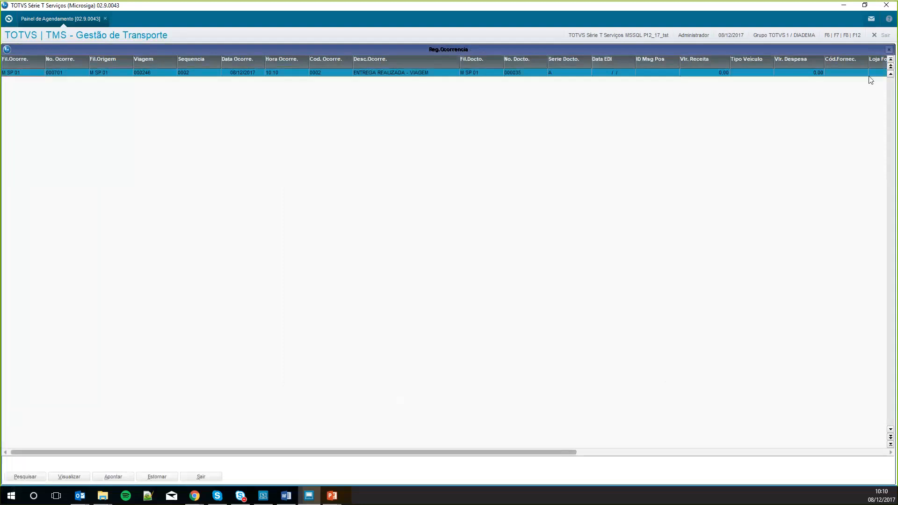
click(218, 478)
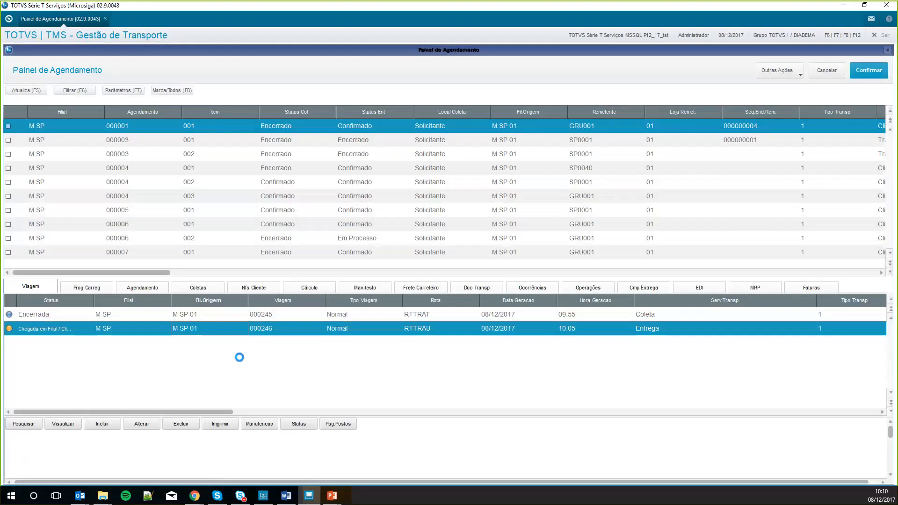
Close trip 000246 with the Encerramento operation and confirm
click(249, 329)
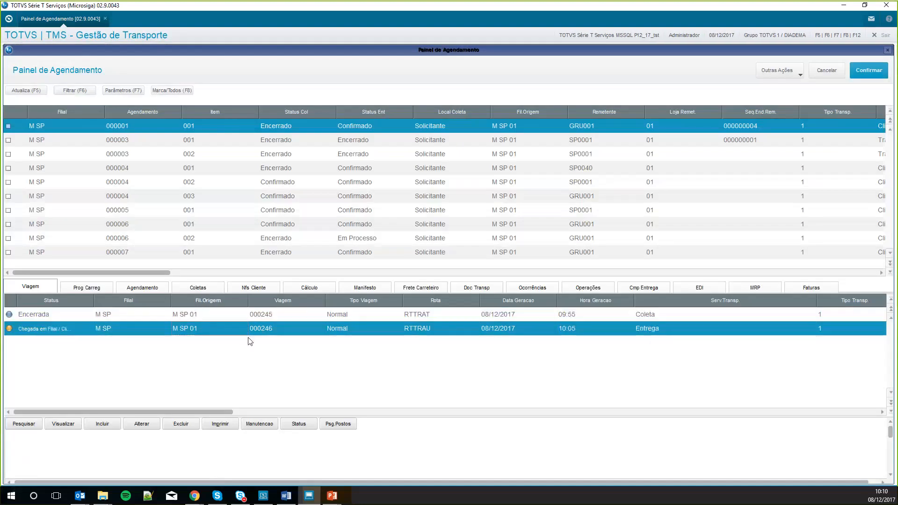
click(259, 424)
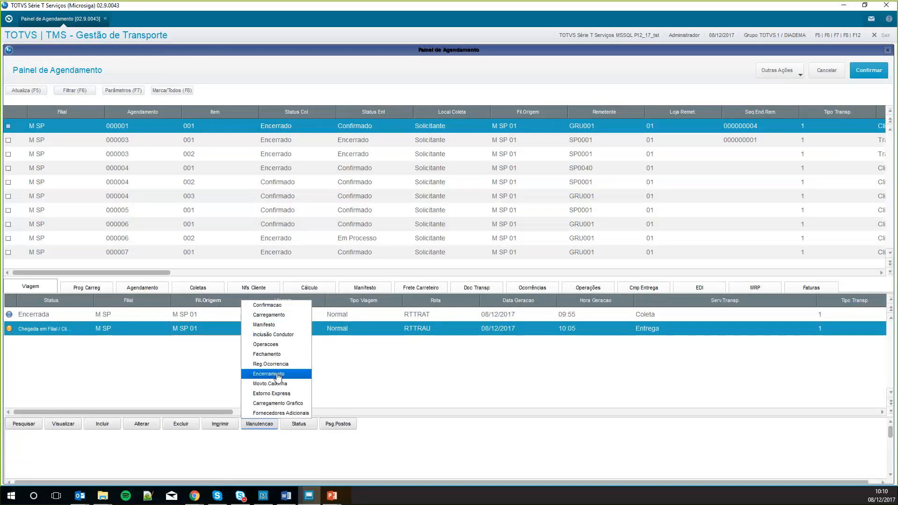
click(267, 373)
click(262, 403)
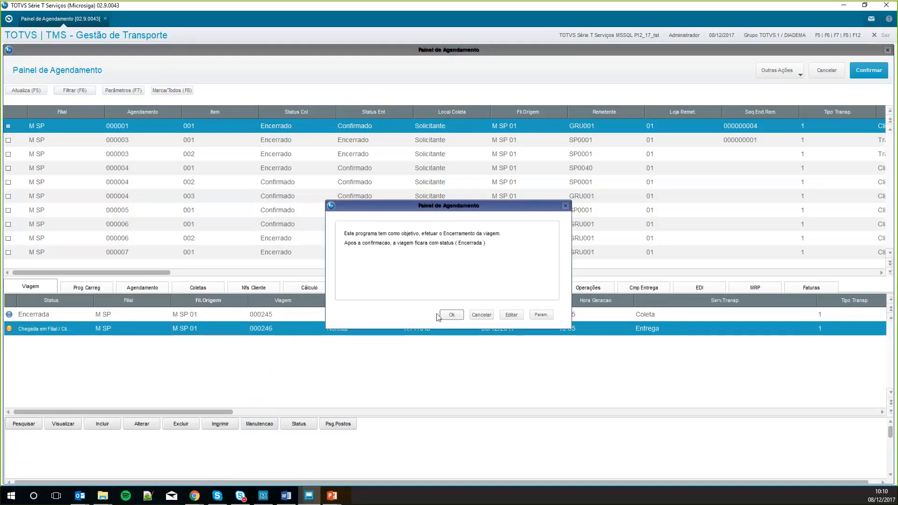
click(471, 327)
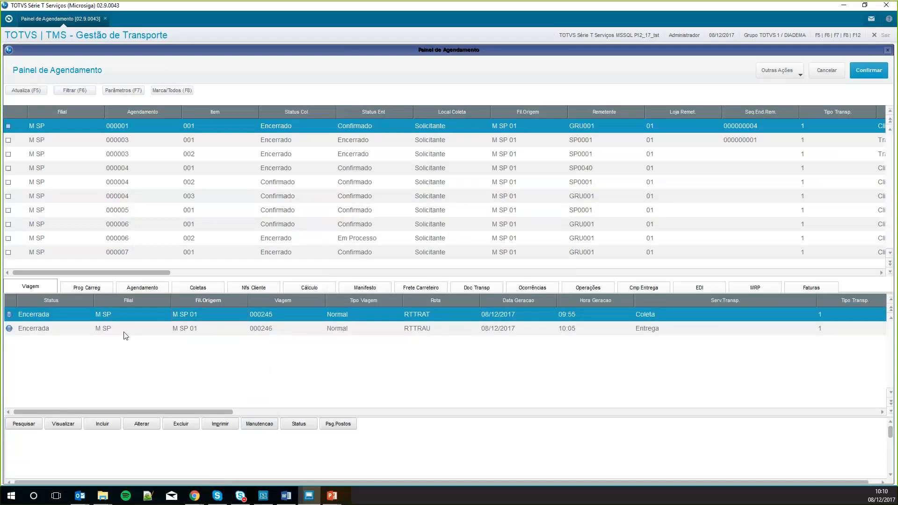
click(142, 289)
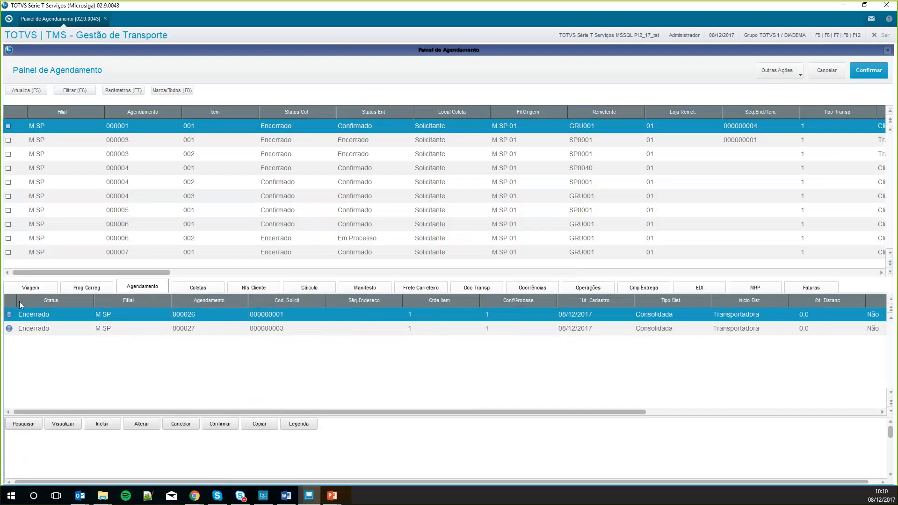
click(31, 290)
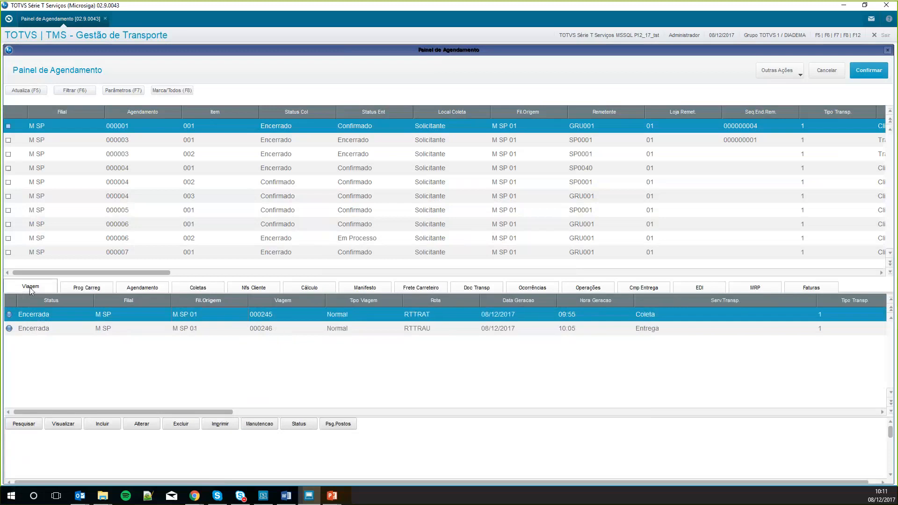
click(64, 285)
click(30, 289)
Unmark schedules 000027 and 000026 in the scheduling panel and refresh the data
click(42, 255)
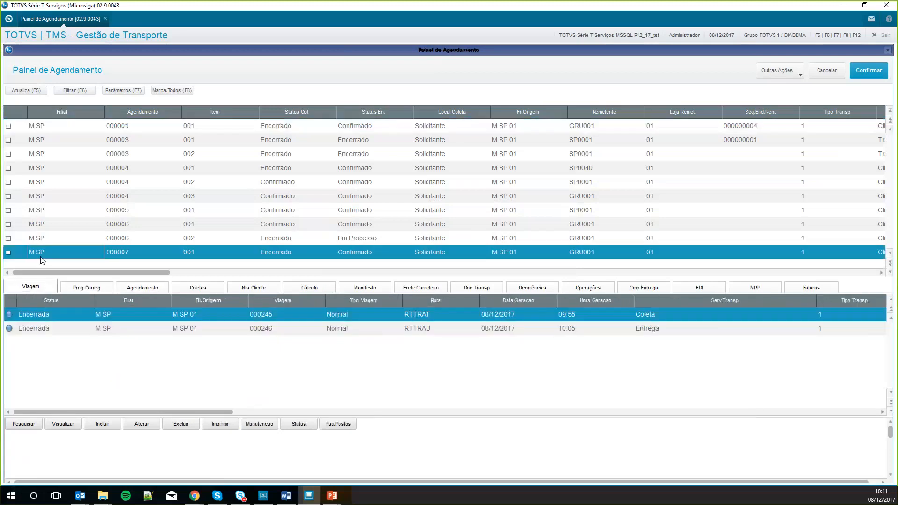
scroll(41, 260, down, 5)
scroll(42, 260, down, 2)
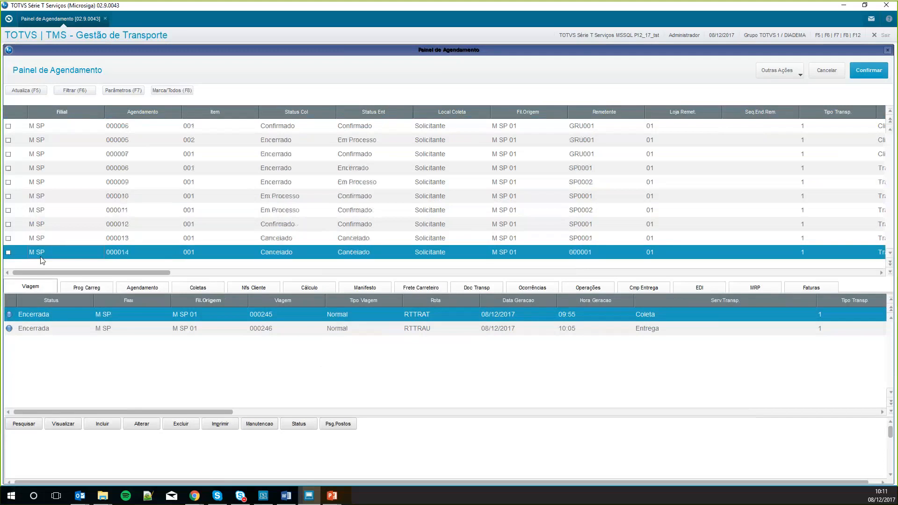
scroll(42, 260, down, 13)
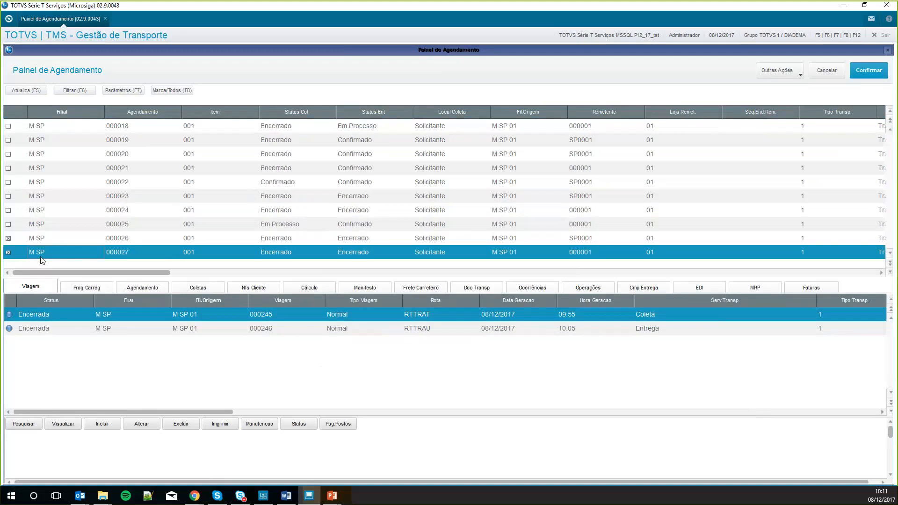
double_click(13, 253)
double_click(11, 242)
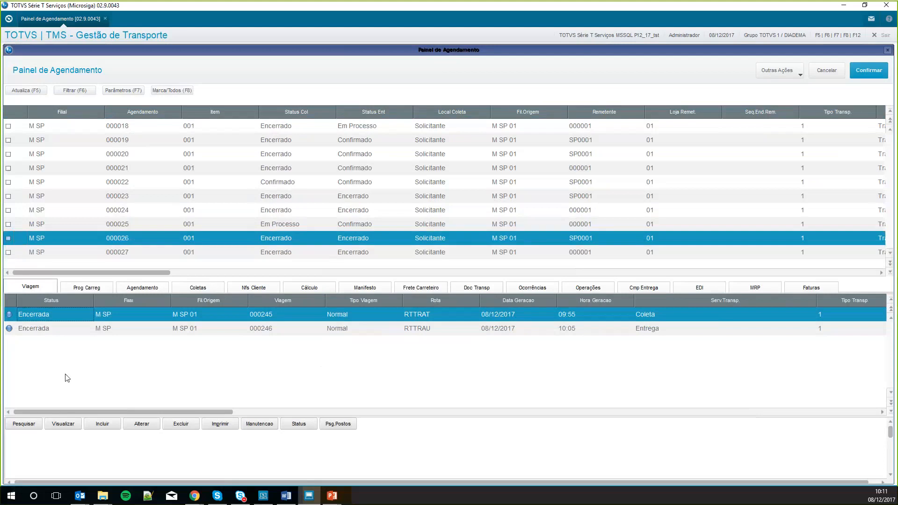
click(100, 425)
click(28, 88)
Start a new schedule with CLIENTE SP as the requester and suggest the requester as the sender of item 001
click(133, 287)
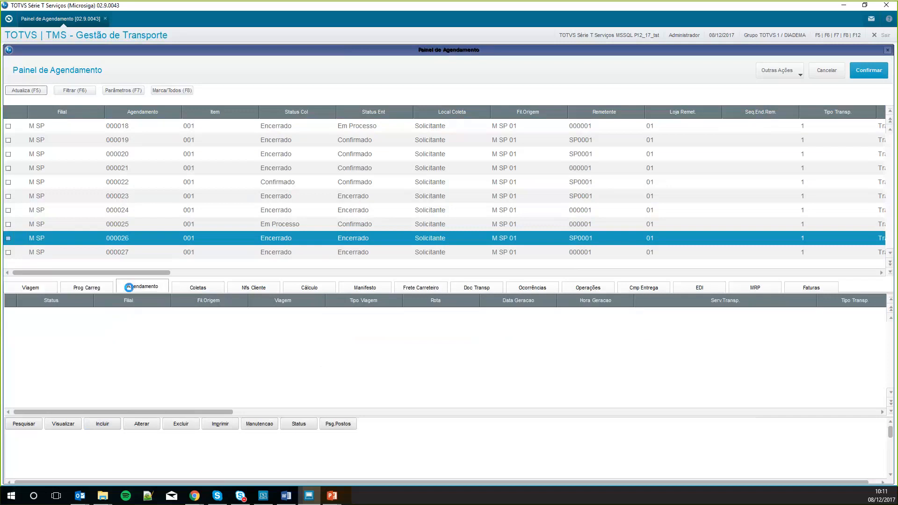
click(102, 427)
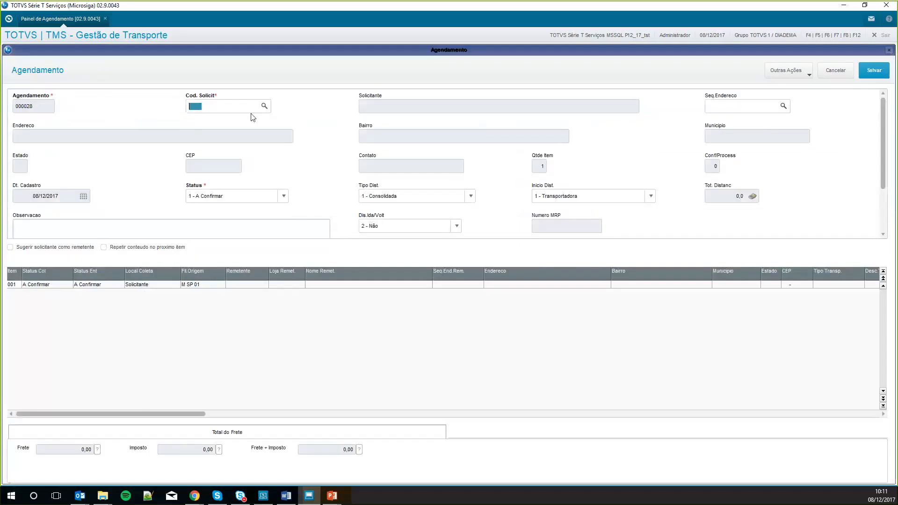
click(264, 106)
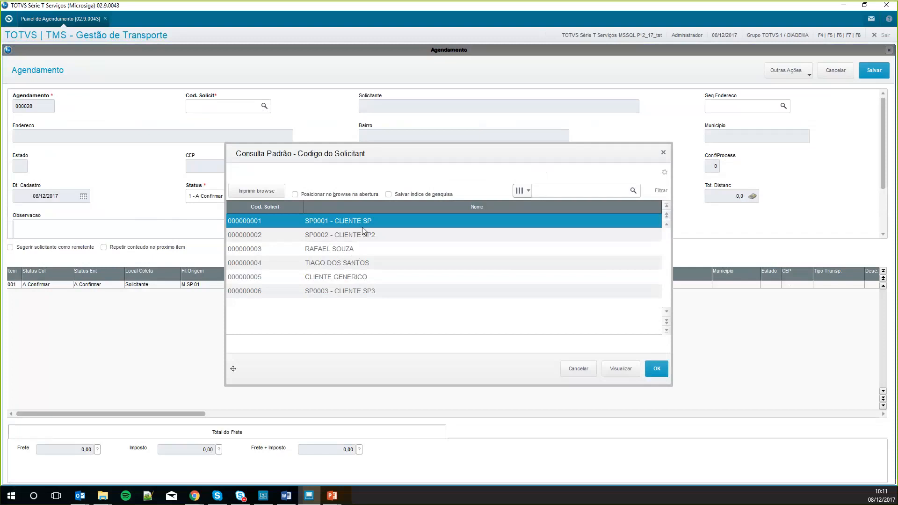
click(655, 368)
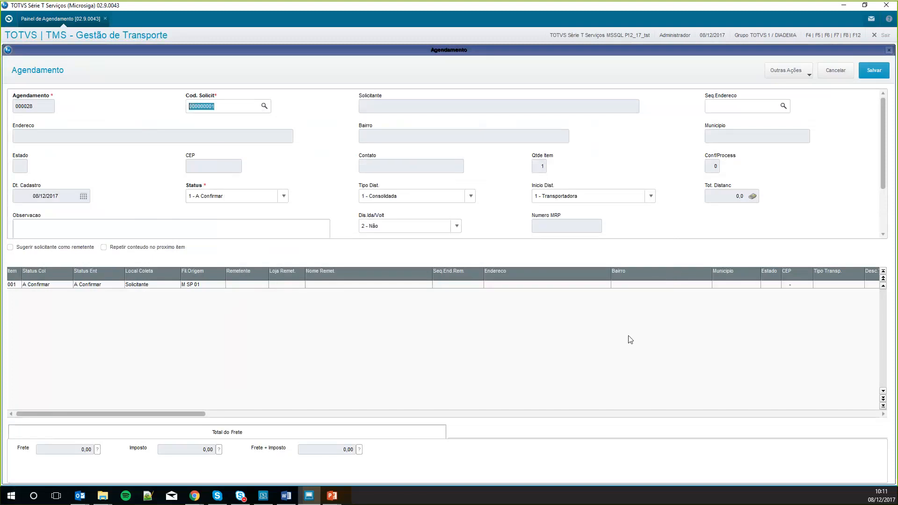
key(Tab)
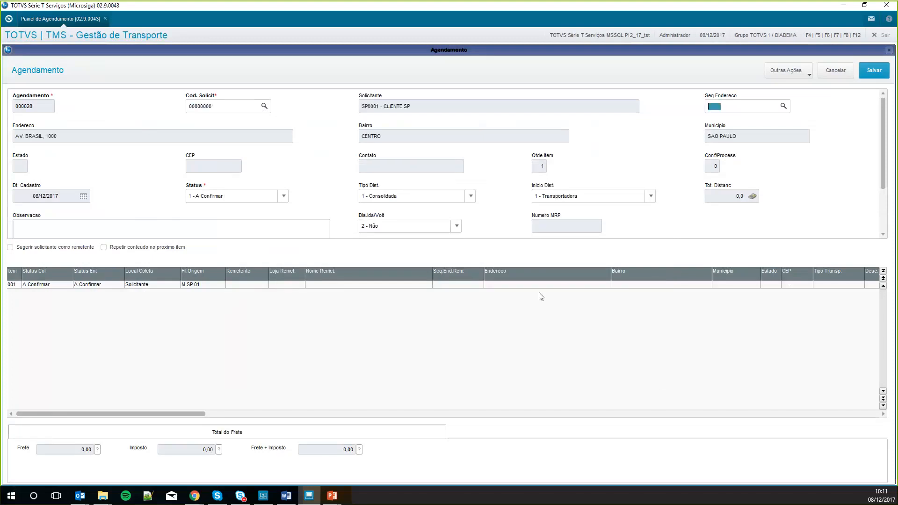
click(236, 285)
click(81, 248)
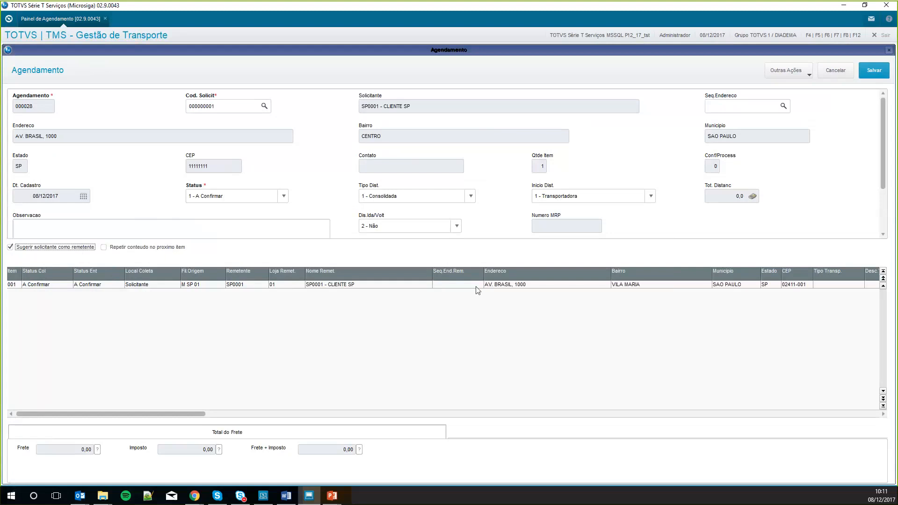
Set the transport type of schedule item 001 to 1 (RODOVIÁRIO)
click(500, 285)
key(Right)
key(Right)
key(Right)
key(Right)
key(Right)
text(1)
key(Return)
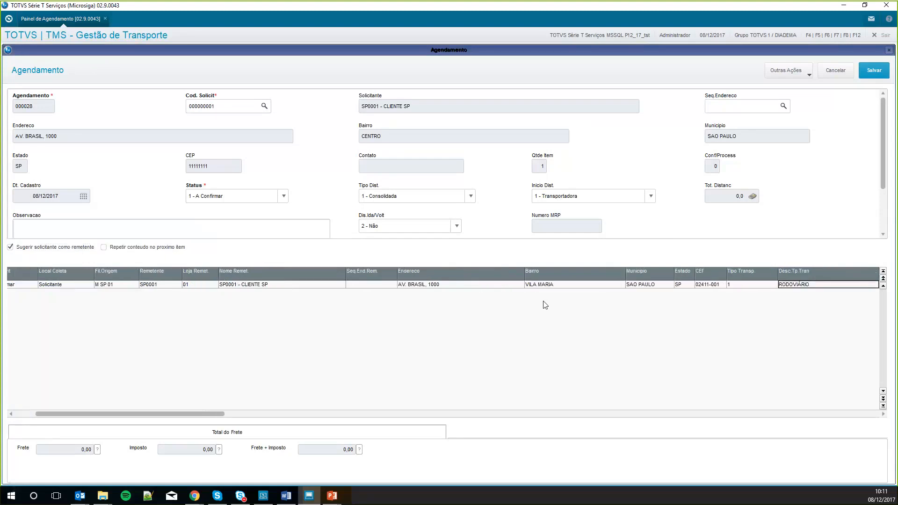
Enter a volume quantity of 10, a real weight of 100 and a goods value of 1000 for item 001's product and save
key(Right)
key(Right)
key(Right)
key(Right)
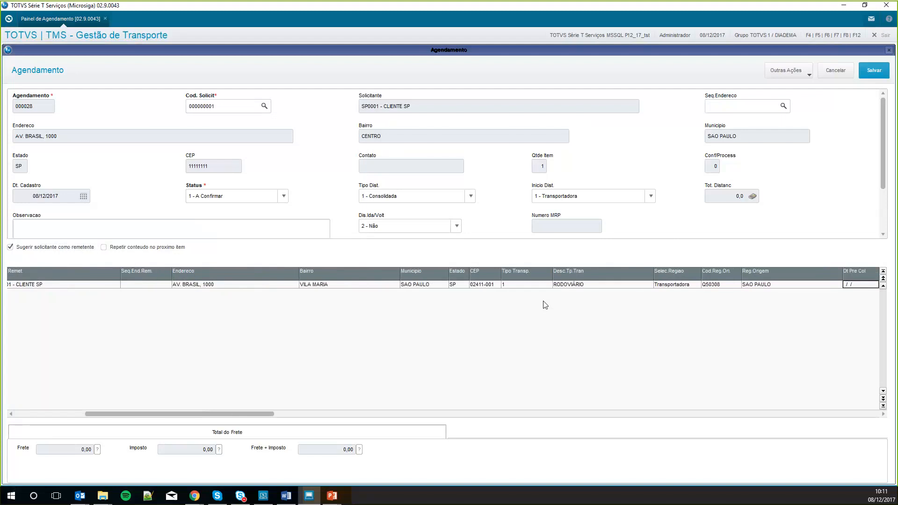
key(Right)
key(Right)
key(Right)
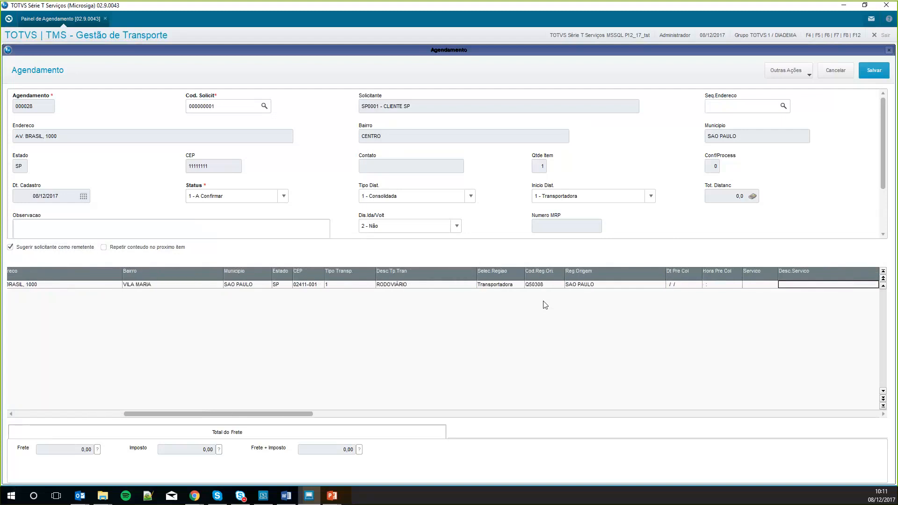
key(Right)
key(Right)
key(Return)
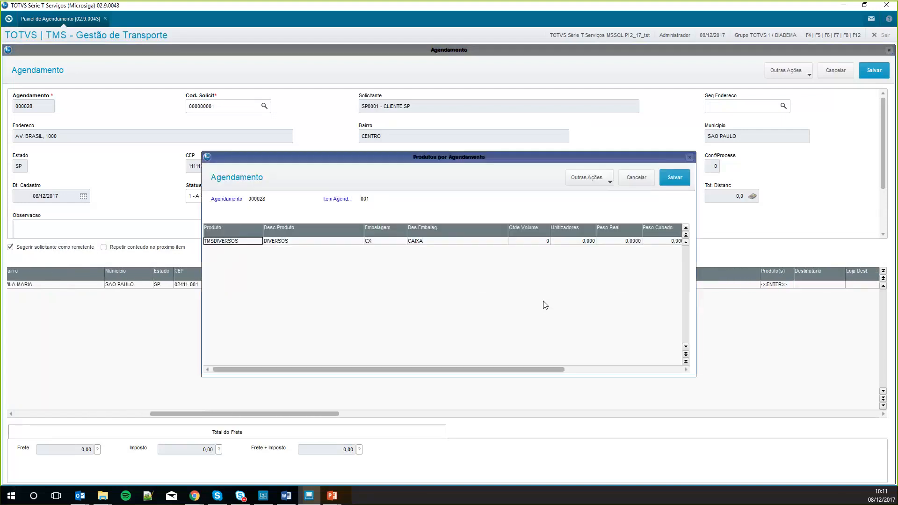
click(532, 241)
text(10)
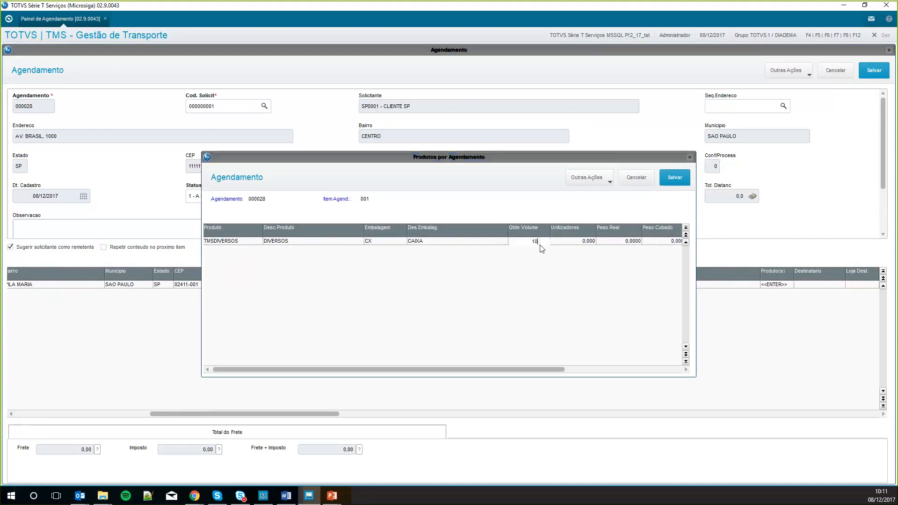
key(Return)
text(100)
key(Return)
text(1000)
key(Return)
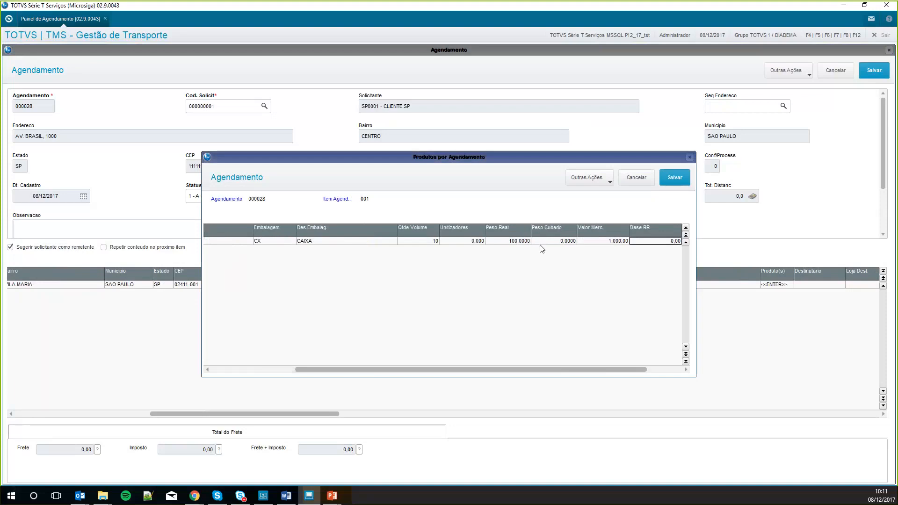
click(675, 178)
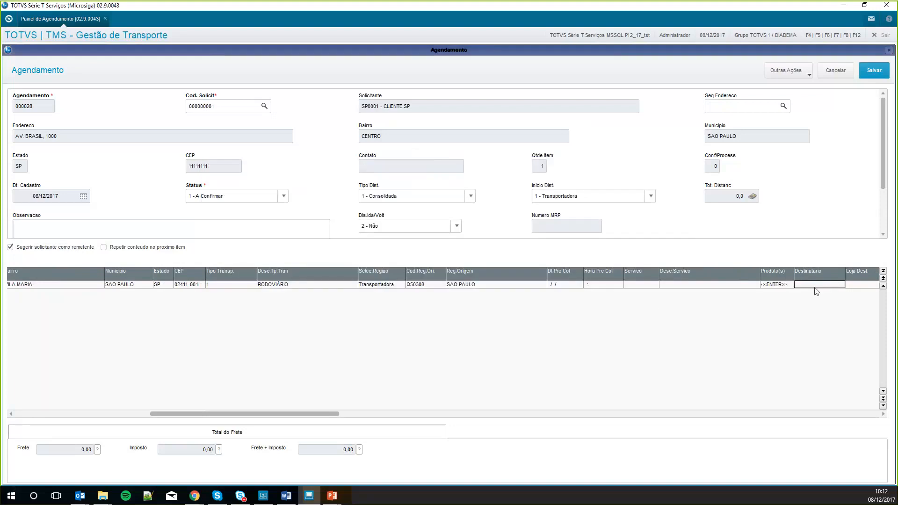
Set CLIENTE SP2 as the recipient (Destinatario) of schedule item 001 from the customer lookup
click(822, 285)
key(F3)
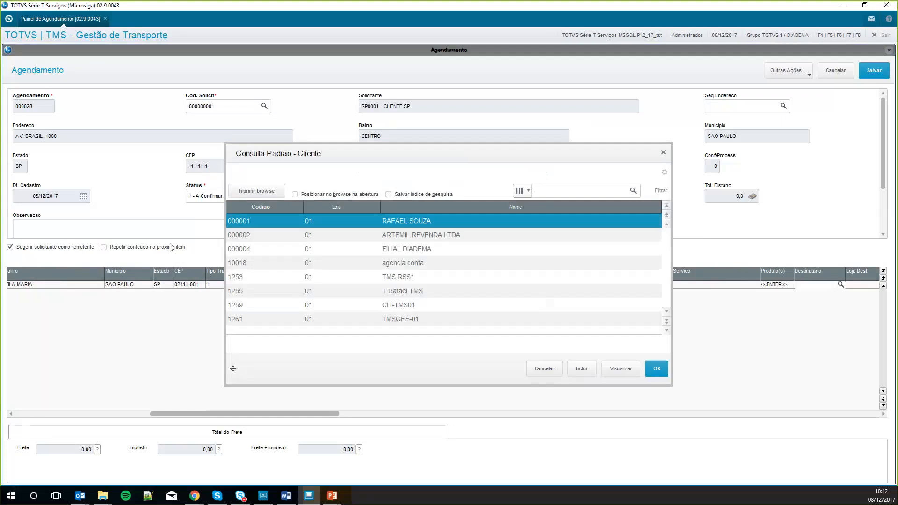
click(379, 240)
scroll(378, 241, down, 14)
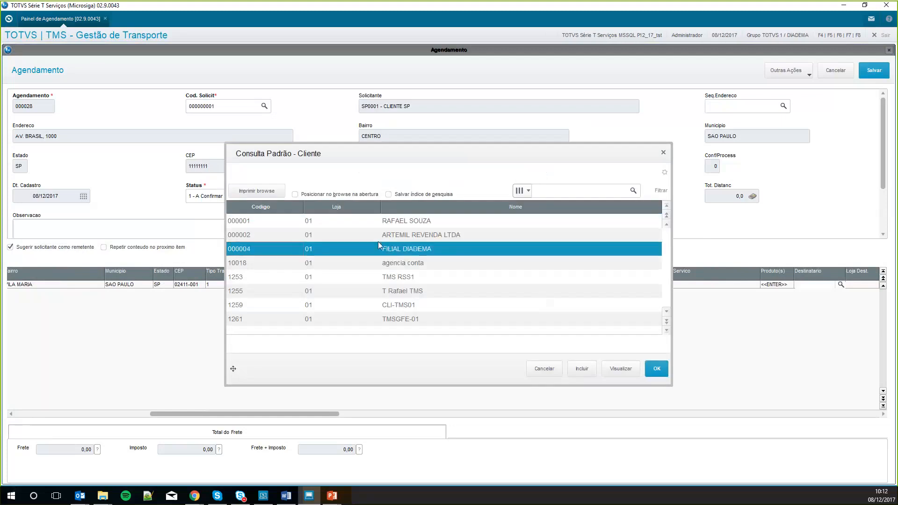
scroll(378, 241, down, 3)
click(377, 240)
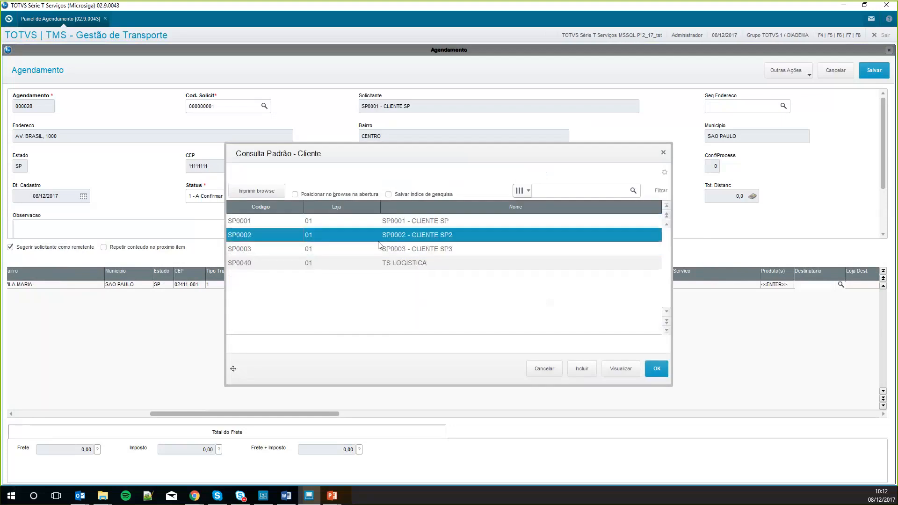
click(656, 369)
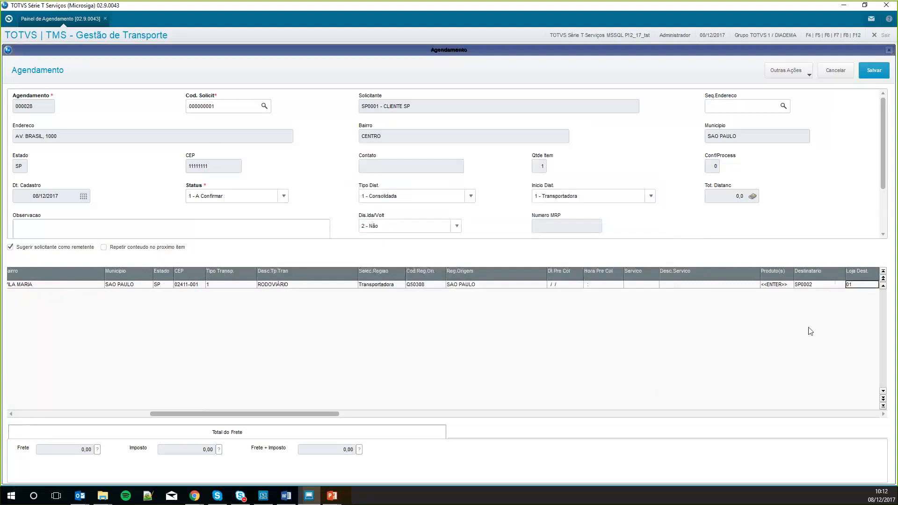
Set the negotiation code (Cod Negociac) of schedule item 001 to 01 (GENÉRICO) from the customer's negotiations
key(Right)
key(Right)
key(Right)
key(Right)
key(Right)
key(Right)
key(Right)
key(Right)
key(Right)
key(Right)
key(Right)
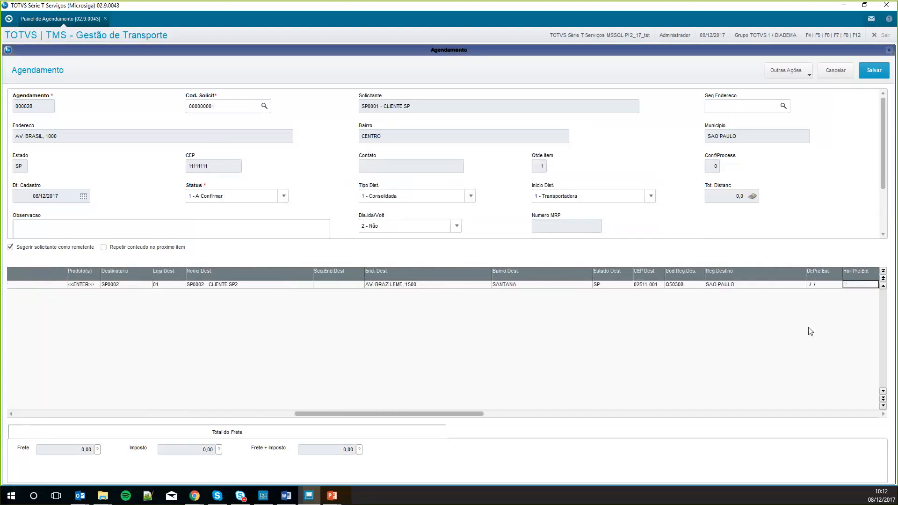
key(Right)
key(Right)
key(Right)
key(Right)
key(Right)
key(Right)
key(Right)
key(Right)
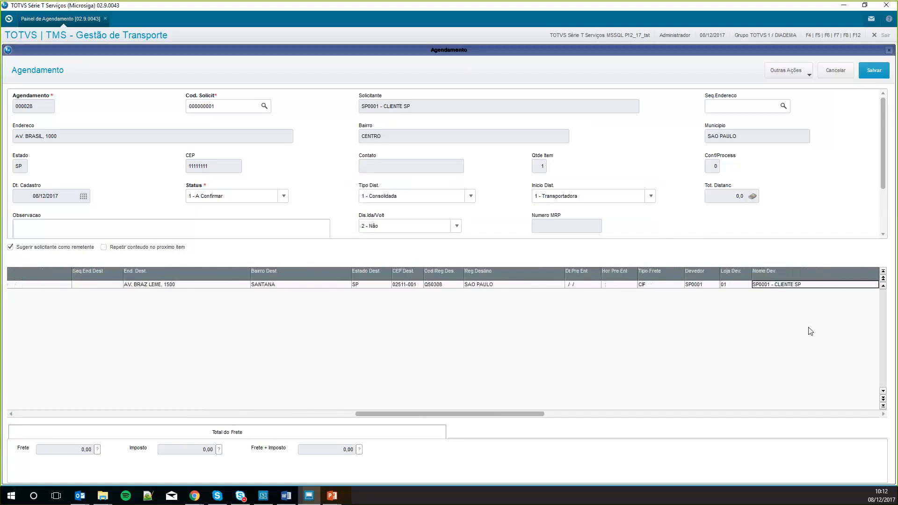
key(Right)
key(Right)
key(Right)
key(Right)
key(Right)
key(Right)
key(Right)
key(Right)
key(Right)
key(Right)
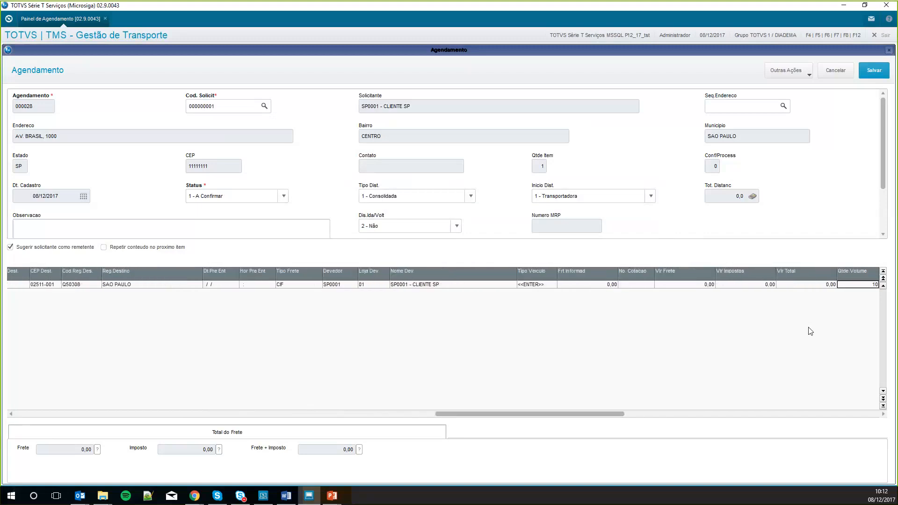
key(Right)
key(Right)
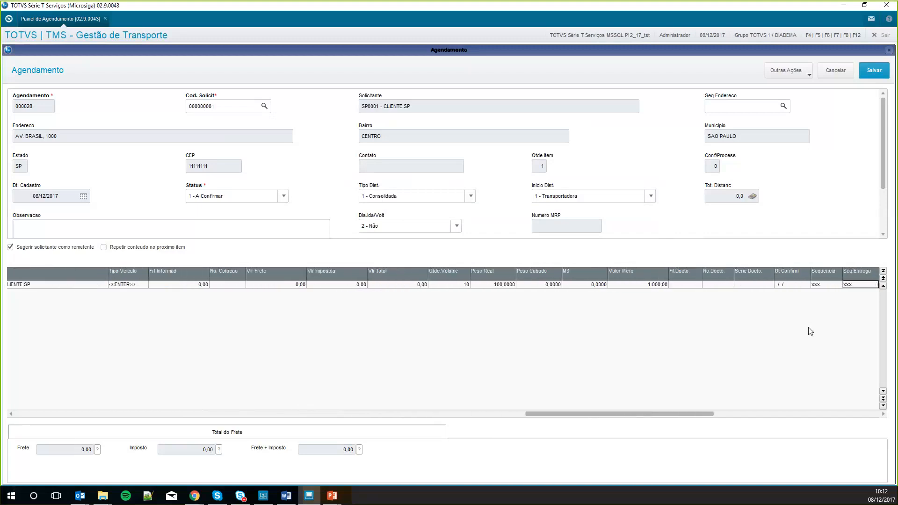
key(Right)
key(Right)
key(Right)
key(Right)
key(Right)
key(Right)
key(Right)
key(Right)
key(Right)
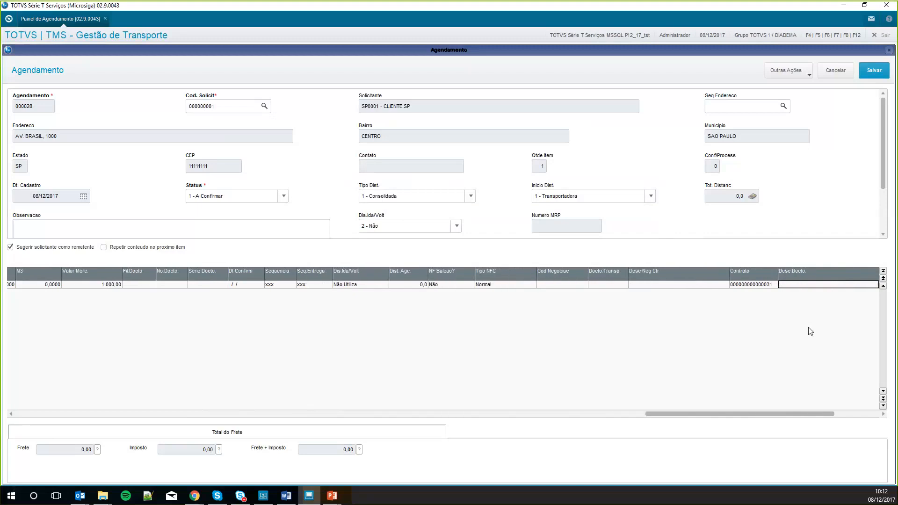
click(583, 284)
double_click(582, 284)
key(F3)
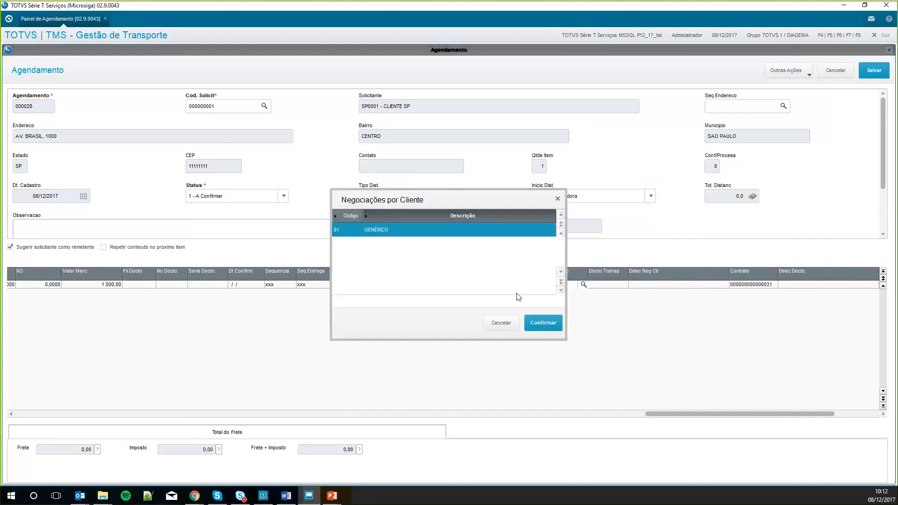
click(543, 322)
Set the collection service (Serv.Coleta) of schedule item 001 to 030 (SNE - VALORIZA COLETA) from the lookup
key(Right)
key(Right)
key(Right)
key(Right)
key(Right)
key(Right)
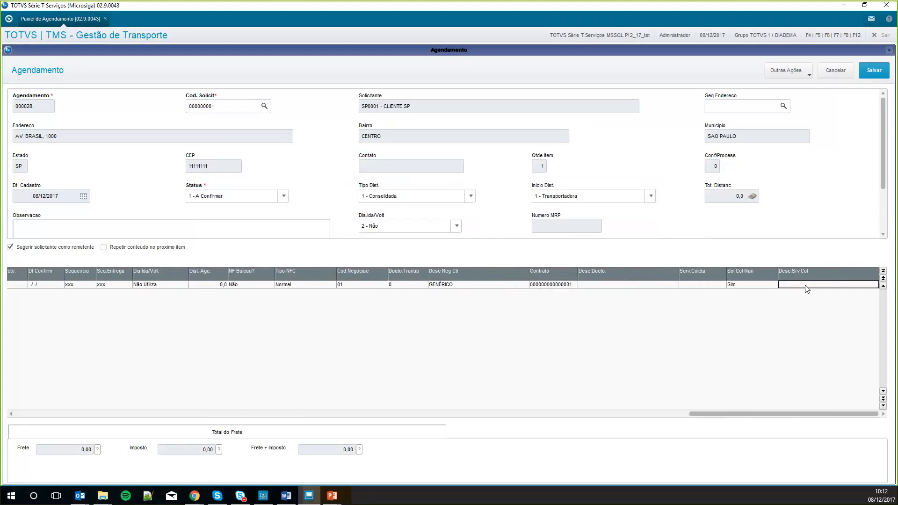
double_click(717, 284)
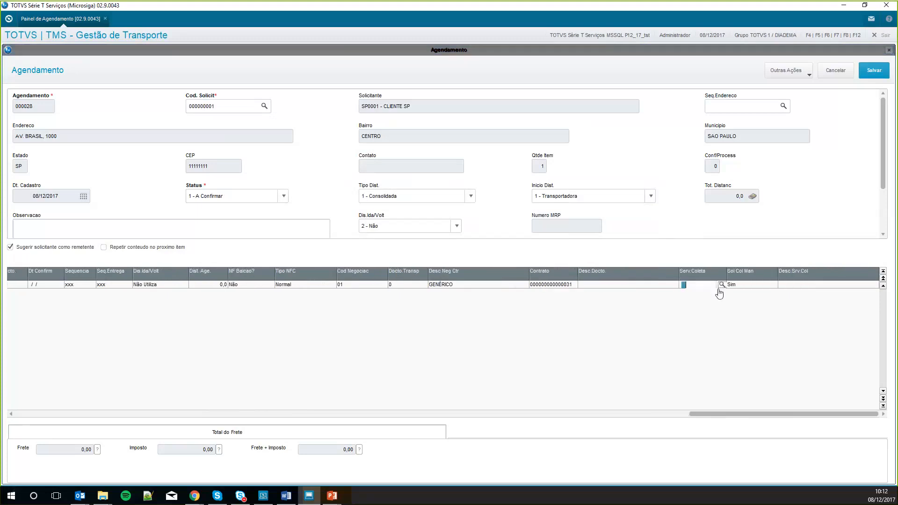
click(720, 285)
double_click(329, 188)
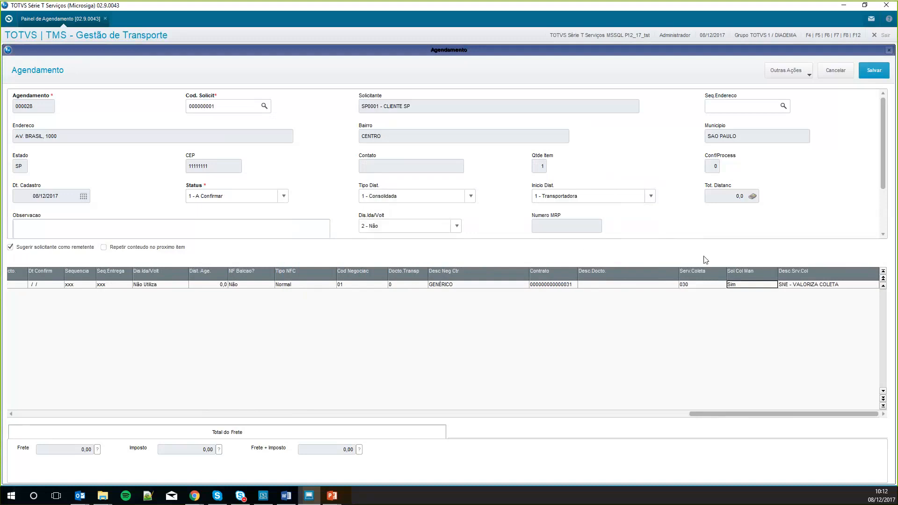
Set the transport service (Servico) of schedule item 001 to 025 (SNE LOTACAO - NFST) from the service list
key(Left)
key(Left)
key(Left)
key(Left)
key(Left)
key(Left)
key(Left)
key(Left)
key(Left)
key(Left)
key(Left)
key(Left)
key(Left)
key(Left)
key(Left)
key(Left)
key(Left)
key(Left)
key(Left)
key(Left)
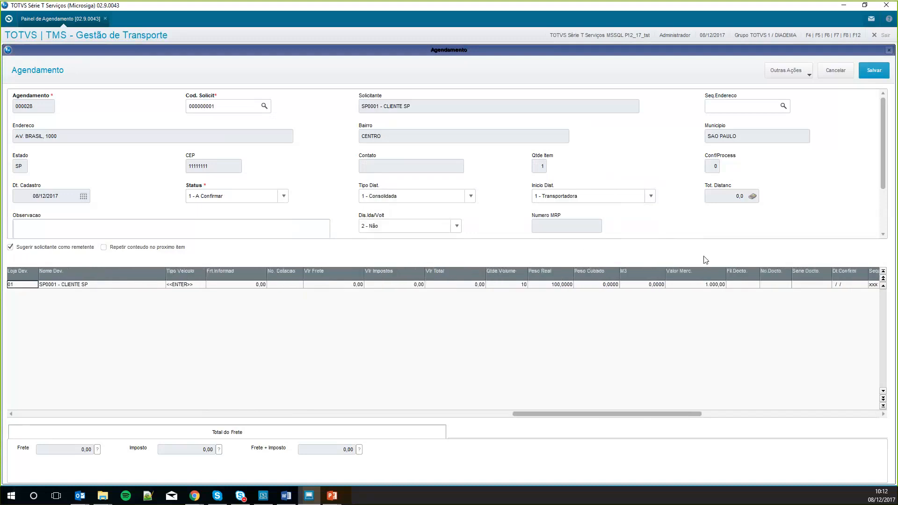
key(Left)
key(Left)
key(Left)
key(Left)
key(Left)
key(Left)
key(Left)
key(Left)
key(Left)
key(Left)
key(Left)
key(Left)
key(Left)
key(Left)
key(Left)
key(Left)
key(Left)
key(Left)
key(Left)
key(Left)
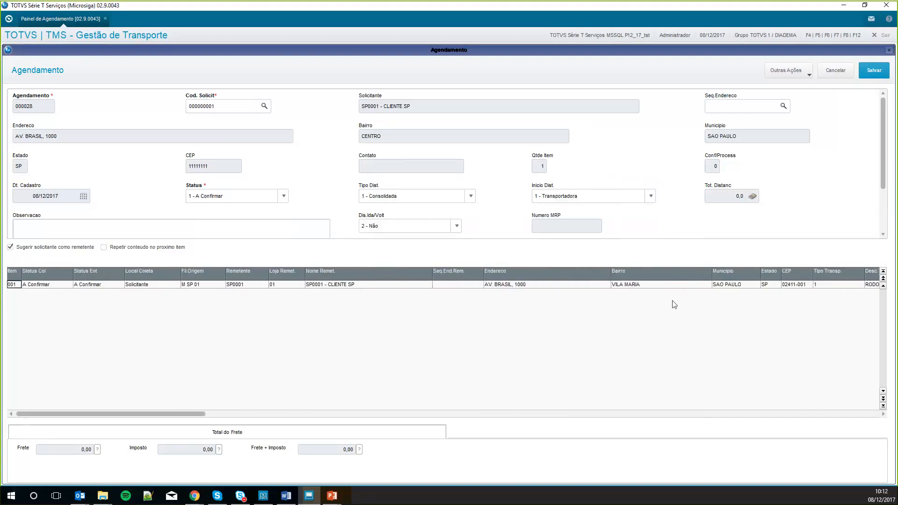
click(723, 285)
key(Right)
key(Right)
key(Right)
key(Right)
key(Right)
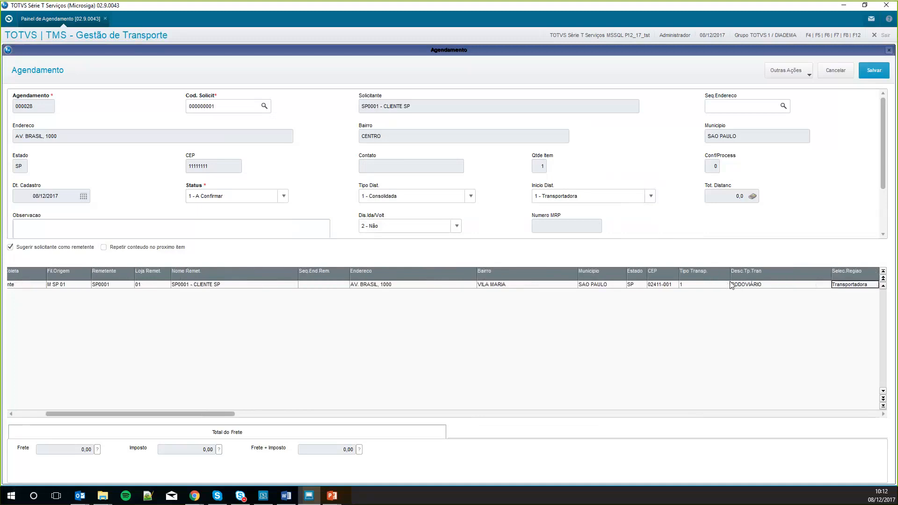
key(Right)
key(Right)
key(Right)
key(Right)
key(Right)
key(Right)
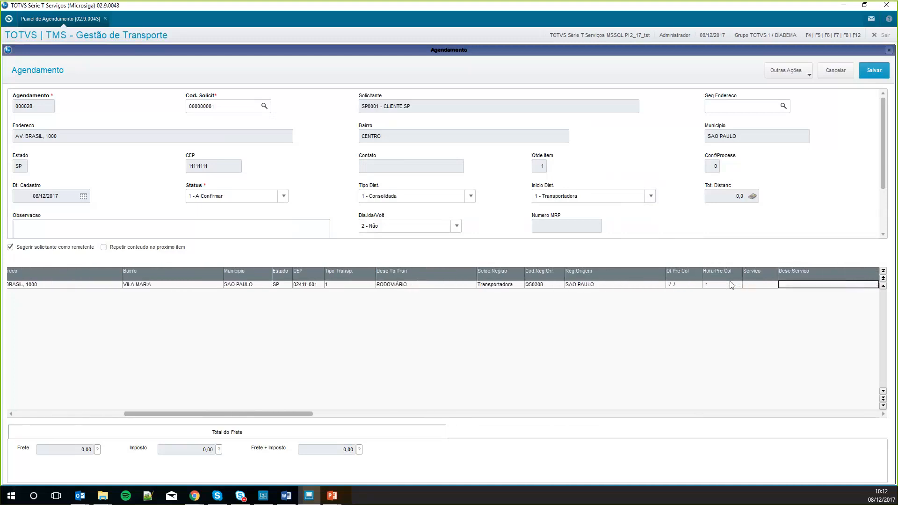
click(760, 285)
double_click(761, 285)
click(773, 285)
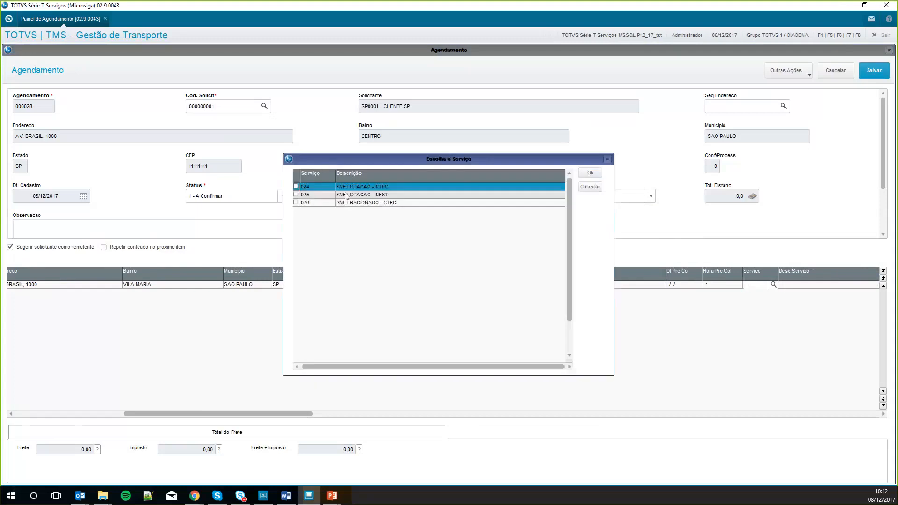
double_click(346, 193)
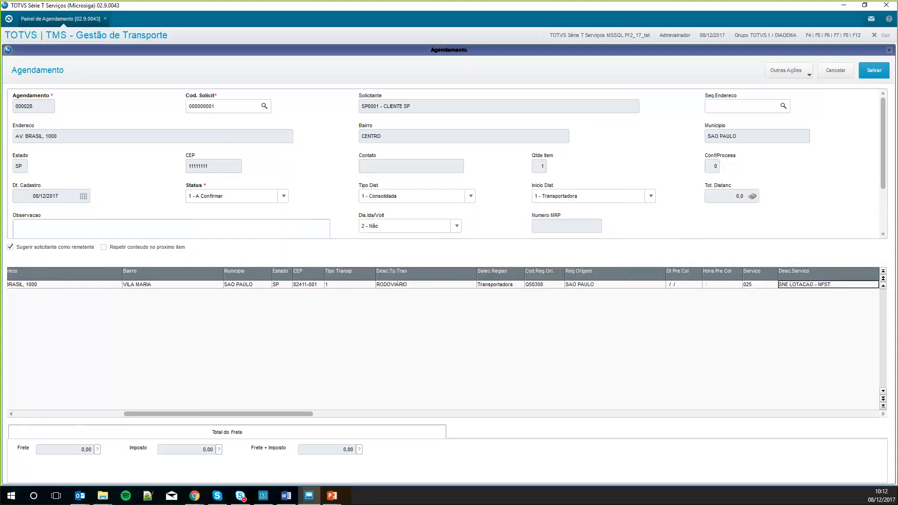
Save the schedule with status 2 - Confirmado and close the collection order report without printing
click(271, 194)
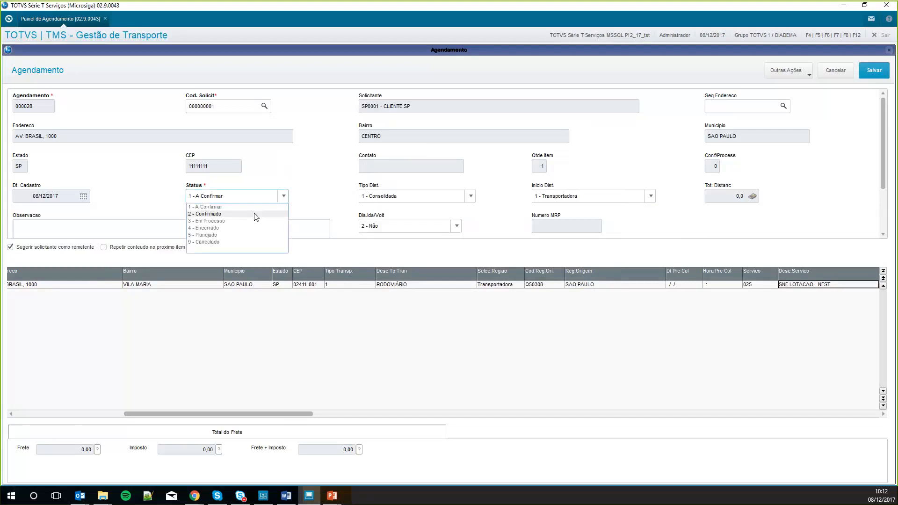
click(201, 210)
click(868, 72)
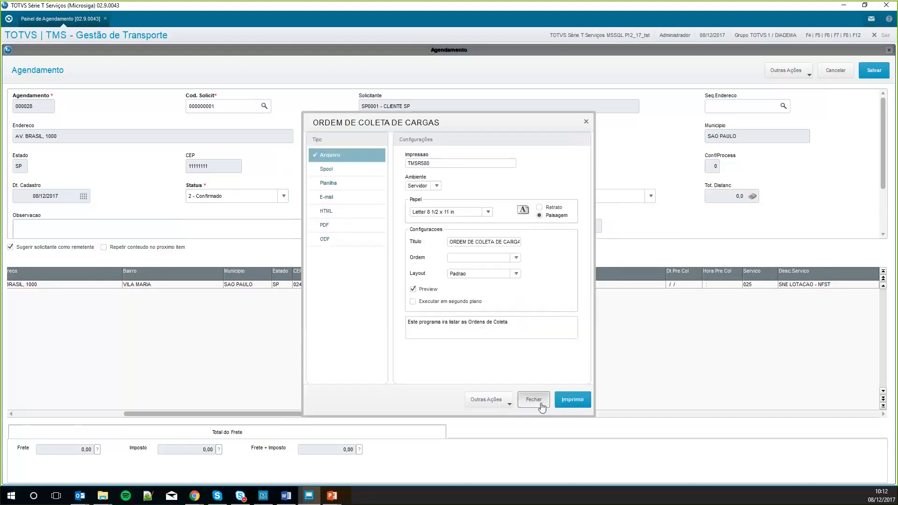
click(534, 400)
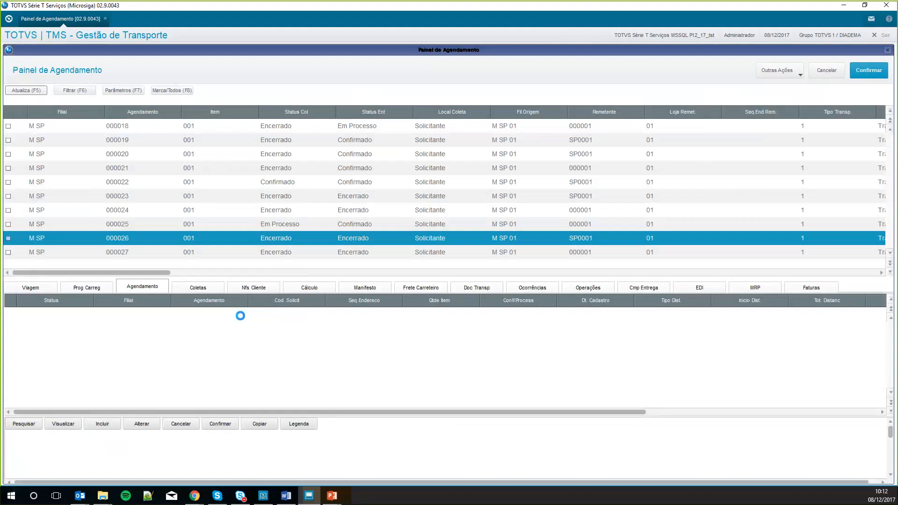
Mark schedule 000028 and start a new loading programme (Programação de Carregamento) for it, accepting the existing filter parameters
click(112, 224)
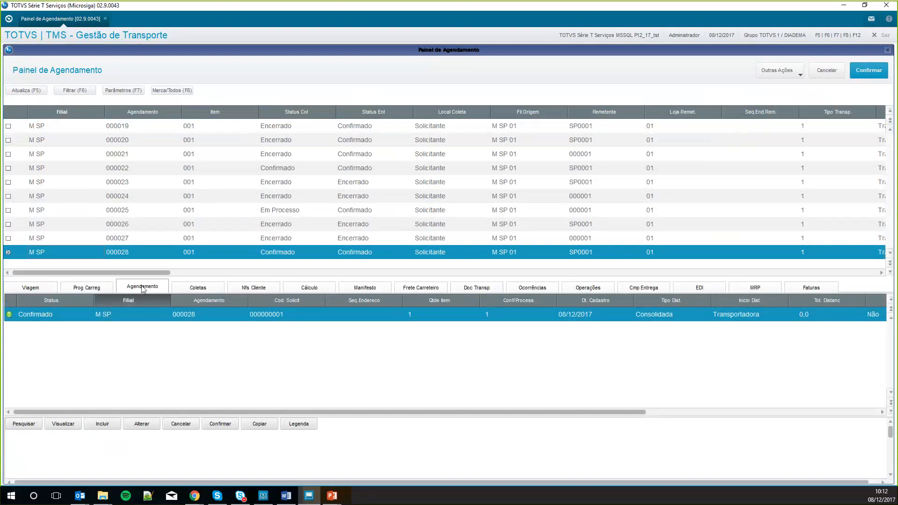
click(90, 289)
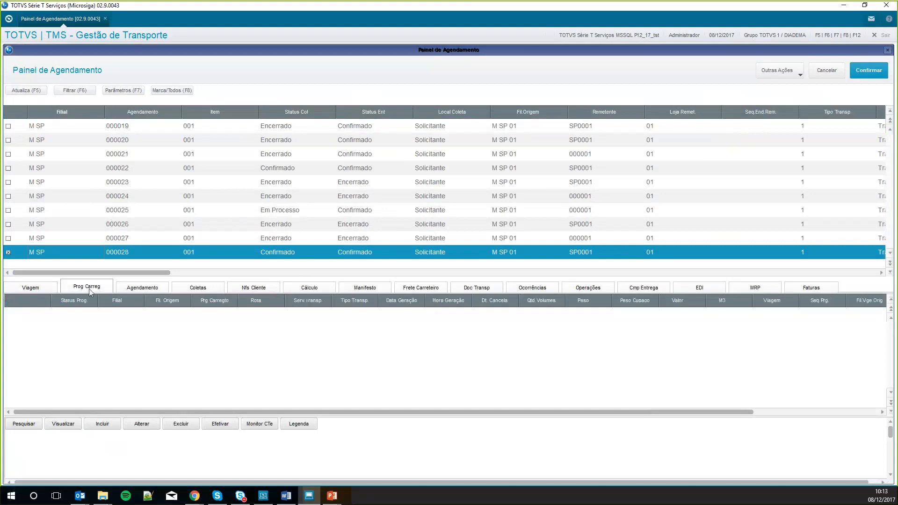
click(114, 426)
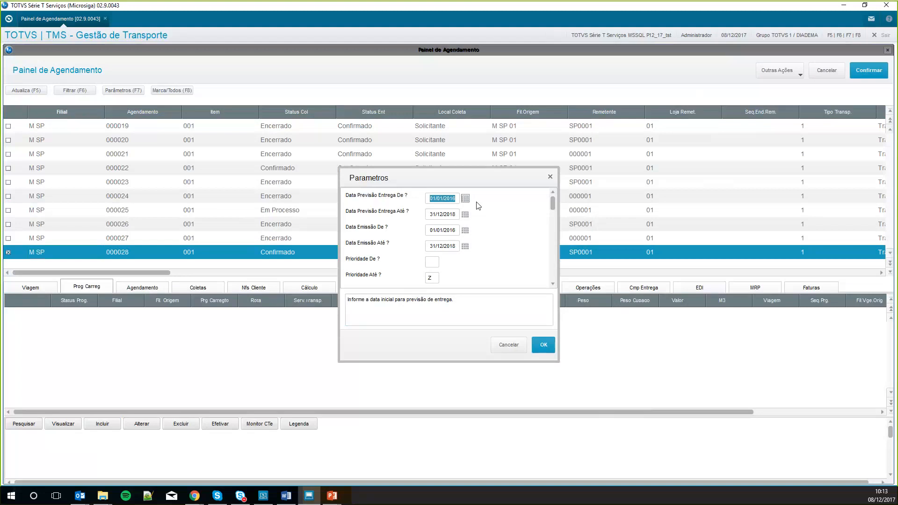
click(547, 347)
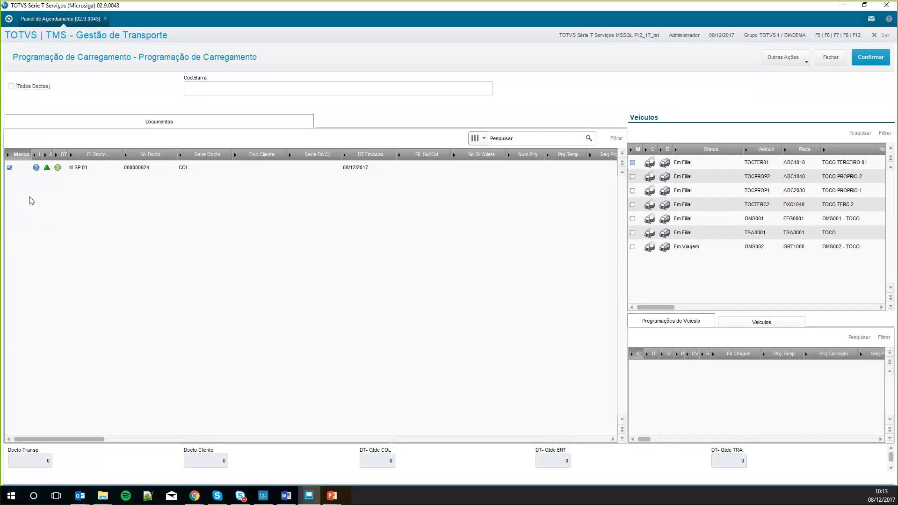
Examine the details of the marked collection document across its columns, including sender, recipient, address and scheduling data
click(171, 171)
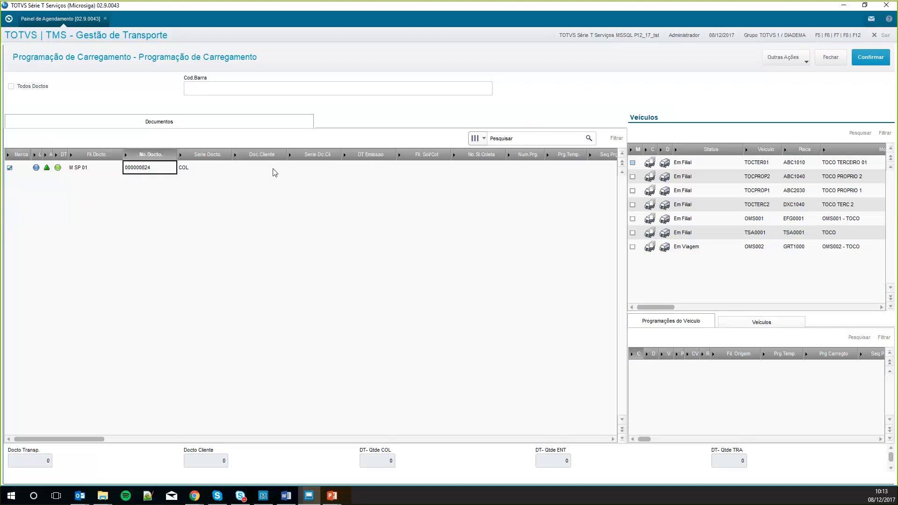
key(Right)
key(Right)
key(Right)
key(Right)
key(Right)
key(Right)
key(Right)
key(Right)
key(Right)
key(Right)
key(Right)
key(Right)
key(Right)
key(Right)
key(Right)
key(Right)
key(Right)
key(Right)
key(Right)
key(Right)
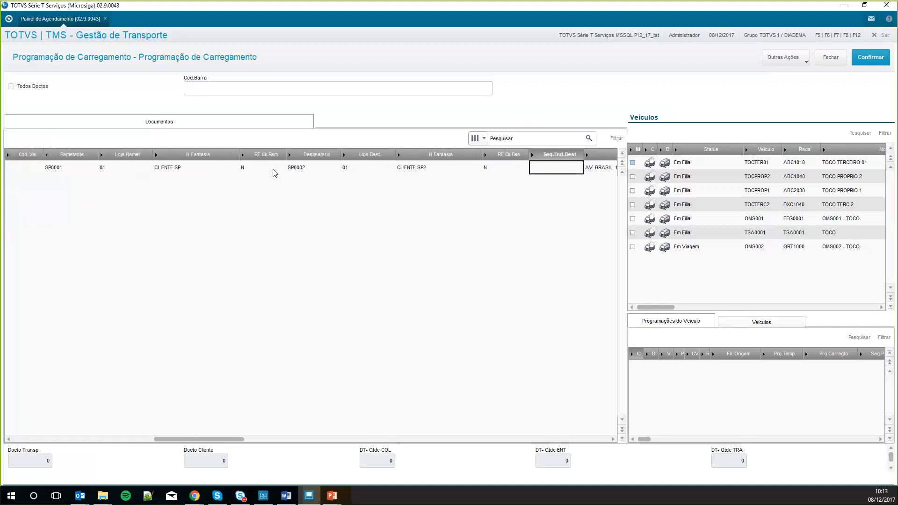
key(Right)
key(Right)
key(Right)
key(Right)
key(Right)
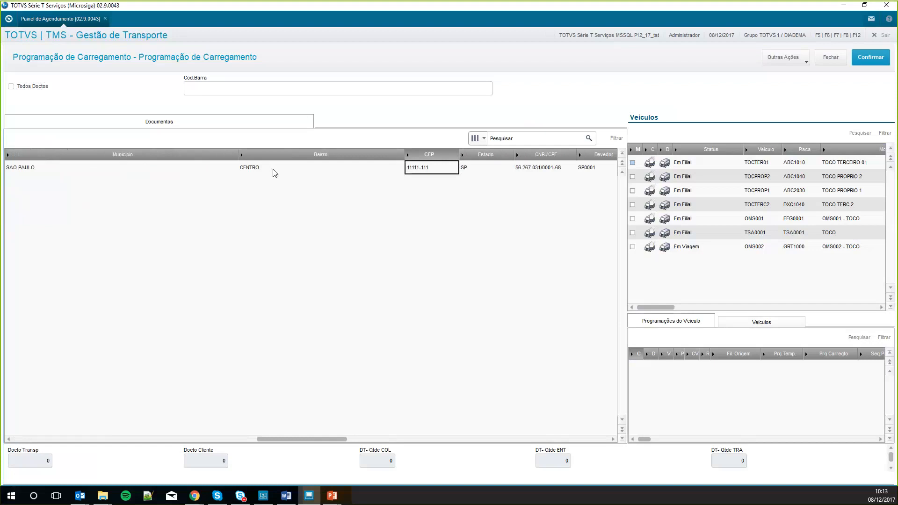
key(Right)
key(Right)
key(Right)
key(Right)
key(Right)
key(Right)
key(Right)
key(Right)
key(Right)
key(Right)
key(Right)
key(Right)
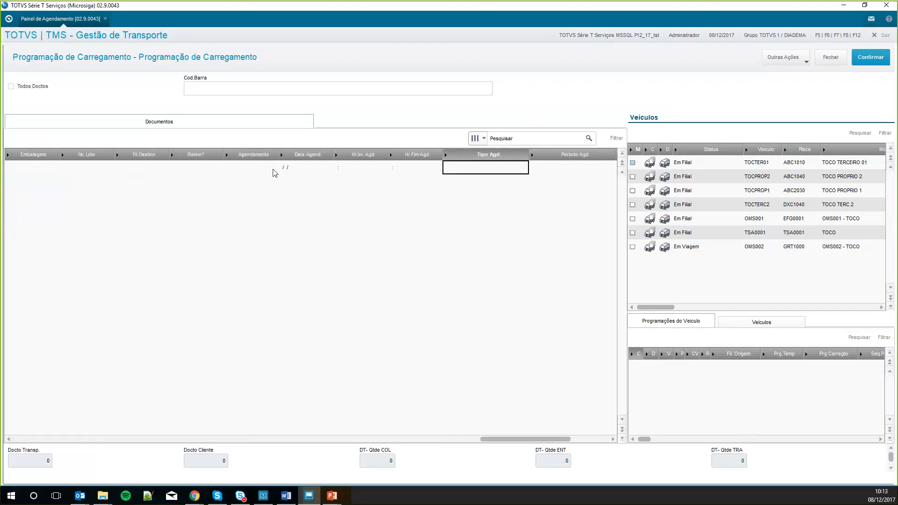
Review the collection document's remaining columns, including volumes, weight, value, service and scheduling data, back to the first column
key(Right)
key(Right)
key(Right)
key(Right)
key(Right)
key(Right)
key(Right)
key(Right)
key(Right)
key(Right)
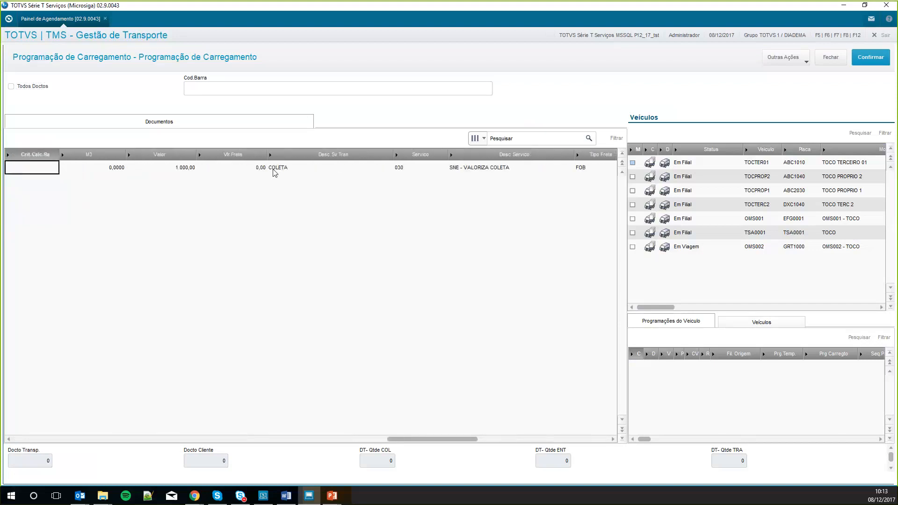
key(Left)
key(Left)
key(Left)
key(Left)
key(Left)
key(Left)
key(Left)
key(Left)
key(Left)
key(Left)
key(Left)
key(Left)
key(Left)
key(Left)
key(Left)
key(Left)
key(Left)
key(Left)
key(Left)
key(Left)
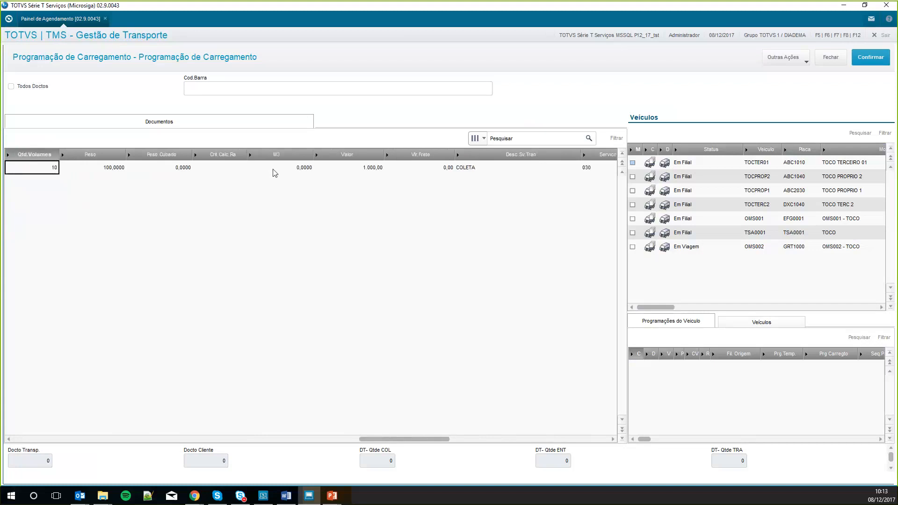
key(Left)
key(Left)
key(Left)
key(Left)
key(Left)
key(Left)
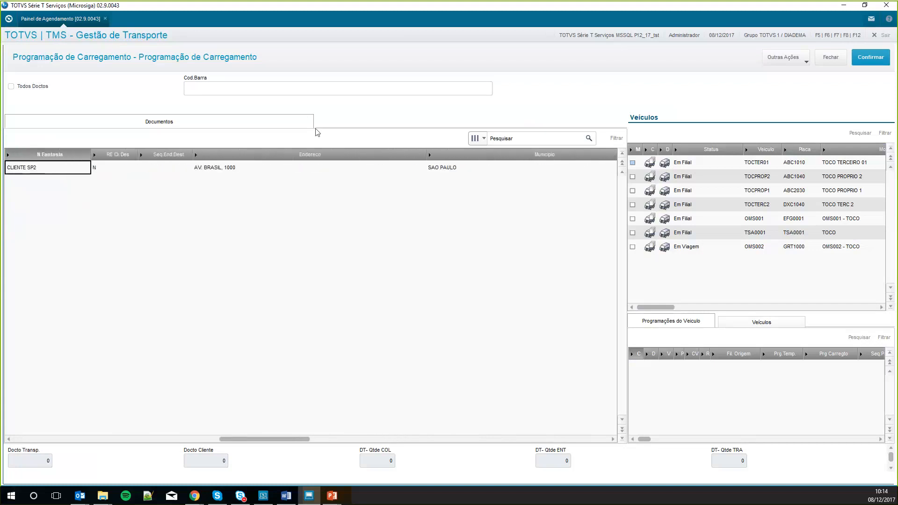
key(Left)
key(Left)
key(Left)
key(Left)
key(Left)
key(Left)
key(Left)
key(Left)
key(Left)
key(Left)
key(Left)
key(Left)
key(Left)
key(Left)
key(Left)
key(Left)
key(Left)
key(Left)
key(Left)
key(Left)
key(Left)
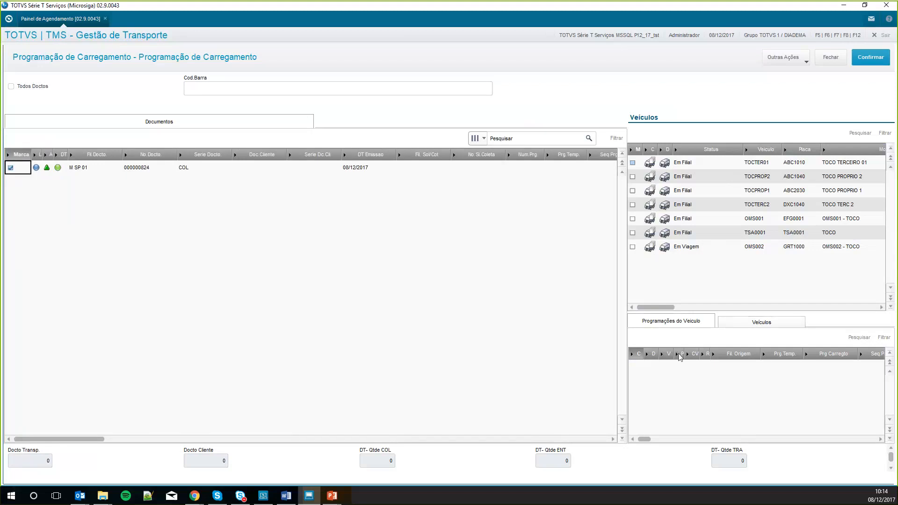
Check the programme's vehicle list and load the marked collection document onto vehicle OMS002
click(769, 325)
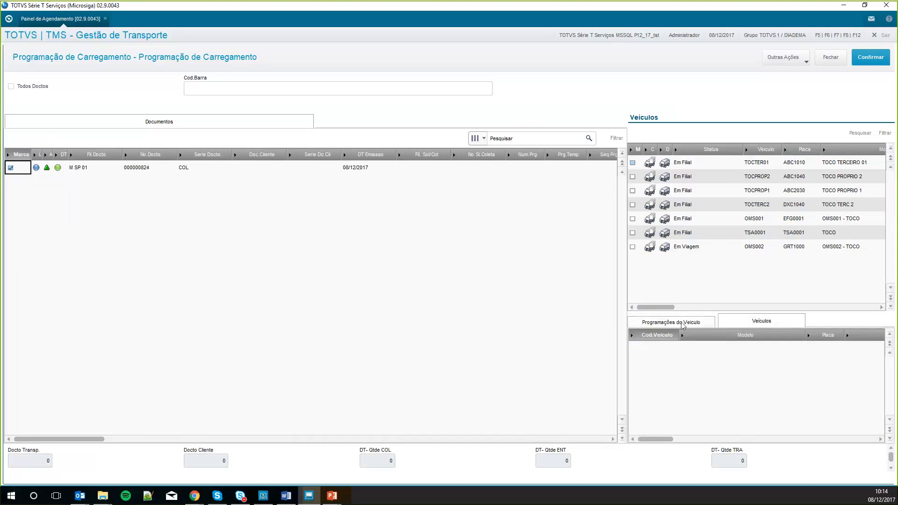
click(684, 326)
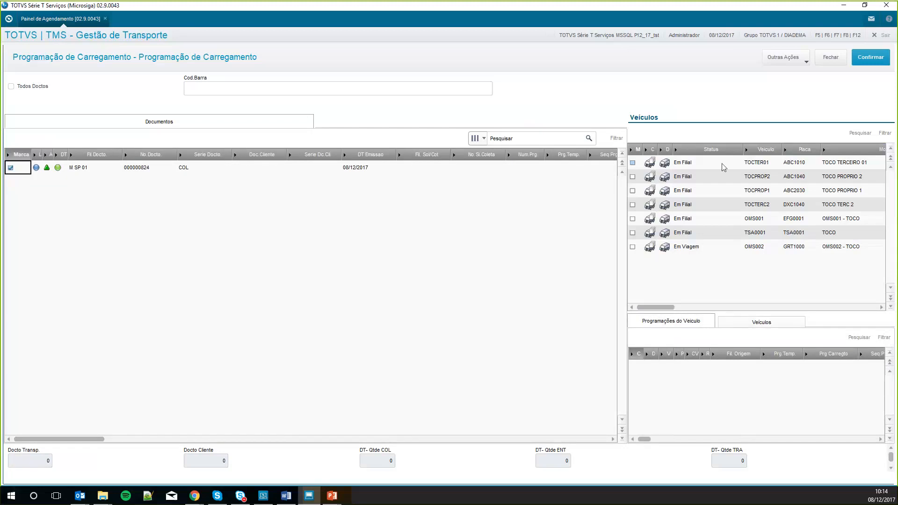
click(650, 247)
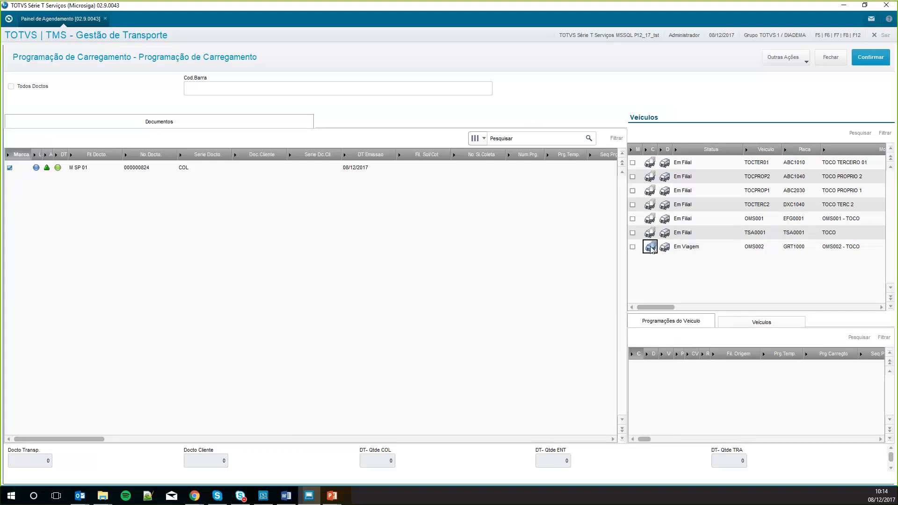
click(650, 248)
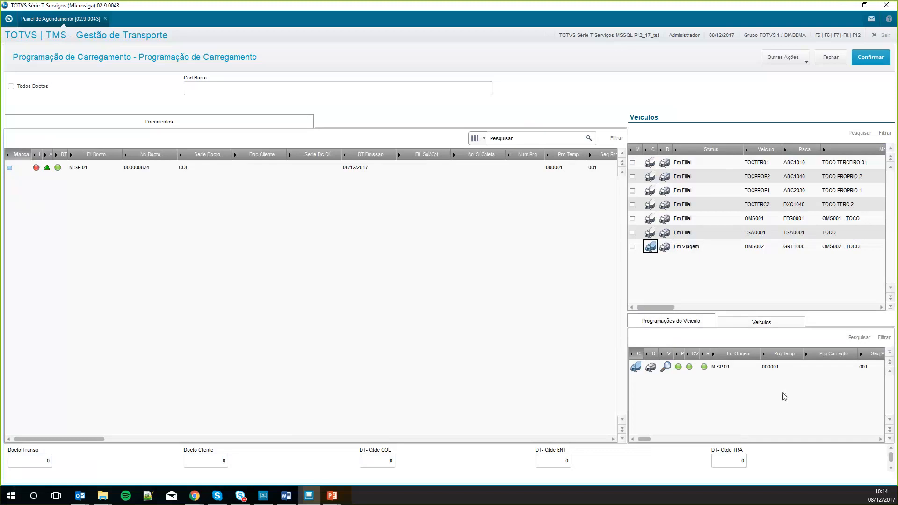
Examine the new programme for vehicle OMS002, including its assigned vehicle, sequence, route, transport service, generation date and maximum capacity
click(787, 329)
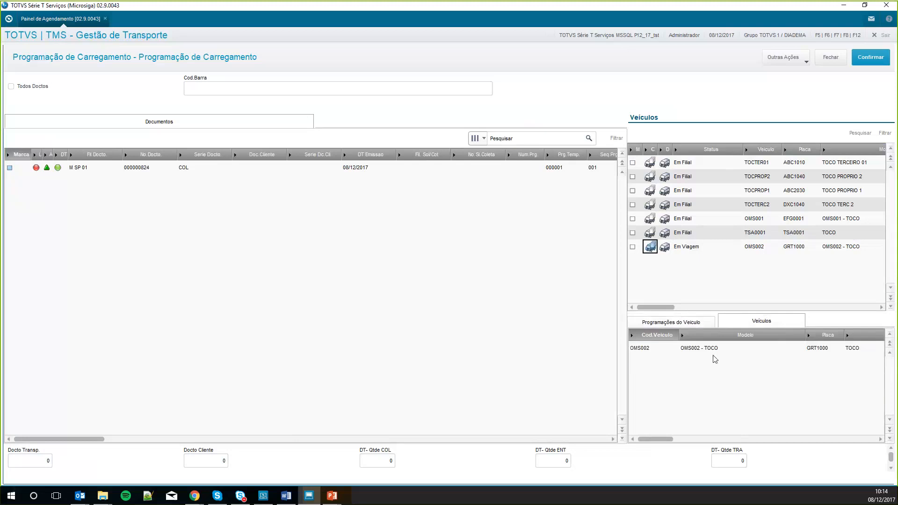
click(698, 327)
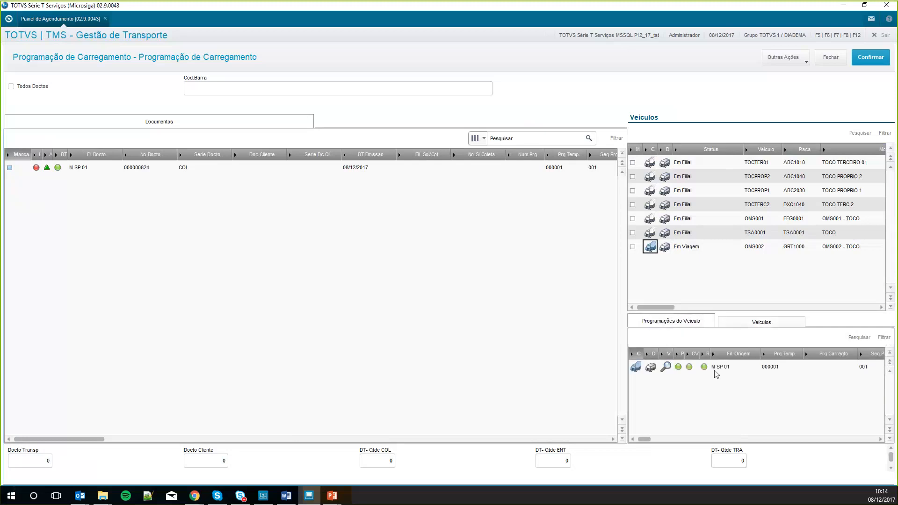
click(730, 368)
key(Right)
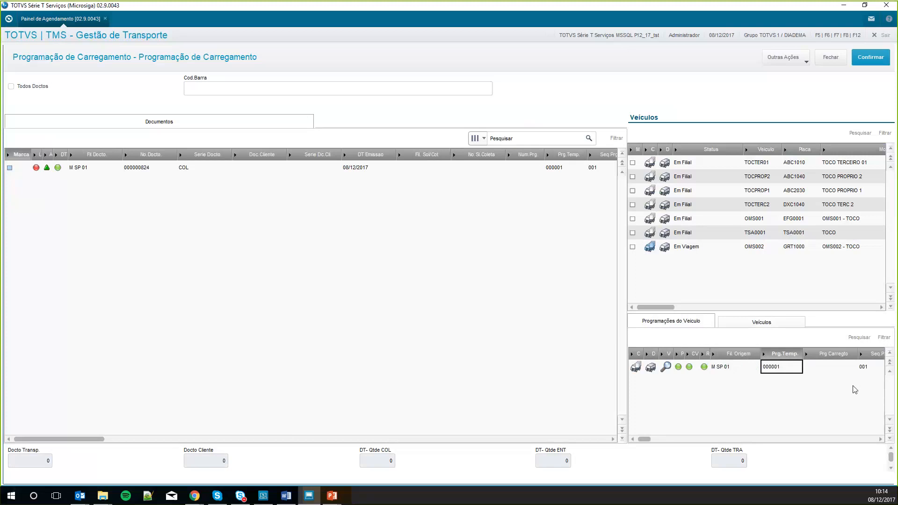
key(Right)
key(Right)
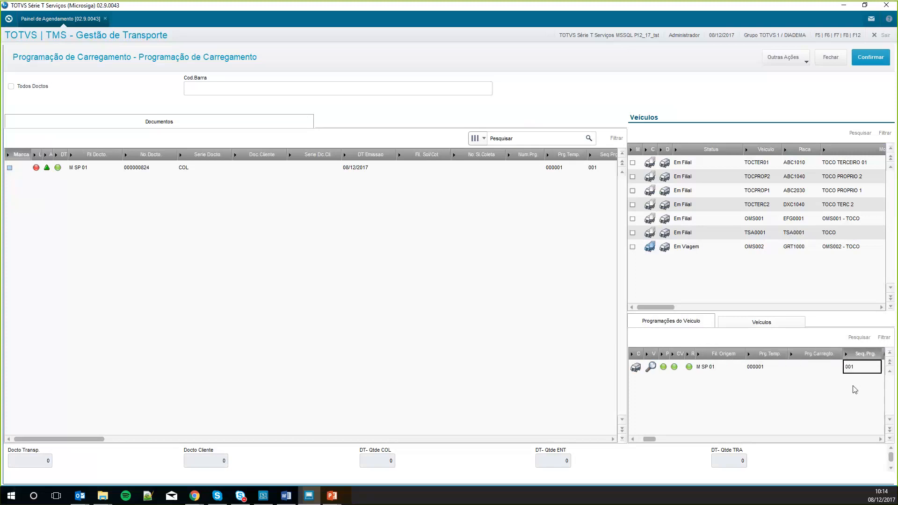
key(Right)
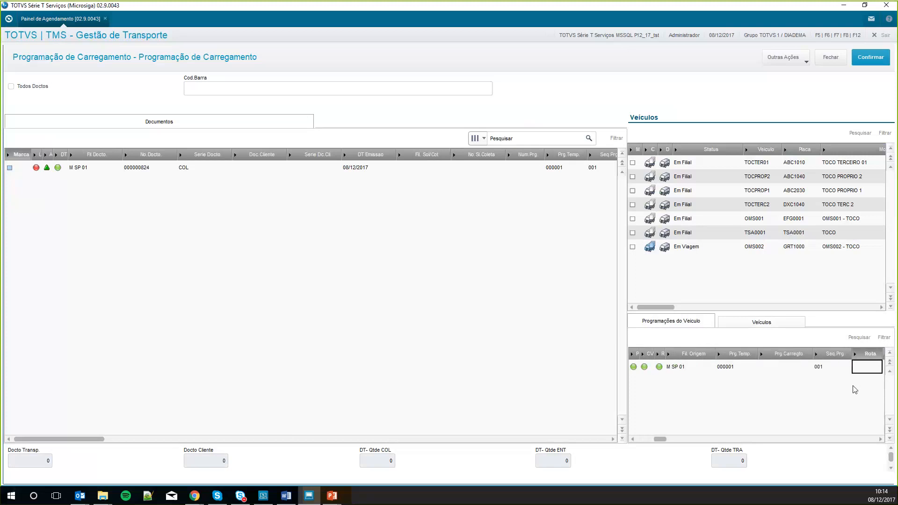
key(Right)
key(Right)
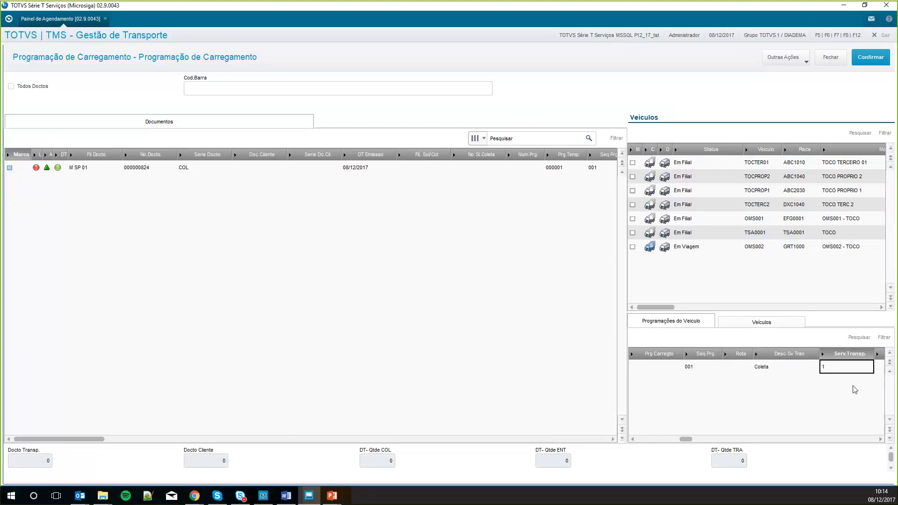
key(Left)
key(Left)
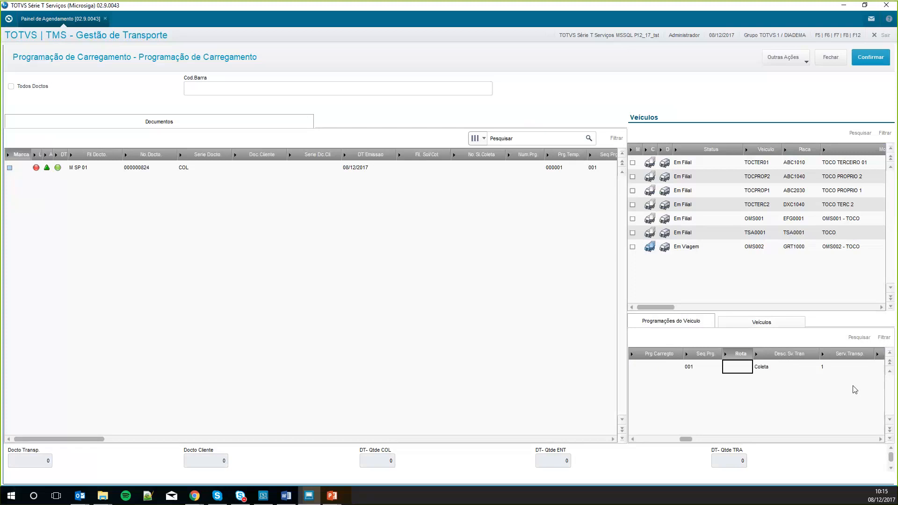
key(Right)
key(Right)
key(Right)
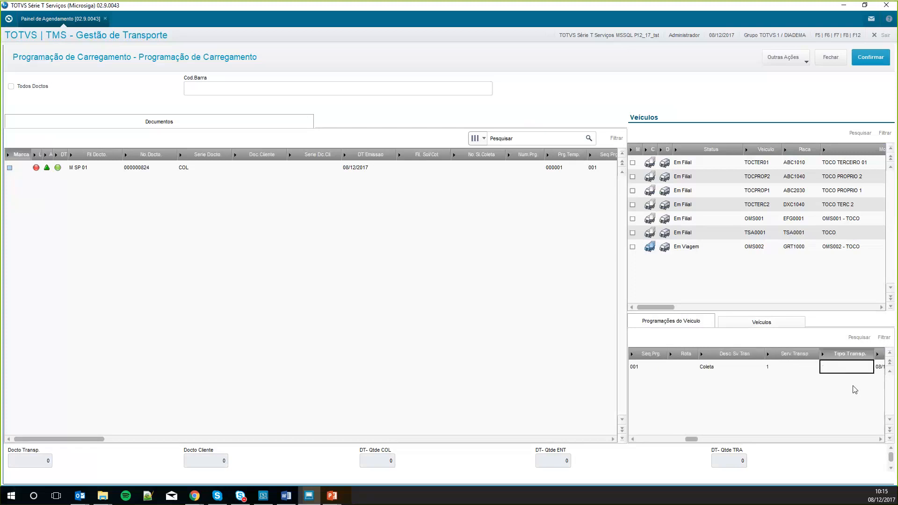
key(Right)
key(Right)
key(Right)
key(Right)
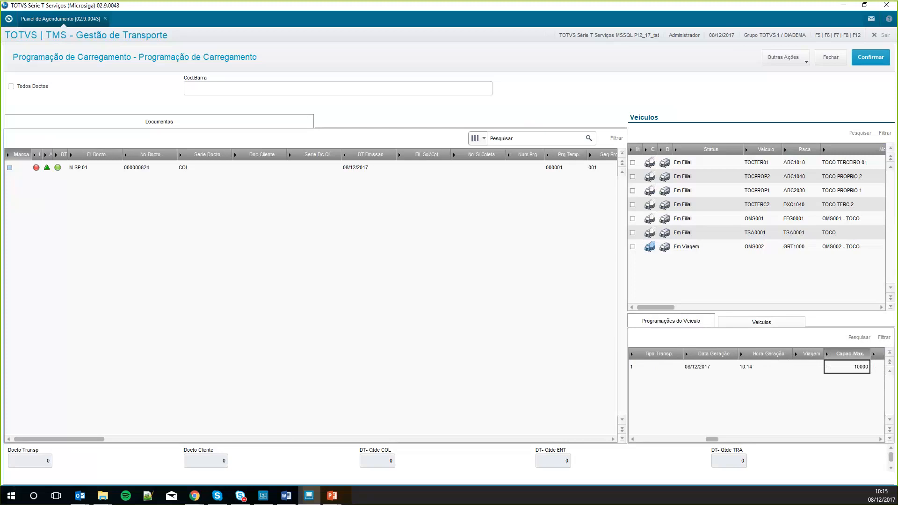
Save the loading programme and refresh the panel's list of loading programmes
click(873, 58)
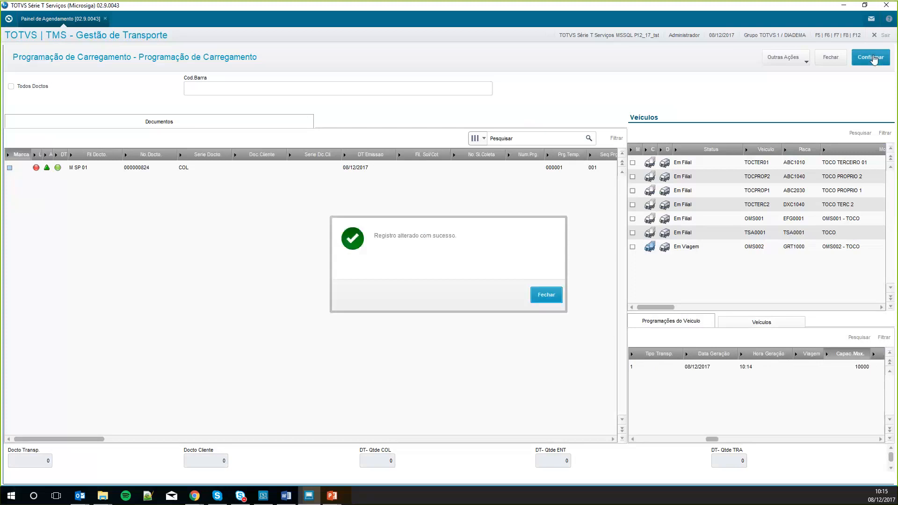
click(546, 295)
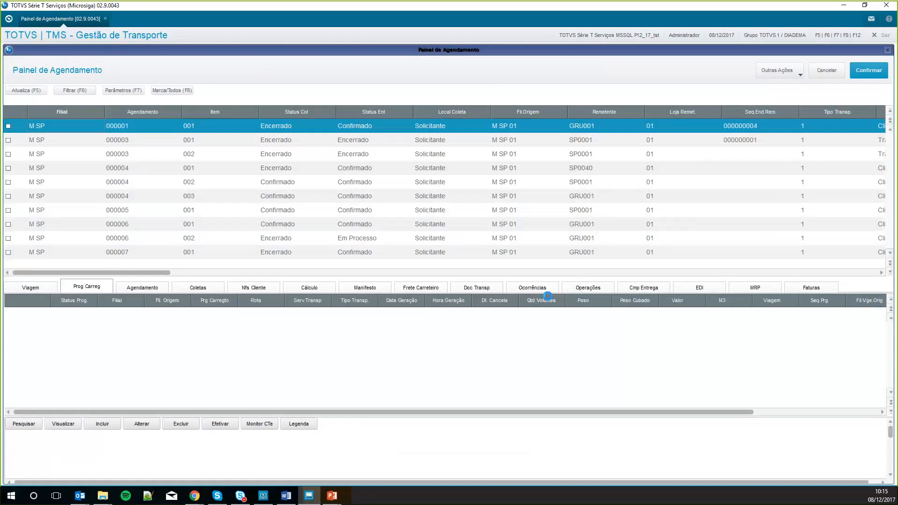
click(29, 290)
click(88, 288)
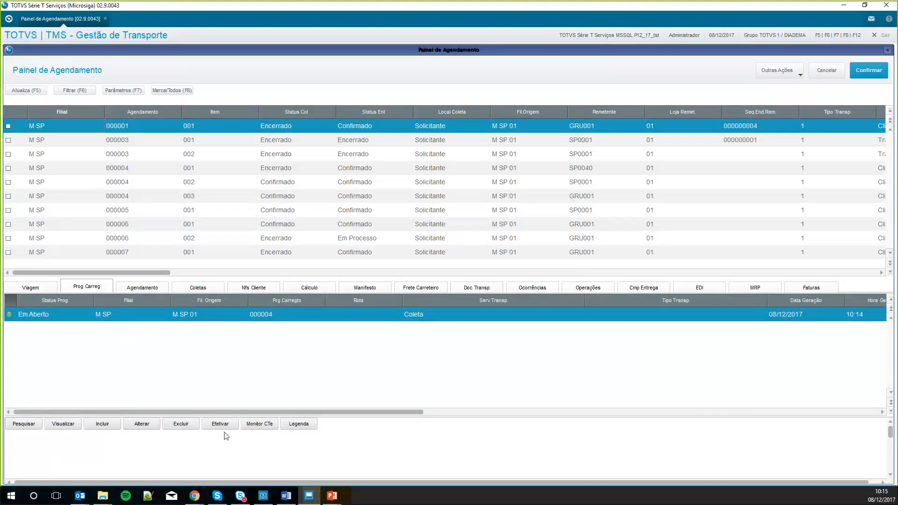
Put loading programme 000004 into effect (Efetivar) and confirm the operation
click(130, 320)
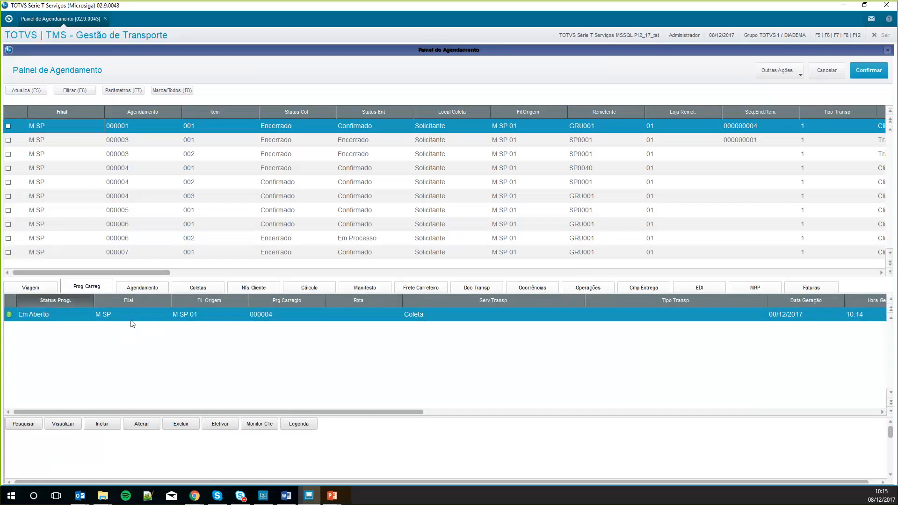
click(226, 424)
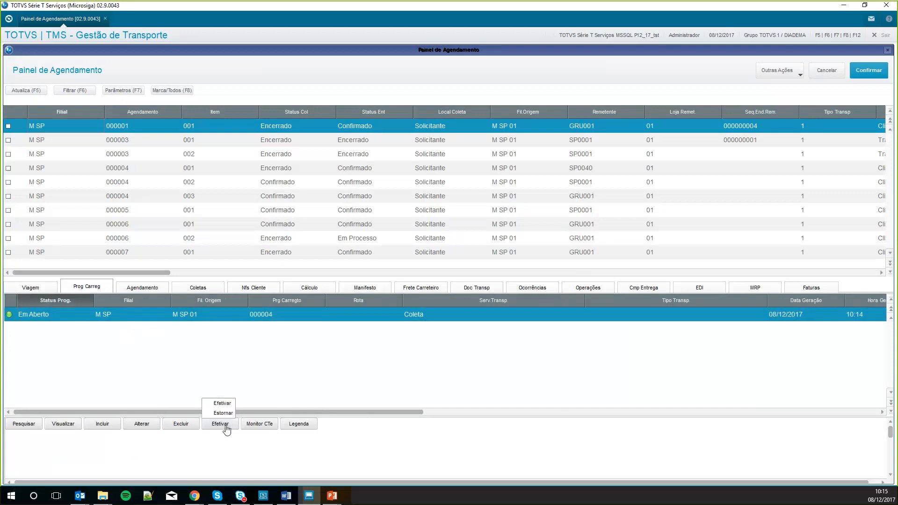
click(223, 403)
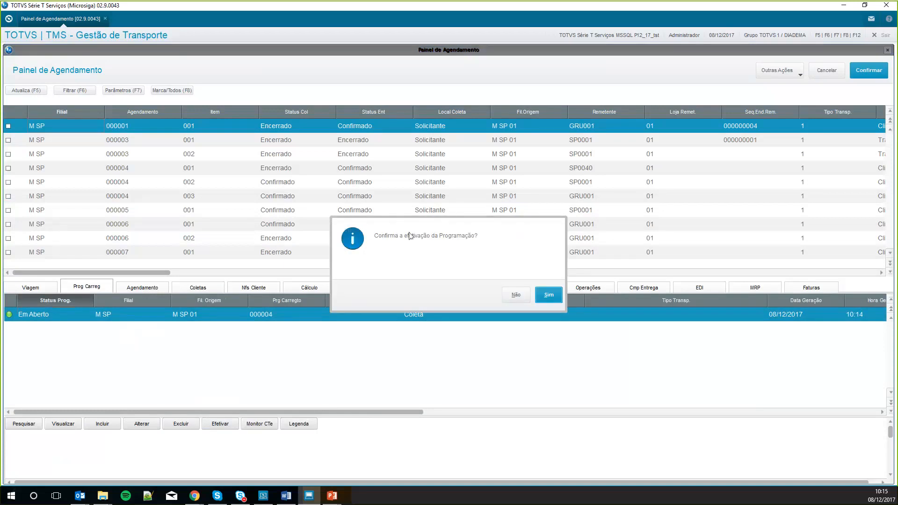
click(560, 296)
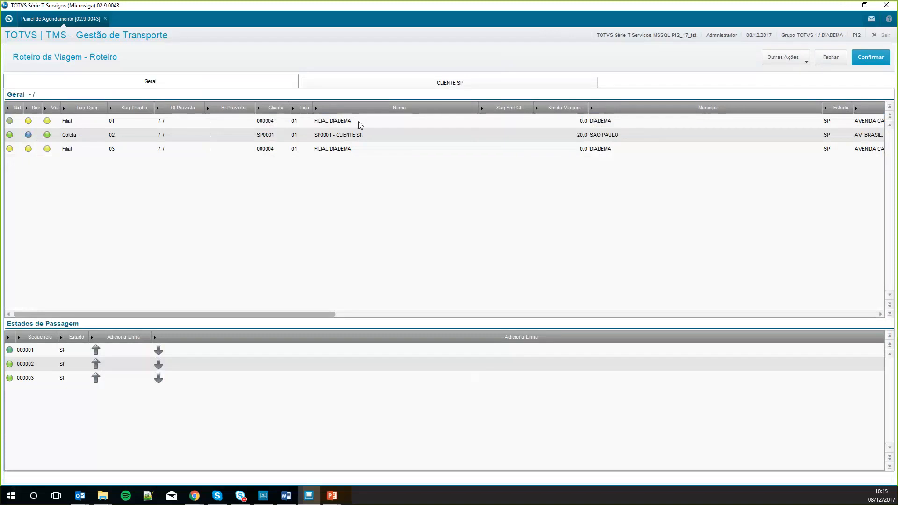
Review the general and client views of the trip route (Roteiro da Viagem) and confirm the route
click(534, 82)
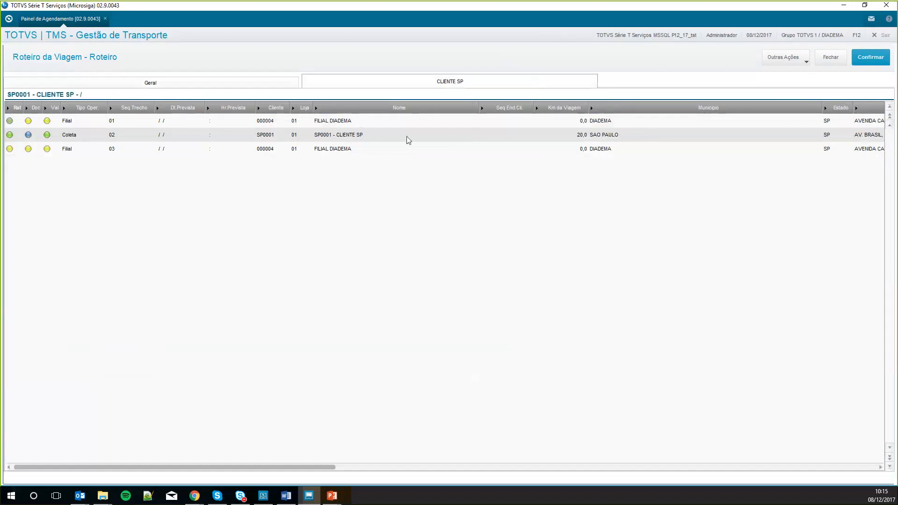
click(195, 78)
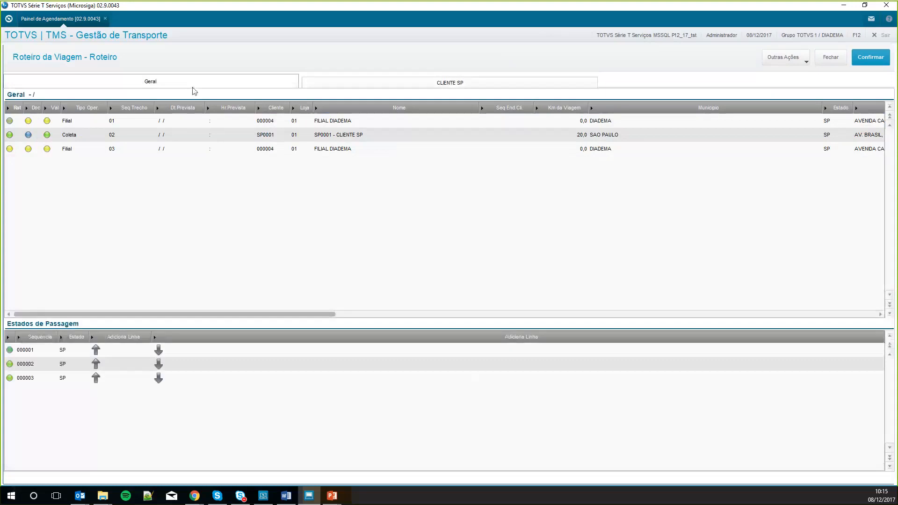
click(874, 62)
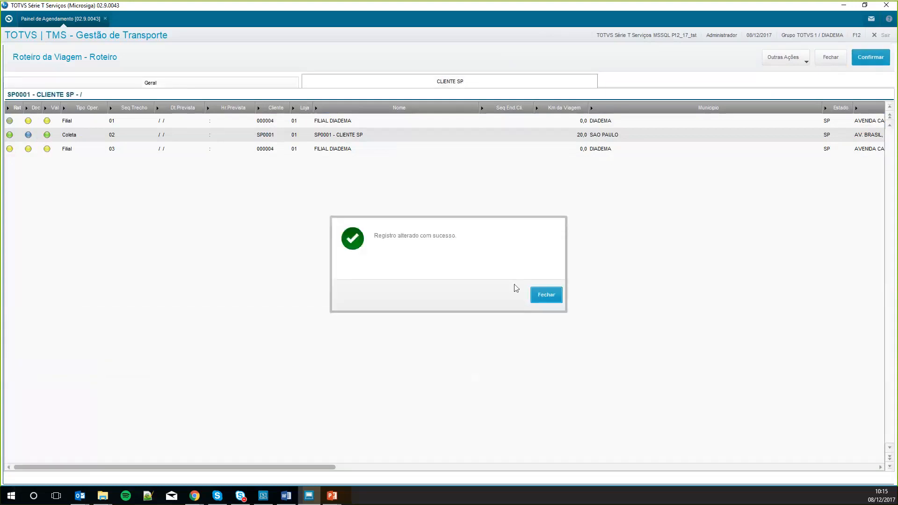
click(546, 295)
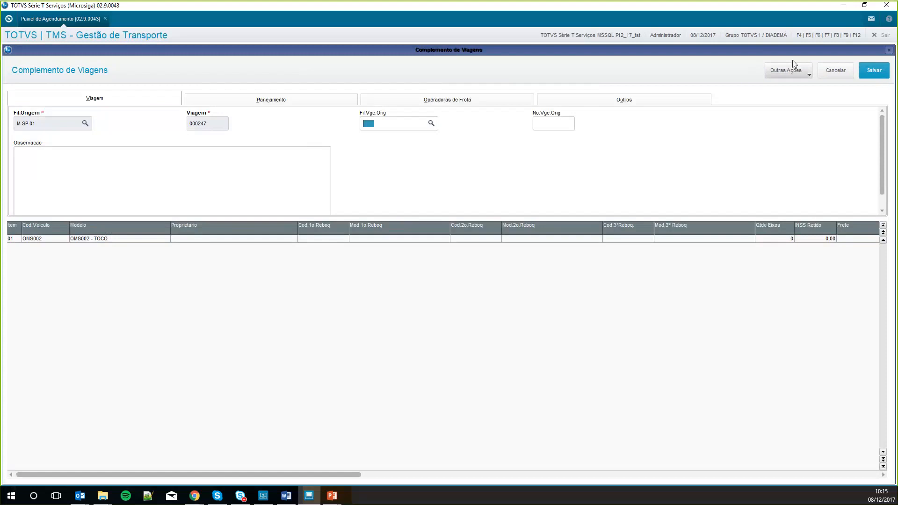
Try to assign the first driver in the driver lookup to trip 000247 and save the trip drivers
click(787, 70)
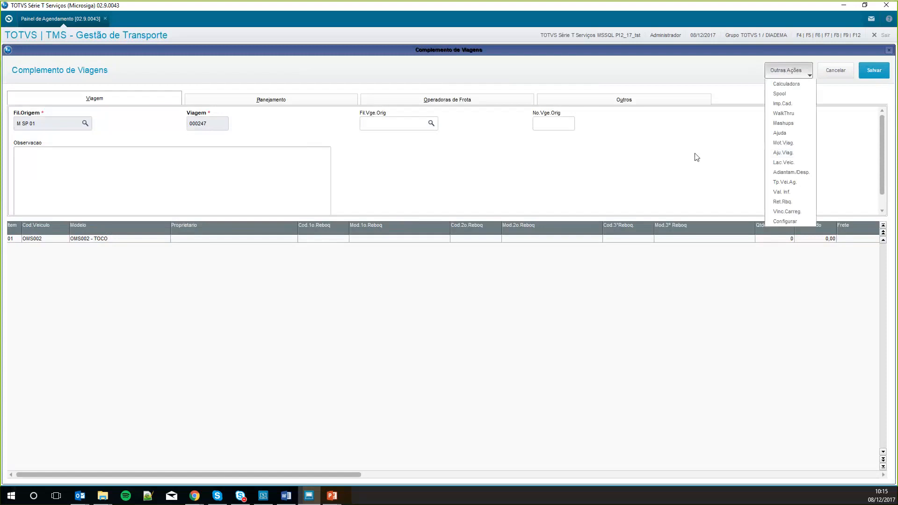
click(672, 159)
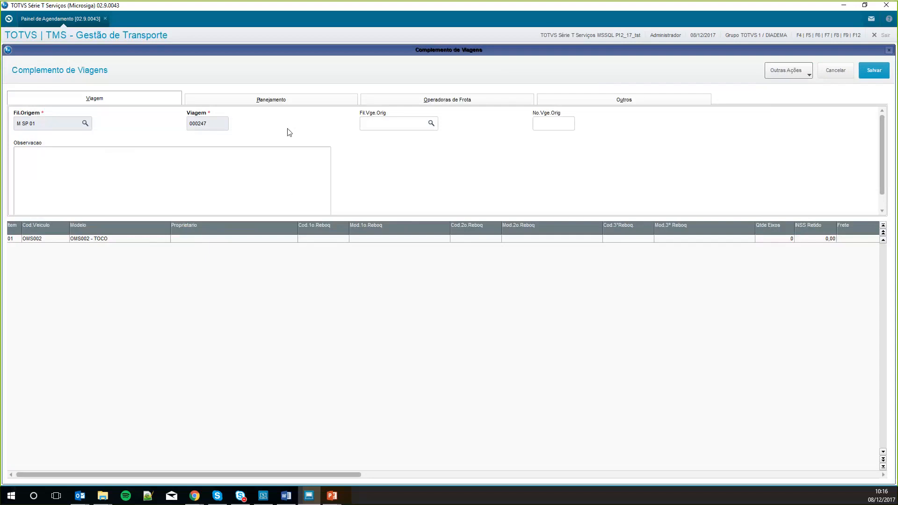
click(790, 71)
click(785, 143)
double_click(354, 261)
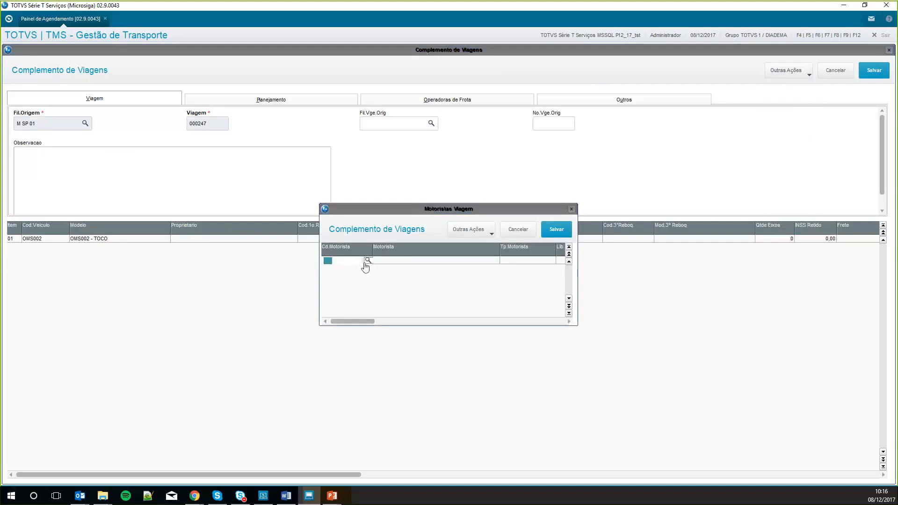
key(F3)
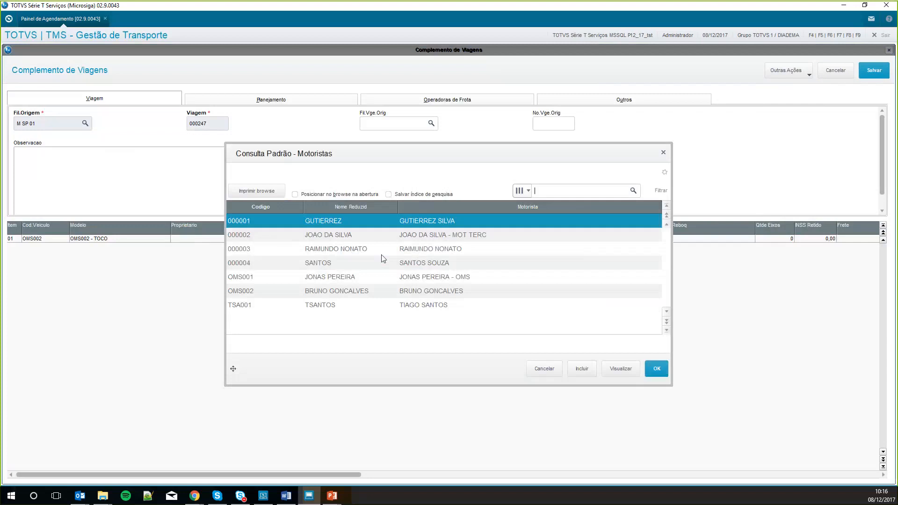
double_click(405, 223)
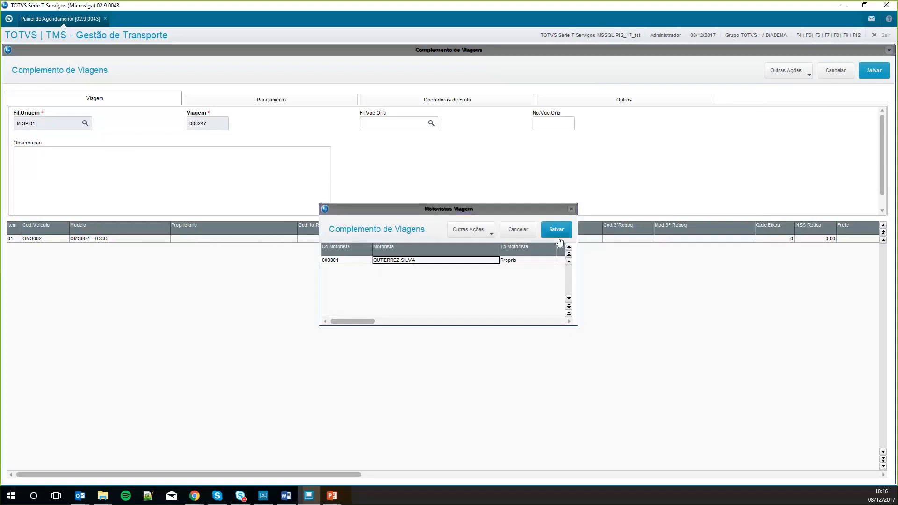
click(536, 333)
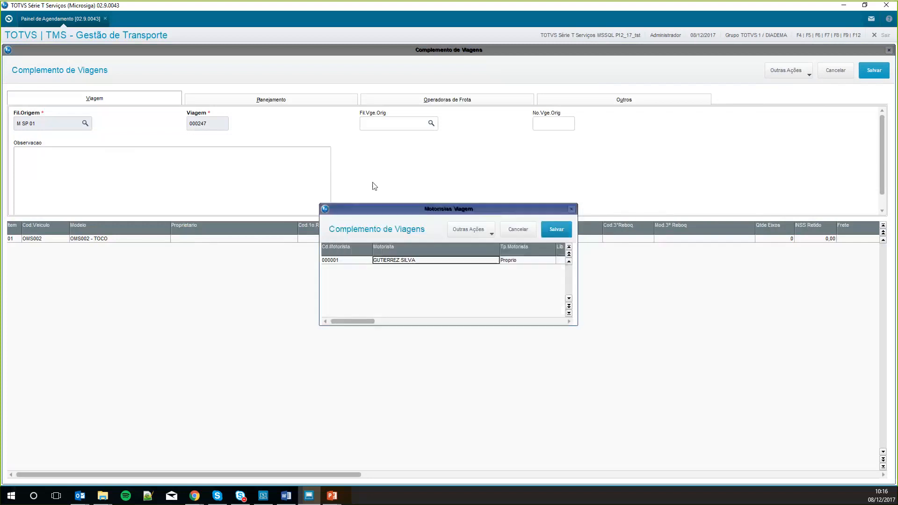
Try to replace the trip's driver with the second, third-party driver in the lookup and save
click(368, 262)
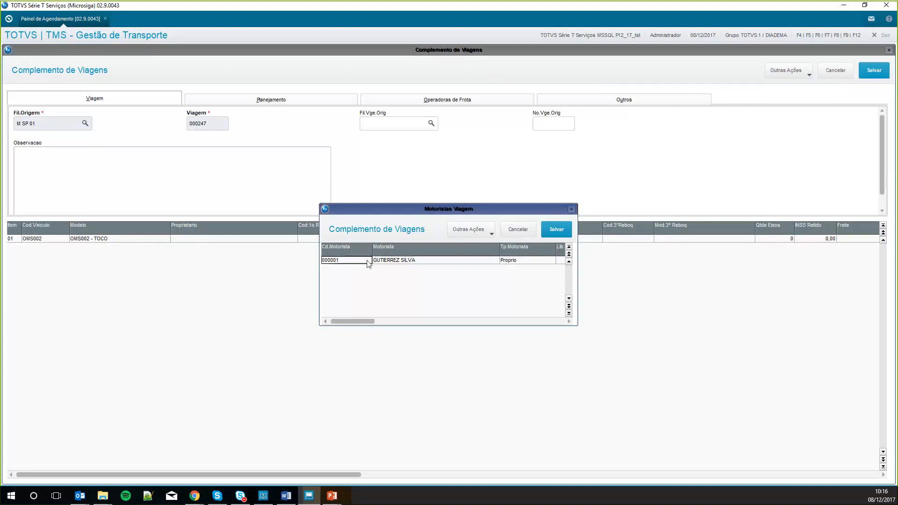
click(368, 263)
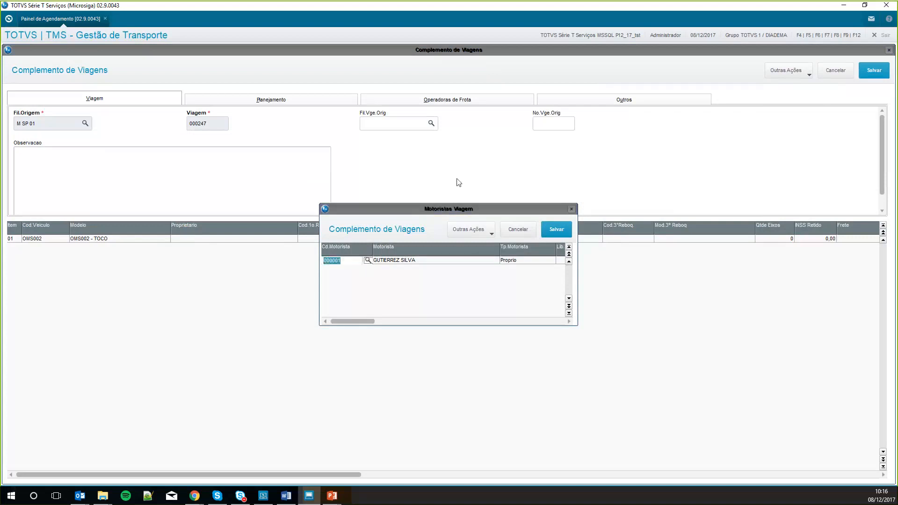
double_click(337, 236)
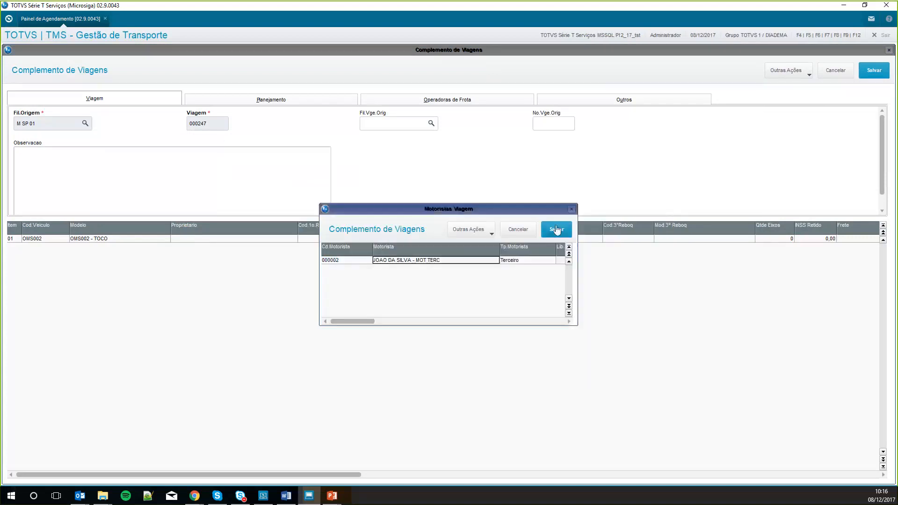
click(557, 229)
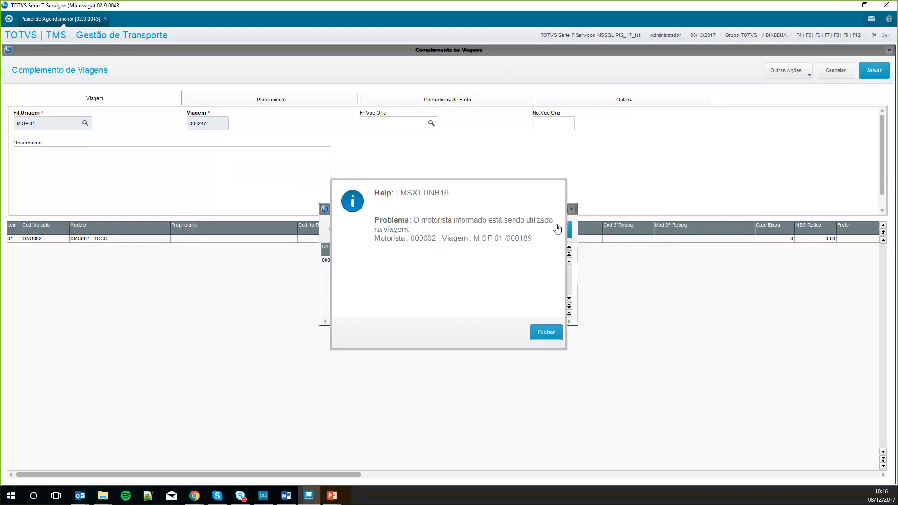
click(538, 334)
Try to assign the last driver in the lookup to the trip, and discard the trip drivers entry
click(367, 260)
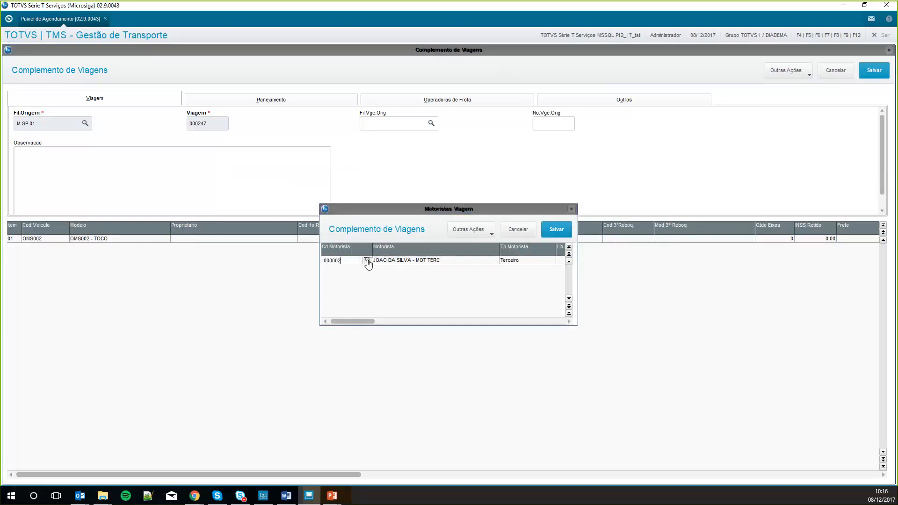
double_click(321, 292)
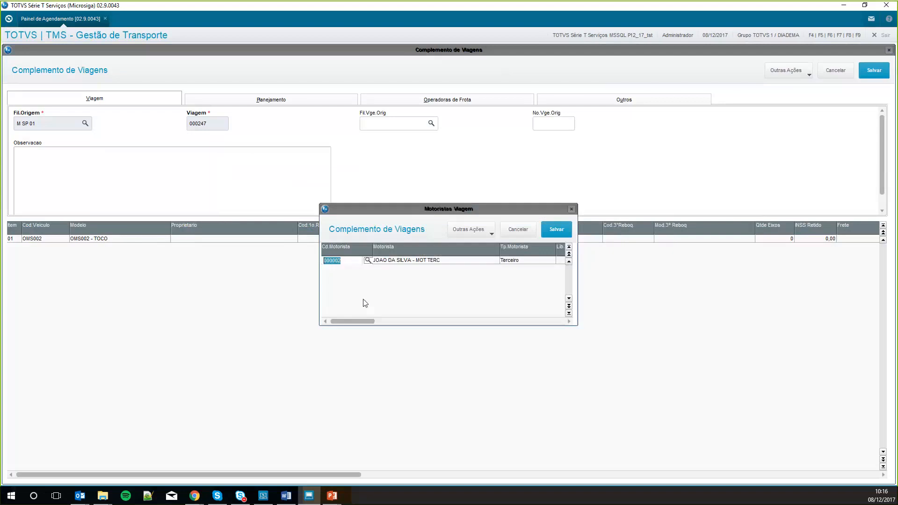
click(546, 332)
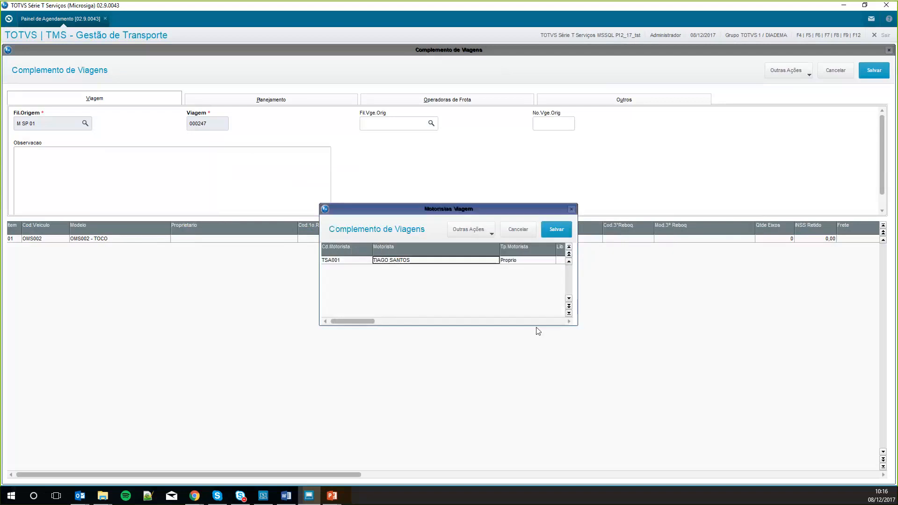
click(517, 232)
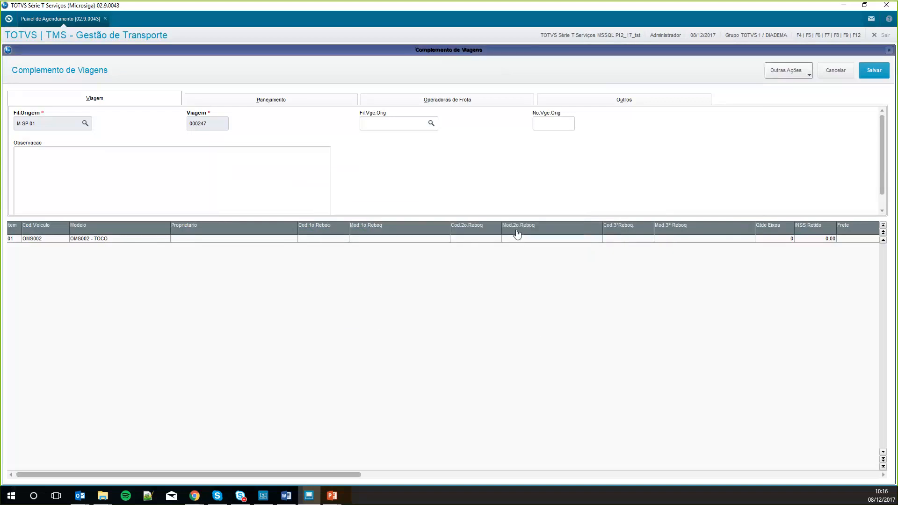
Set the planned start and end of trip 000247 to 08/12/2017 at 11:00
click(210, 100)
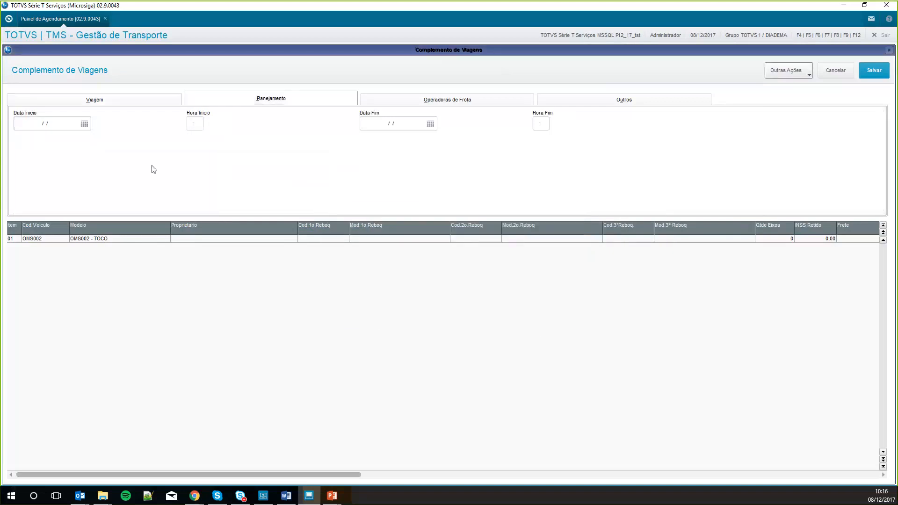
click(583, 334)
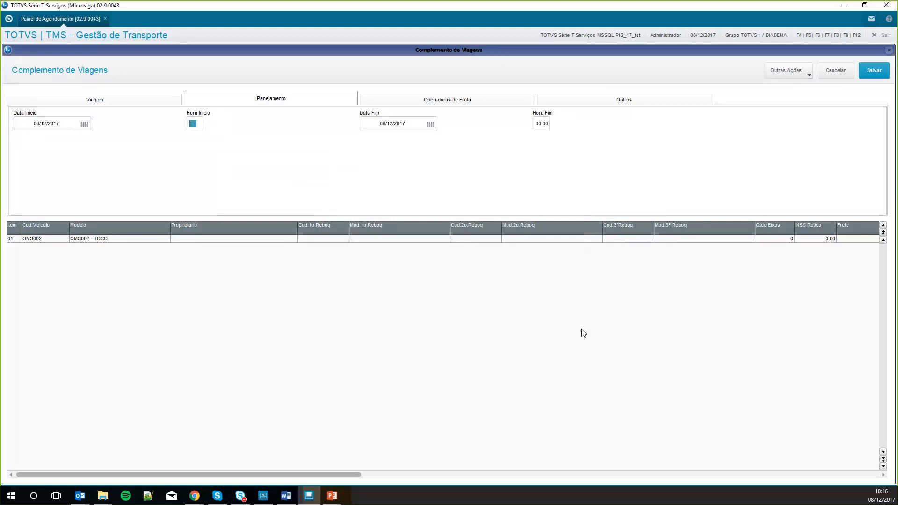
text(1100)
key(Tab)
Assign the first driver in the lookup to trip 000247, and save the driver and the trip complement
click(788, 70)
click(788, 140)
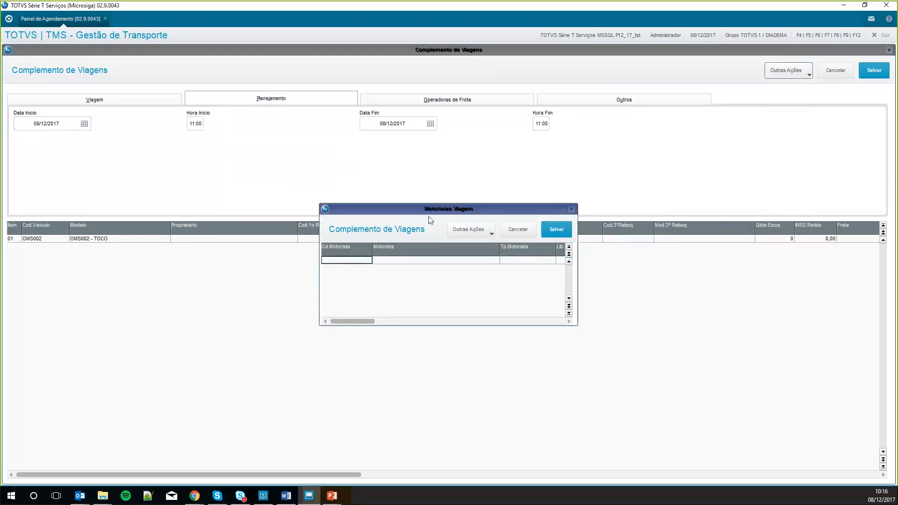
double_click(364, 261)
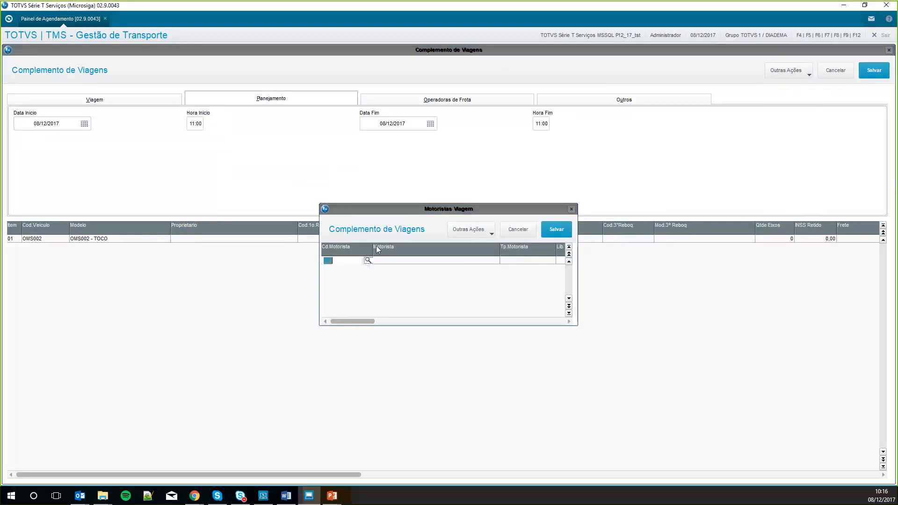
double_click(357, 218)
click(561, 231)
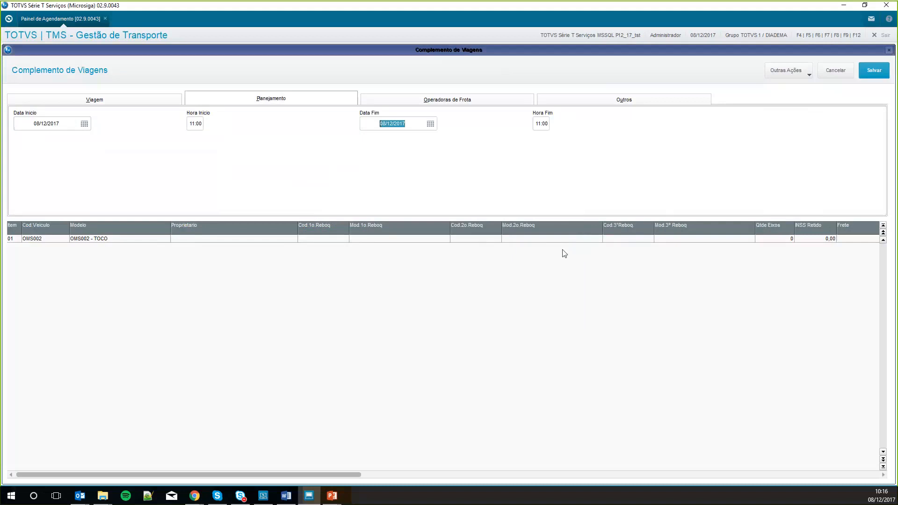
click(863, 74)
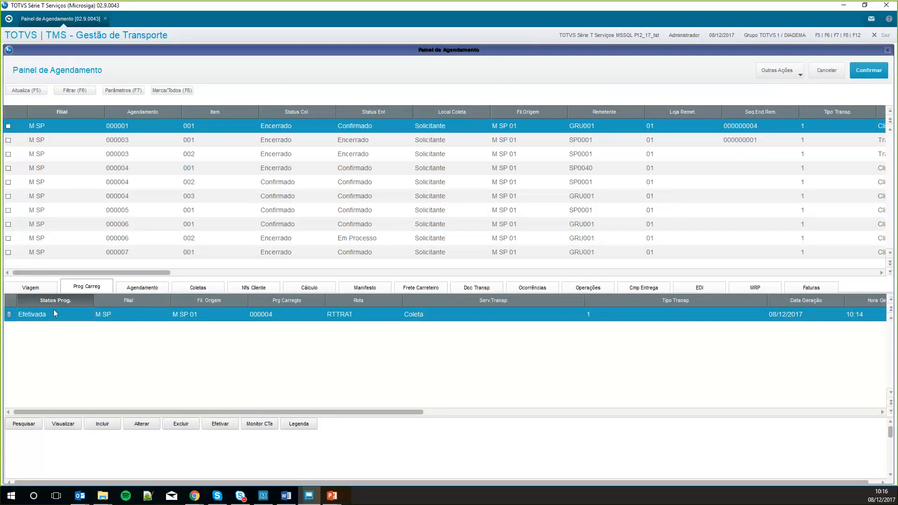
Check the generated trip in the trip list and reverse (Estornar) the effecting of loading programme 000004, confirming the reversal
click(20, 289)
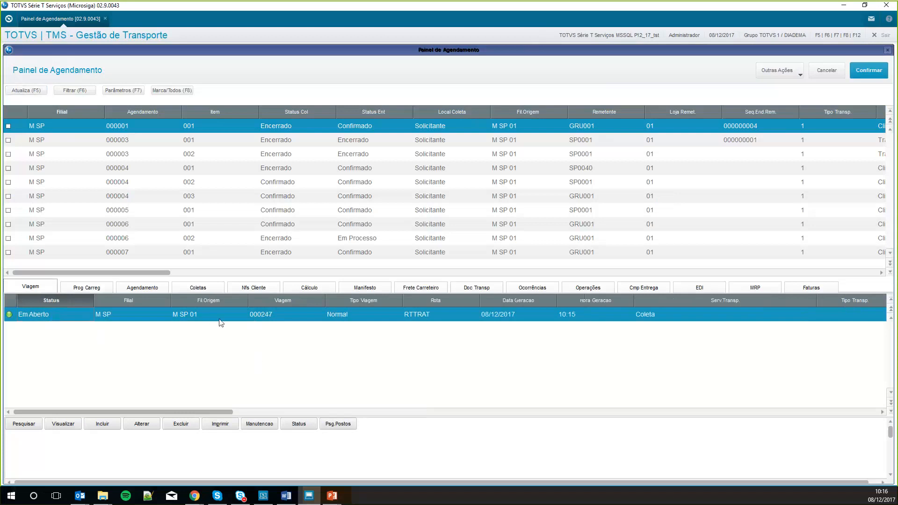
click(183, 429)
click(88, 287)
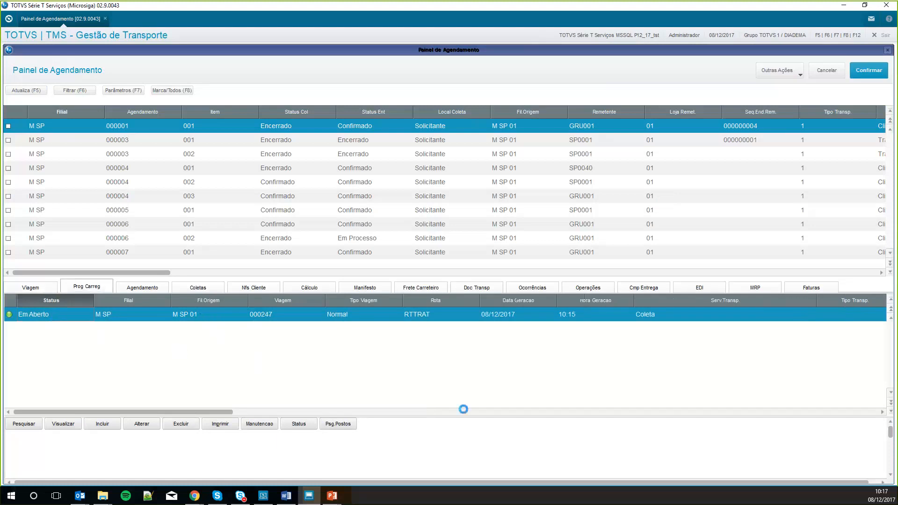
click(222, 423)
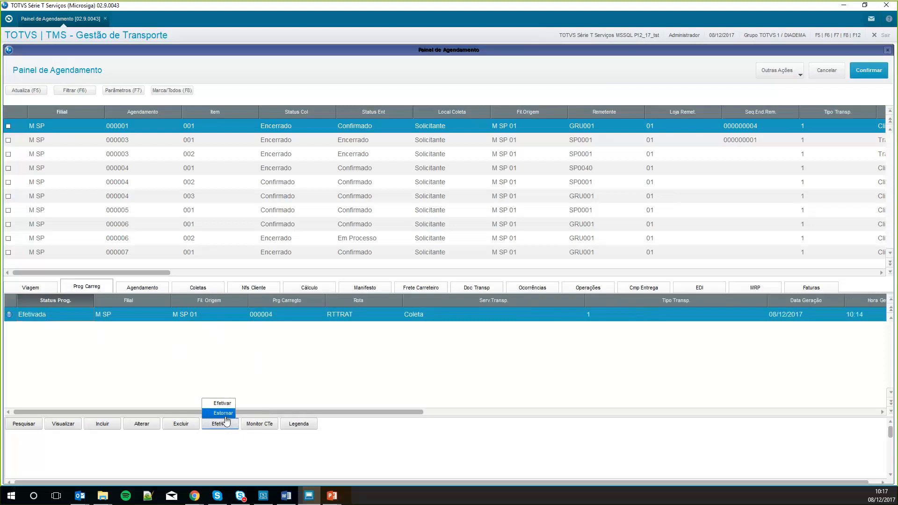
click(225, 414)
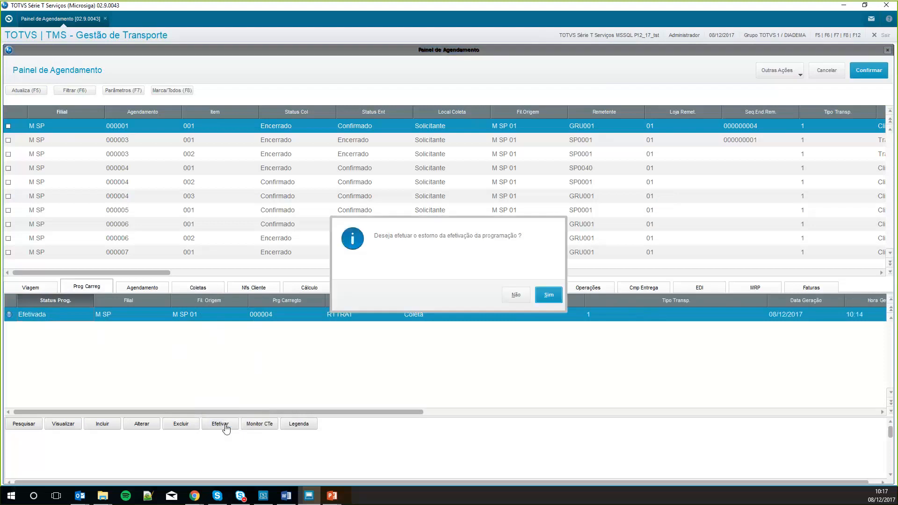
click(507, 293)
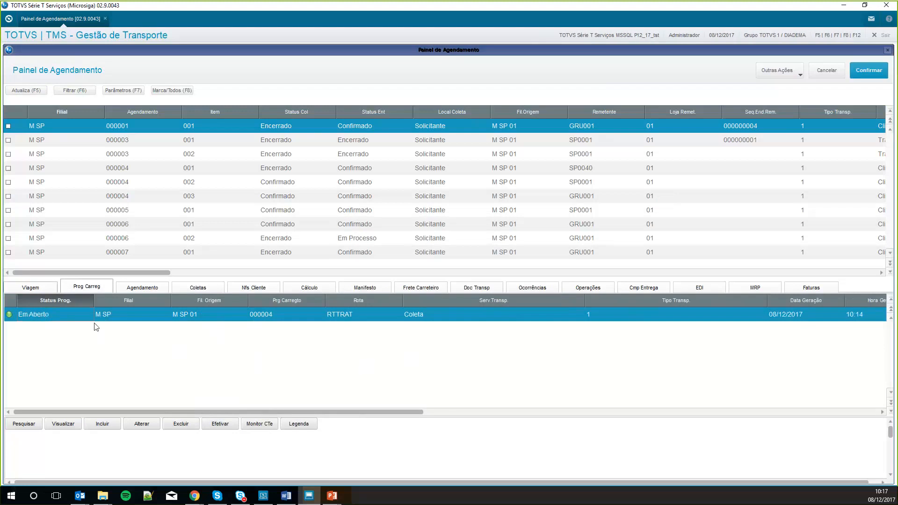
Check the trip list after the reversal, put loading programme 000004 into effect again and confirm its trip route
click(42, 290)
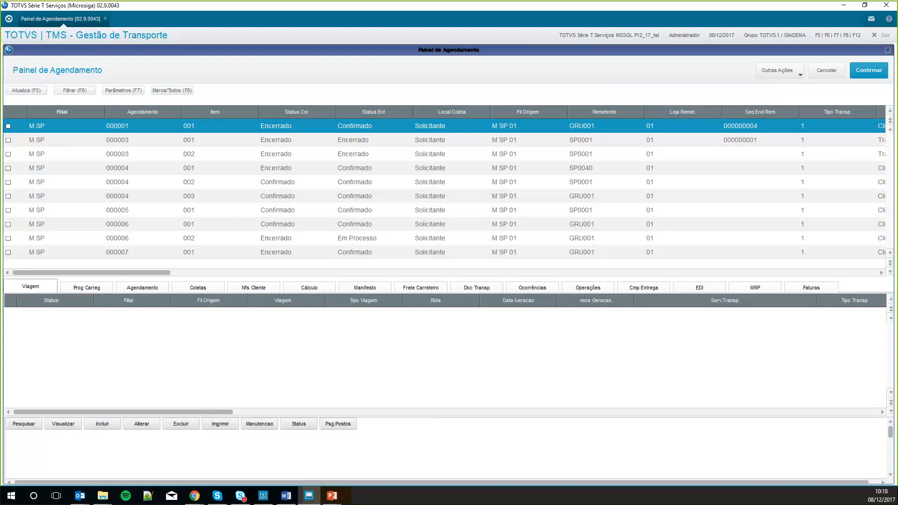
click(102, 286)
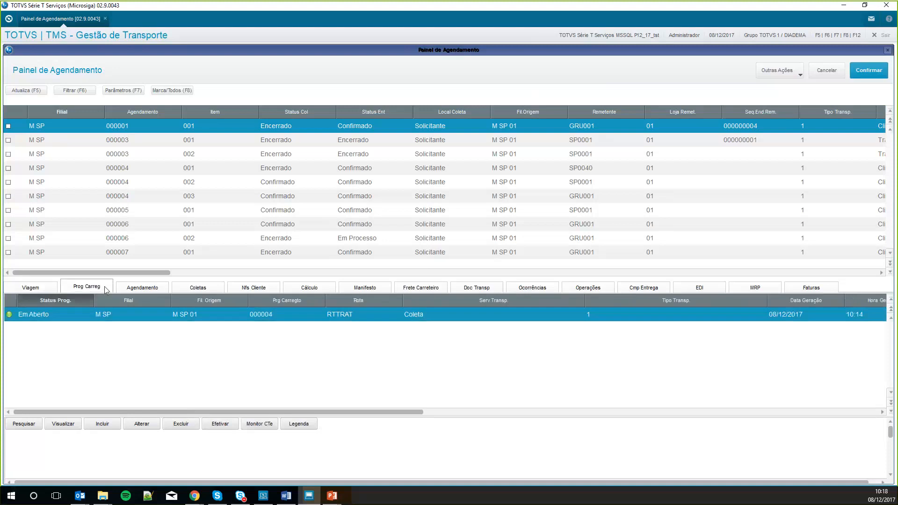
click(211, 427)
click(220, 401)
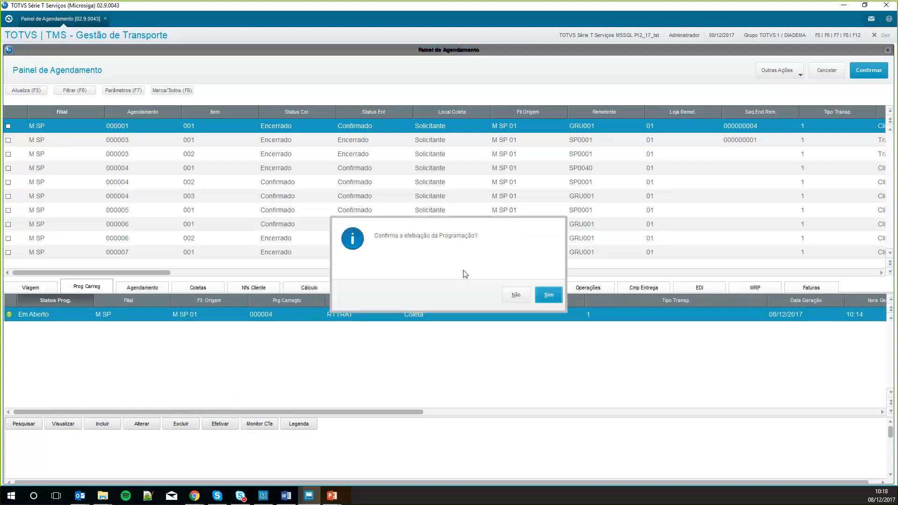
click(547, 294)
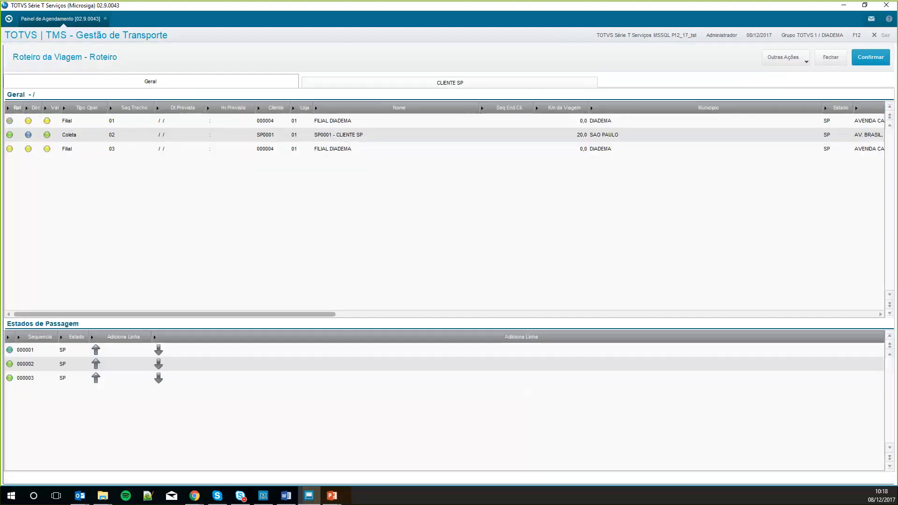
click(869, 57)
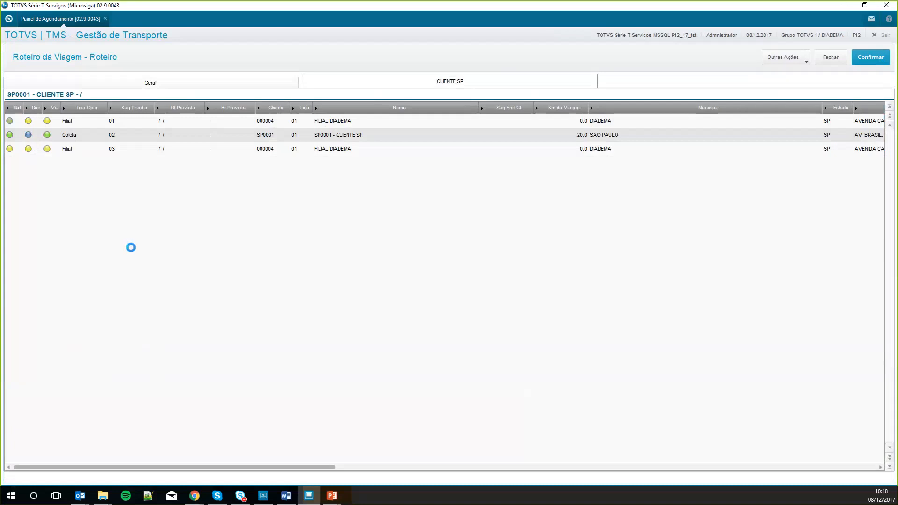
click(538, 296)
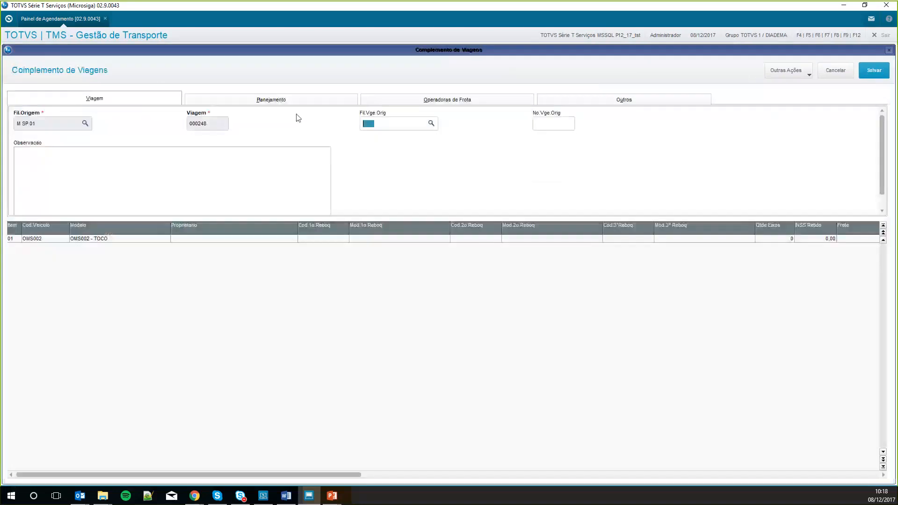
Set the planned start and end of trip 000248 to 08/12/2017 at 11:00
click(245, 100)
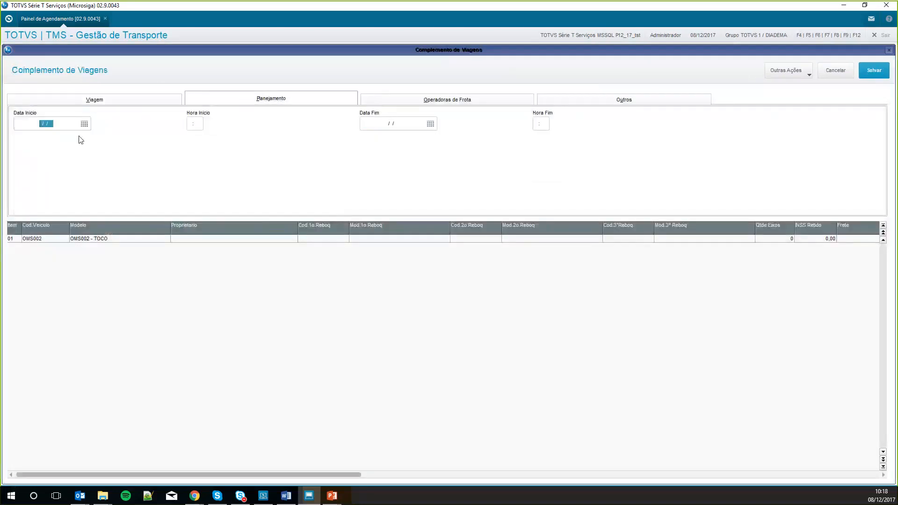
key(Tab)
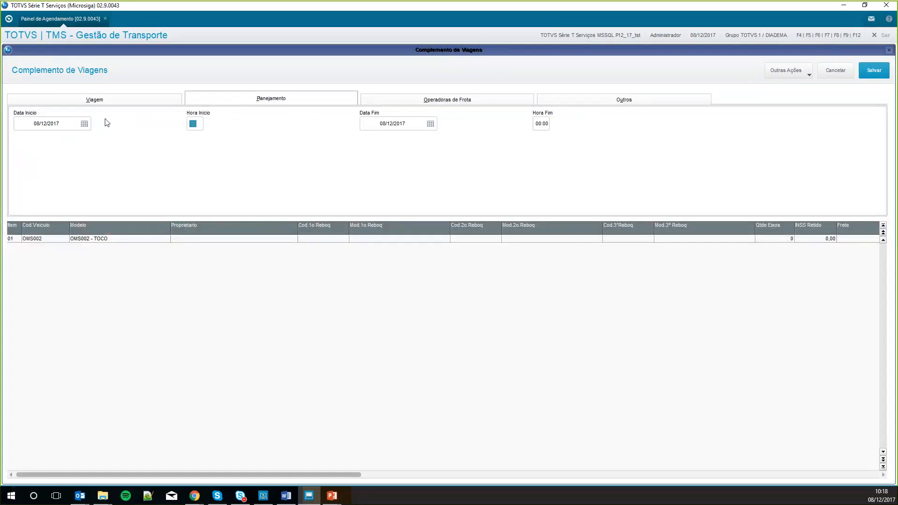
text(1100)
key(Tab)
Assign the first driver in the lookup to trip 000248, and save the driver and the trip complement
click(808, 73)
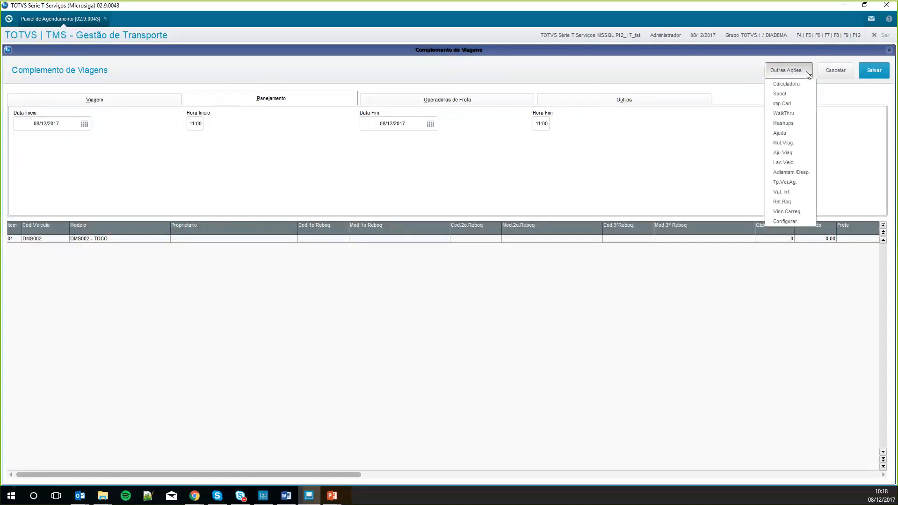
click(785, 142)
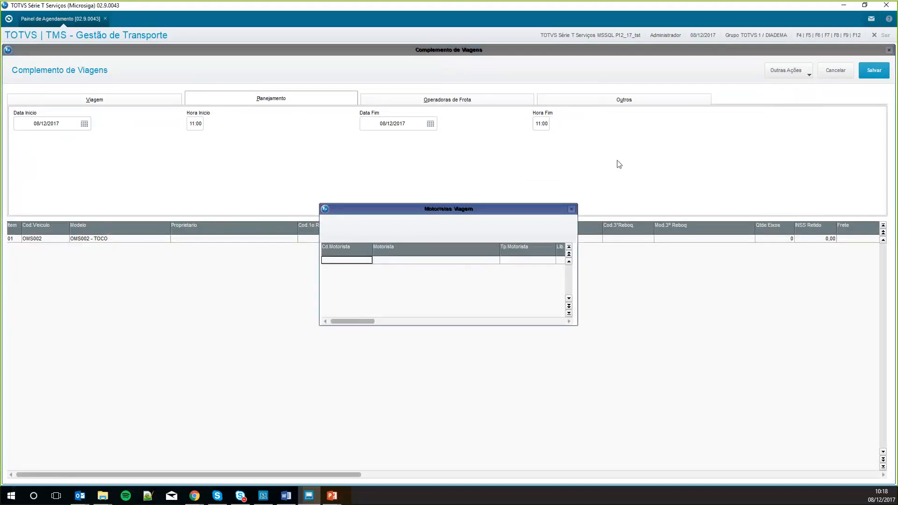
click(367, 262)
key(F3)
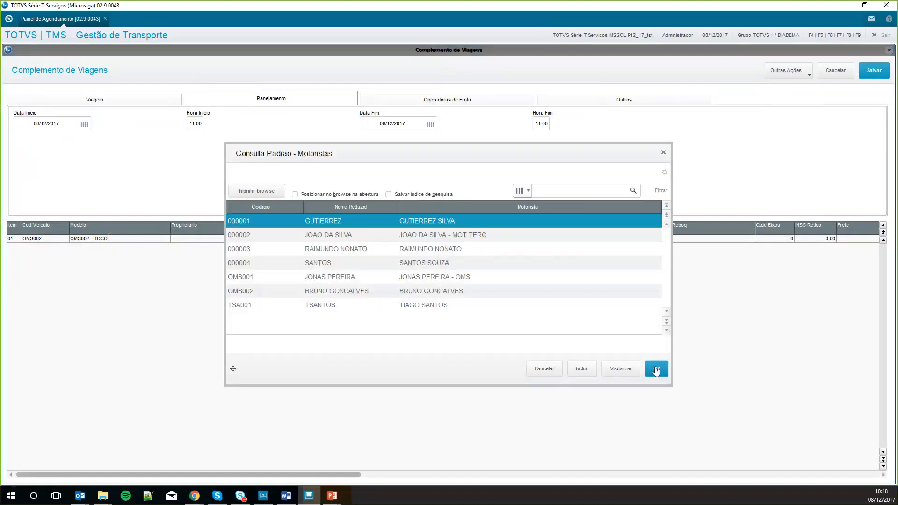
click(655, 367)
click(556, 229)
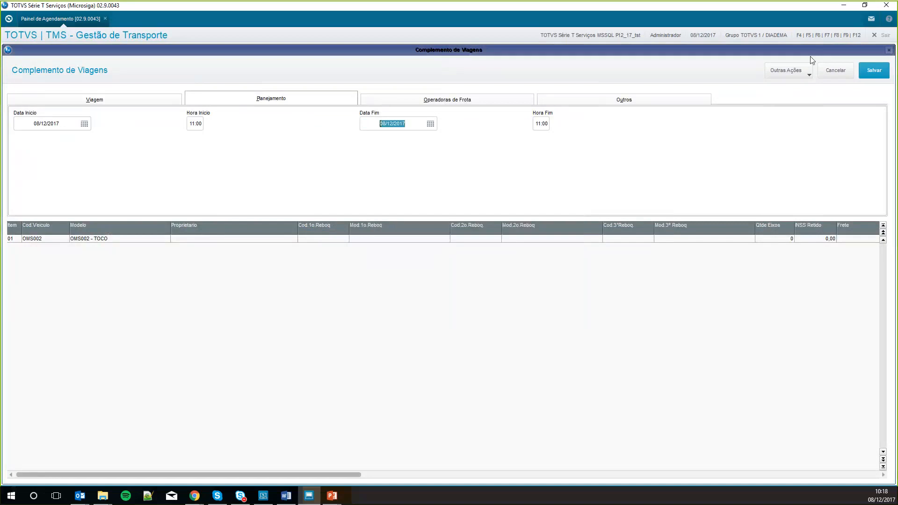
click(876, 72)
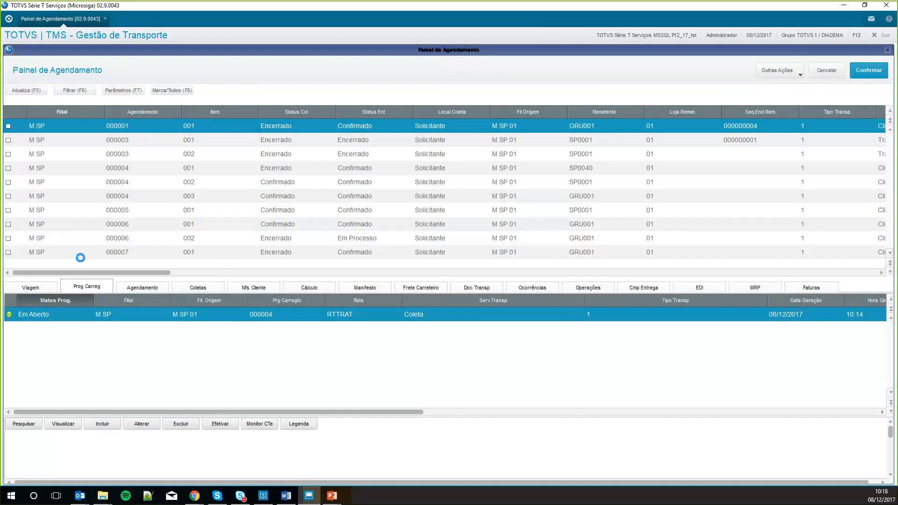
View trip 000248 from the trip list, examine its trip complement (Comp.Via), and close both without changes
click(31, 287)
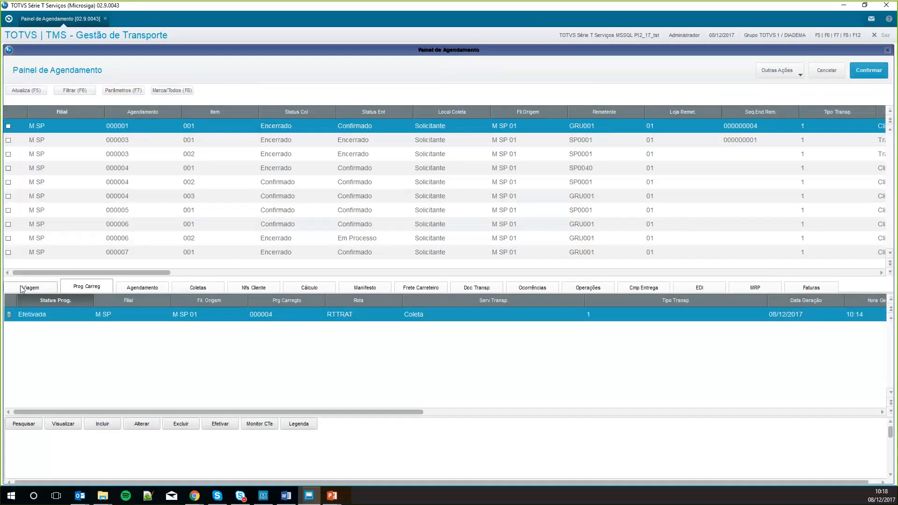
click(63, 423)
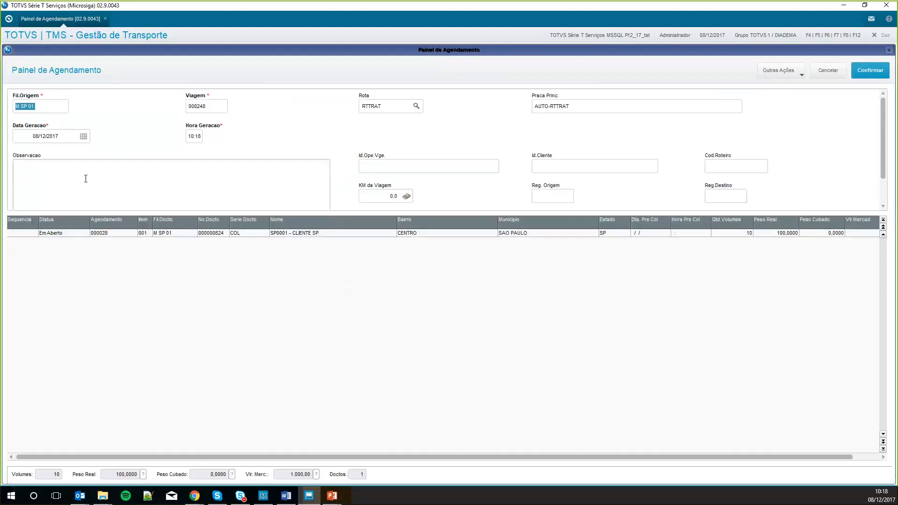
click(771, 73)
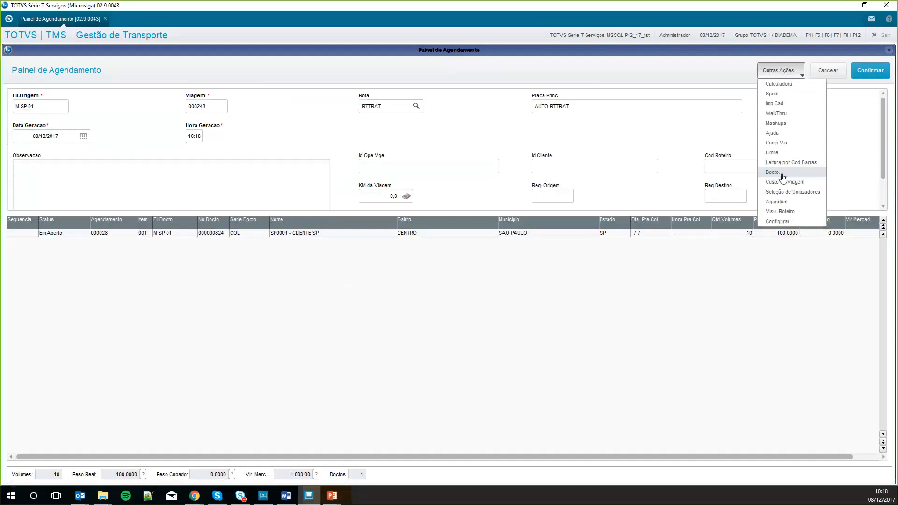
click(780, 147)
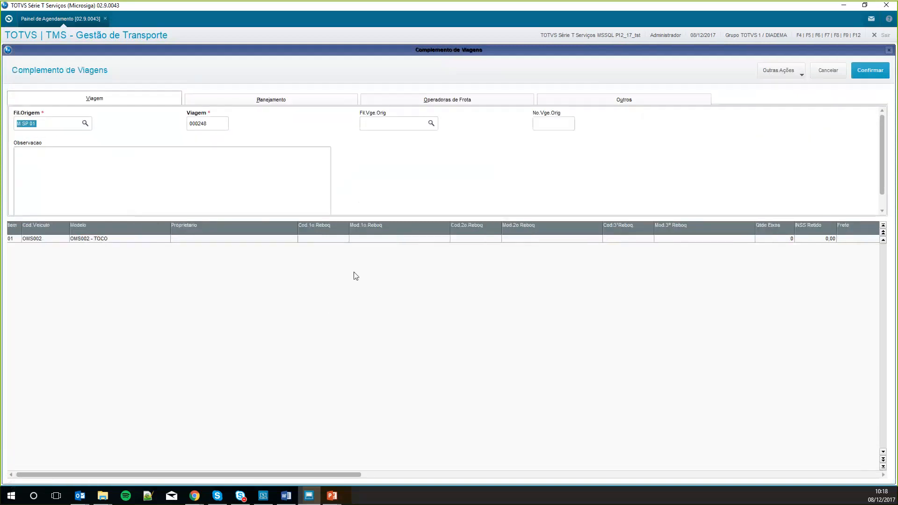
click(827, 70)
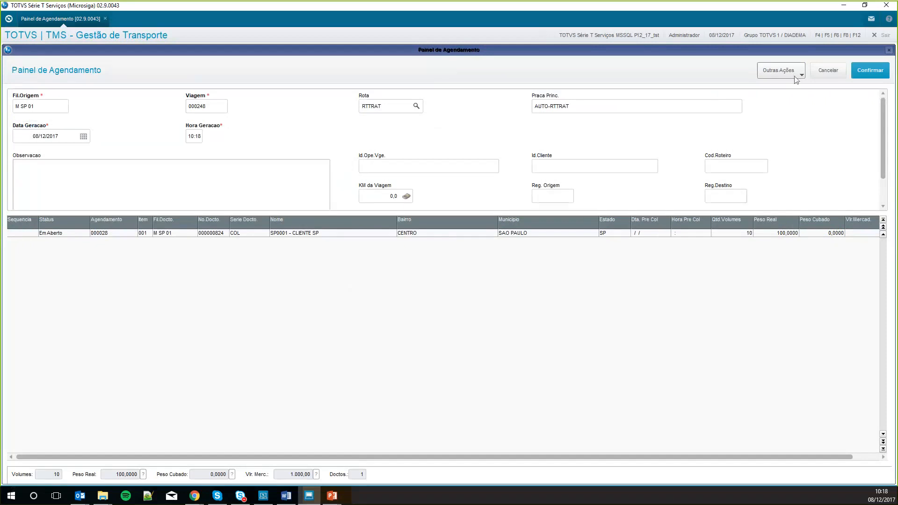
click(827, 71)
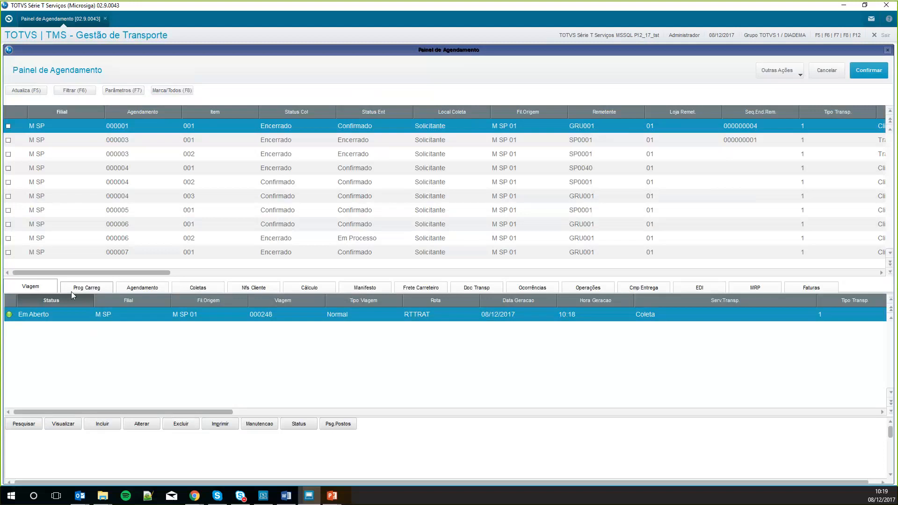
Examine the MRP and EDI lists of the scheduling panel and return to the trip list
click(764, 288)
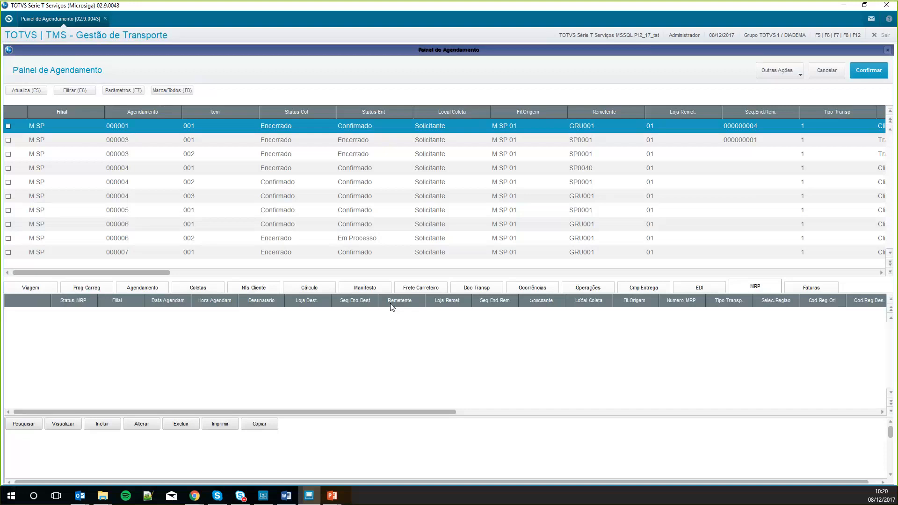
click(686, 289)
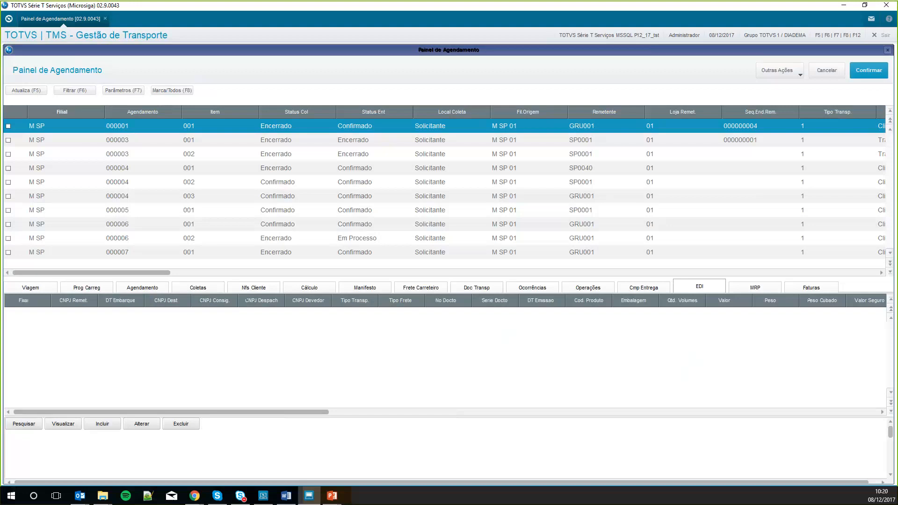
click(765, 292)
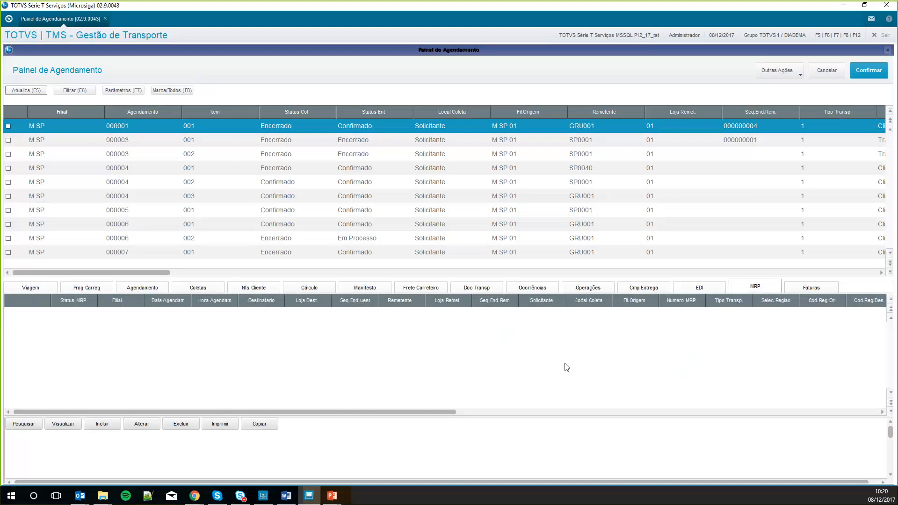
click(47, 288)
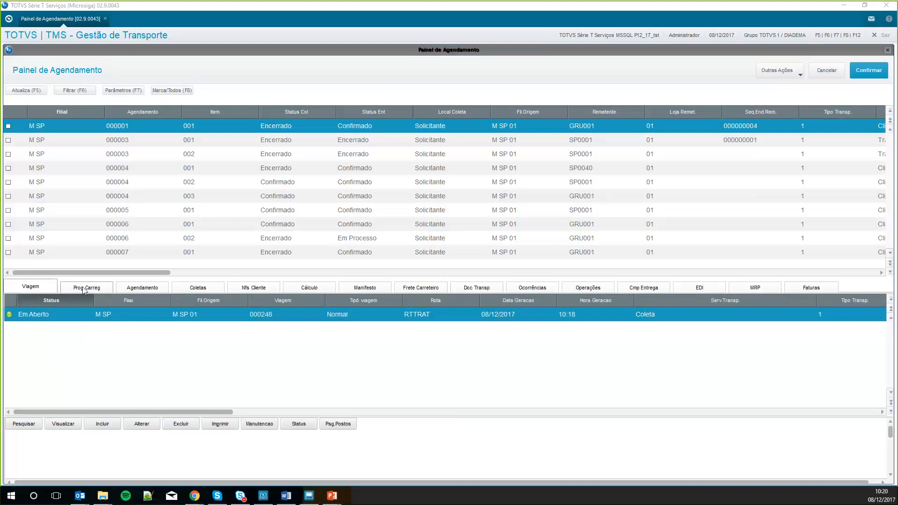
Switch to the PowerPoint slide show and advance to the question-mark slide
key(alt+Tab)
key(Right)
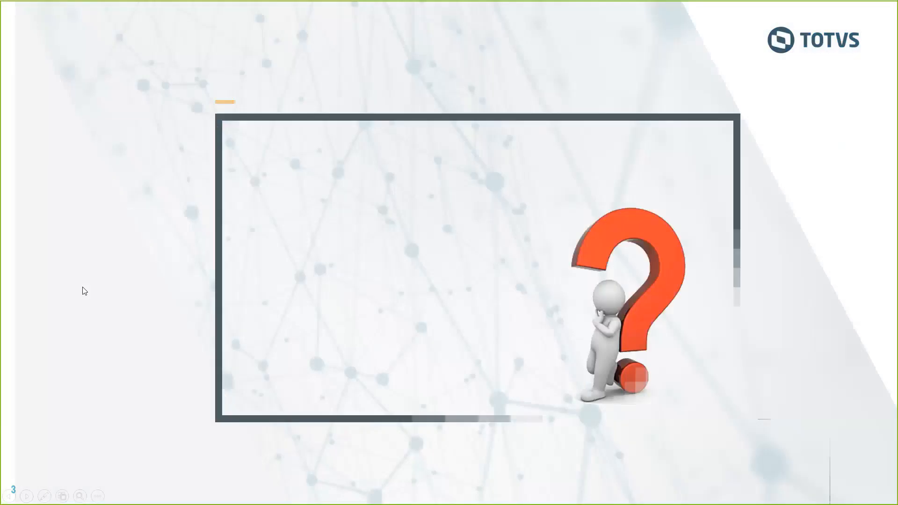